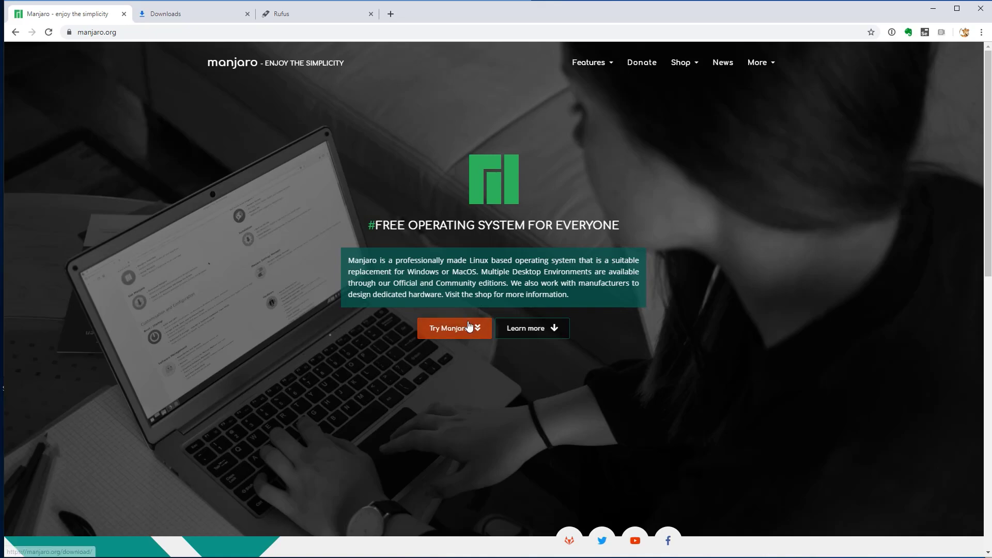
# Open the Manjaro downloads page via Try Manjaro, returning once to the manjaro.org home page
pyautogui.click(452, 330)
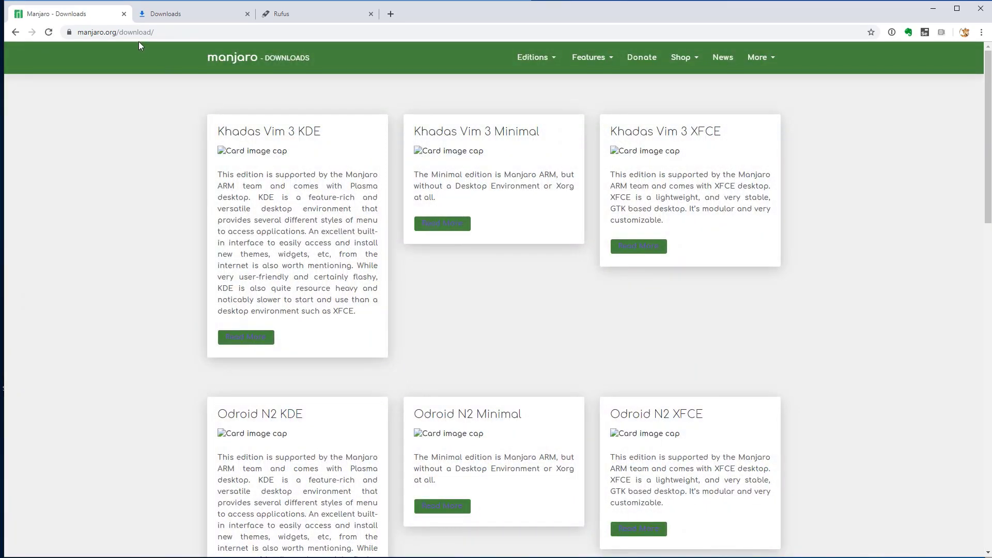
pyautogui.moveTo(114, 32); pyautogui.dragTo(254, 44)
pyautogui.press('BackSpace')
pyautogui.press('Return')
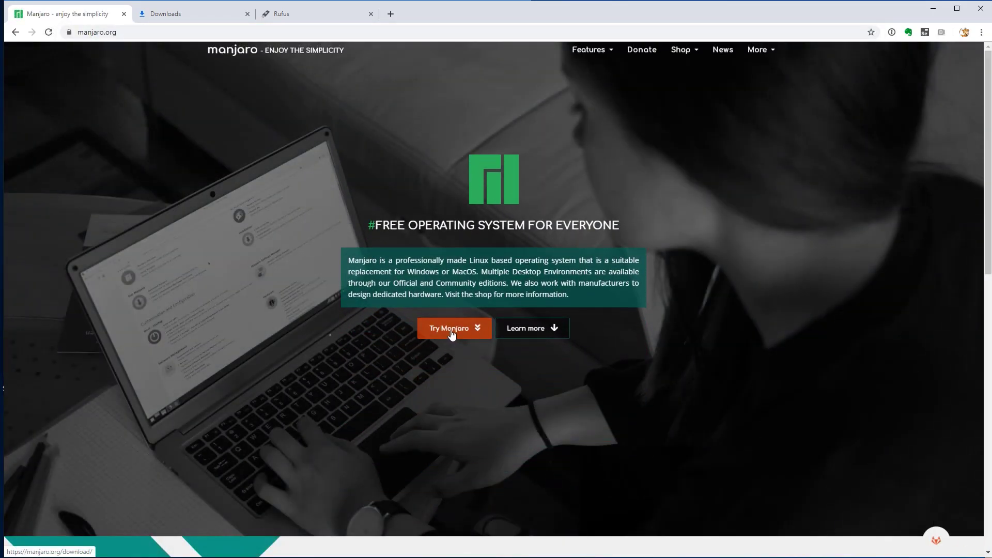
pyautogui.click(451, 331)
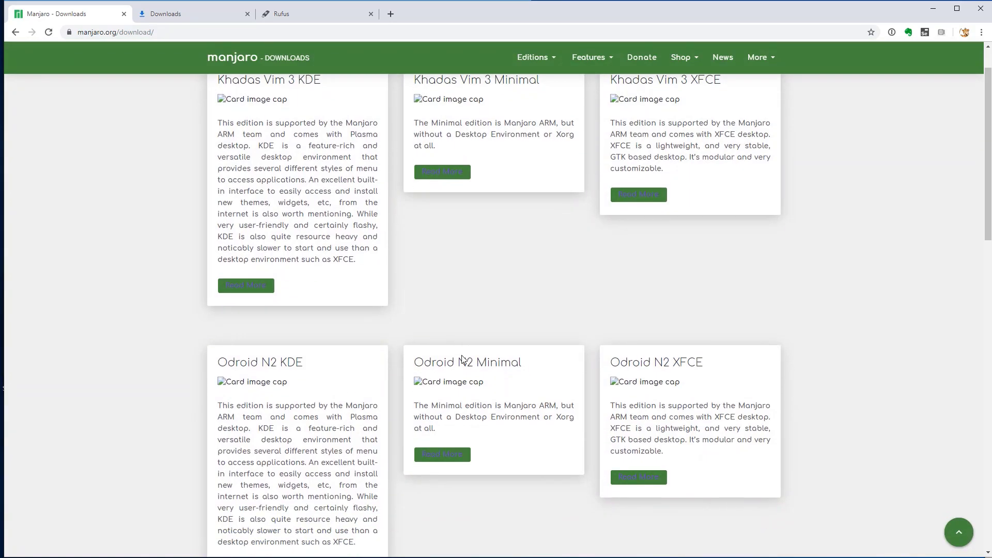
# Browse the edition cards, then extend the address to manjaro.org/download/kde
pyautogui.scroll(-7, 461, 356)
pyautogui.scroll(8, 559, 351)
pyautogui.scroll(-12, 581, 348)
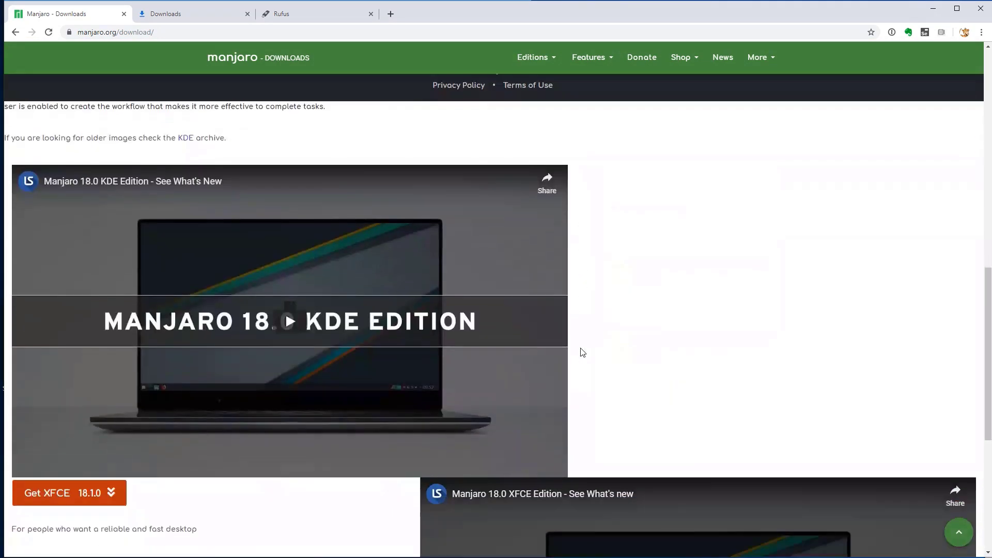
pyautogui.scroll(-6, 581, 349)
pyautogui.scroll(18, 605, 359)
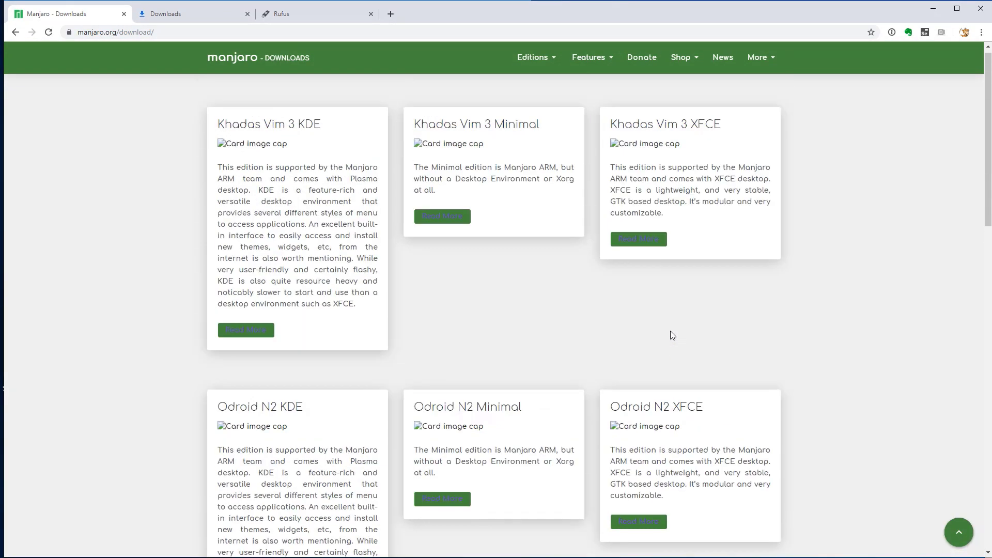
pyautogui.scroll(-10, 673, 335)
pyautogui.scroll(12, 672, 335)
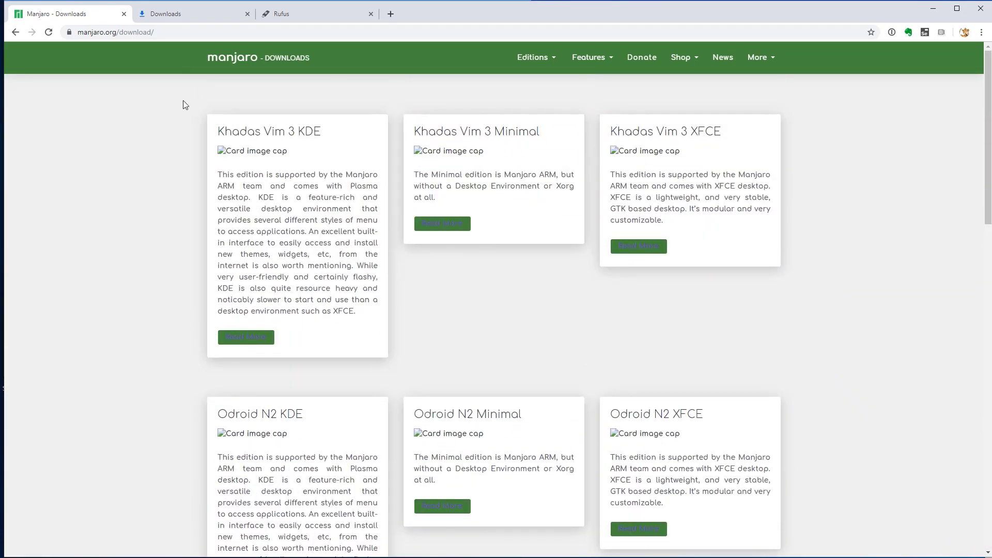
pyautogui.click(198, 32)
pyautogui.click(198, 32)
pyautogui.write('kde')
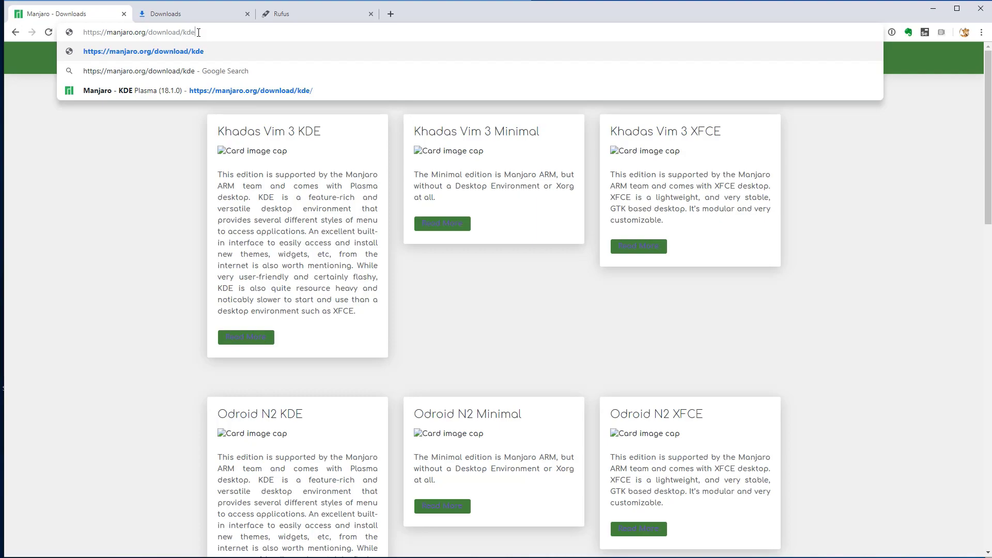
# Load the KDE Plasma 18.1.0 page and download the 64 bit ISO, skipping the acknowledgments prompt
pyautogui.press('Return')
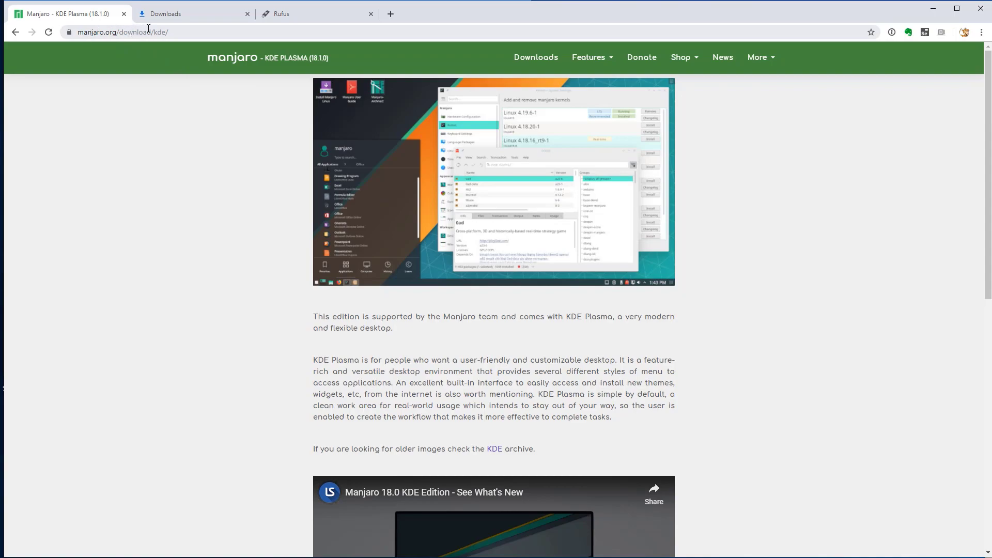
pyautogui.click(191, 31)
pyautogui.click(217, 132)
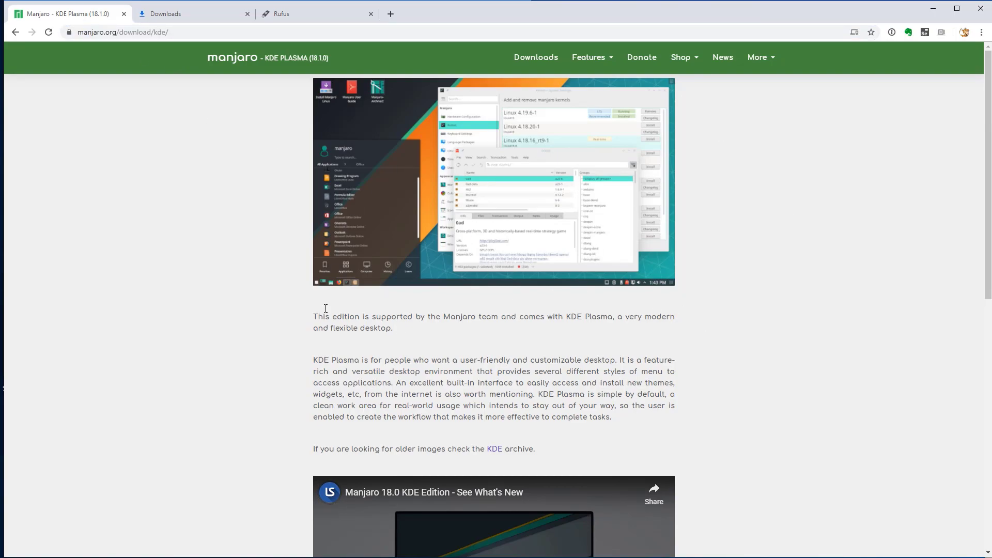
pyautogui.scroll(-1, 253, 357)
pyautogui.scroll(-8, 254, 357)
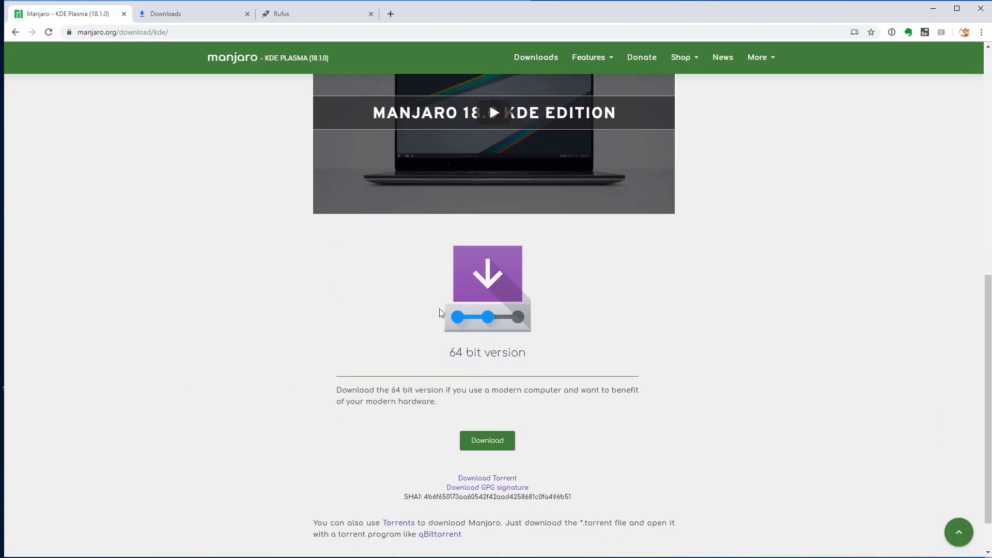
pyautogui.click(489, 442)
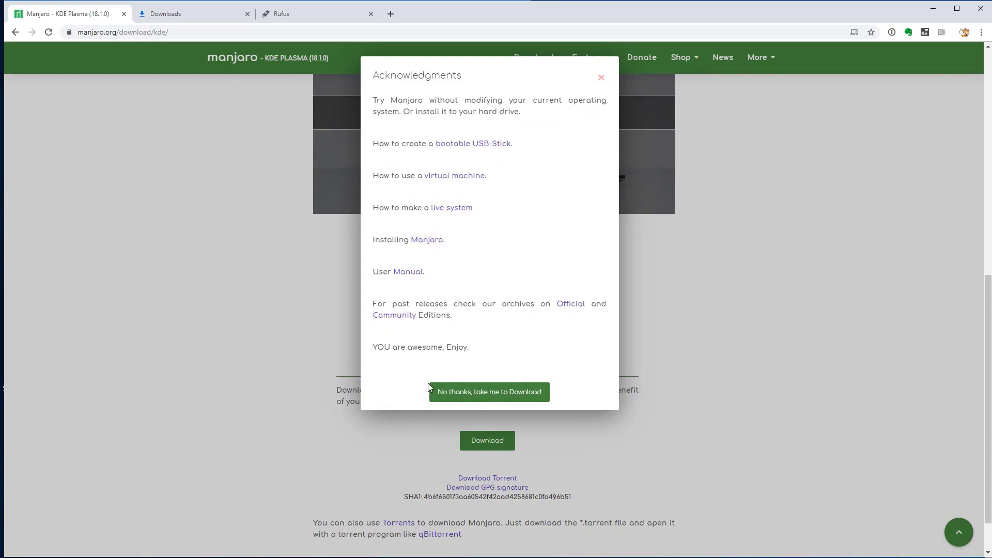
pyautogui.click(500, 396)
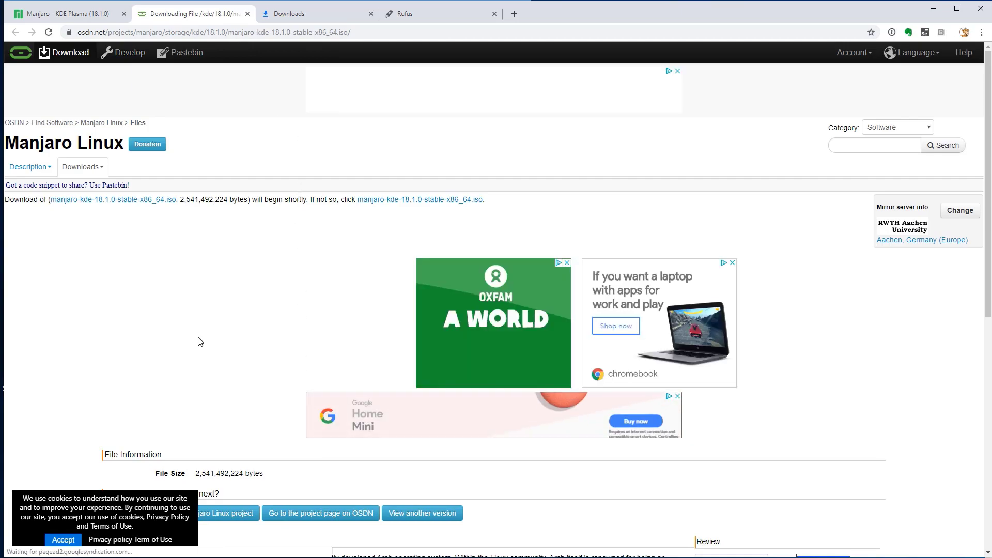
# Cancel the manjaro-kde-18.1.0 ISO download from the download shelf and switch to the Rufus tab
pyautogui.scroll(-3, 186, 310)
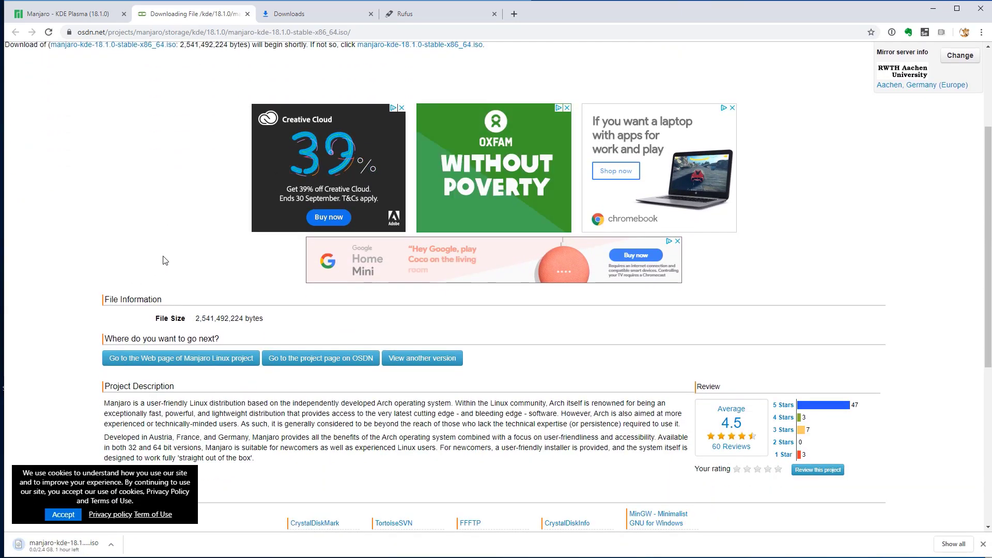
pyautogui.scroll(3, 162, 261)
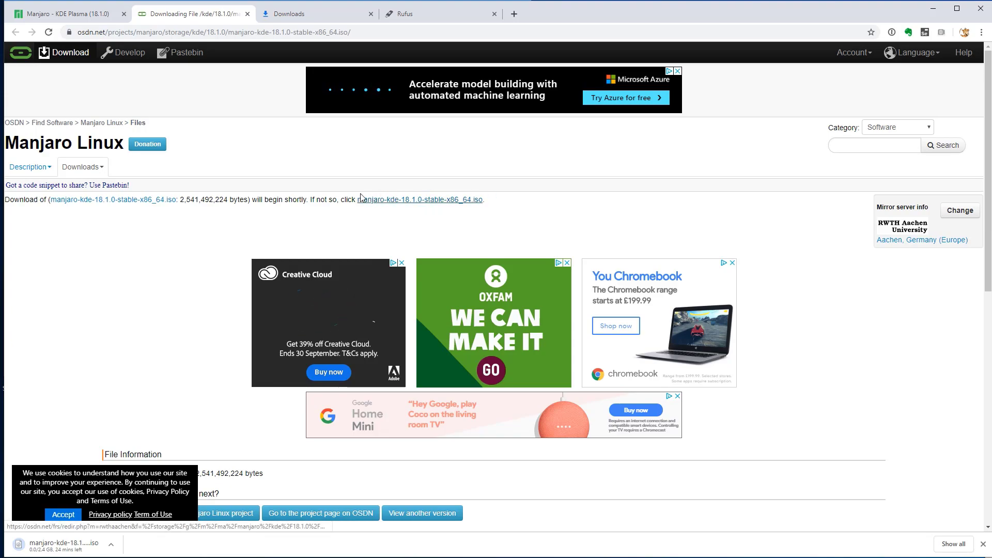
pyautogui.click(116, 545)
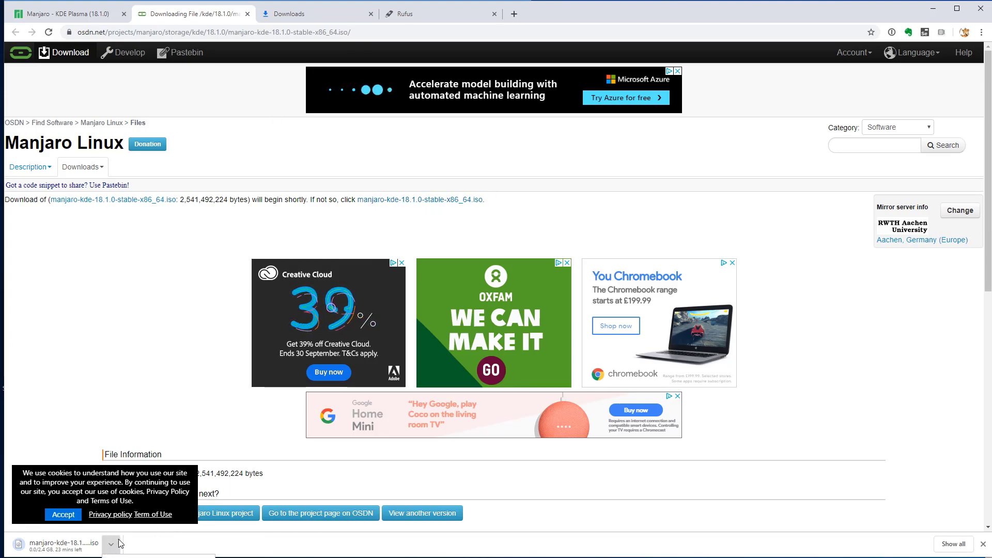
pyautogui.click(136, 557)
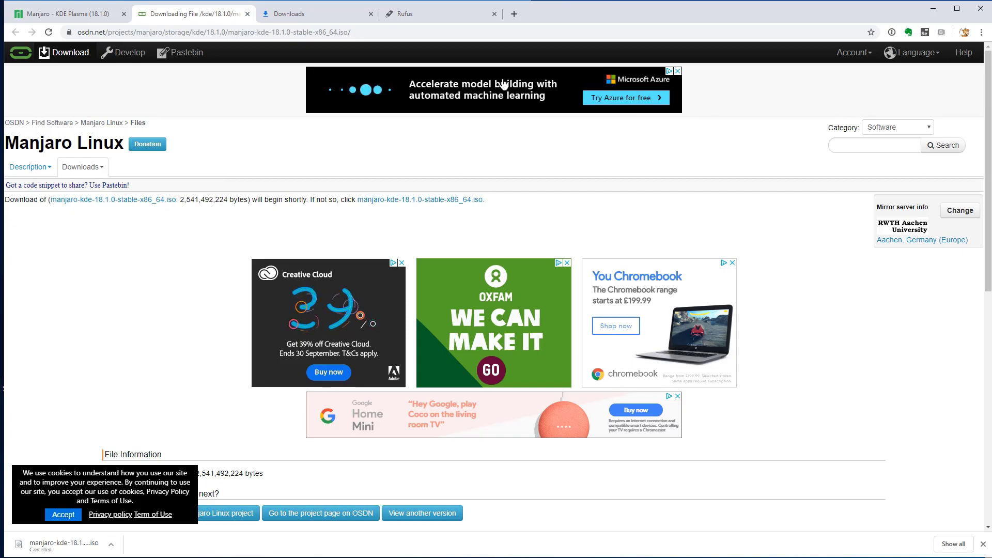
pyautogui.click(398, 15)
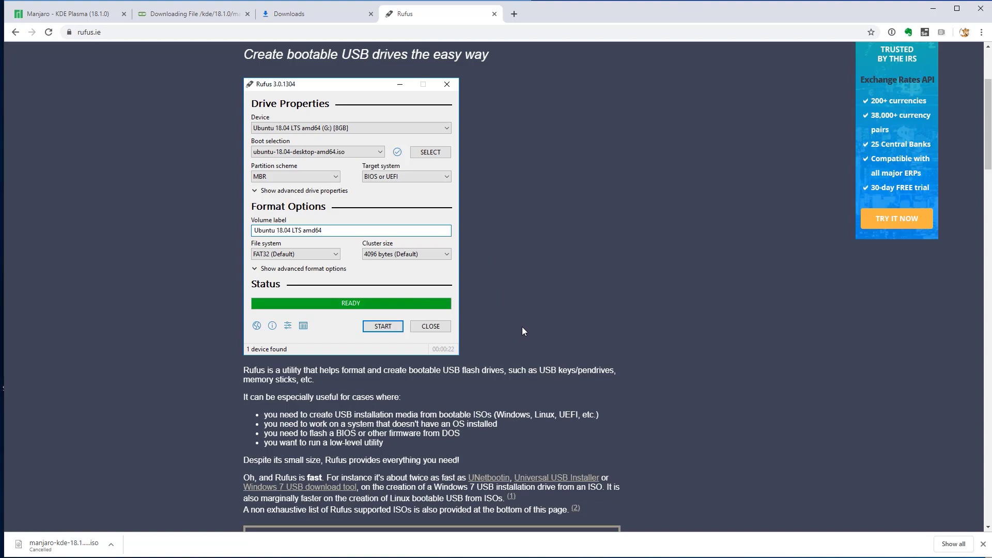
# Scroll down the rufus.ie page toward its Download section
pyautogui.scroll(-3, 380, 494)
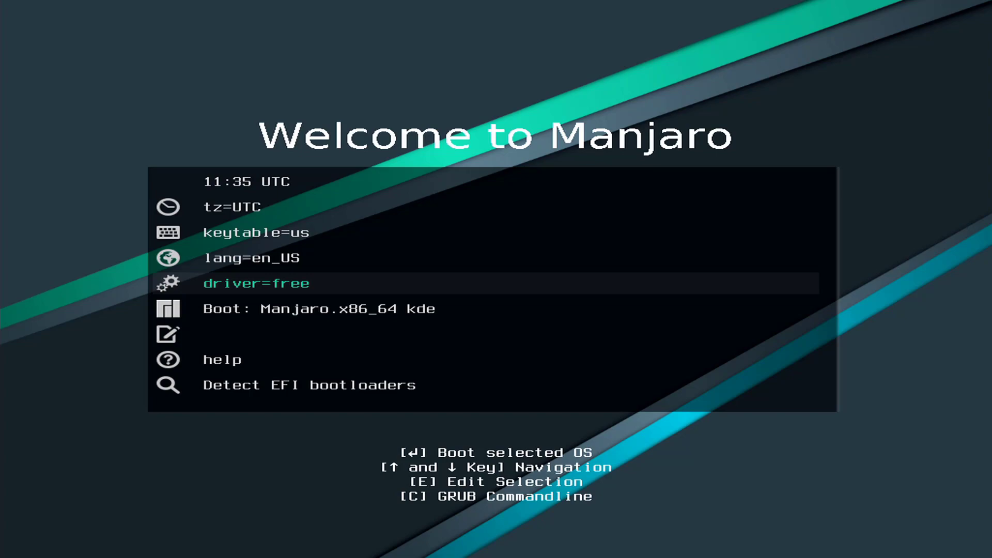
# Change the boot menu keytable from us to gb, leaving lang=en_US and driver=free unchanged
pyautogui.press('Up')
pyautogui.press('Down')
pyautogui.press('Up')
pyautogui.press('Down')
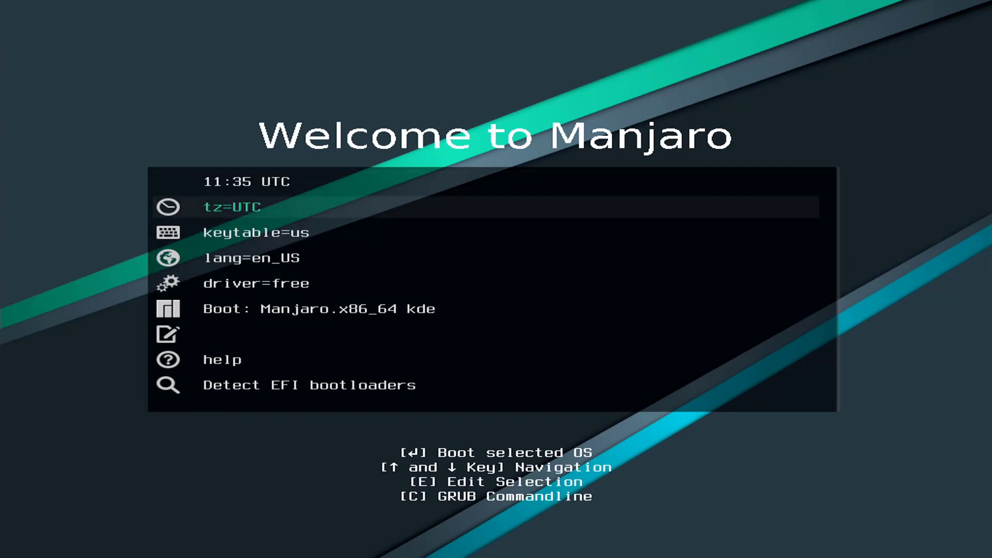
pyautogui.press('Down')
pyautogui.press('Down')
pyautogui.press('Up')
pyautogui.press('Up')
pyautogui.press('Down')
pyautogui.press('Return')
pyautogui.press('Down')
pyautogui.press('Down')
pyautogui.press('Down')
pyautogui.press('Down')
pyautogui.press('Down')
pyautogui.press('Down')
pyautogui.press('Down')
pyautogui.press('Down')
pyautogui.press('Down')
pyautogui.press('Down')
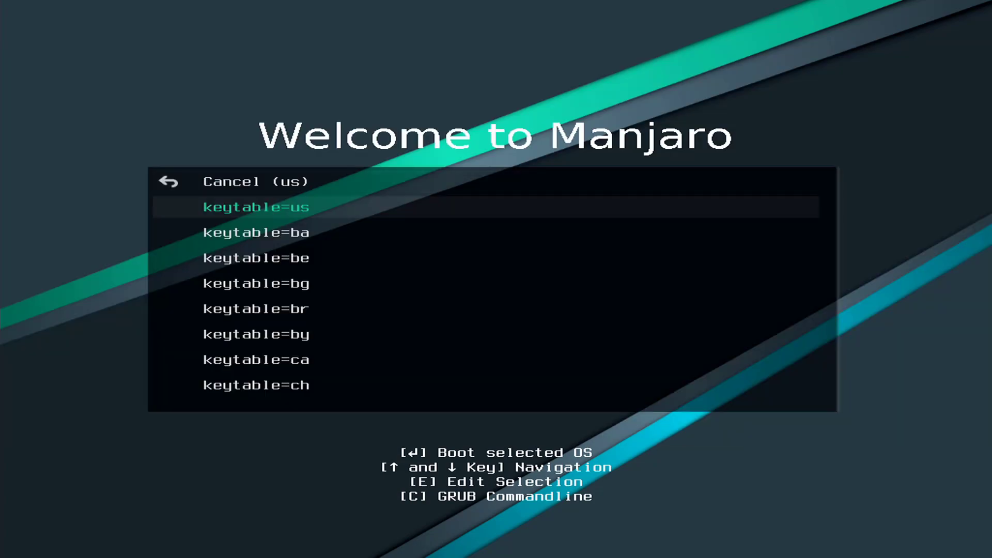
pyautogui.press('Down')
pyautogui.press('Down')
pyautogui.press('Down')
pyautogui.press('Up')
pyautogui.press('Return')
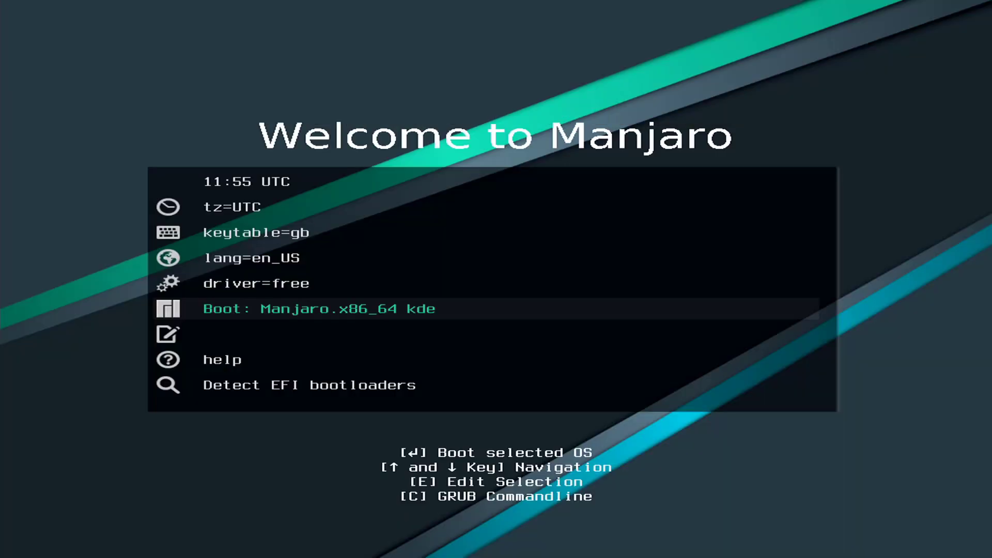
pyautogui.press('Up')
pyautogui.press('Up')
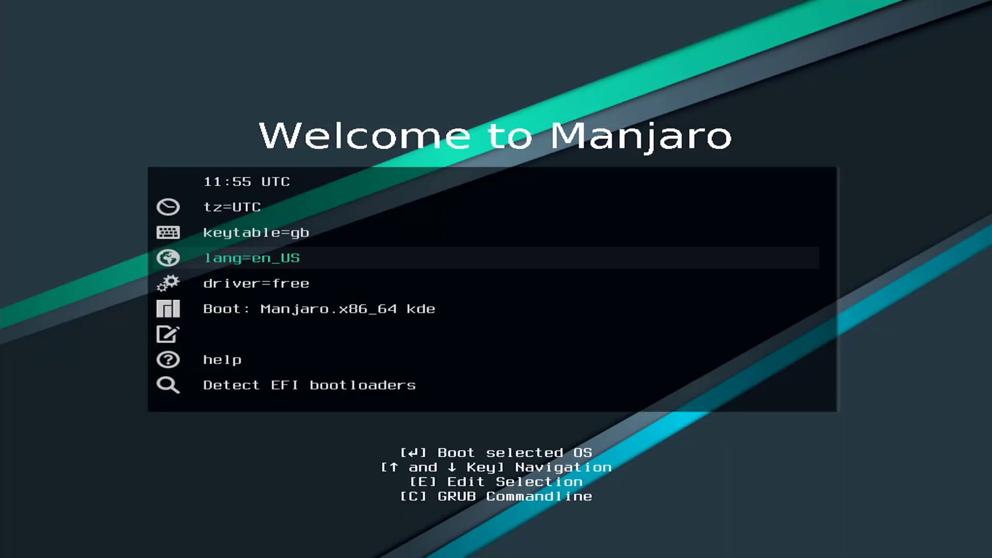
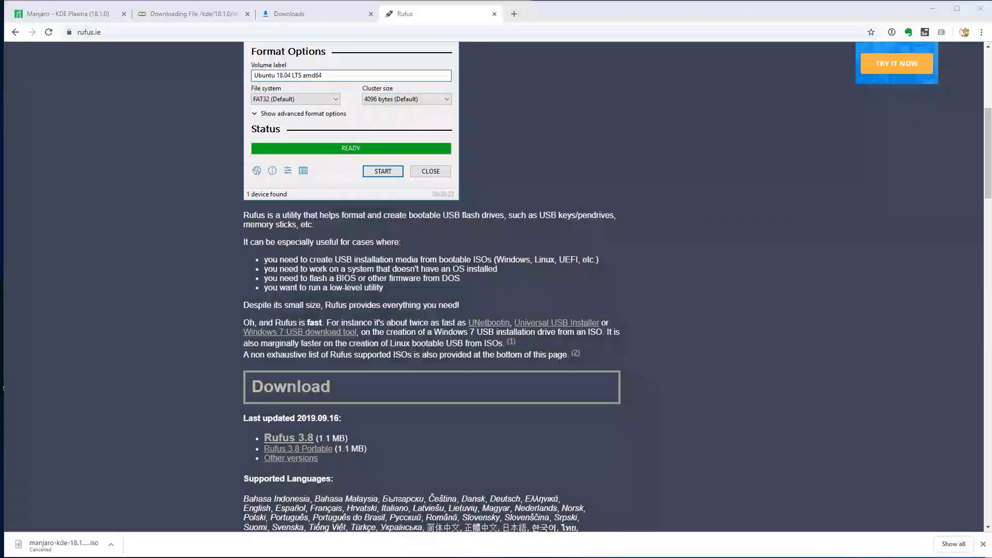
# Switch to the Manjaro tab and open the Downloads page from the More menu
pyautogui.click(85, 16)
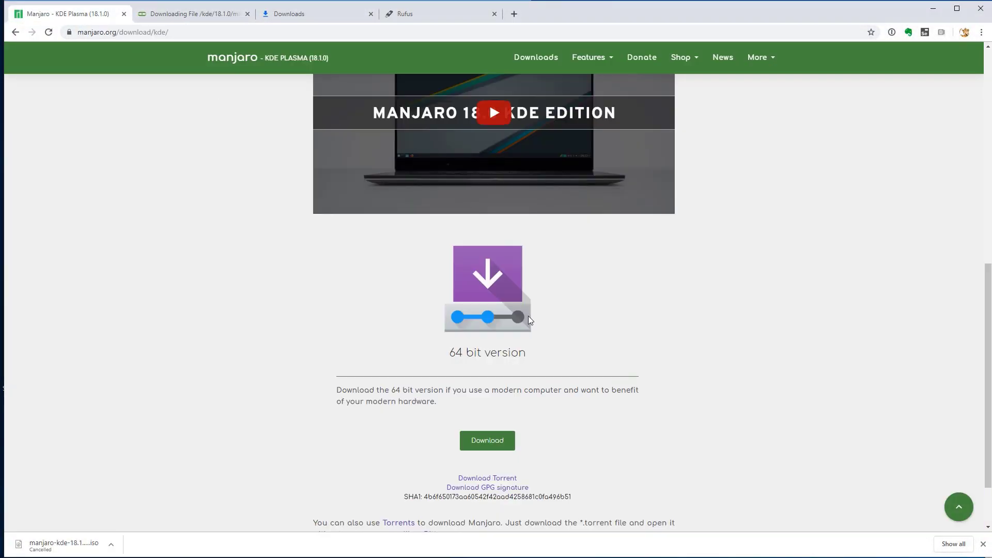
pyautogui.scroll(-2, 650, 424)
pyautogui.scroll(10, 669, 399)
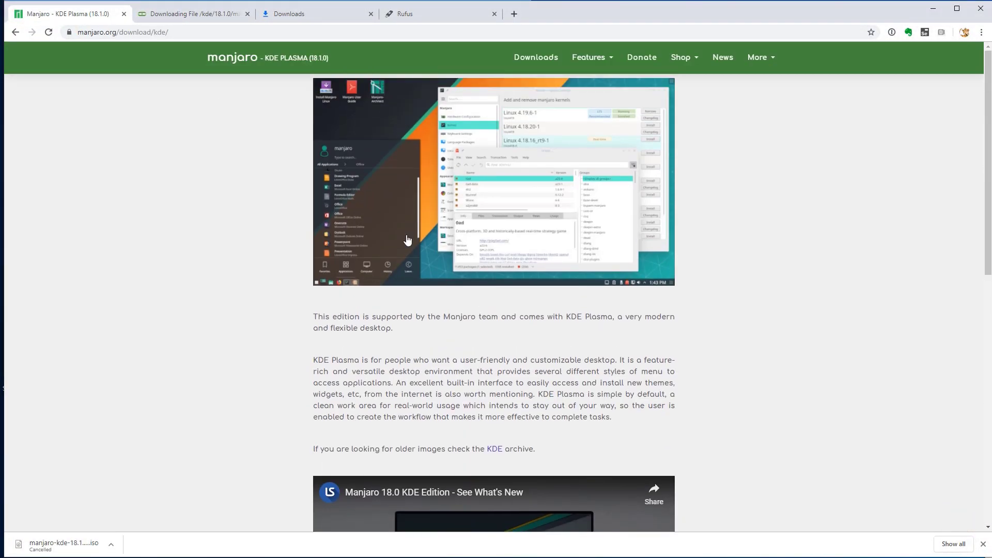
pyautogui.click(764, 58)
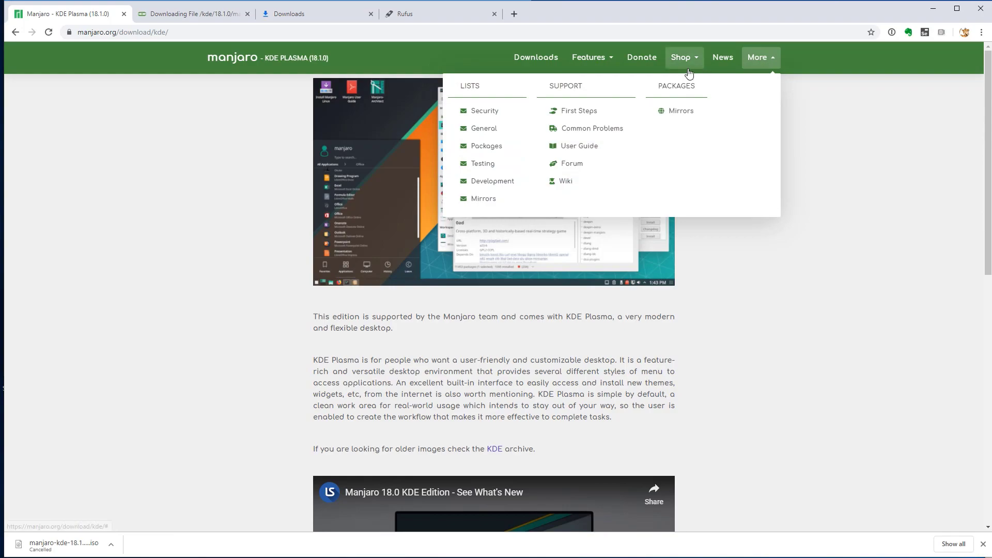
pyautogui.click(536, 58)
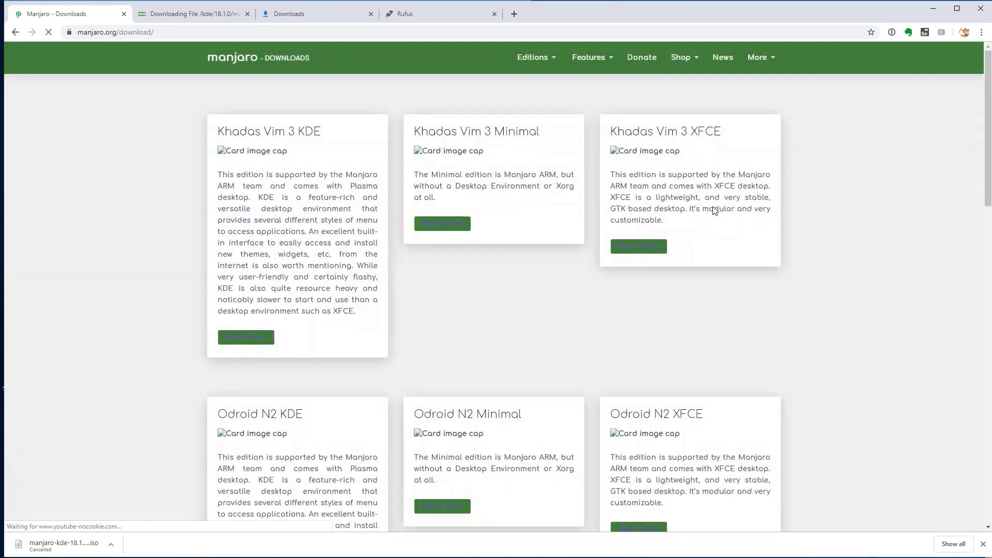
# Return to the manjaro.org home page and scroll down to the Manjaro description
pyautogui.click(208, 57)
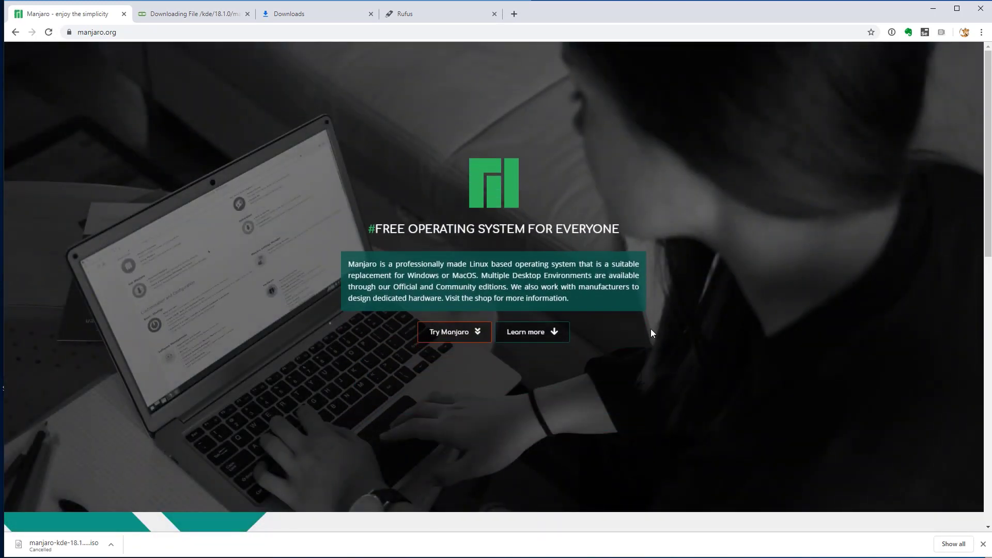
pyautogui.scroll(-4, 569, 308)
pyautogui.scroll(-6, 566, 305)
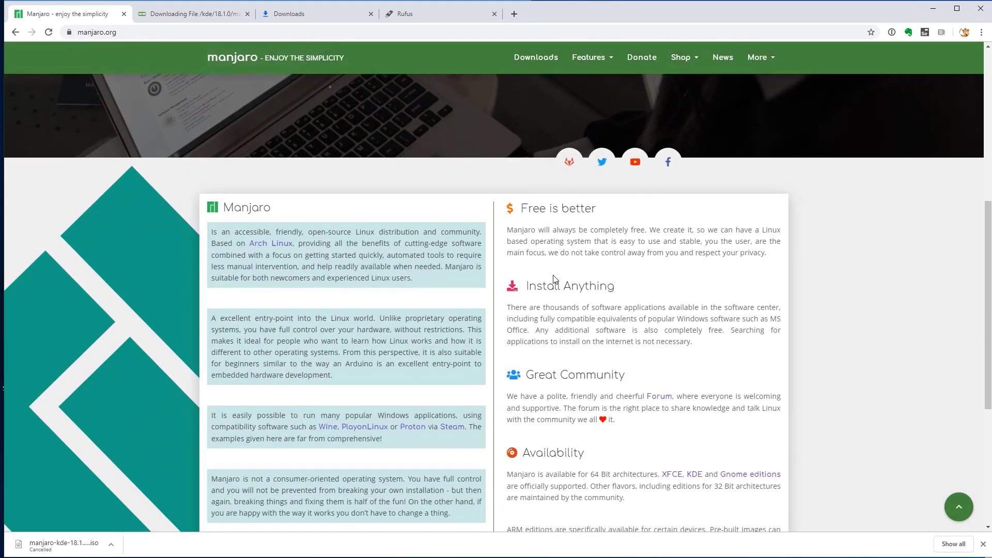
pyautogui.moveTo(224, 134); pyautogui.dragTo(292, 140)
pyautogui.click(318, 168)
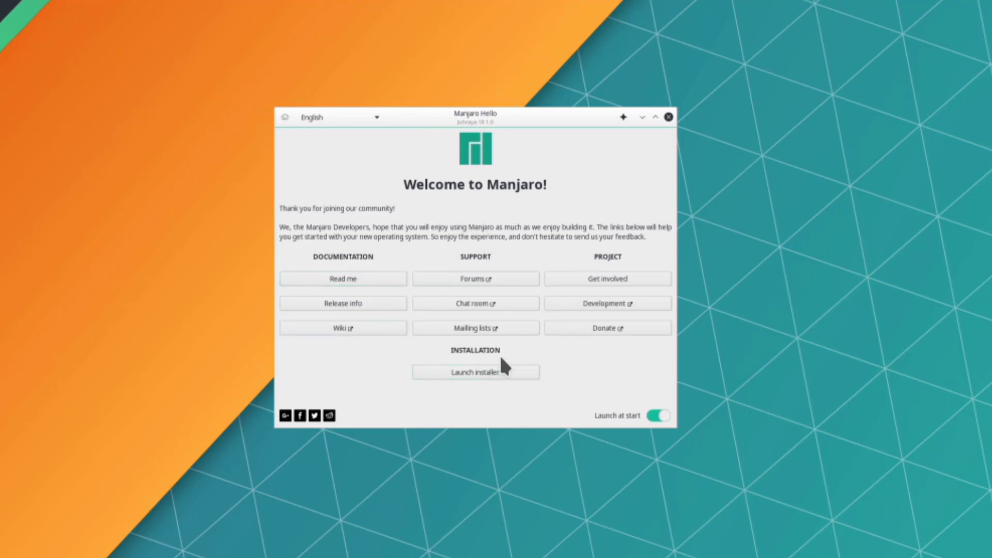
# Launch the installer from Manjaro Hello, opening on British English (United Kingdom)
pyautogui.click(474, 370)
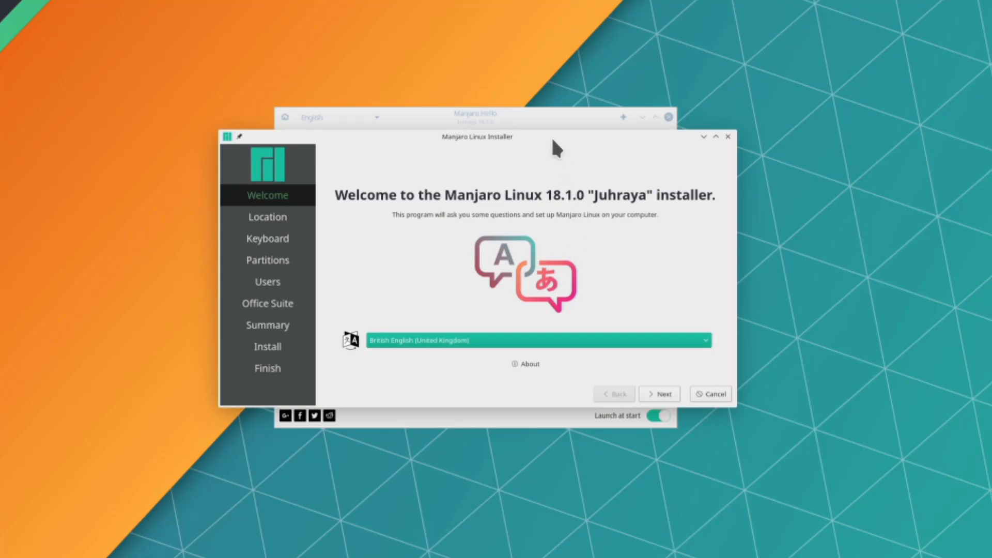
# Reposition the installer window and accept the Europe/London time zone and English (UK) keyboard
pyautogui.moveTo(550, 141); pyautogui.dragTo(548, 153)
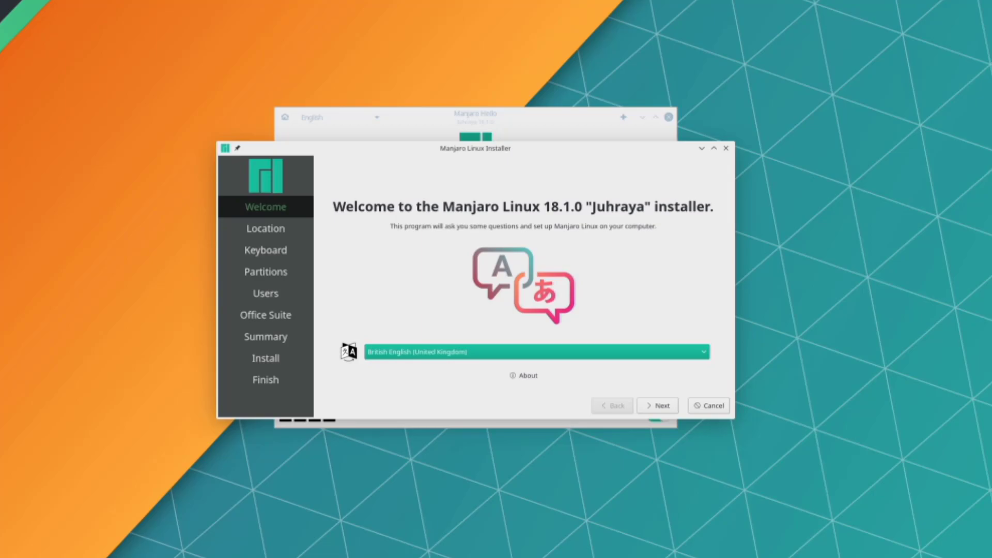
pyautogui.moveTo(467, 141); pyautogui.dragTo(443, 136)
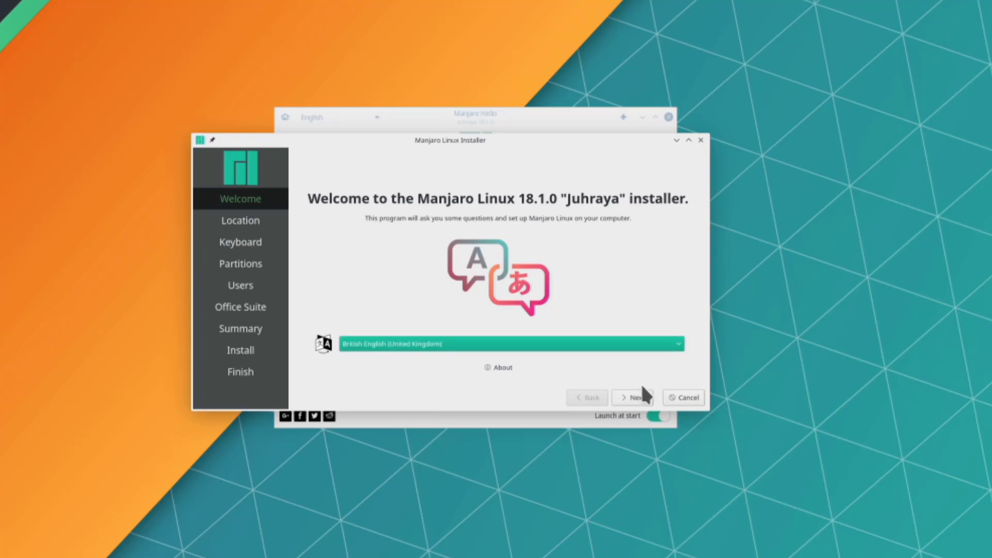
pyautogui.click(636, 397)
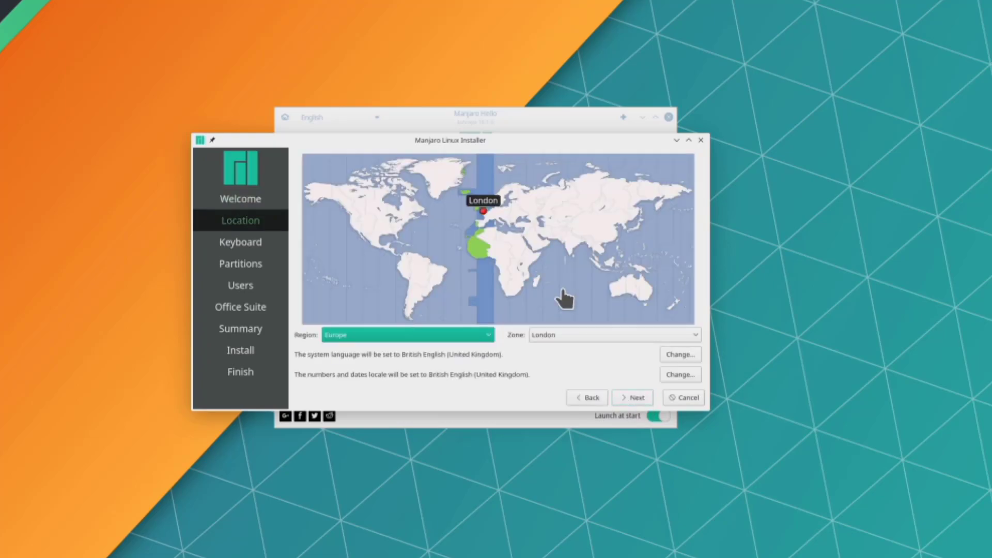
pyautogui.click(635, 399)
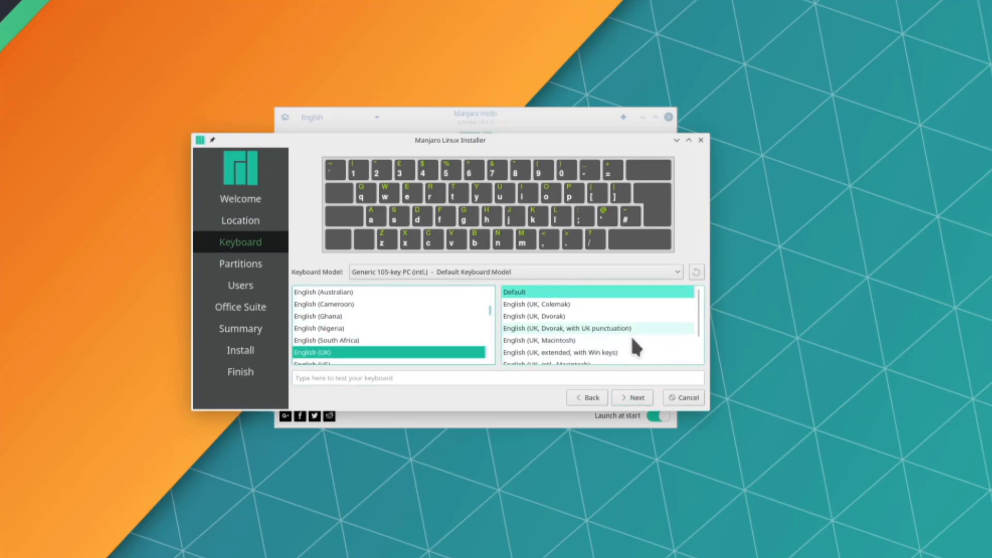
pyautogui.click(637, 395)
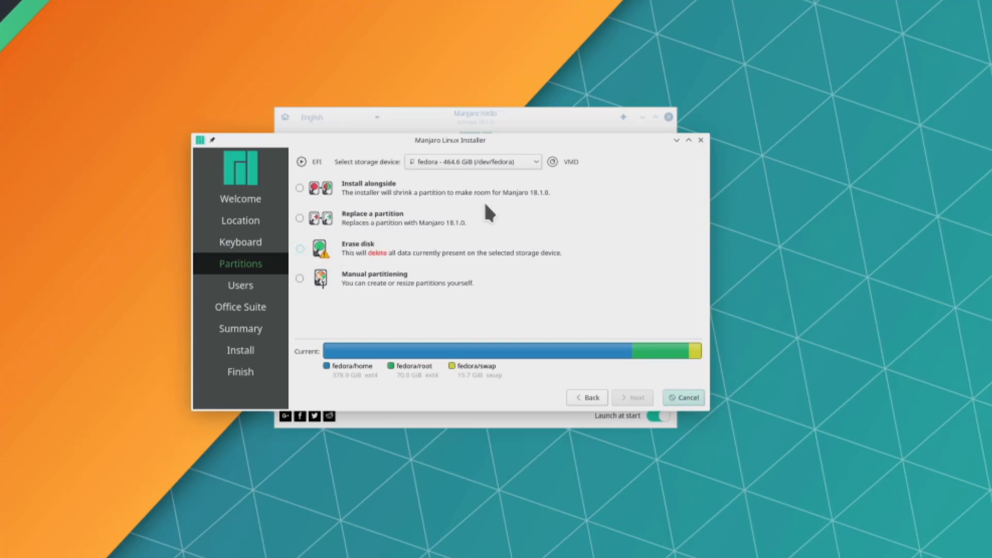
# Choose Erase disk with Encrypt system enabled, and enter and confirm the encryption passphrase
pyautogui.click(300, 248)
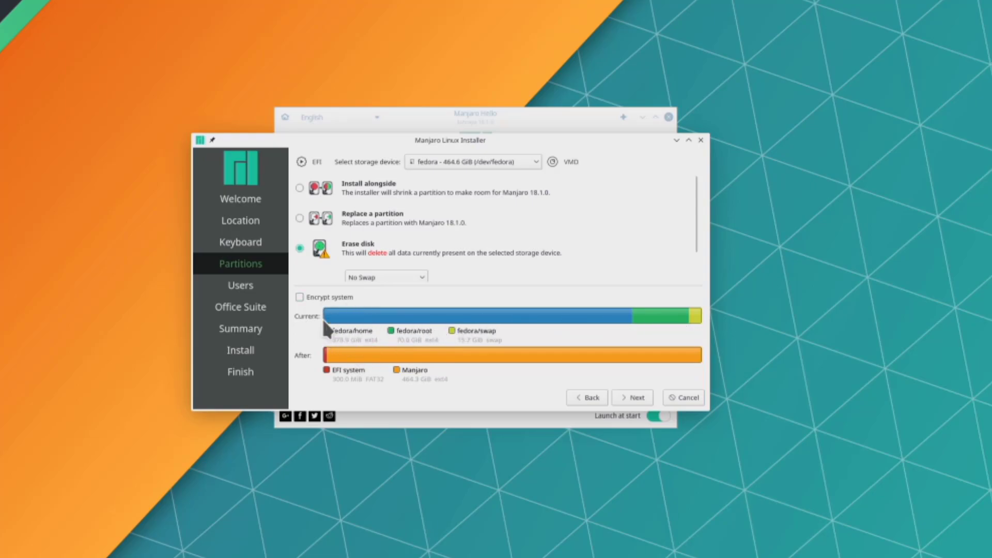
pyautogui.click(309, 296)
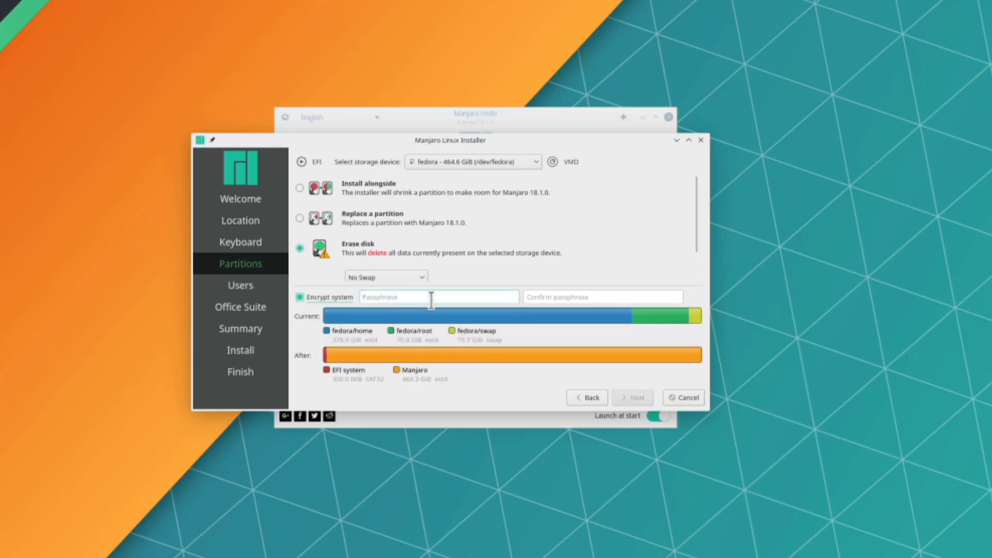
pyautogui.click(479, 296)
pyautogui.write('•••••')
pyautogui.press('BackSpace')
pyautogui.press('BackSpace')
pyautogui.press('BackSpace')
pyautogui.press('BackSpace')
pyautogui.press('BackSpace')
pyautogui.write('••••••••••••••••')
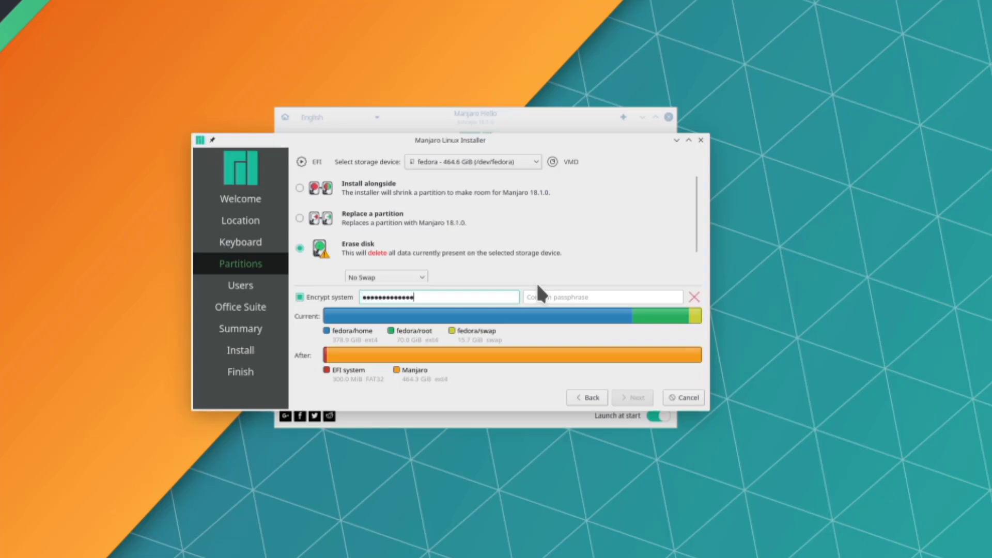
pyautogui.press('Tab')
pyautogui.write('••••••••••••••')
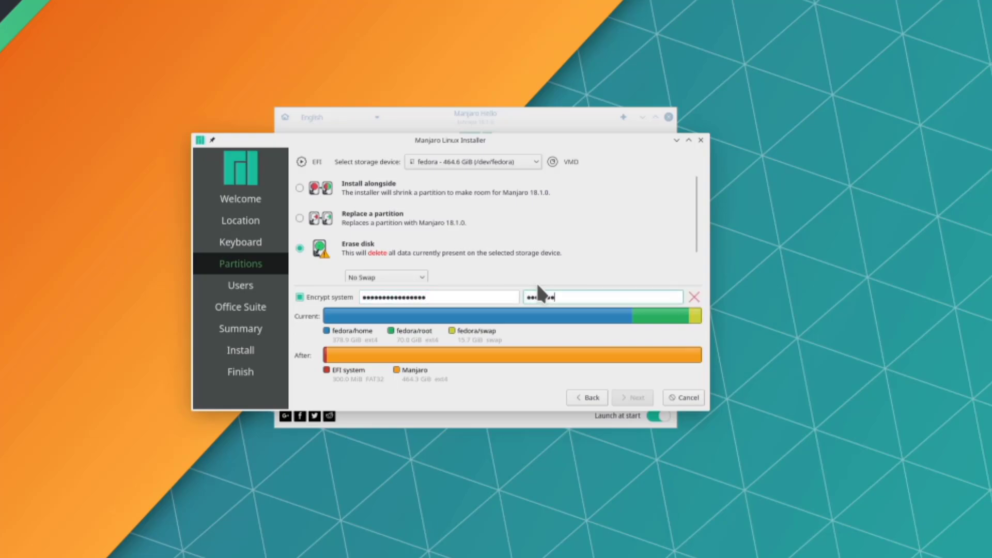
pyautogui.write('••')
pyautogui.hotkey('ctrl', 'a')
pyautogui.write('•••••••••••••••••')
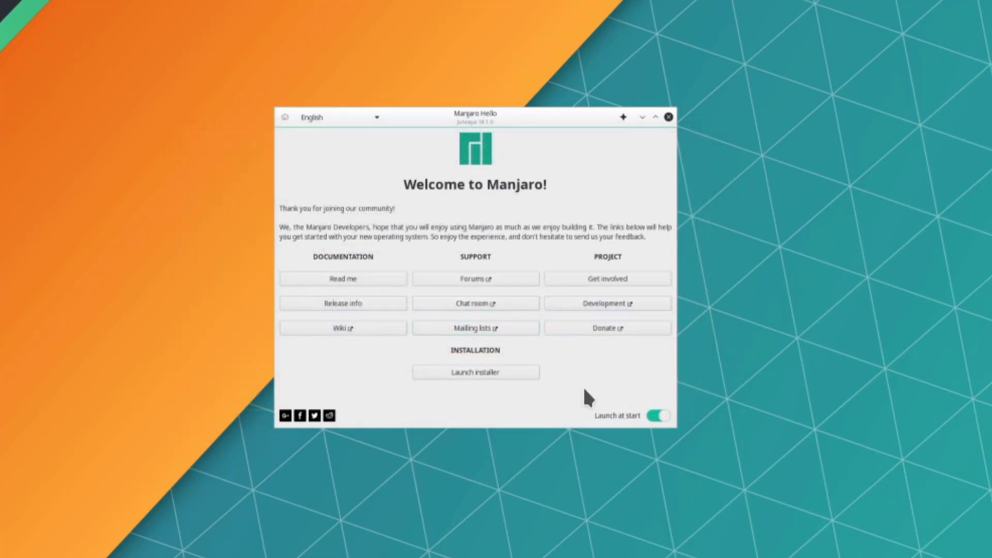
# Relaunch the Manjaro installer from the Manjaro Hello window
pyautogui.click(482, 374)
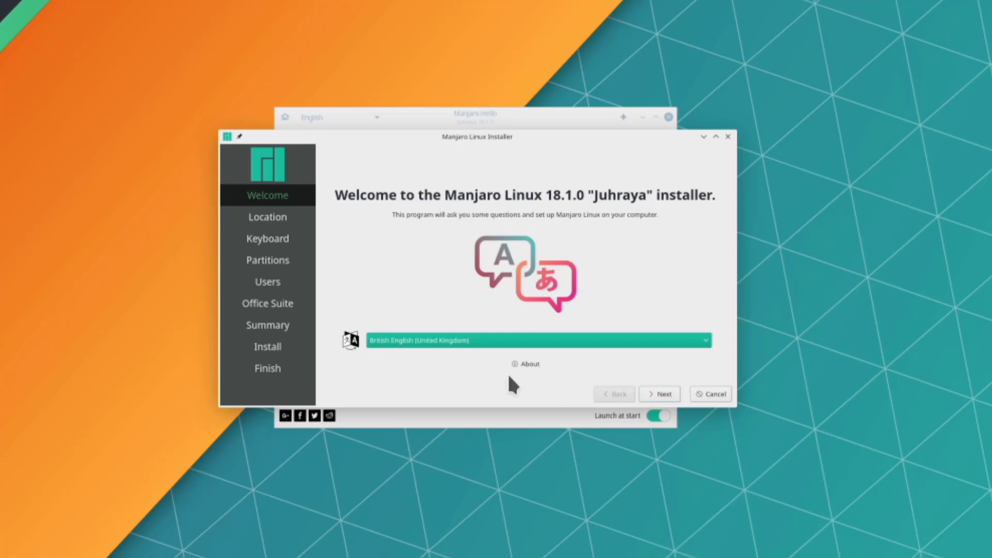
# Advance past the Welcome, Location and Keyboard pages to partitioning
pyautogui.click(652, 394)
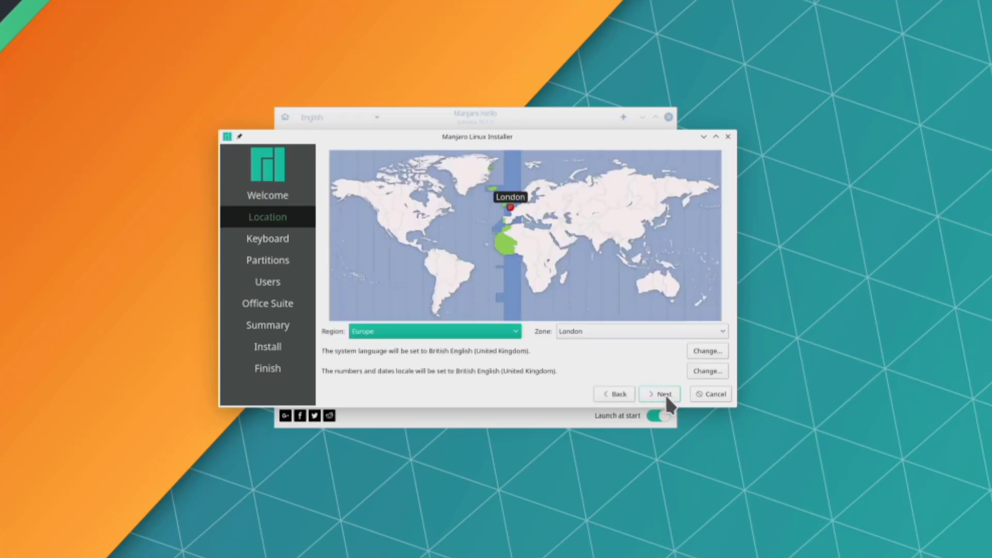
pyautogui.click(666, 395)
pyautogui.click(663, 395)
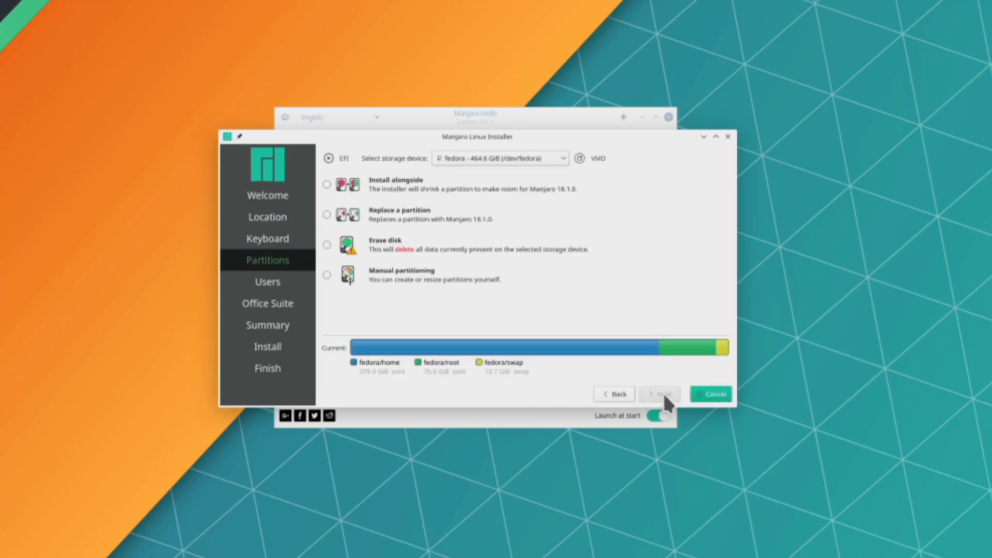
# Pick Replace a partition, enable system encryption, and enter a matching passphrase twice
pyautogui.click(328, 214)
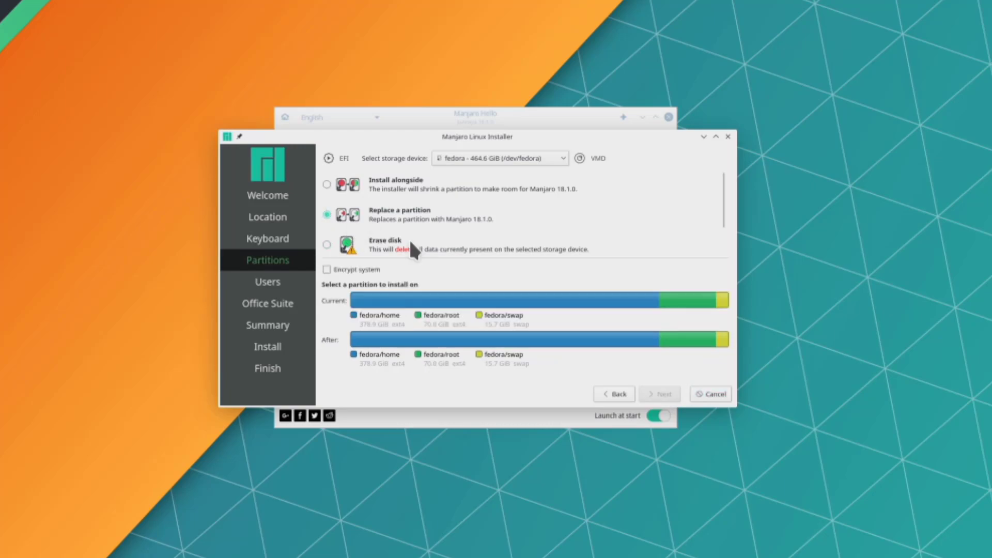
pyautogui.click(343, 271)
pyautogui.click(424, 270)
pyautogui.write('••••••')
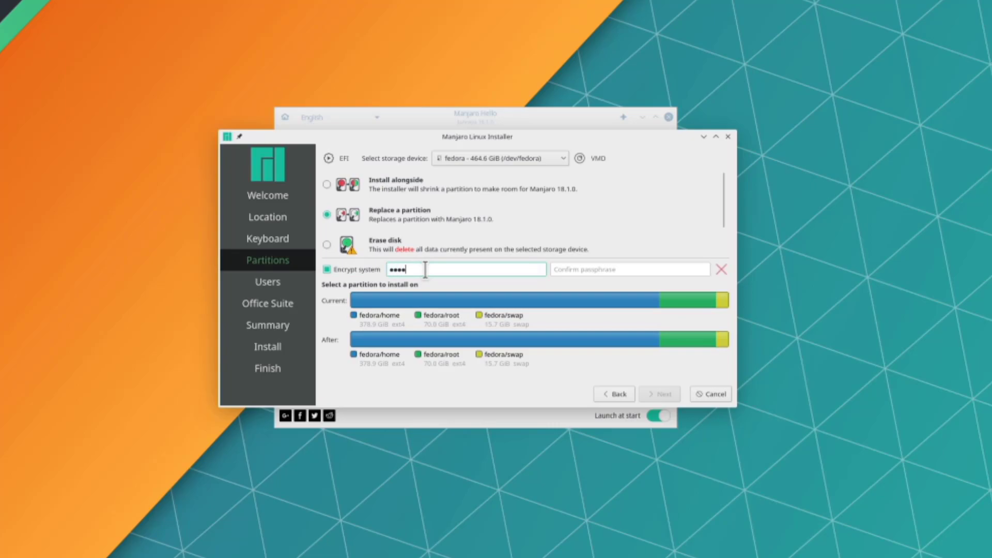
pyautogui.press('BackSpace')
pyautogui.press('BackSpace')
pyautogui.press('BackSpace')
pyautogui.press('BackSpace')
pyautogui.press('BackSpace')
pyautogui.press('BackSpace')
pyautogui.write('••••••••••••••••')
pyautogui.press('Tab')
pyautogui.write('••••••••••••••••')
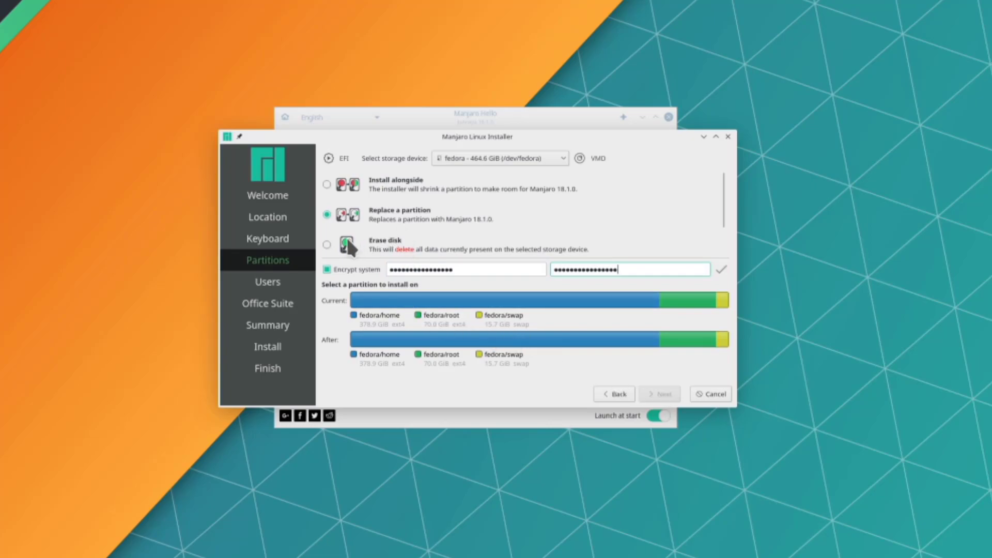
# Switch to Erase disk for the encrypted EFI plus LUKS layout and continue to Users
pyautogui.click(328, 242)
pyautogui.click(328, 246)
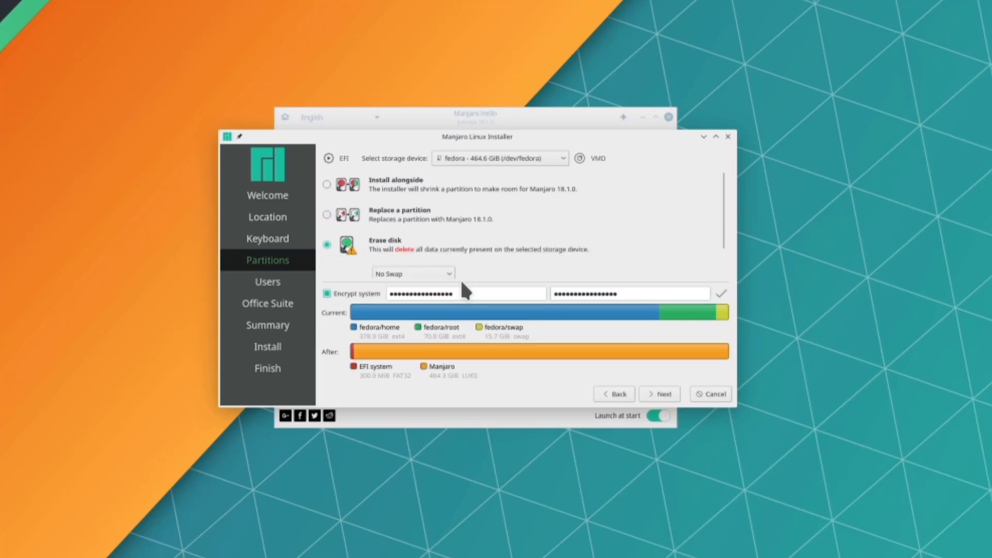
pyautogui.click(663, 395)
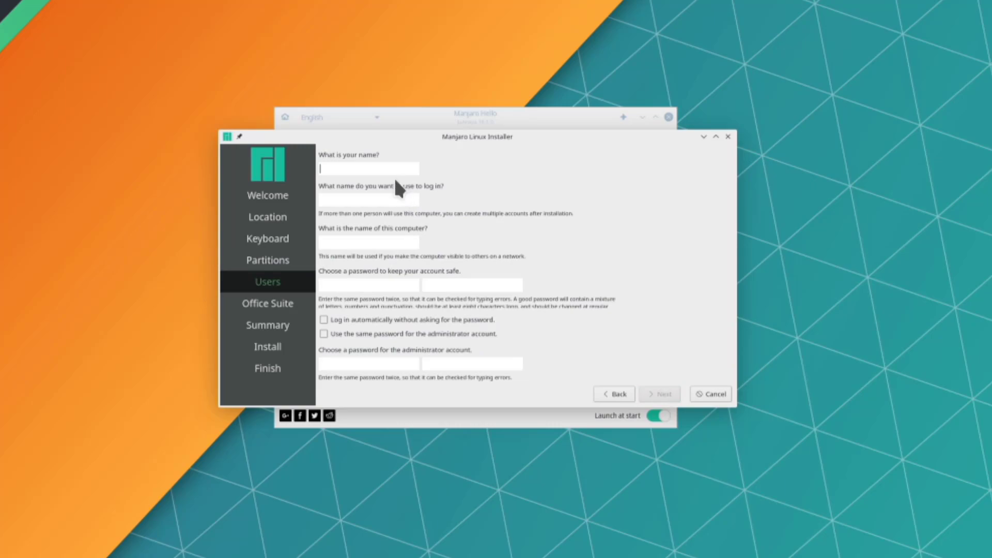
# Enter the user's name, set computer name nuc01, and a matching password shared with administrator
pyautogui.write('Craig')
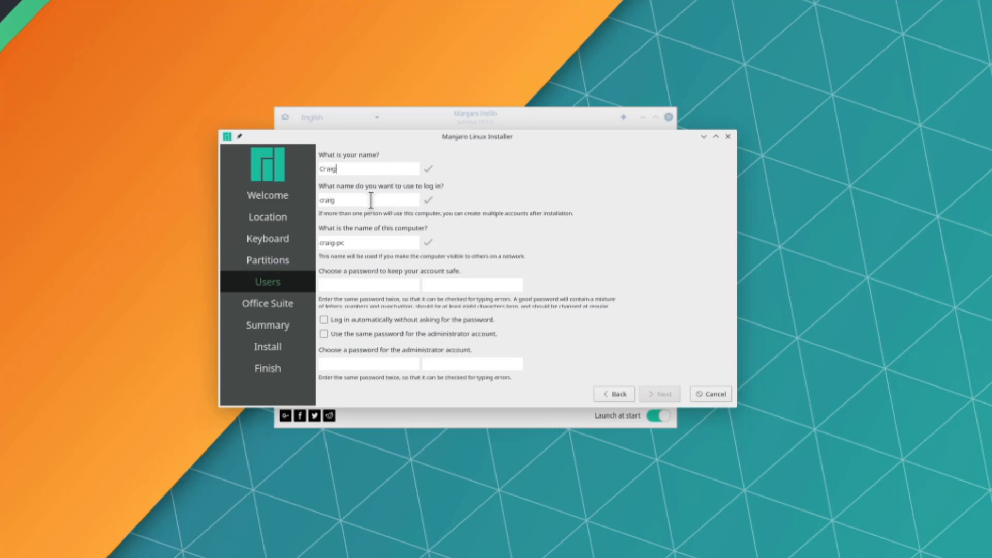
pyautogui.moveTo(374, 243); pyautogui.dragTo(310, 245)
pyautogui.write('nuc01')
pyautogui.click(362, 286)
pyautogui.write('*****')
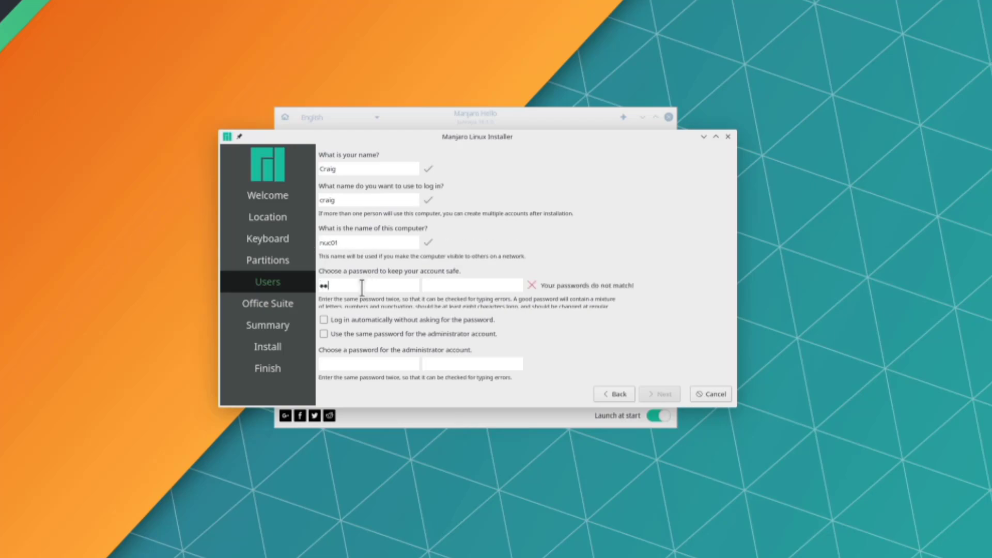
pyautogui.press('Tab')
pyautogui.write('*****')
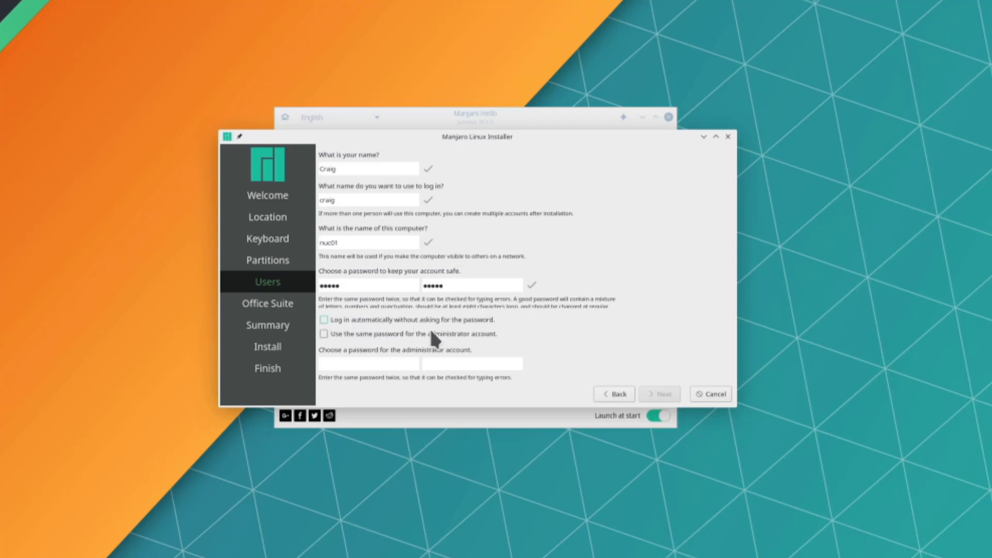
pyautogui.click(406, 333)
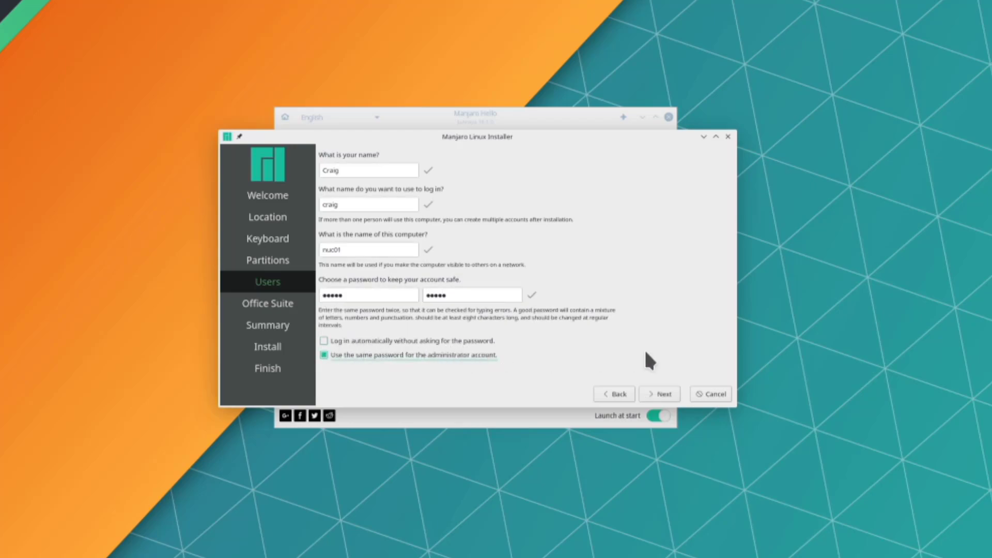
pyautogui.click(656, 391)
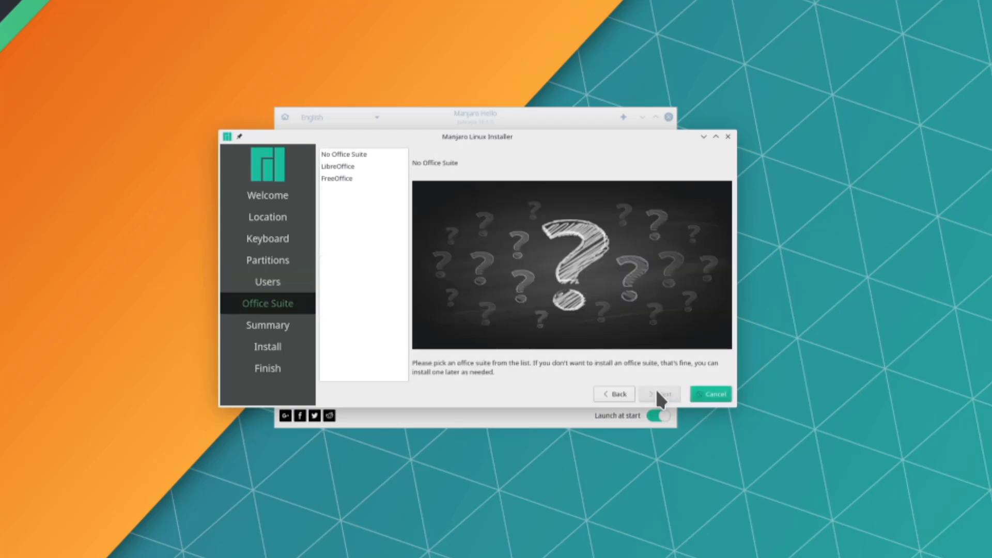
# Choose LibreOffice, start the install from the summary, then close the partition-table failure error
pyautogui.click(357, 166)
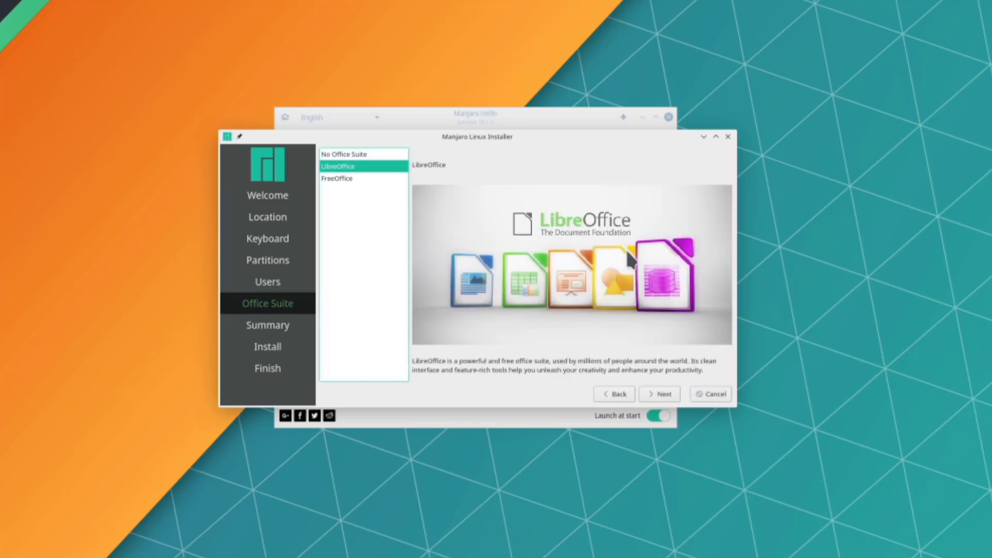
pyautogui.click(656, 390)
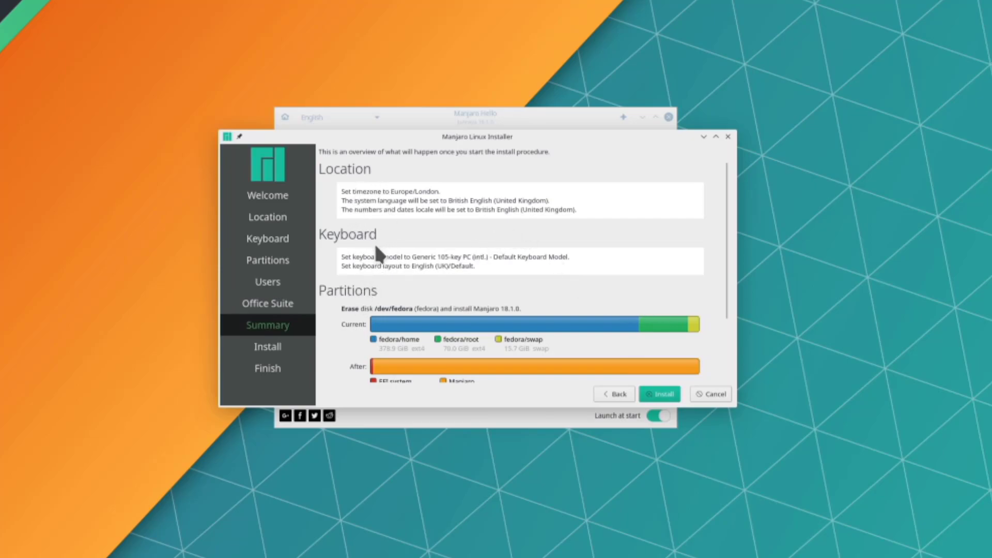
pyautogui.scroll(-3, 373, 248)
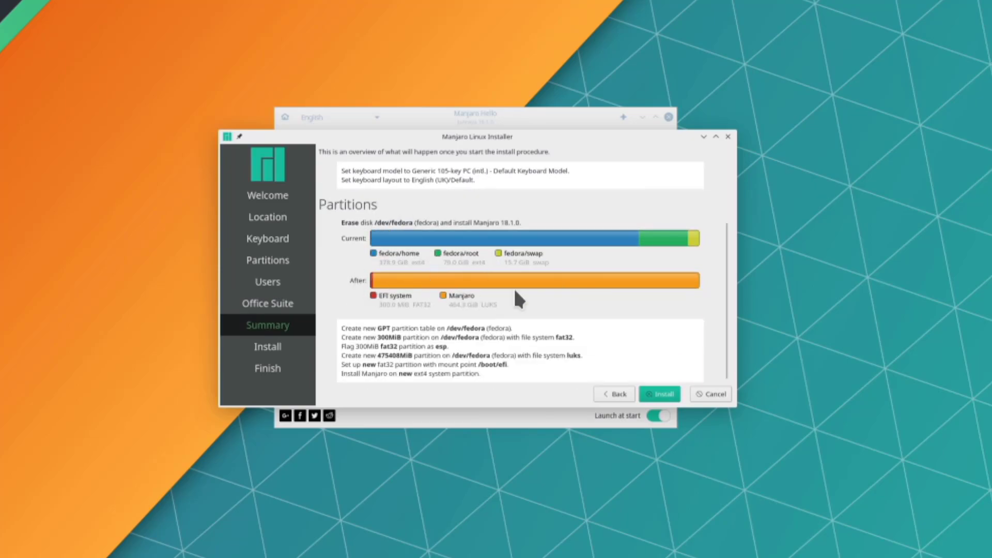
pyautogui.click(654, 393)
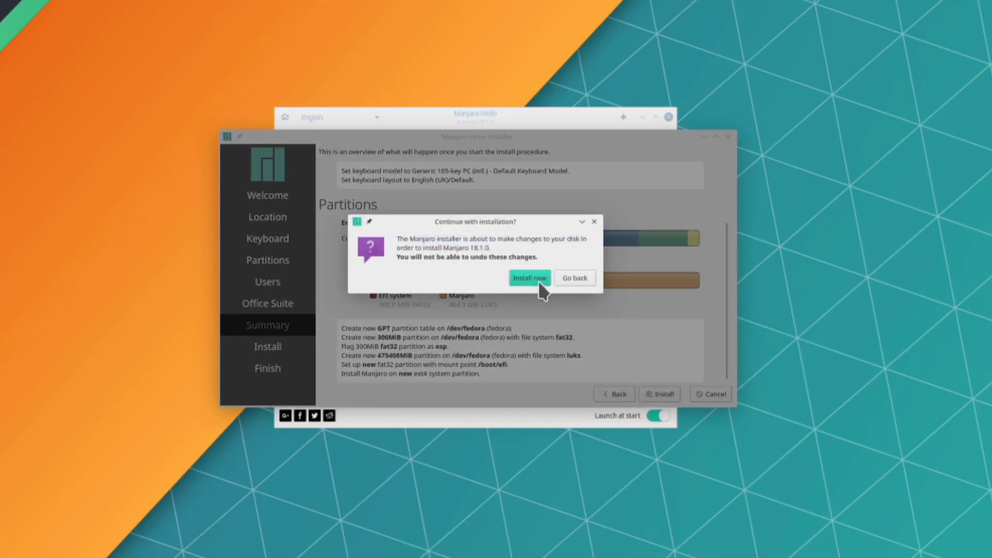
pyautogui.click(525, 279)
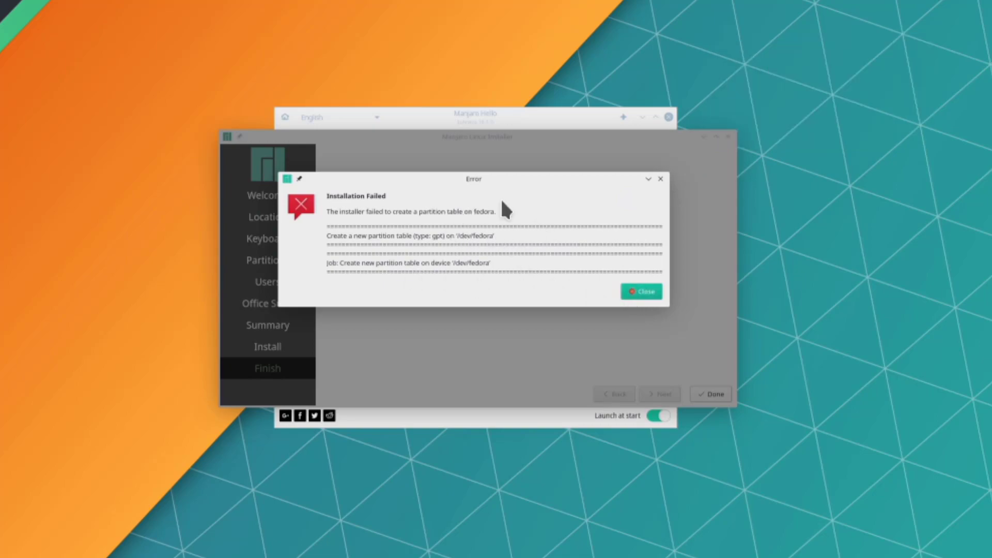
pyautogui.click(641, 291)
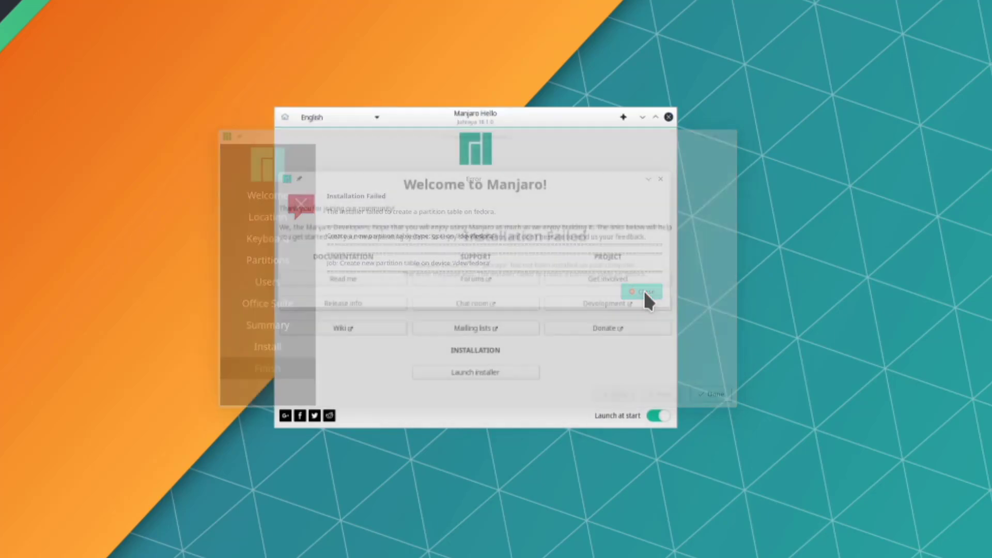
# Launch the Manjaro installer a third time from Manjaro Hello
pyautogui.click(522, 373)
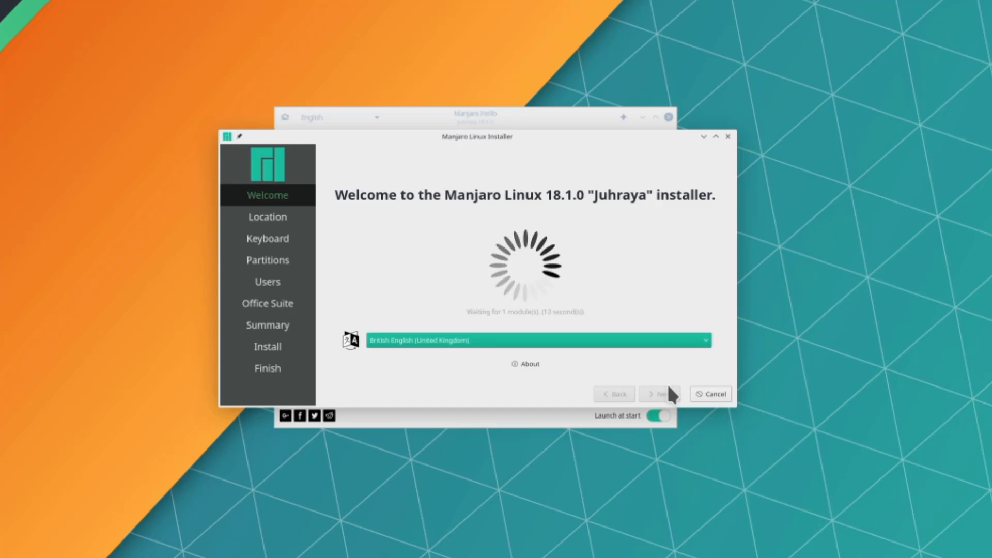
# Advance to partitioning, choose Erase disk, and select the 465.8 GiB /dev/nvme0n1 drive
pyautogui.click(654, 387)
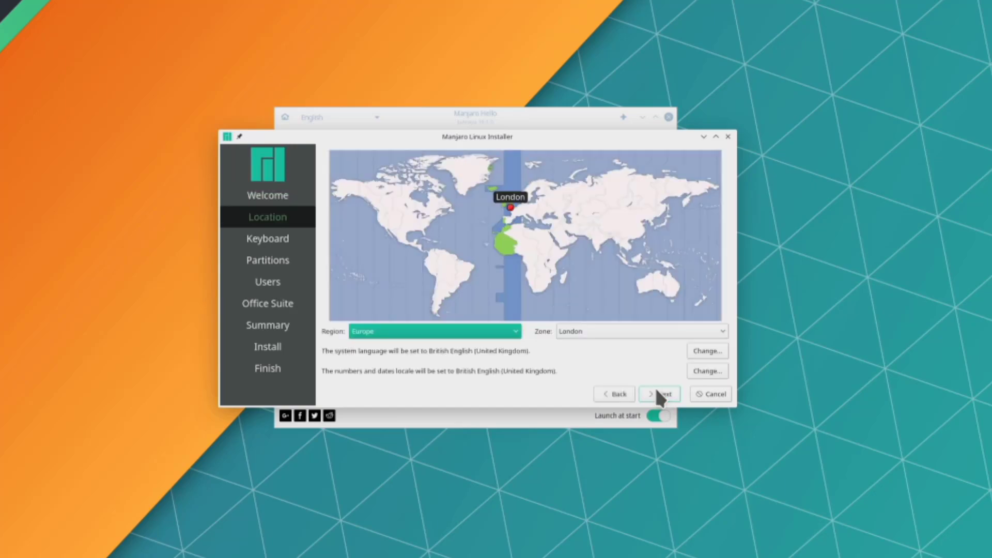
pyautogui.click(661, 391)
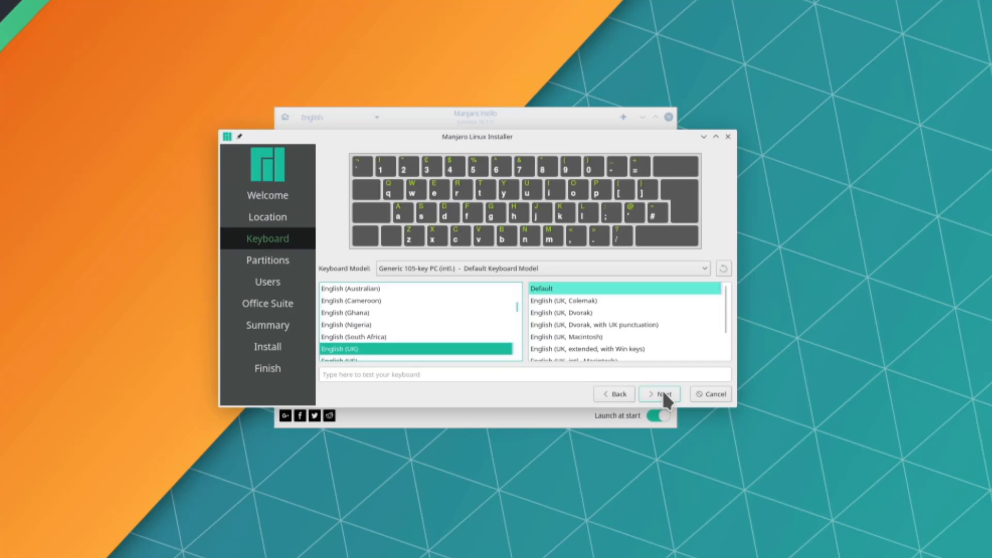
pyautogui.click(663, 393)
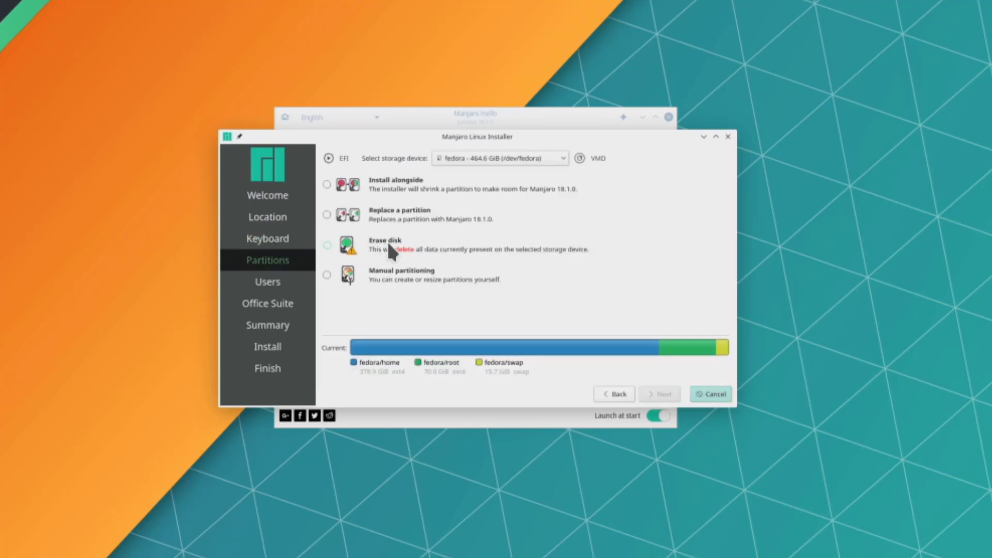
pyautogui.click(438, 251)
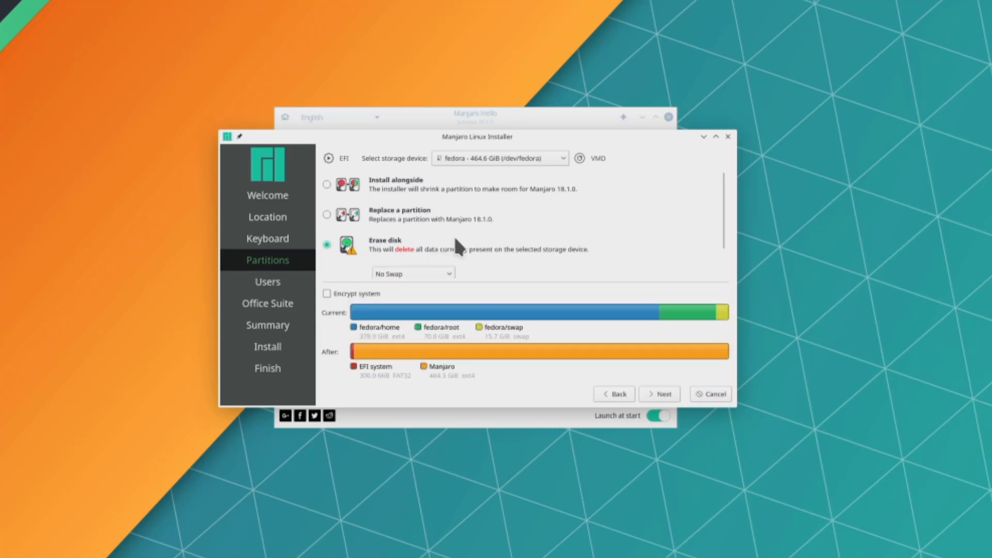
pyautogui.click(562, 158)
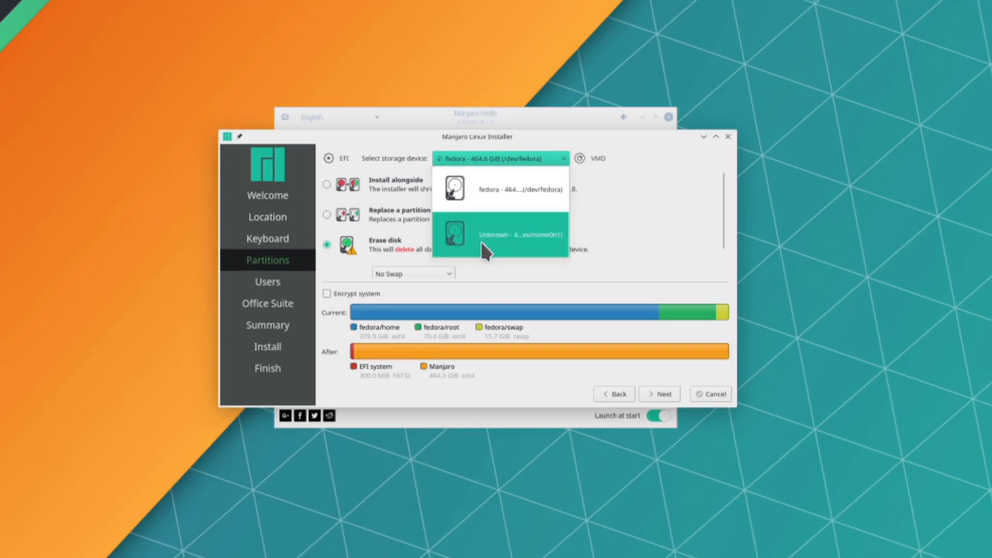
pyautogui.click(511, 231)
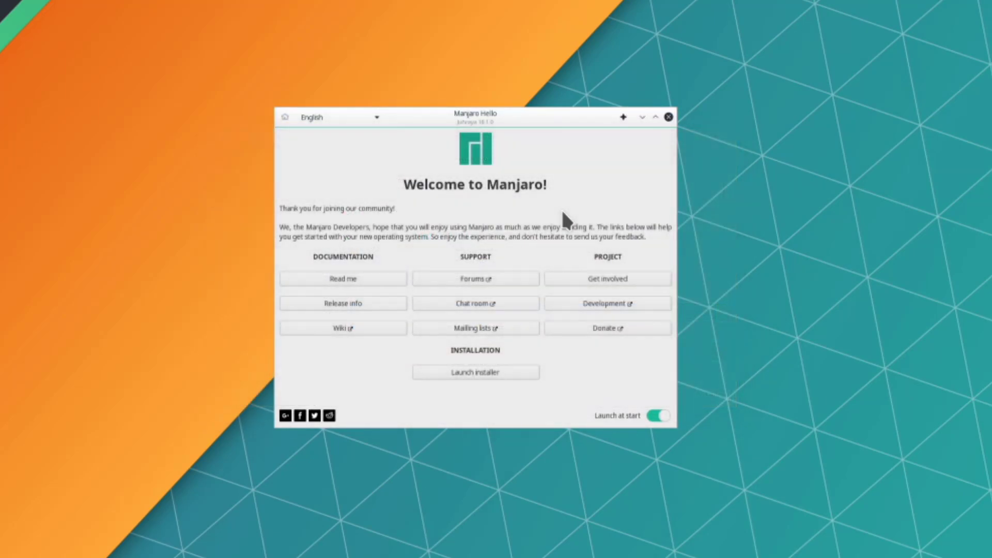
# Relaunch the Manjaro Linux installer from Manjaro Hello for a fourth attempt
pyautogui.click(498, 371)
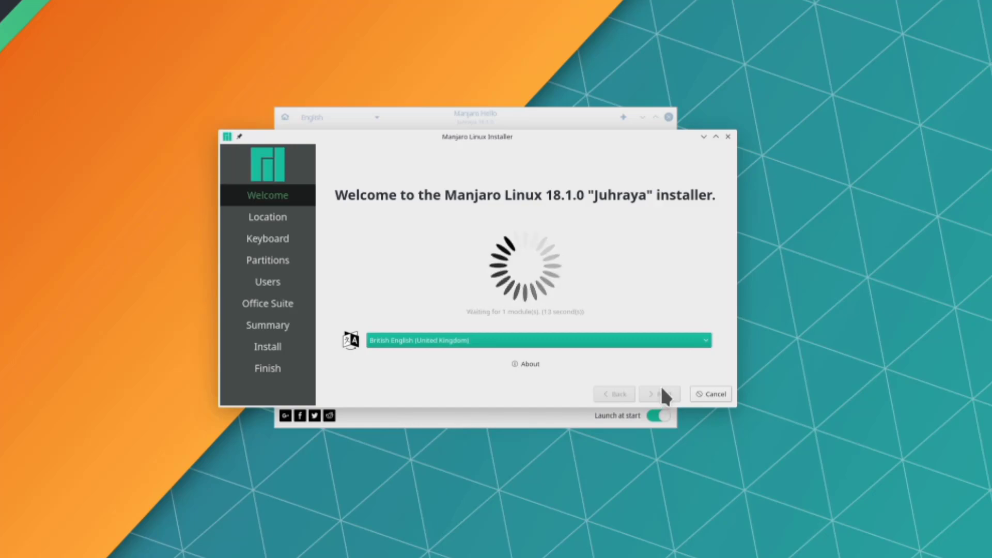
# Accept the Welcome, London location and keyboard defaults, then confirm the Erase disk layout
pyautogui.click(662, 396)
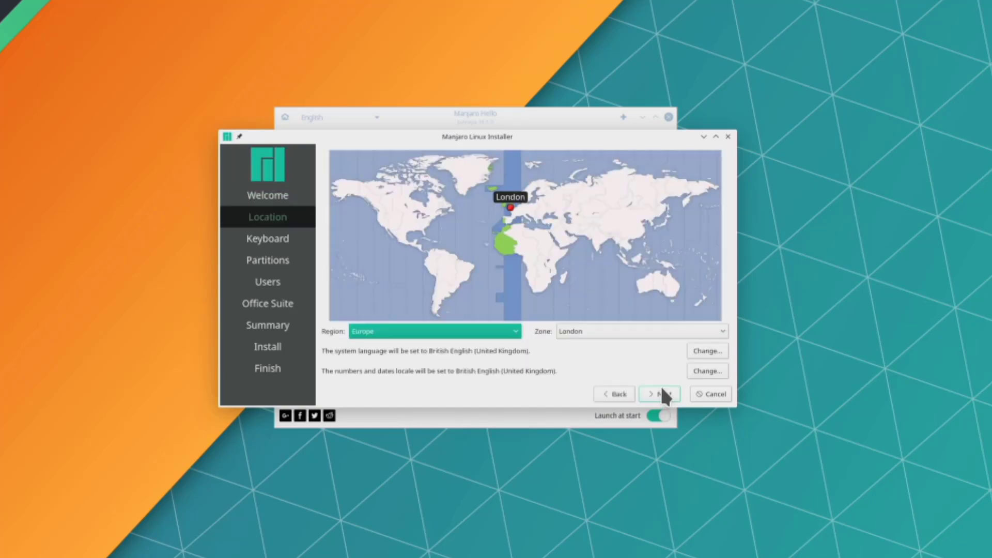
pyautogui.click(666, 398)
pyautogui.click(664, 394)
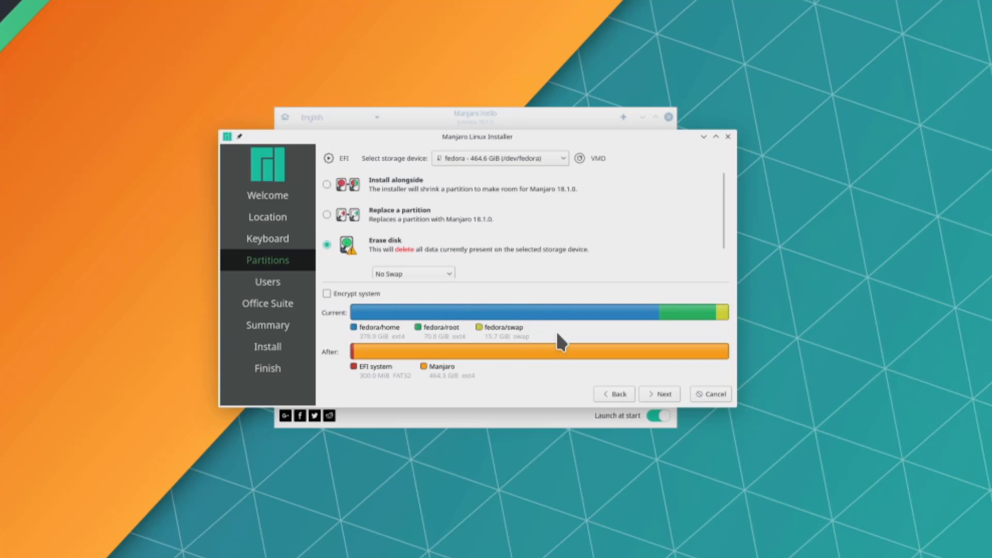
pyautogui.click(665, 395)
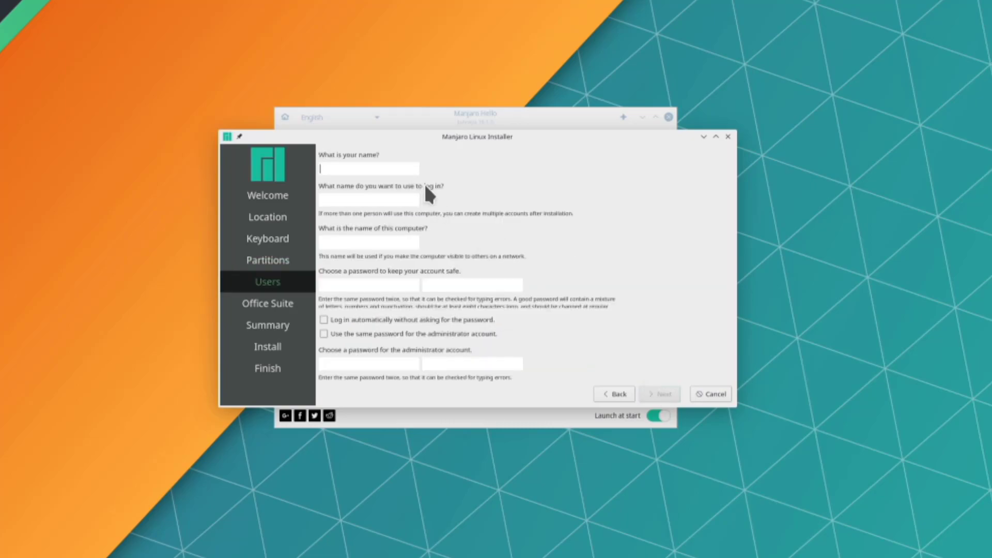
# Enter the user's name and matching passwords, reusing the password for the administrator
pyautogui.write('Craig')
pyautogui.click(336, 285)
pyautogui.write('••••')
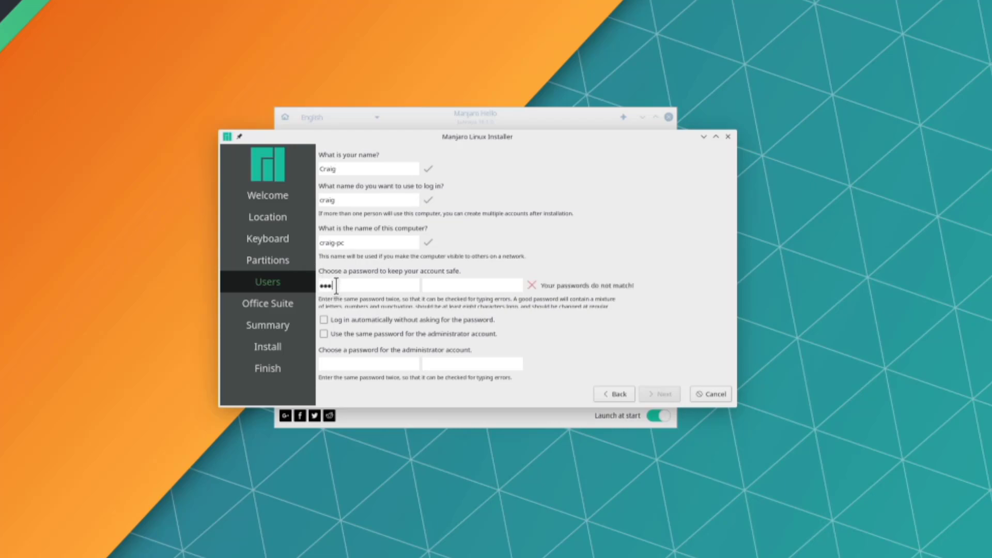
pyautogui.press('Tab')
pyautogui.write('•••••')
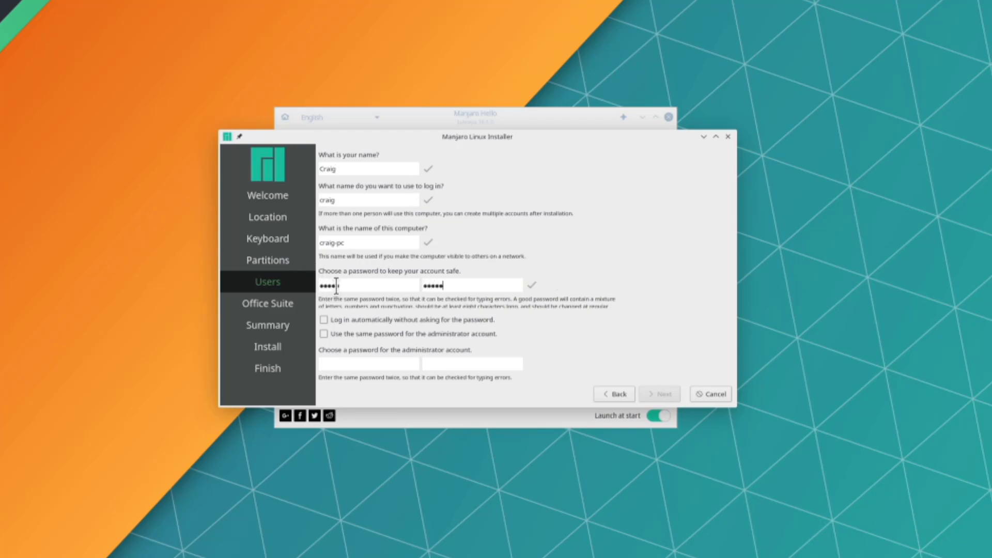
pyautogui.click(361, 333)
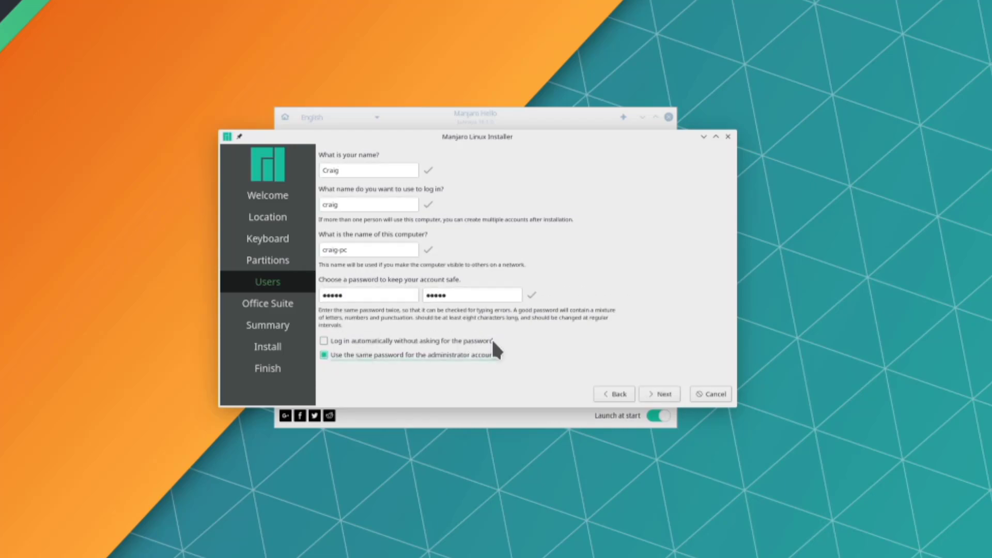
# Choose LibreOffice as the office suite and confirm starting the installation
pyautogui.click(667, 391)
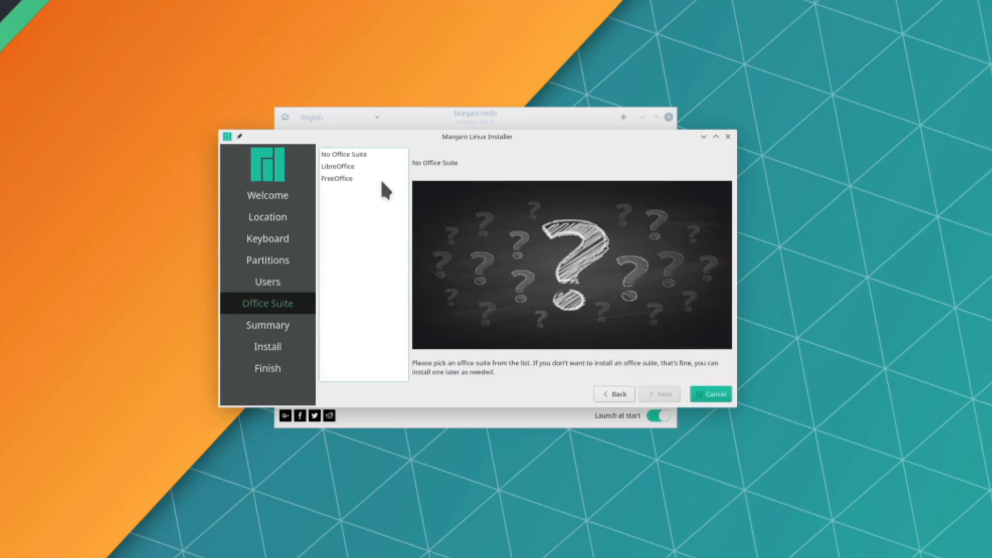
pyautogui.click(362, 166)
pyautogui.click(666, 395)
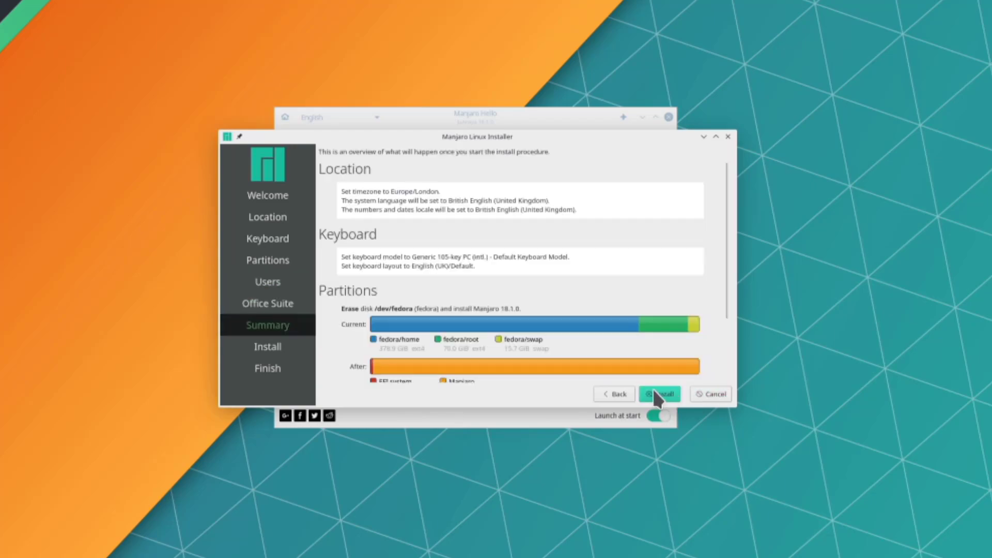
pyautogui.click(668, 392)
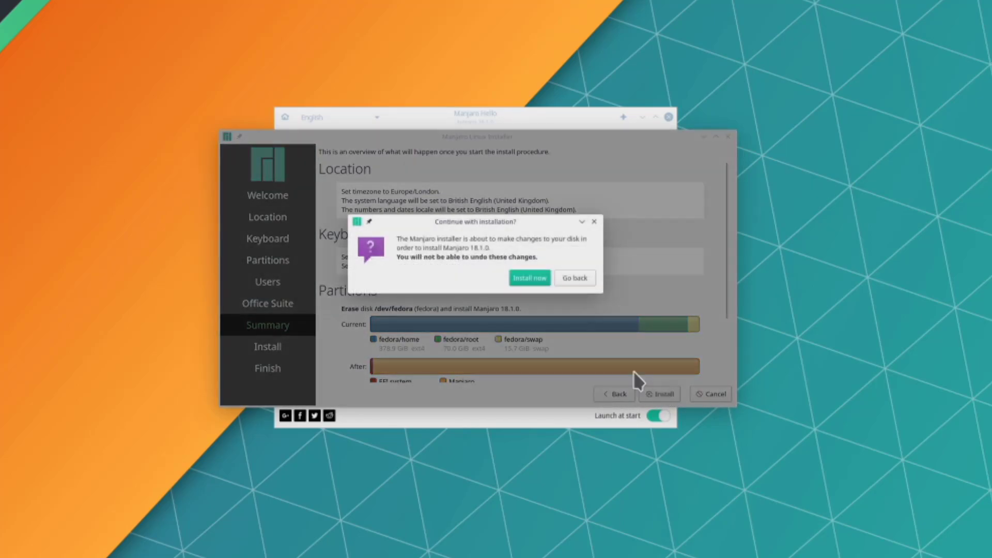
pyautogui.click(538, 279)
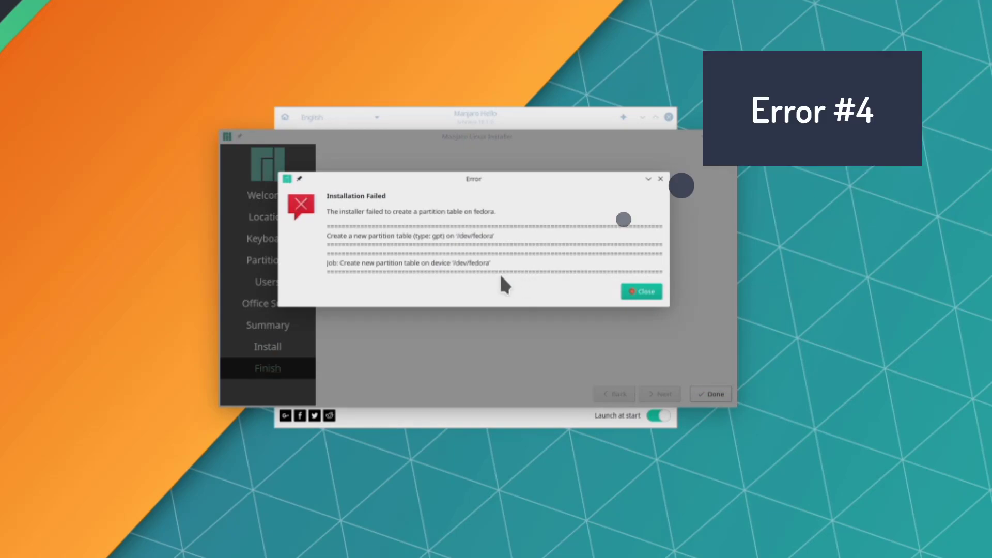
# Dismiss the GPT partition-table failure and relaunch the installer from Manjaro Hello
pyautogui.click(643, 292)
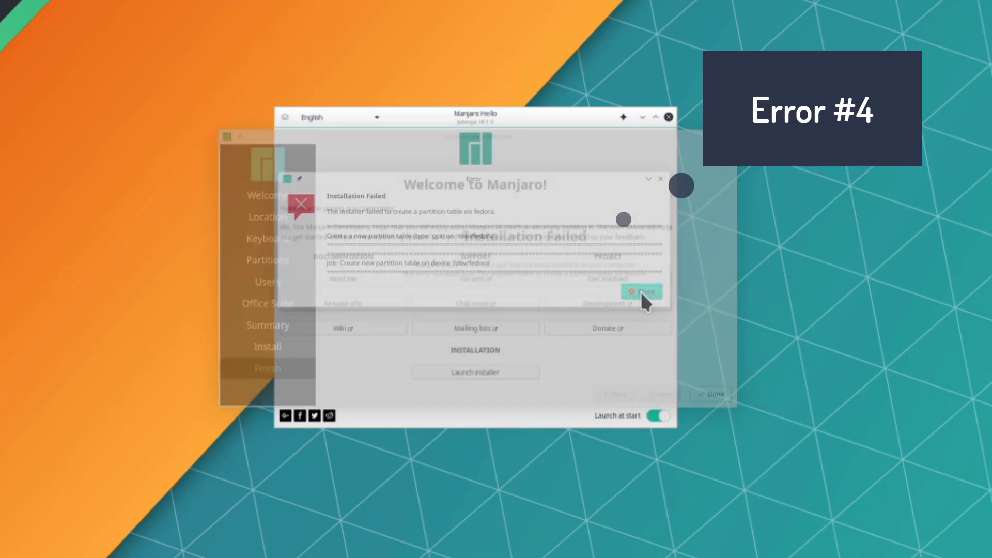
pyautogui.click(491, 372)
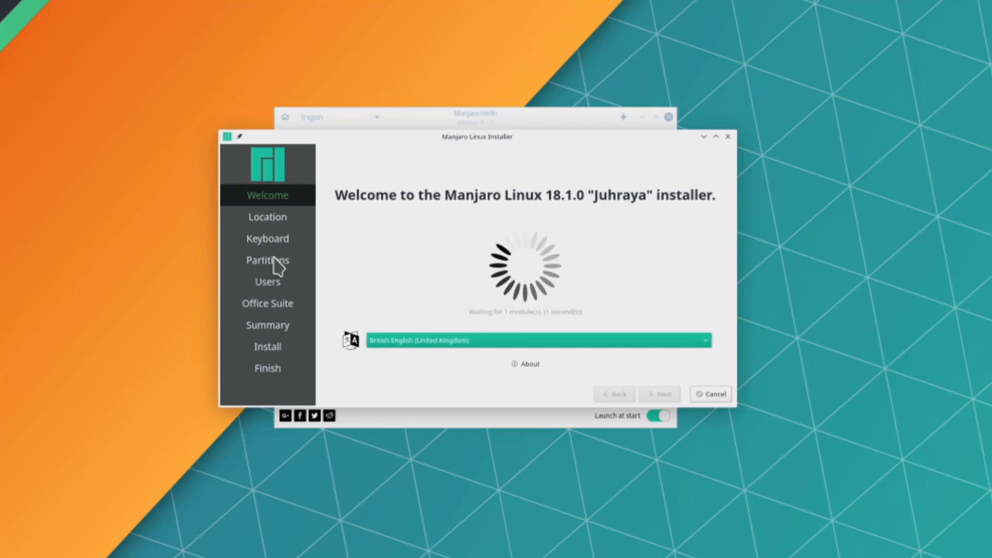
# Pass Welcome, Location and Keyboard, then target the 465.8 GiB /dev/nvme0n1 drive
pyautogui.click(664, 394)
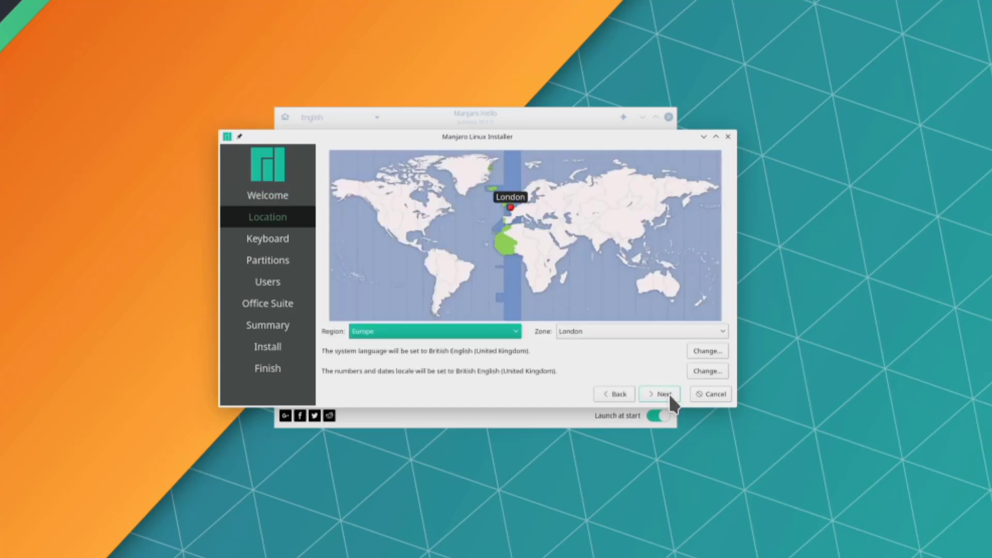
pyautogui.click(664, 395)
pyautogui.click(664, 394)
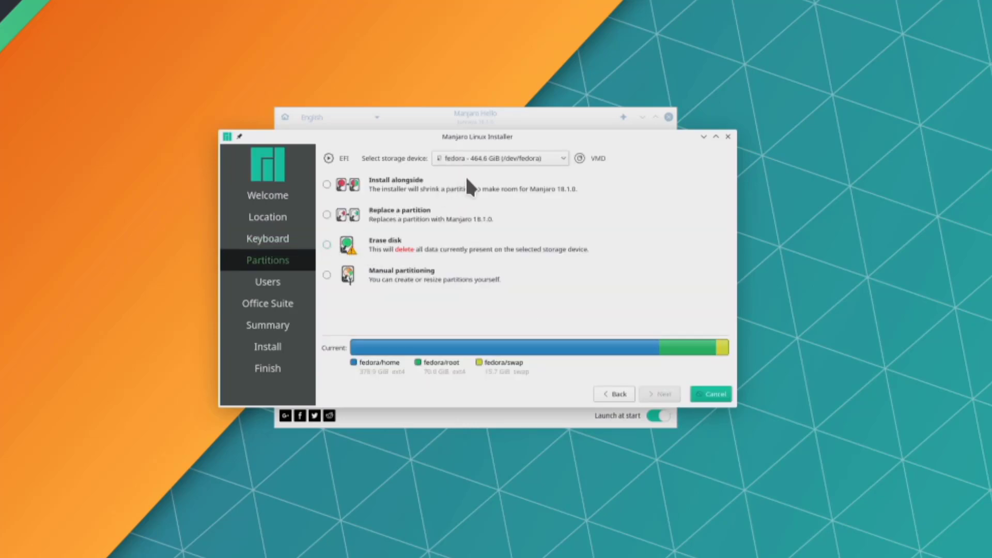
pyautogui.click(484, 158)
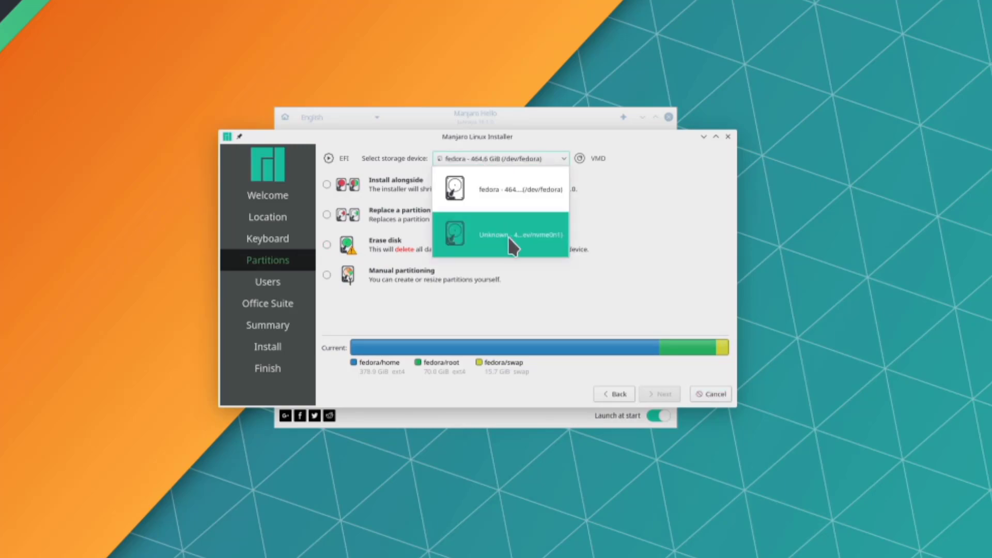
pyautogui.click(527, 233)
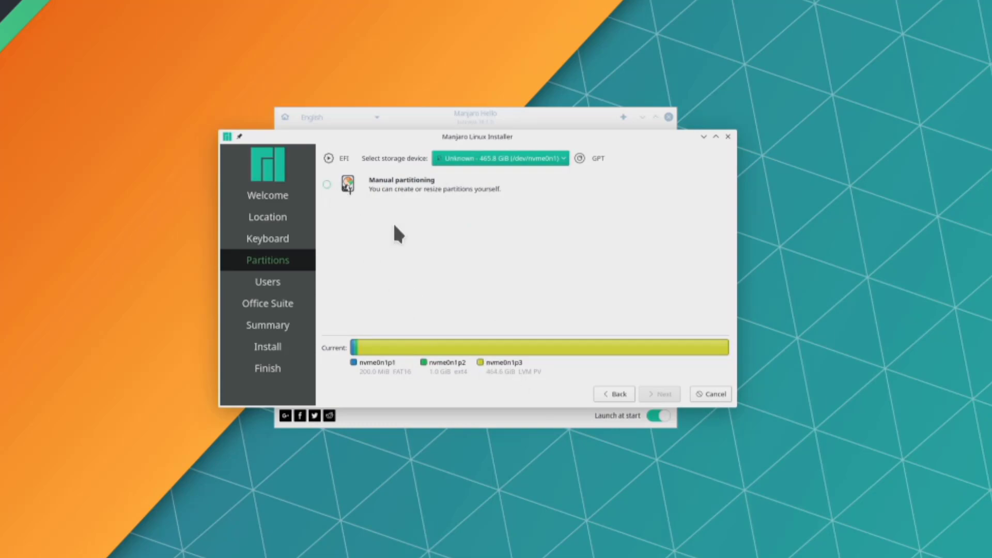
# Choose Manual partitioning and set nvme0n1p3's content to Format
pyautogui.click(329, 184)
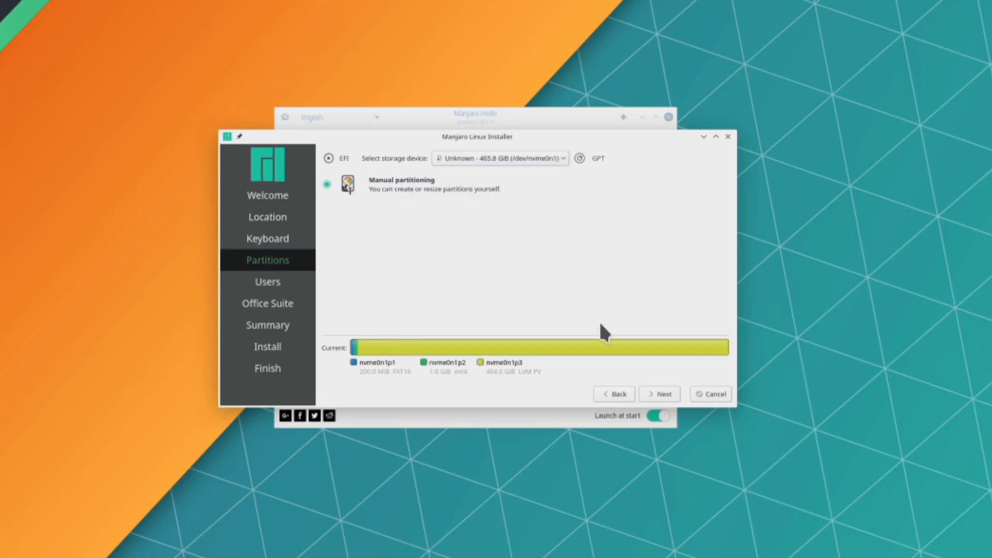
pyautogui.click(655, 392)
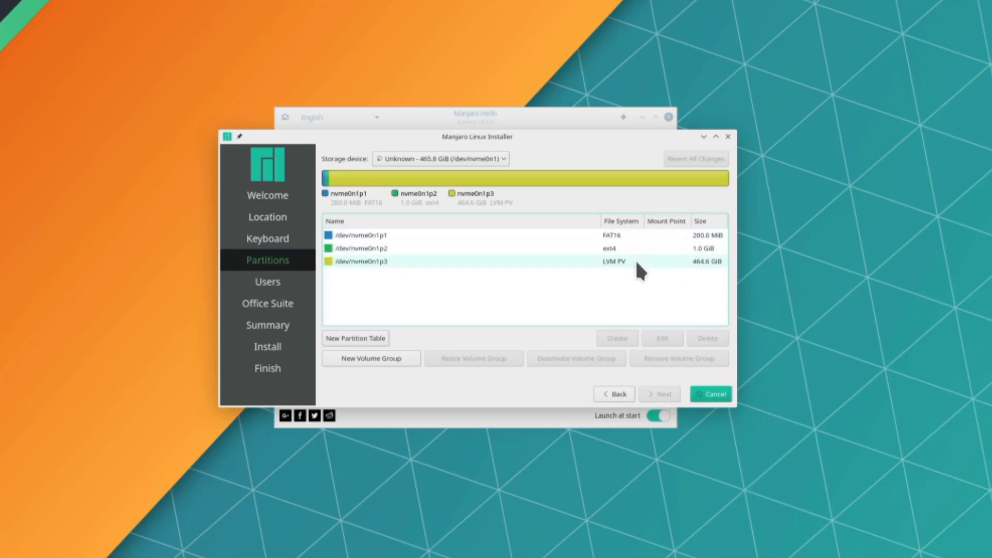
pyautogui.click(623, 261)
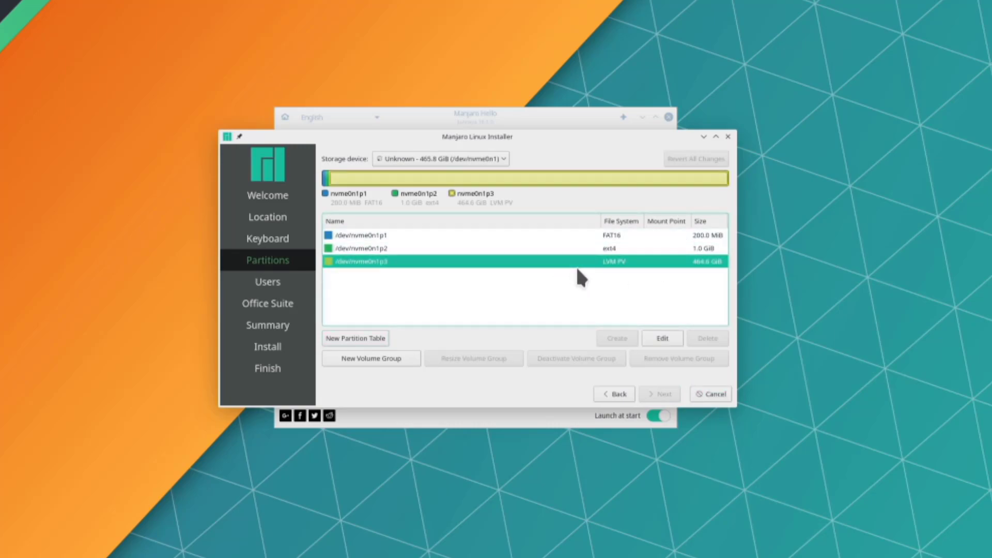
pyautogui.click(659, 337)
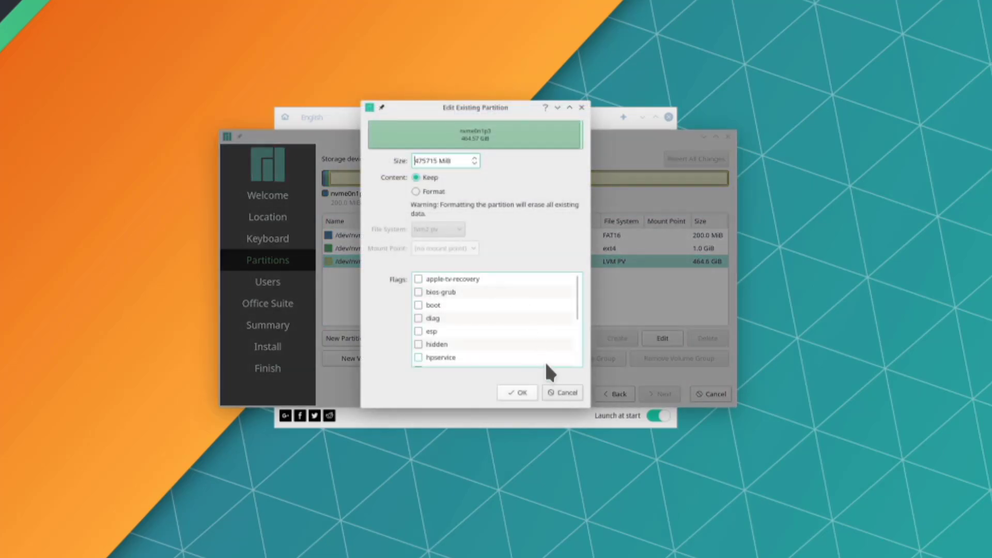
pyautogui.click(430, 192)
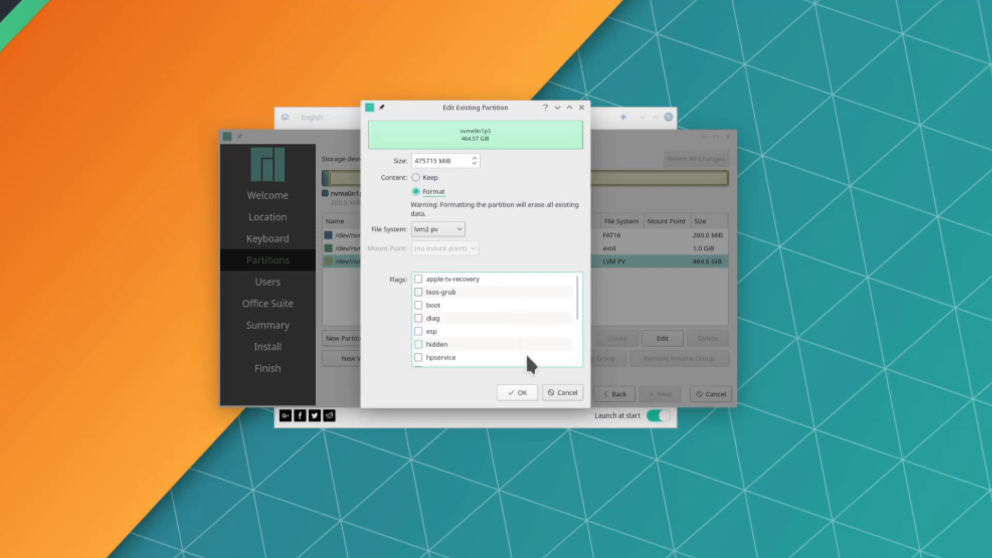
pyautogui.click(513, 392)
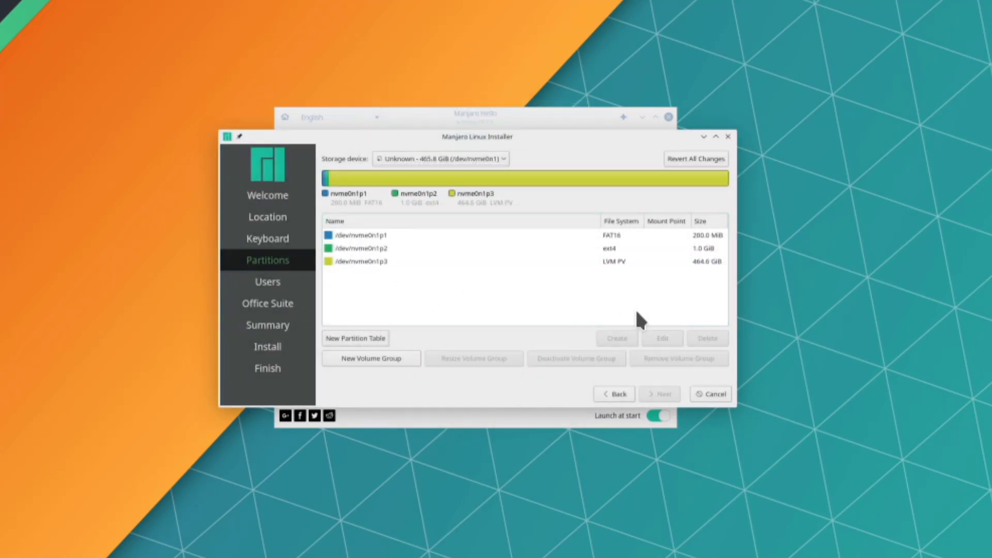
# Reselect nvme0n1p3, set it to Format again, then return to the partitioning choice page
pyautogui.click(623, 262)
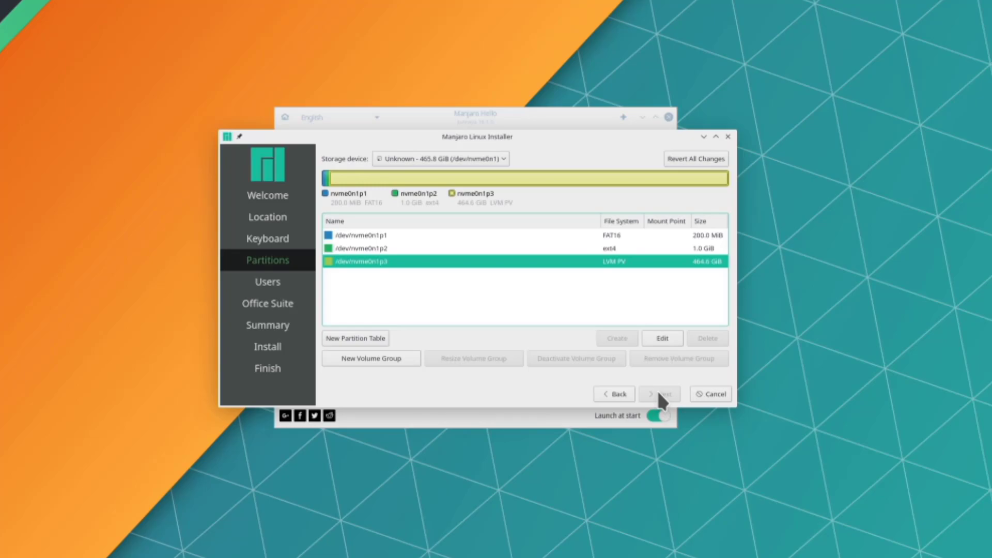
pyautogui.click(468, 252)
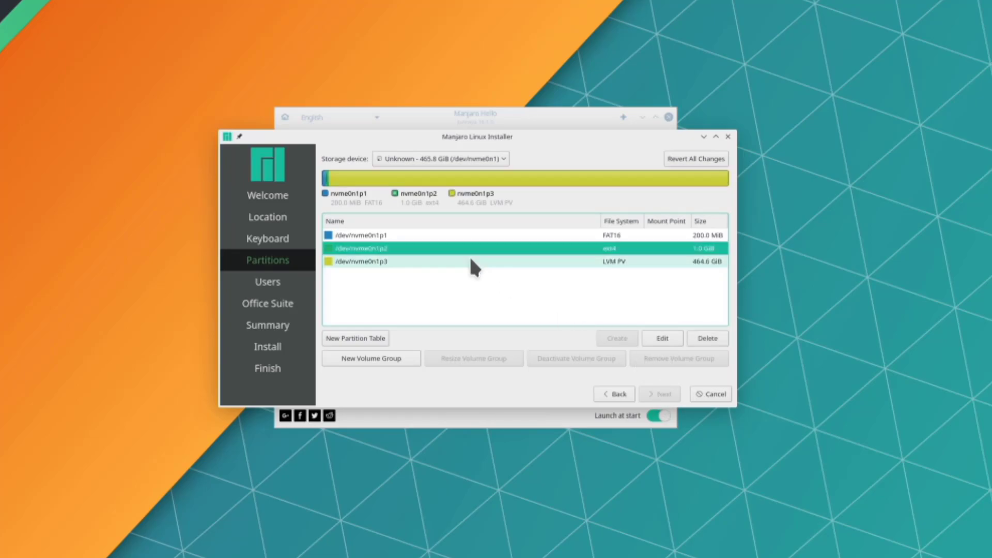
pyautogui.click(475, 235)
pyautogui.click(476, 249)
pyautogui.click(476, 261)
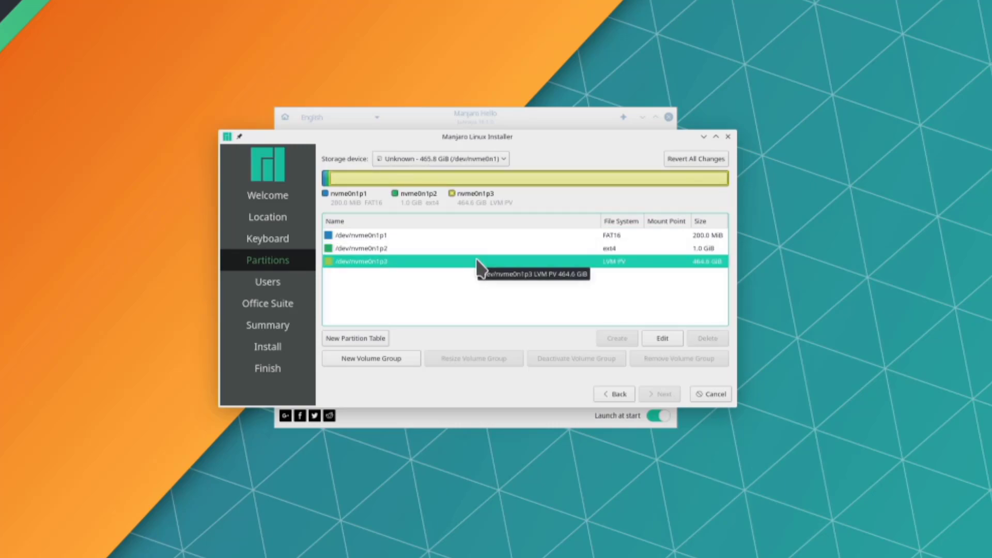
pyautogui.click(660, 339)
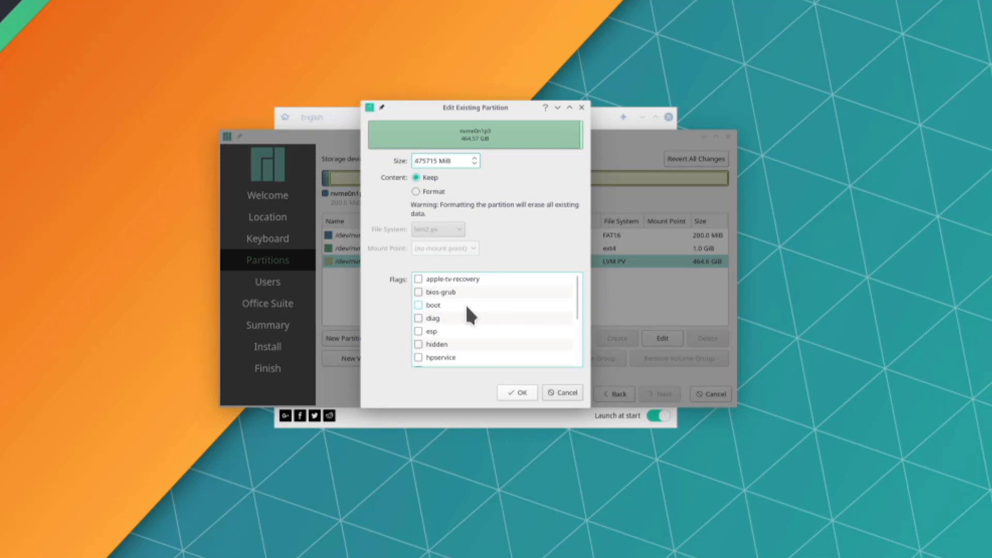
pyautogui.scroll(-1, 552, 345)
pyautogui.click(425, 191)
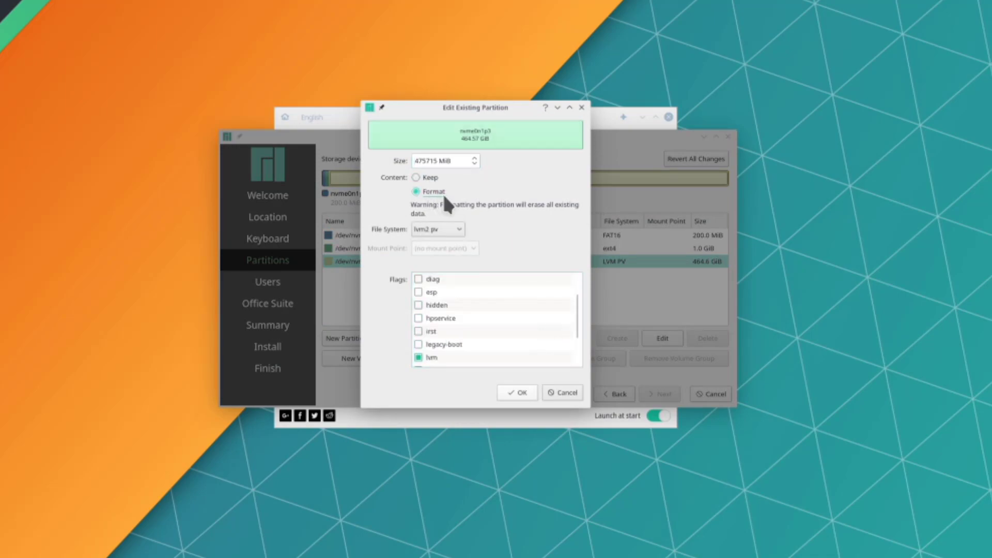
pyautogui.click(526, 391)
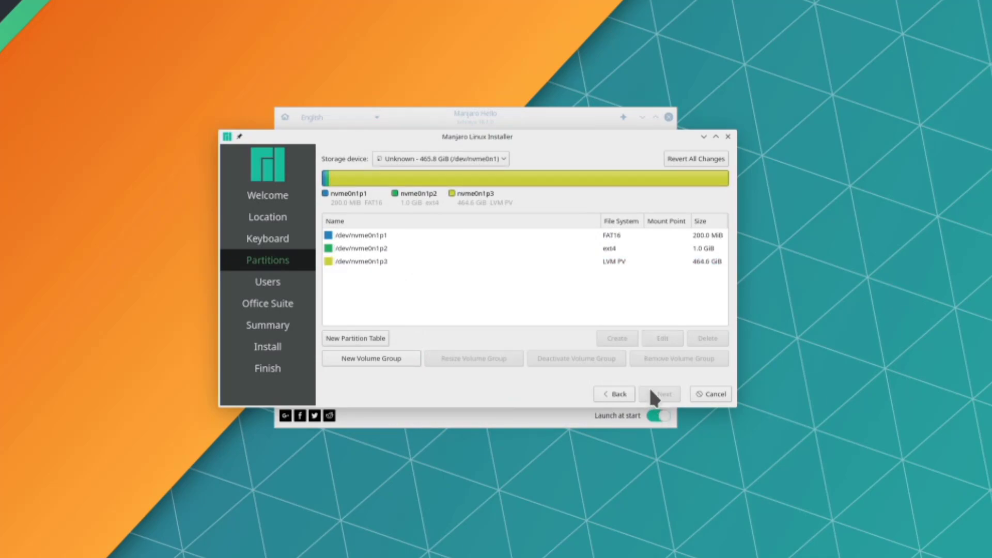
pyautogui.click(615, 395)
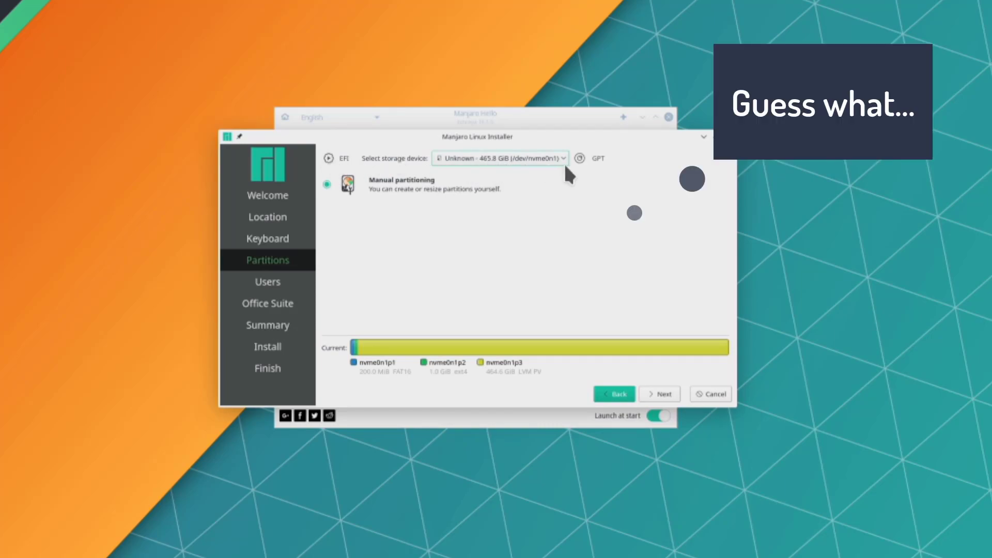
# Reselect /dev/nvme0n1 as the storage device and proceed, which crashes the installer
pyautogui.click(474, 158)
pyautogui.click(545, 234)
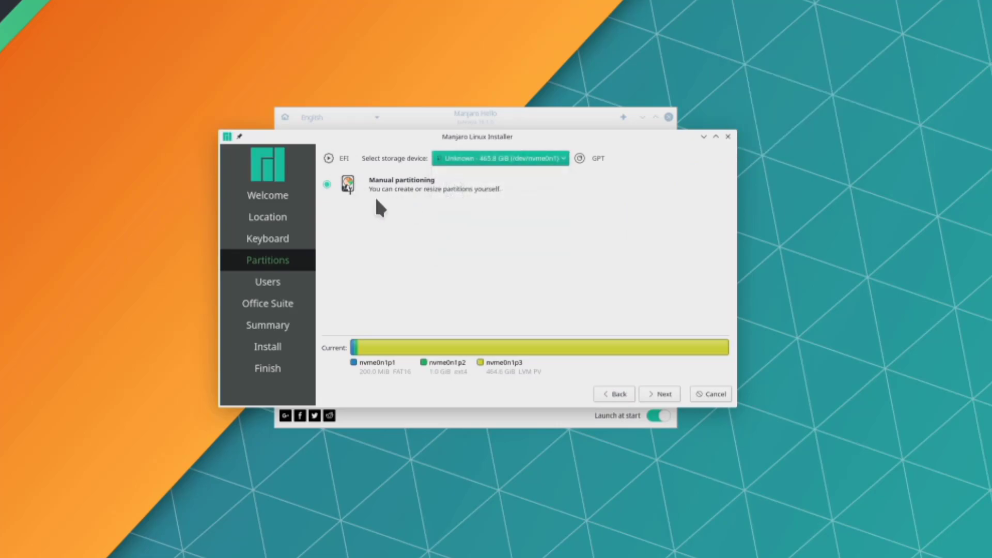
pyautogui.click(662, 393)
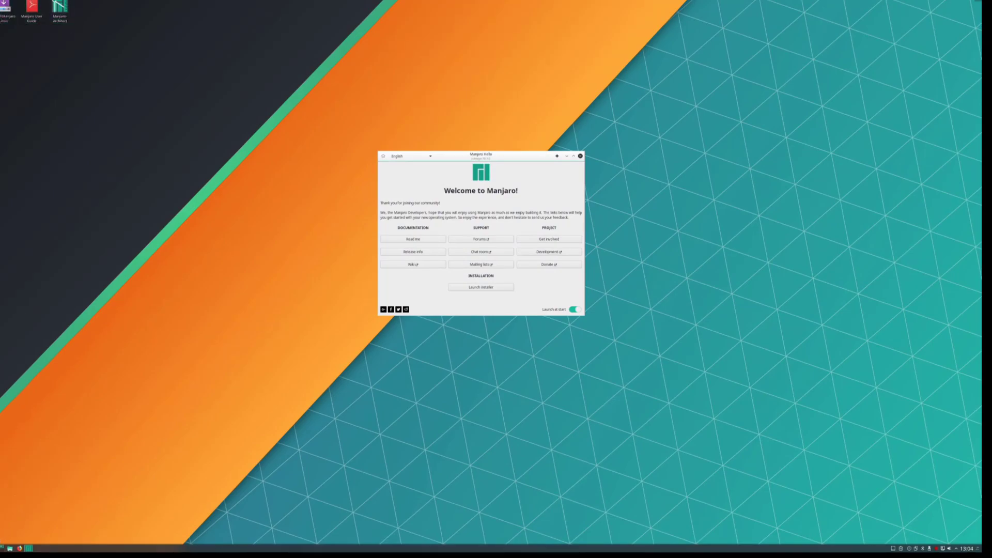
# Launch Konsole from the application menu and place it below the welcome window
pyautogui.click(2, 548)
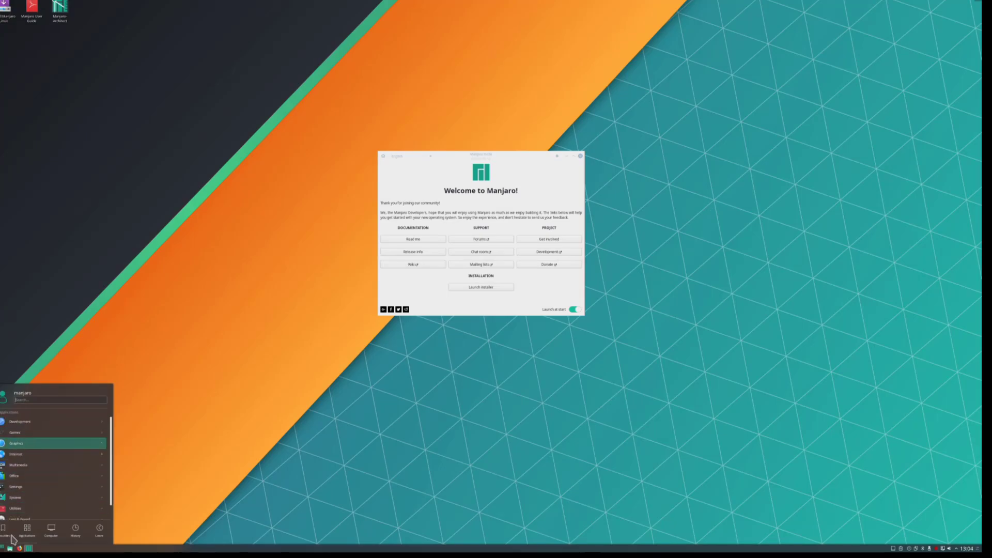
pyautogui.click(36, 450)
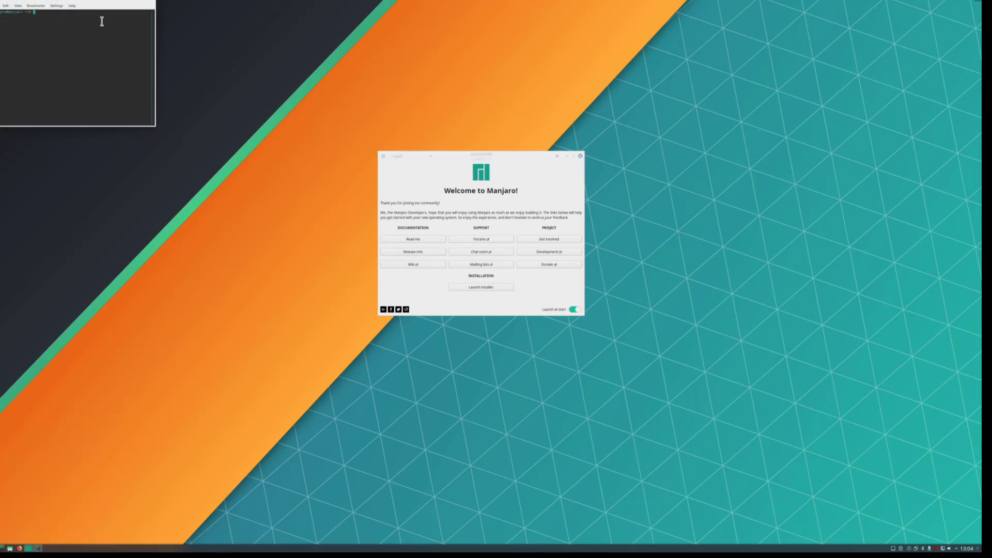
pyautogui.moveTo(110, 6); pyautogui.dragTo(499, 335)
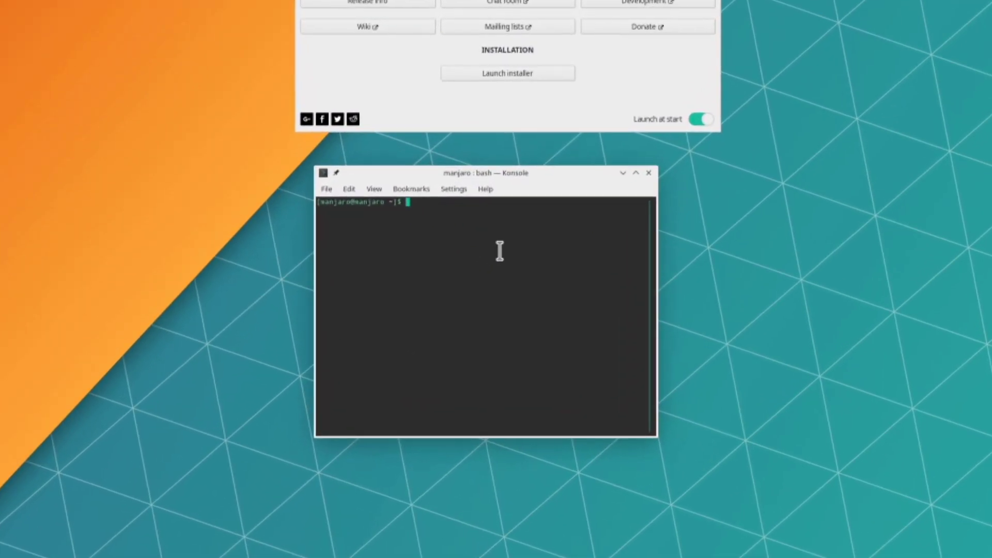
# Run journalctl -f and enlarge the terminal on the right side of the desktop
pyautogui.write('journalctl -f')
pyautogui.press('Return')
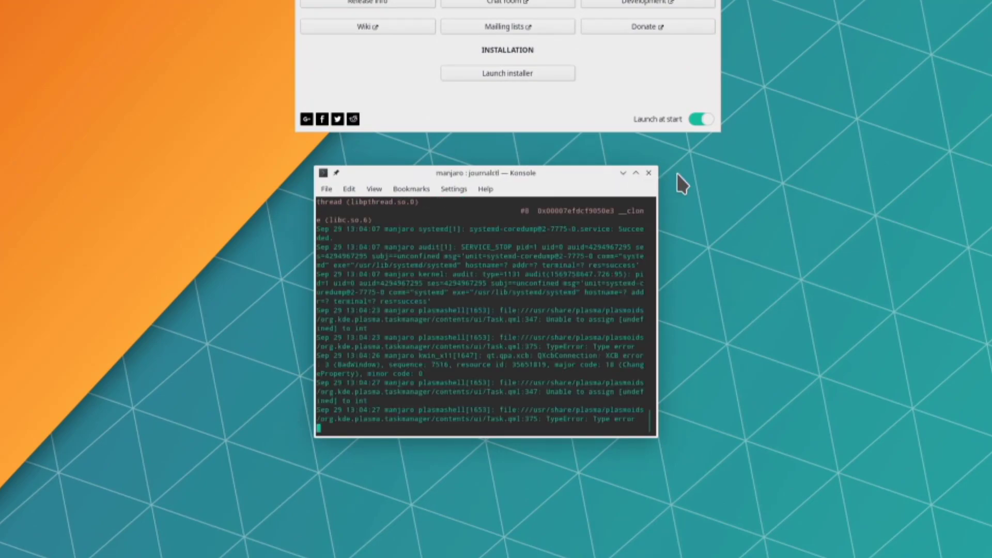
pyautogui.moveTo(659, 168); pyautogui.dragTo(991, 0)
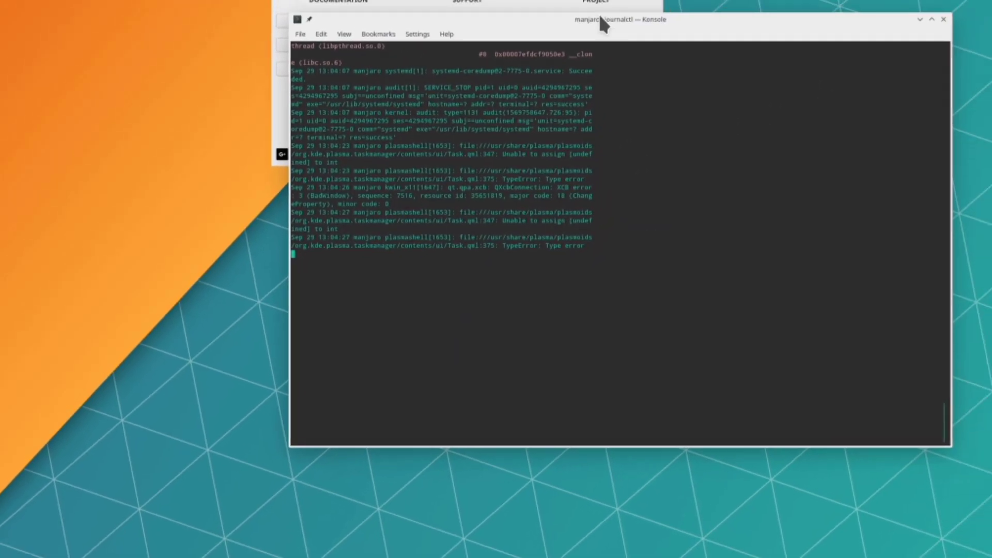
pyautogui.moveTo(609, 19); pyautogui.dragTo(737, 181)
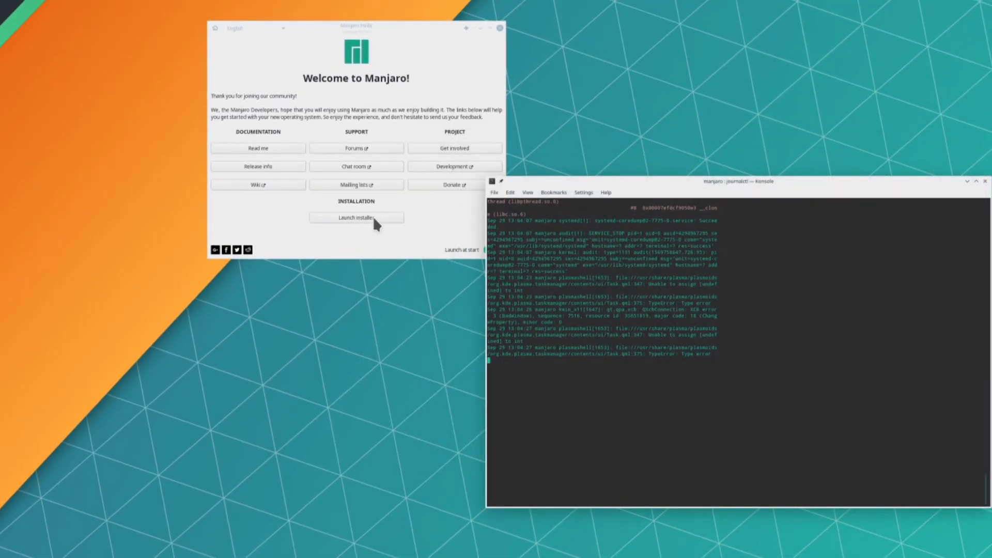
# Relaunch the installer, shift the windows left, and pass Welcome, Location and Keyboard
pyautogui.click(373, 217)
pyautogui.moveTo(390, 29); pyautogui.dragTo(183, 13)
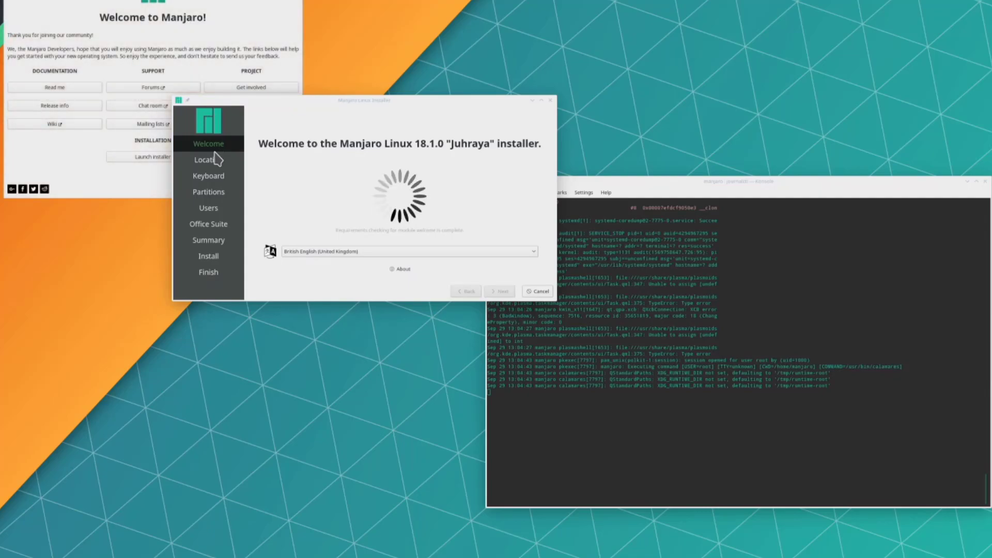
pyautogui.moveTo(408, 100); pyautogui.dragTo(217, 79)
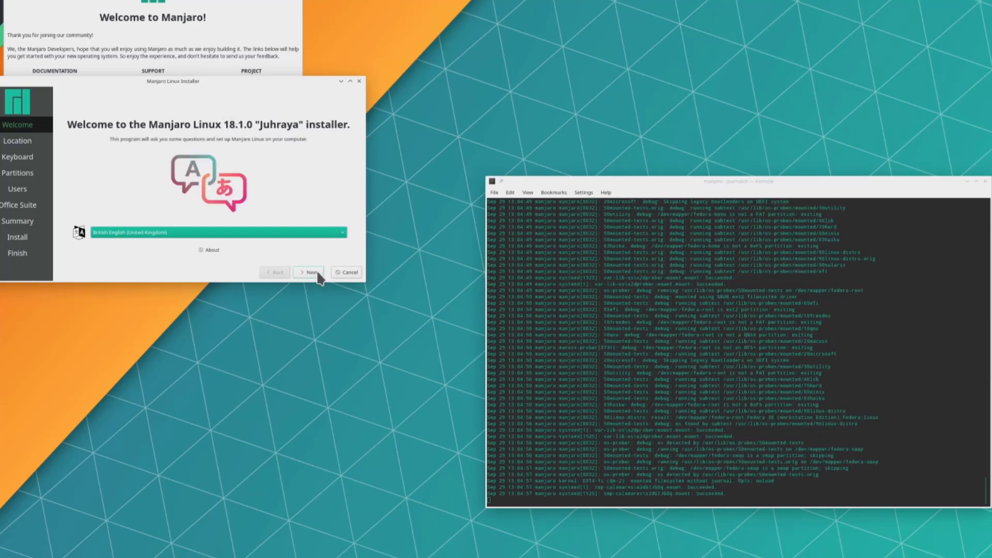
pyautogui.click(316, 274)
pyautogui.click(310, 272)
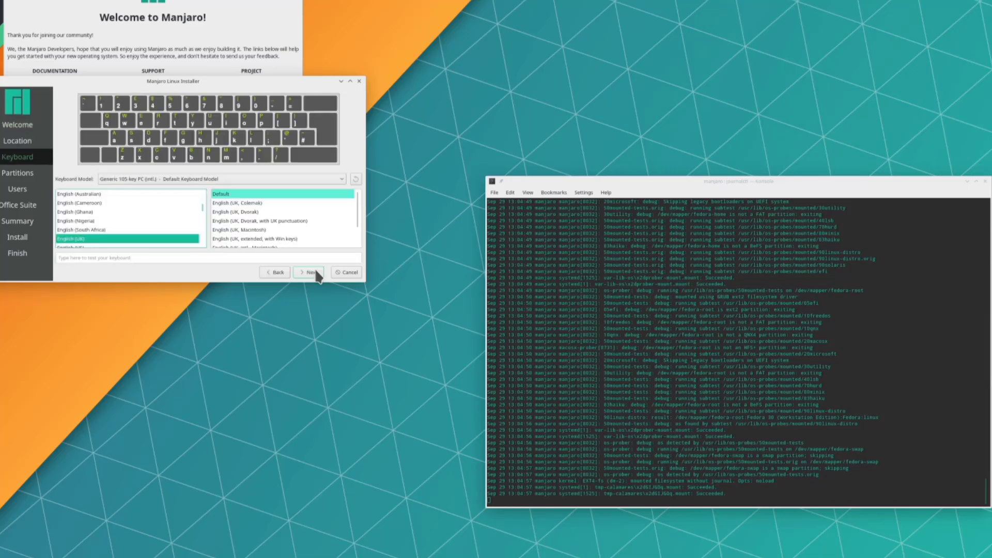
pyautogui.click(310, 273)
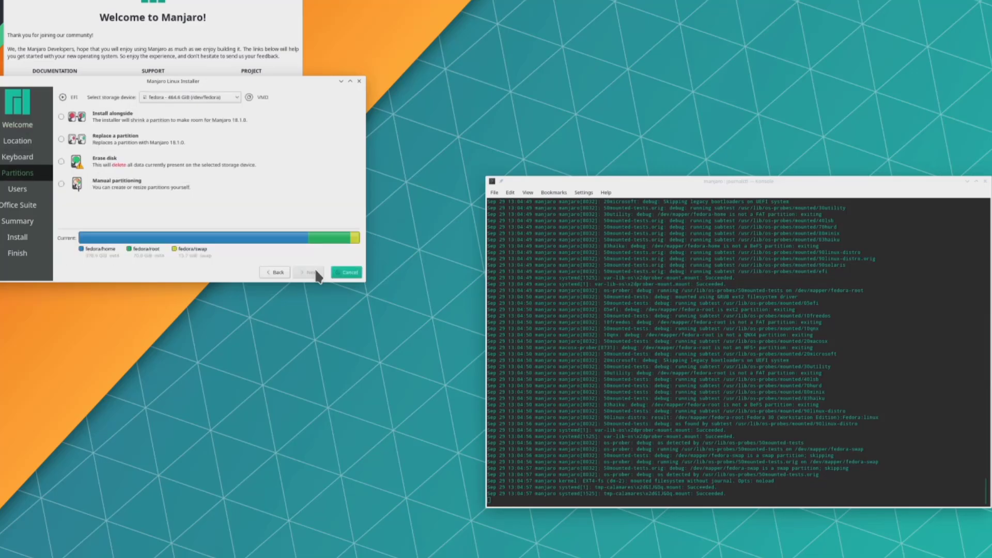
# Try Replace a partition on fedora/home, then Erase disk, and check the terminal log
pyautogui.click(61, 139)
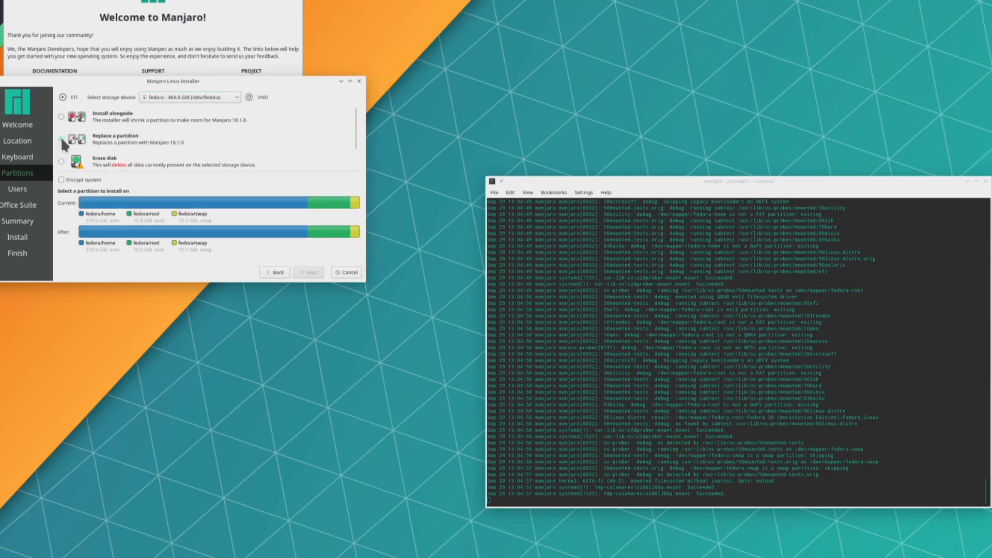
pyautogui.click(151, 203)
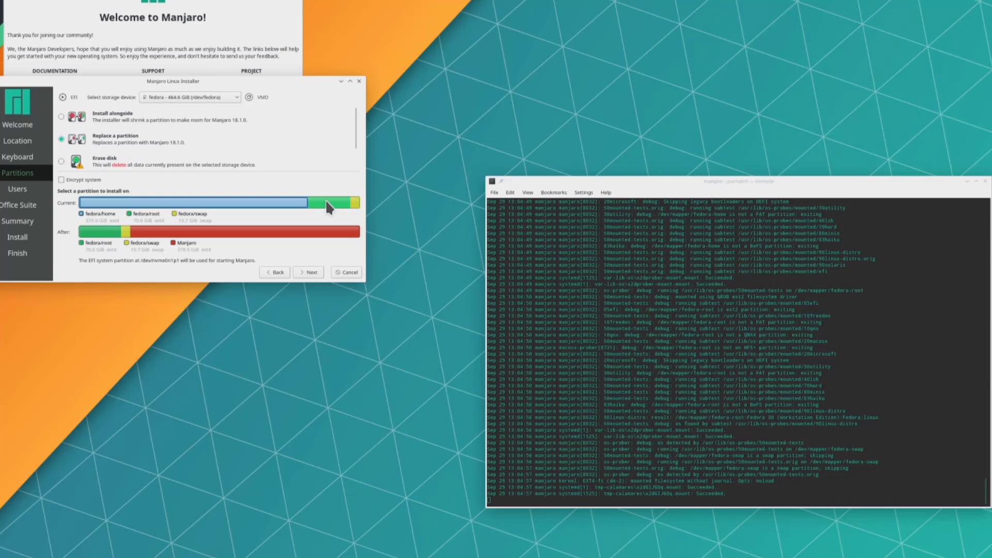
pyautogui.click(62, 162)
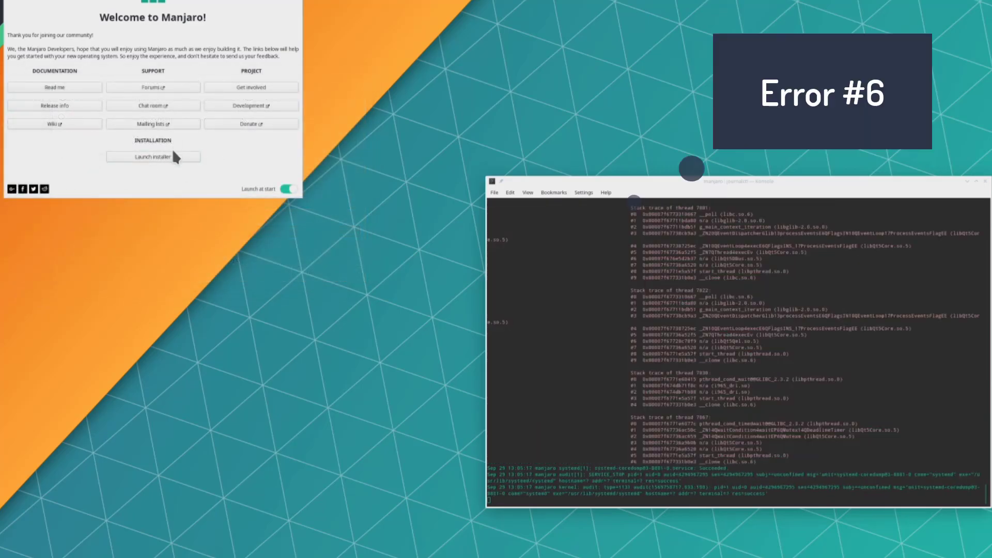
pyautogui.click(785, 378)
pyautogui.scroll(5, 773, 389)
# Scroll back through the journalctl crash traces, then relaunch the installer from Manjaro Hello
pyautogui.scroll(6, 772, 389)
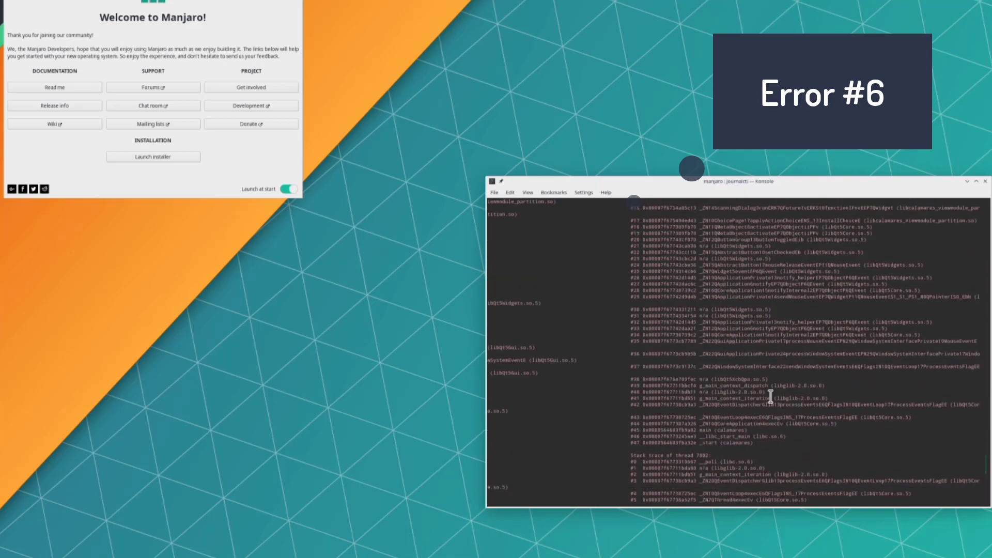
pyautogui.scroll(15, 769, 405)
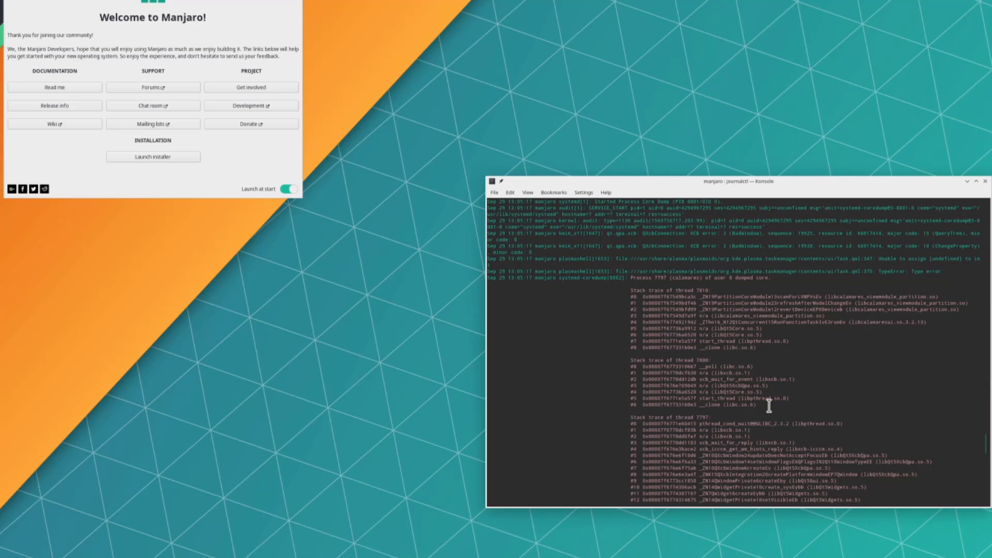
pyautogui.scroll(4, 769, 406)
pyautogui.moveTo(153, 0); pyautogui.dragTo(51, 2)
pyautogui.scroll(5, 740, 339)
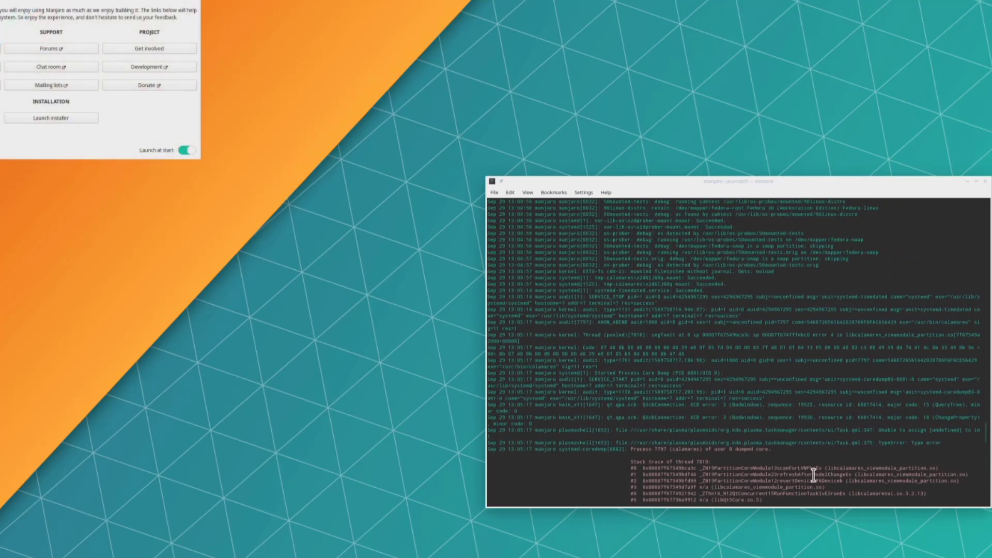
pyautogui.scroll(10, 813, 475)
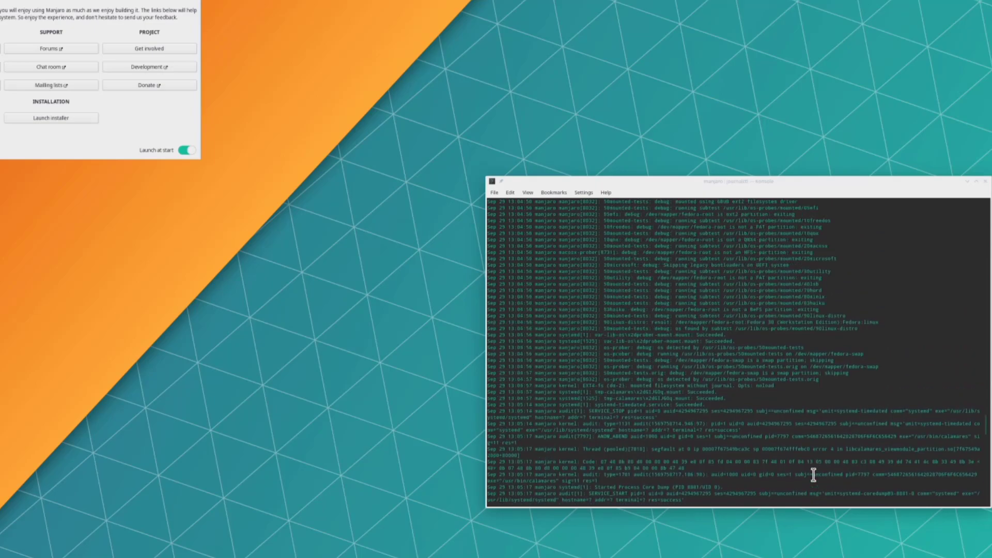
pyautogui.scroll(-10, 814, 474)
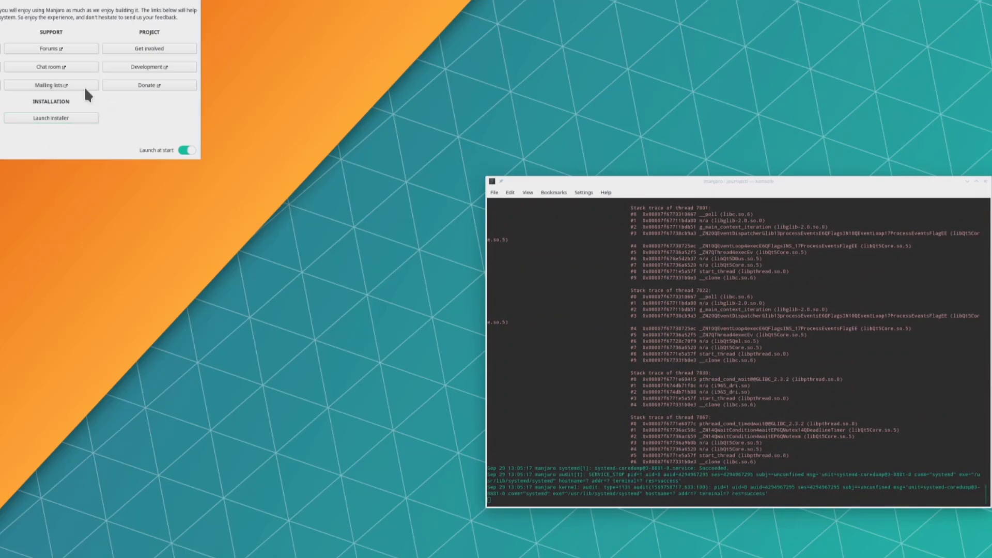
pyautogui.click(34, 116)
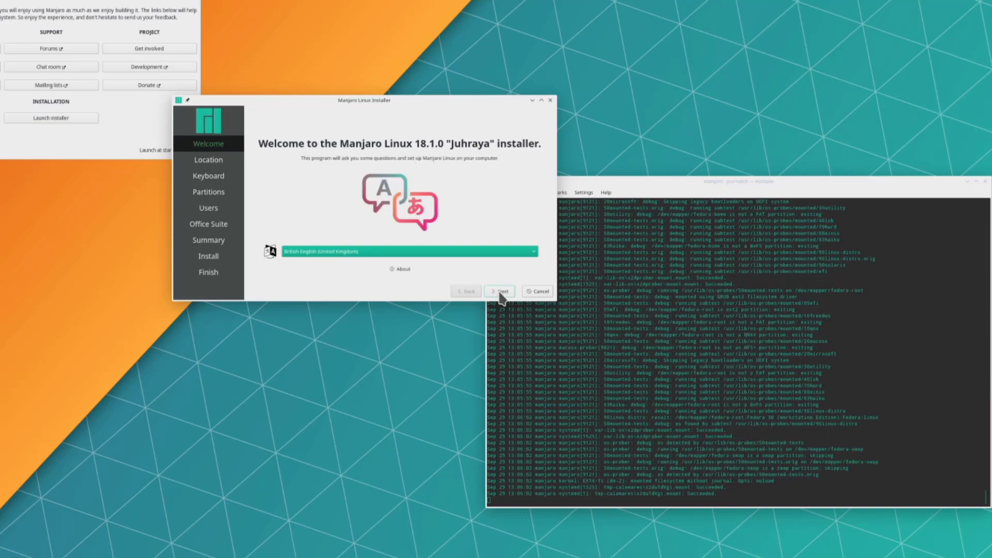
# Advance past Welcome, Location and Keyboard and choose Manual partitioning
pyautogui.click(501, 293)
pyautogui.click(501, 293)
pyautogui.click(500, 293)
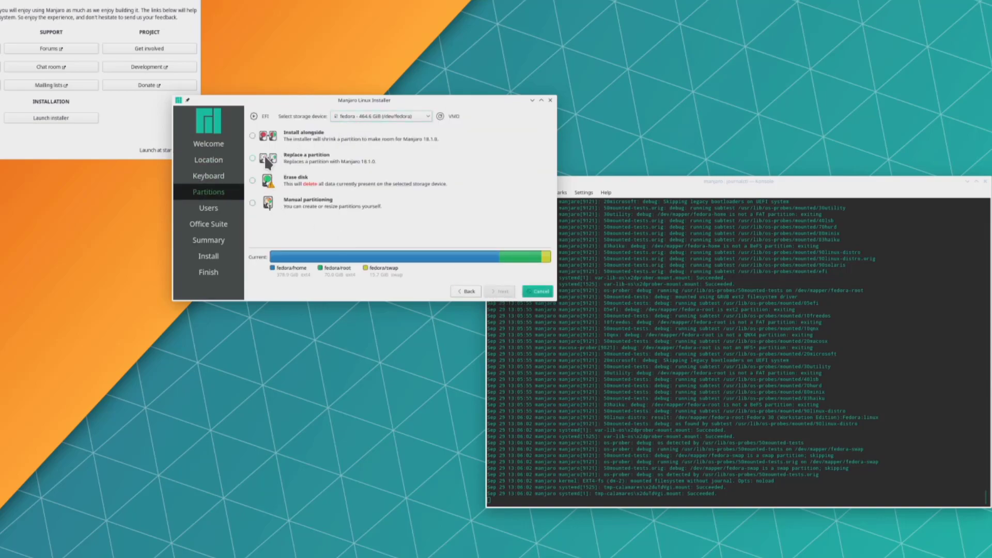
pyautogui.click(252, 203)
pyautogui.click(503, 292)
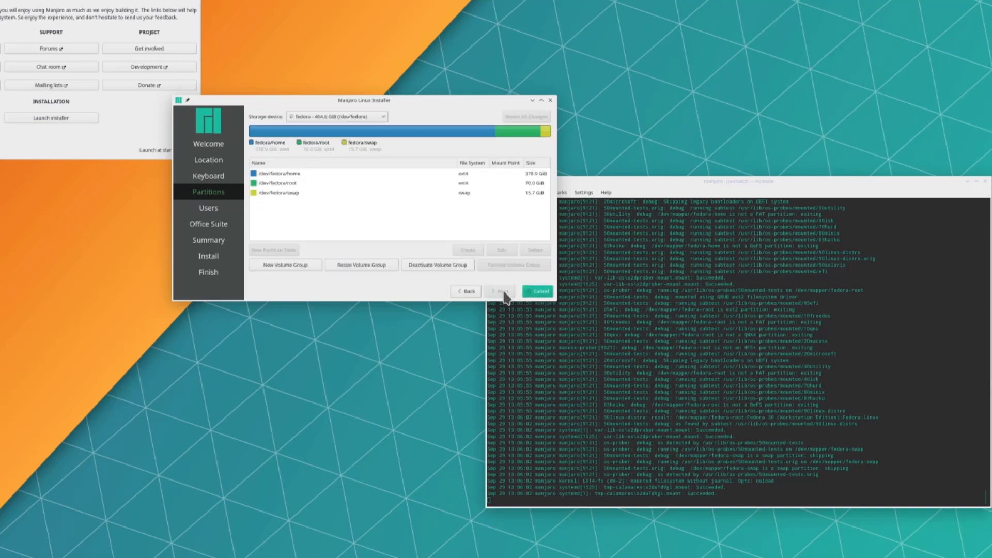
# Delete the fedora home, swap and root volumes, then select the 464.6 GiB free space
pyautogui.click(285, 174)
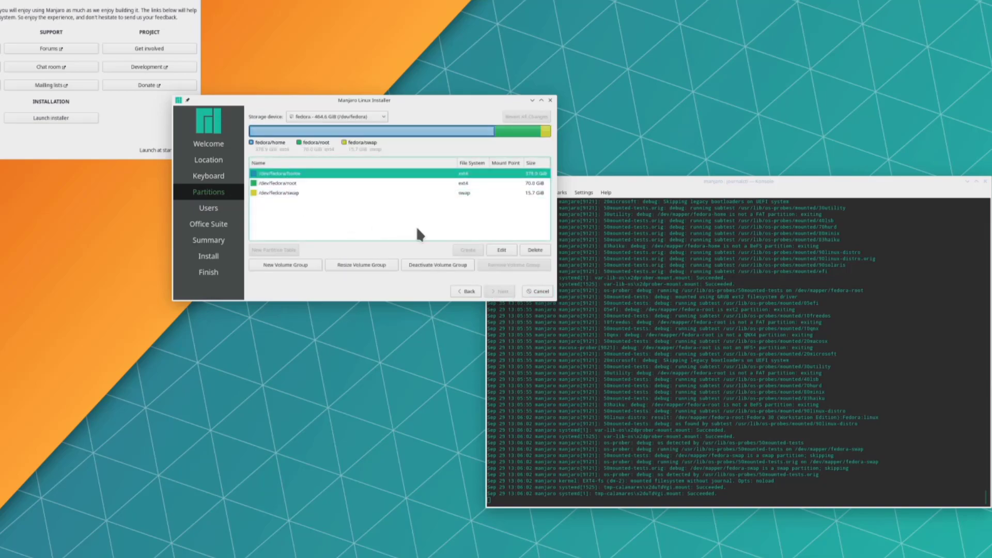
pyautogui.click(536, 251)
pyautogui.click(302, 182)
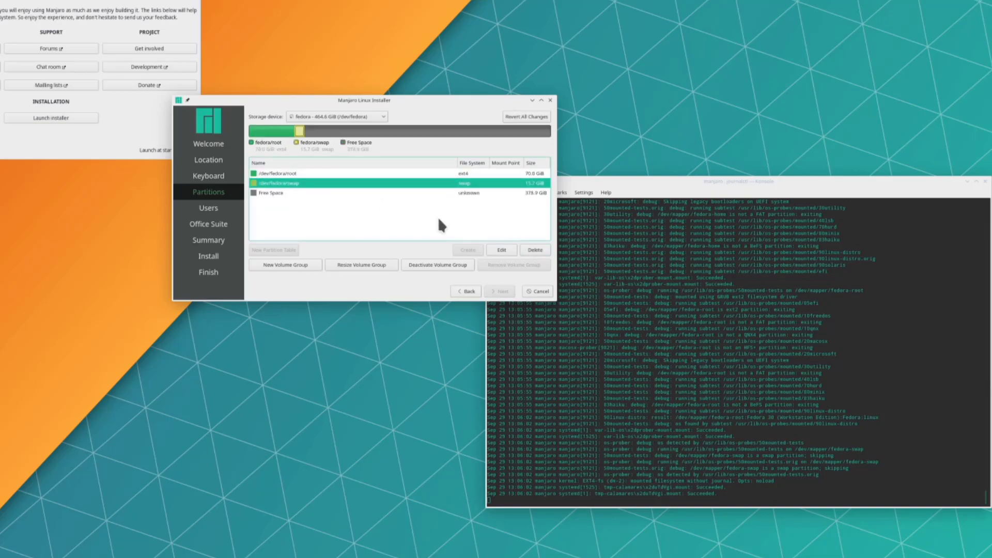
pyautogui.click(527, 248)
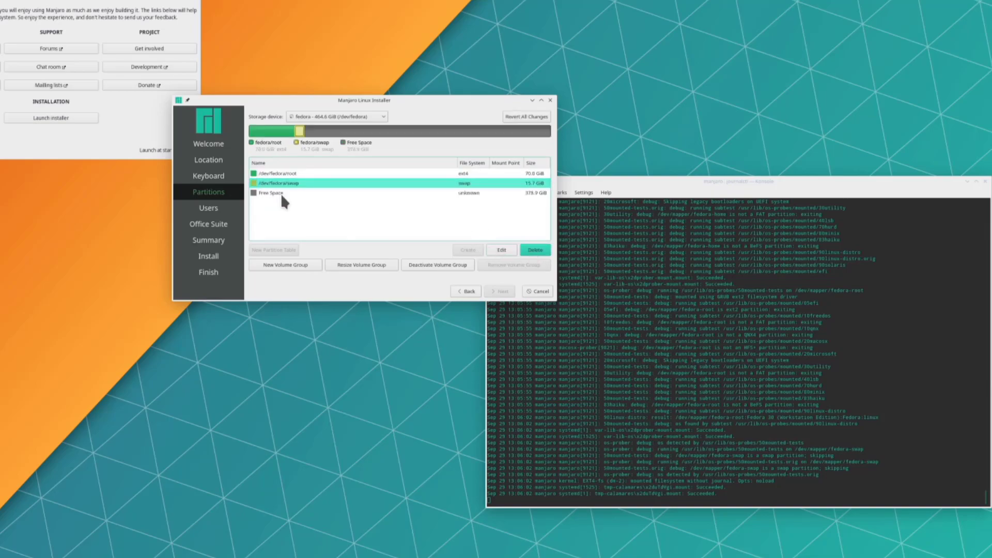
pyautogui.click(295, 175)
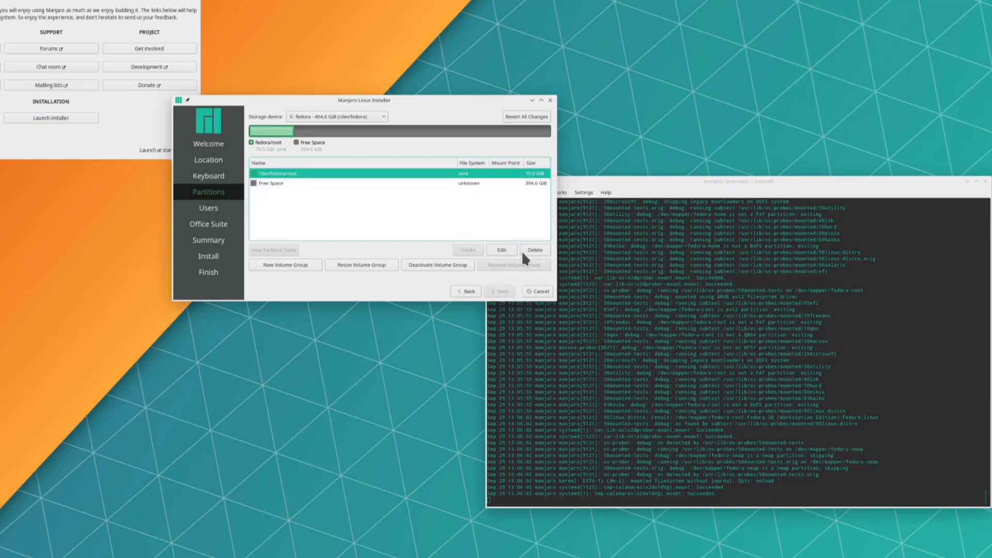
pyautogui.click(535, 251)
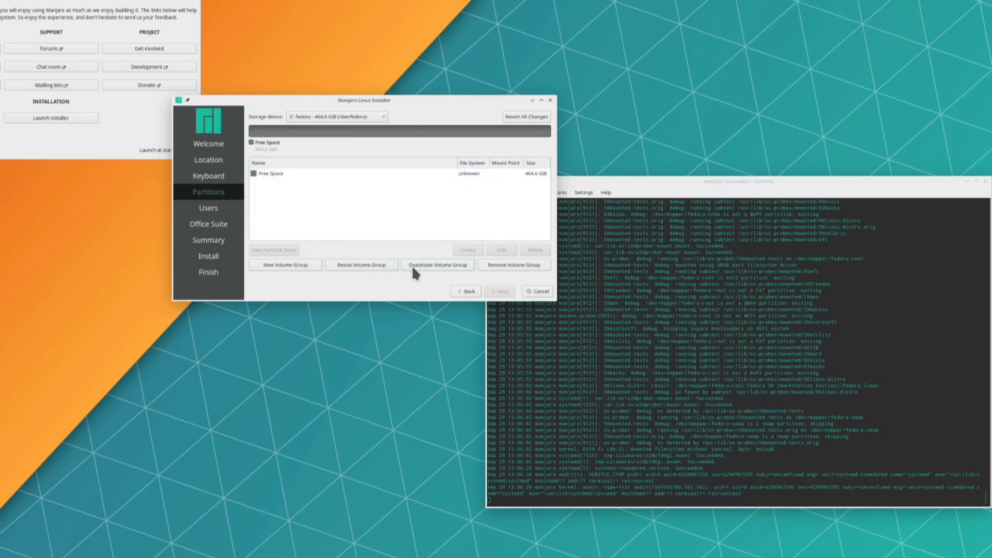
pyautogui.click(266, 173)
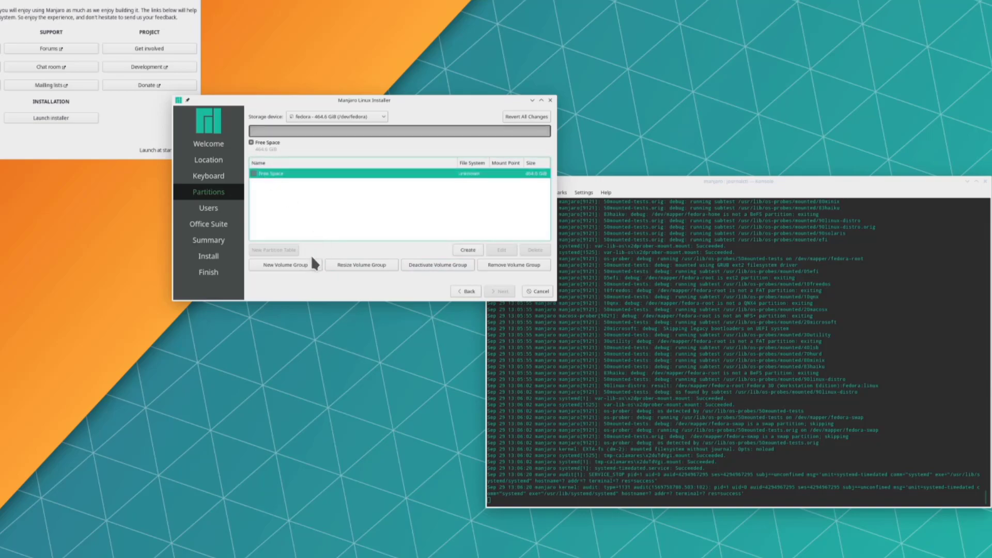
# Create a linuxswap partition in the free space with LV name 'swap' and the swap flag
pyautogui.click(462, 250)
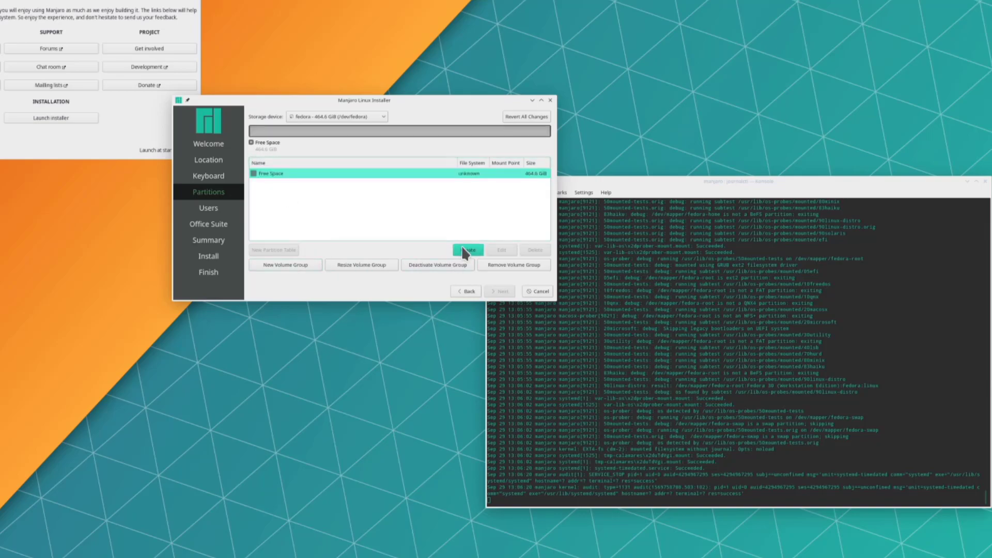
pyautogui.click(293, 128)
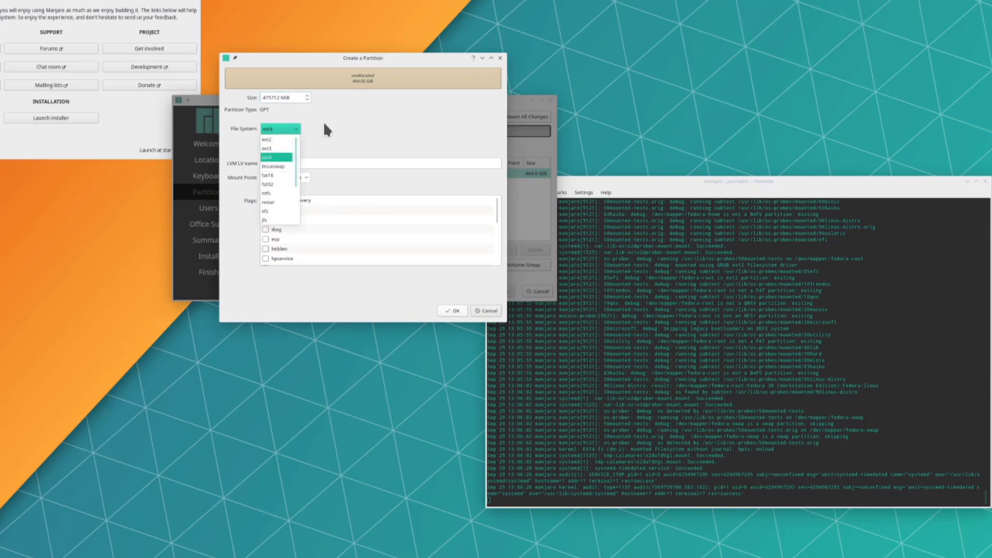
pyautogui.click(277, 210)
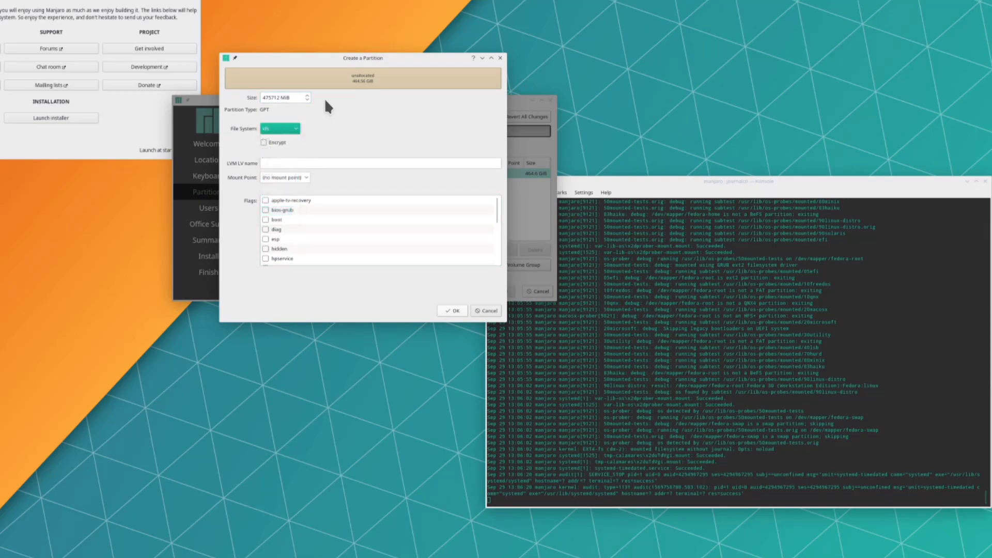
pyautogui.click(298, 163)
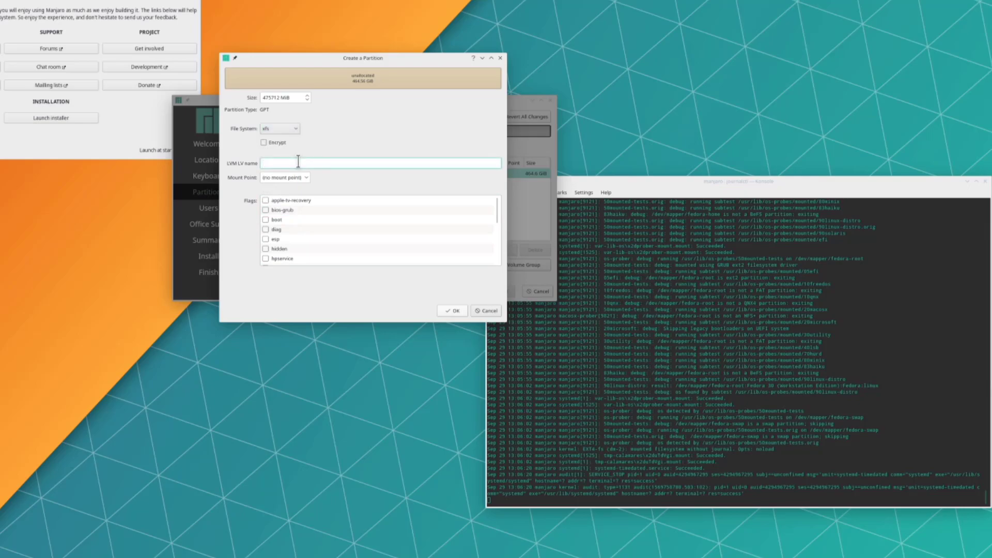
pyautogui.write('root')
pyautogui.click(284, 128)
pyautogui.click(283, 166)
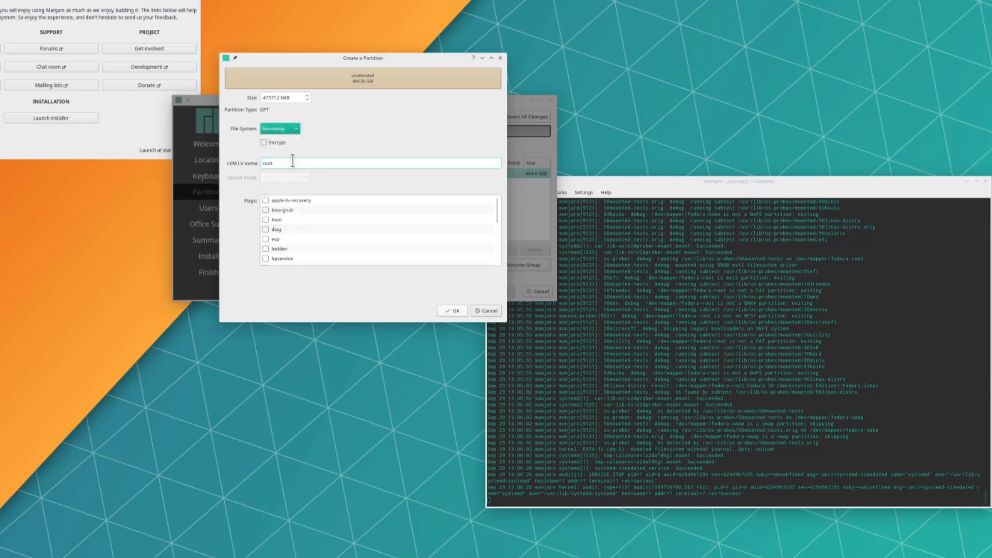
pyautogui.write('sw')
pyautogui.moveTo(287, 164); pyautogui.dragTo(242, 158)
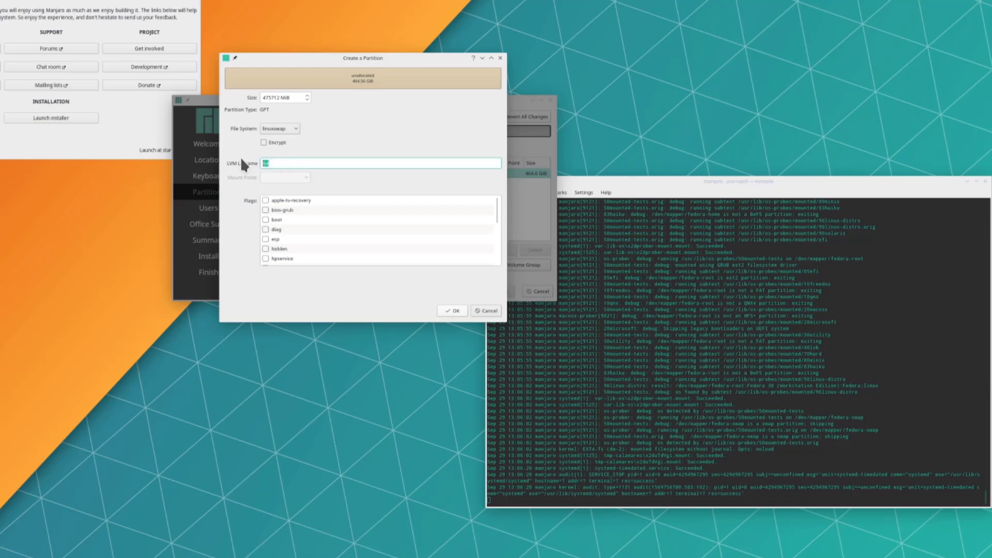
pyautogui.write('swap')
pyautogui.scroll(-2, 299, 238)
pyautogui.scroll(-1, 316, 236)
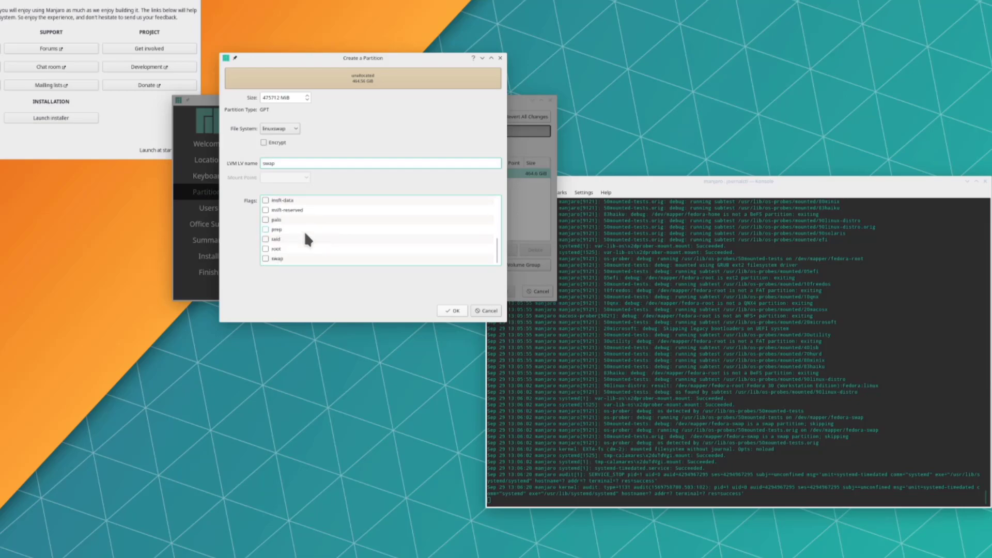
pyautogui.click(265, 258)
pyautogui.click(449, 309)
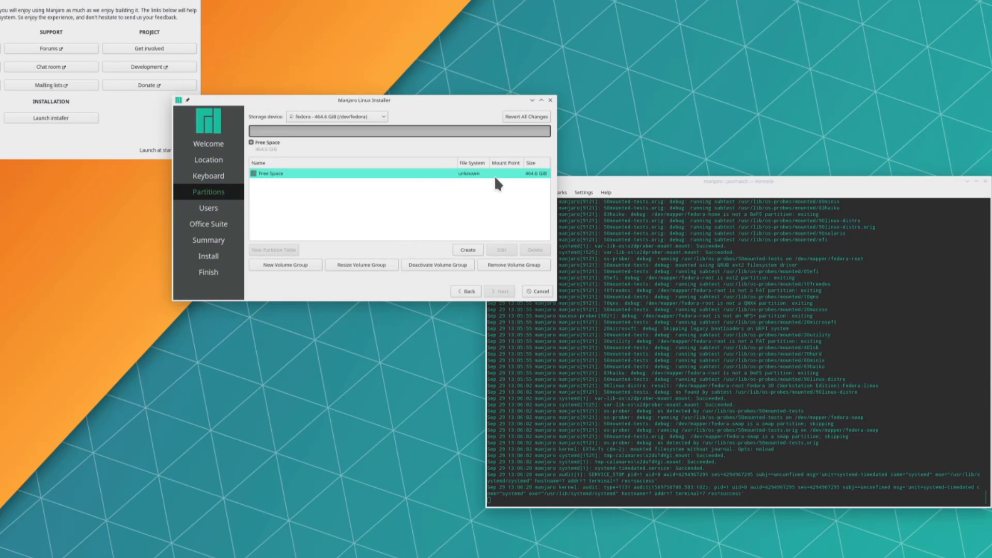
# Edit the new swap partition's size to 64 GiB, leaving 400.6 GiB free
pyautogui.click(343, 173)
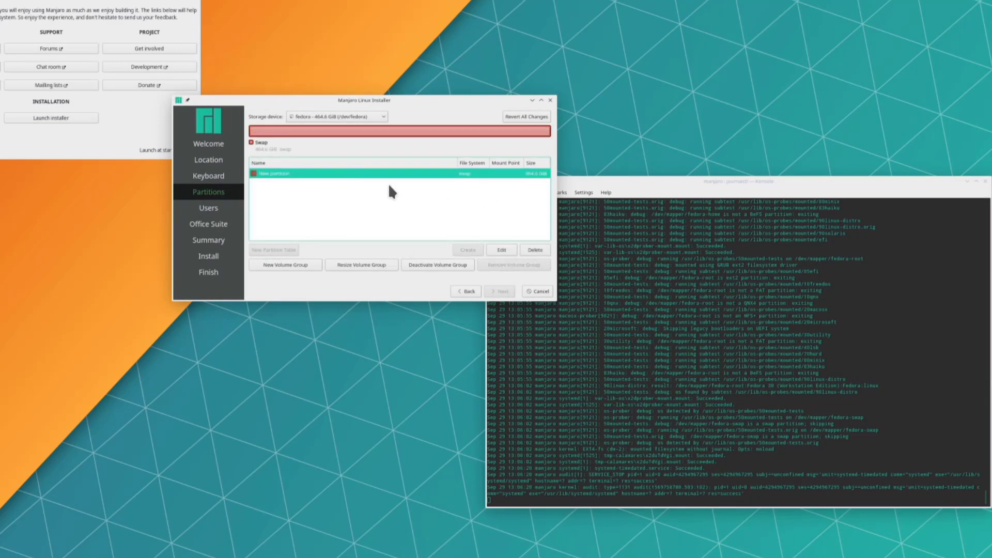
pyautogui.click(501, 249)
pyautogui.tripleClick(291, 97)
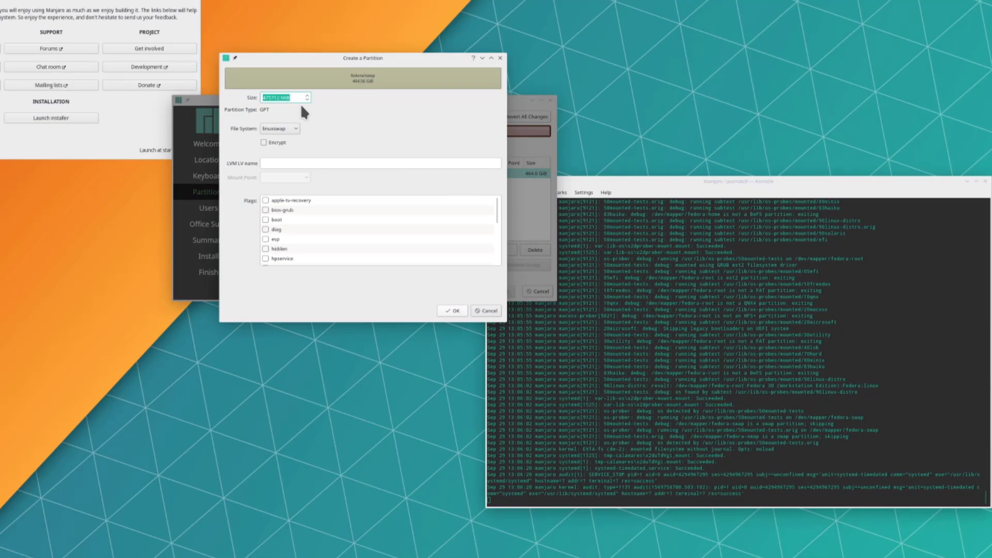
pyautogui.write('46')
pyautogui.press('BackSpace')
pyautogui.press('BackSpace')
pyautogui.click(454, 312)
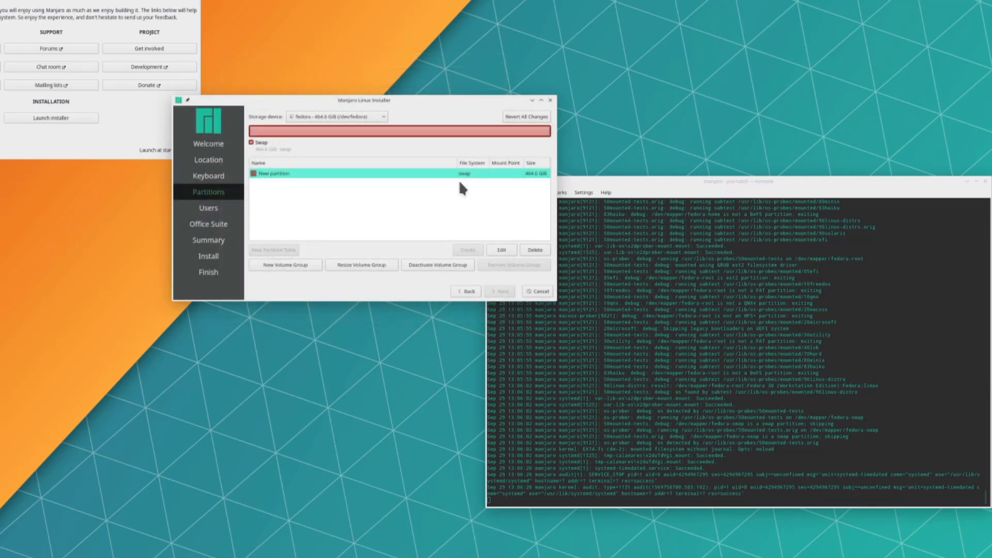
pyautogui.click(396, 184)
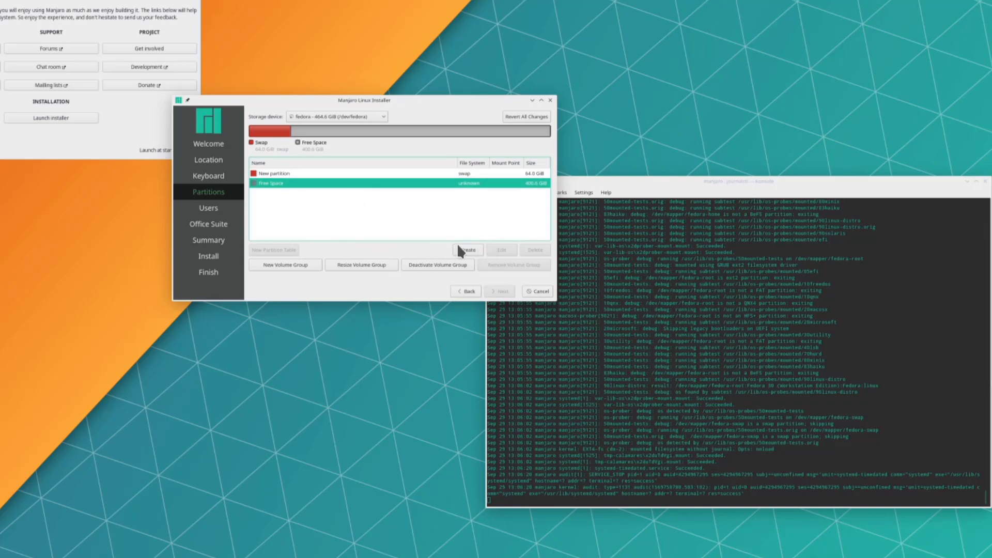
# Create a 400.6 GiB XFS volume named 'root' with the root flag in the remaining space
pyautogui.click(469, 250)
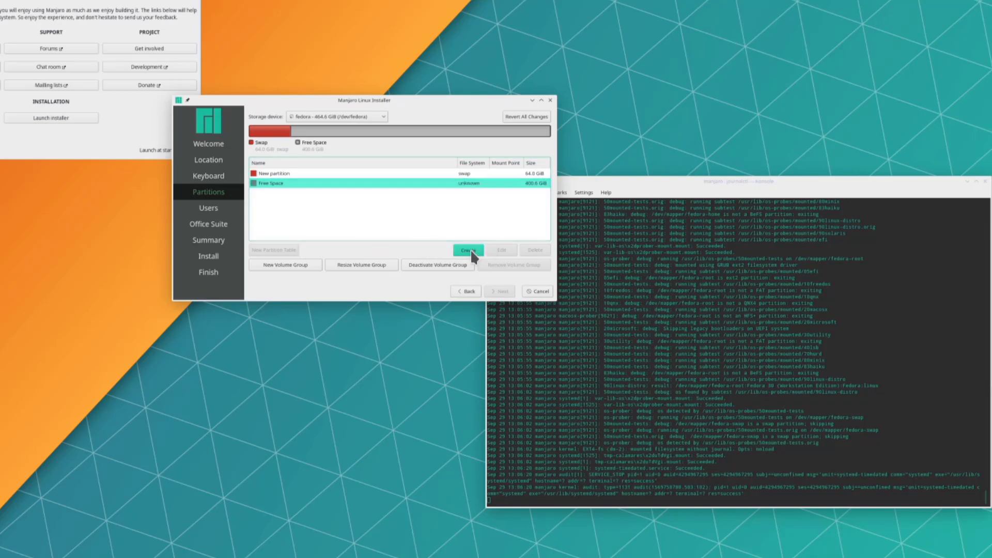
pyautogui.click(280, 129)
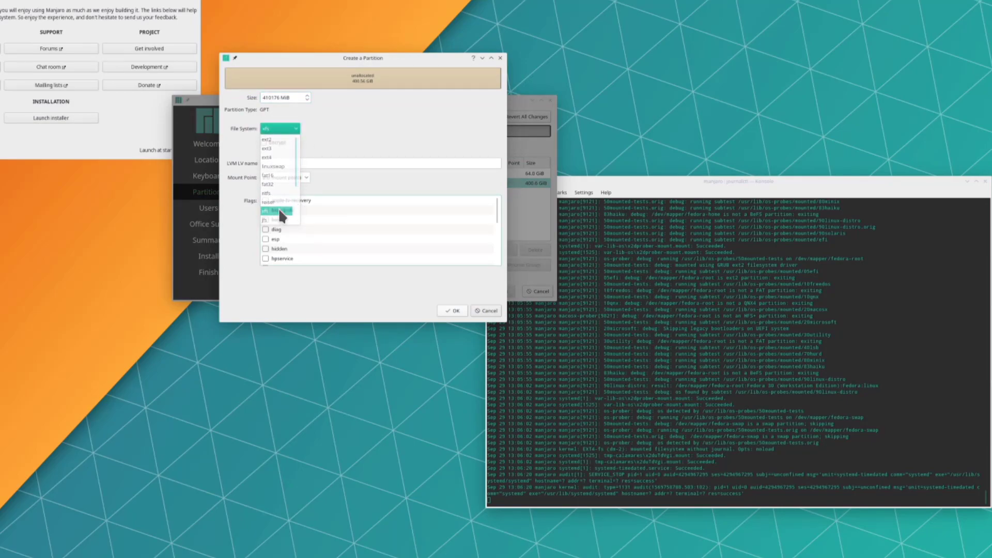
pyautogui.click(279, 210)
pyautogui.click(301, 162)
pyautogui.write('root')
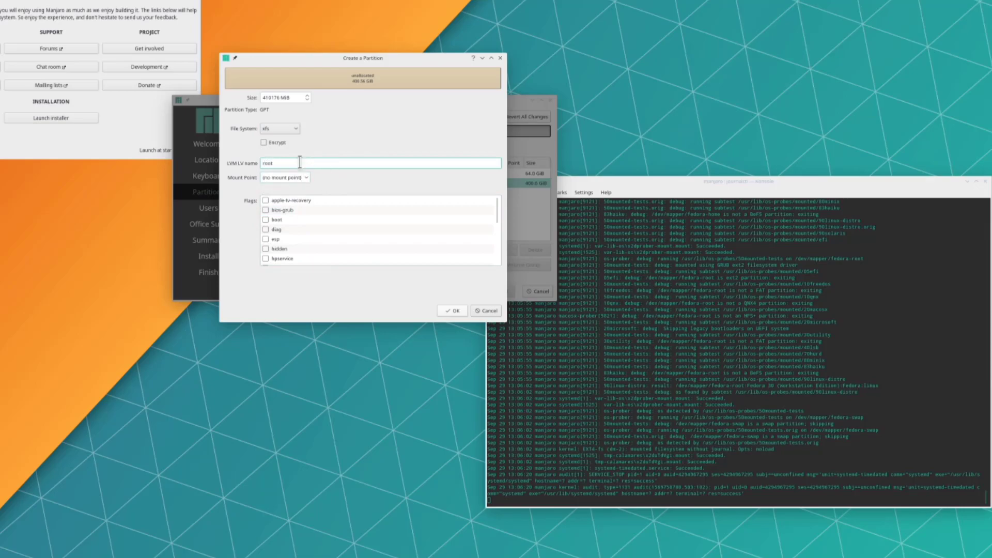
pyautogui.scroll(-4, 411, 236)
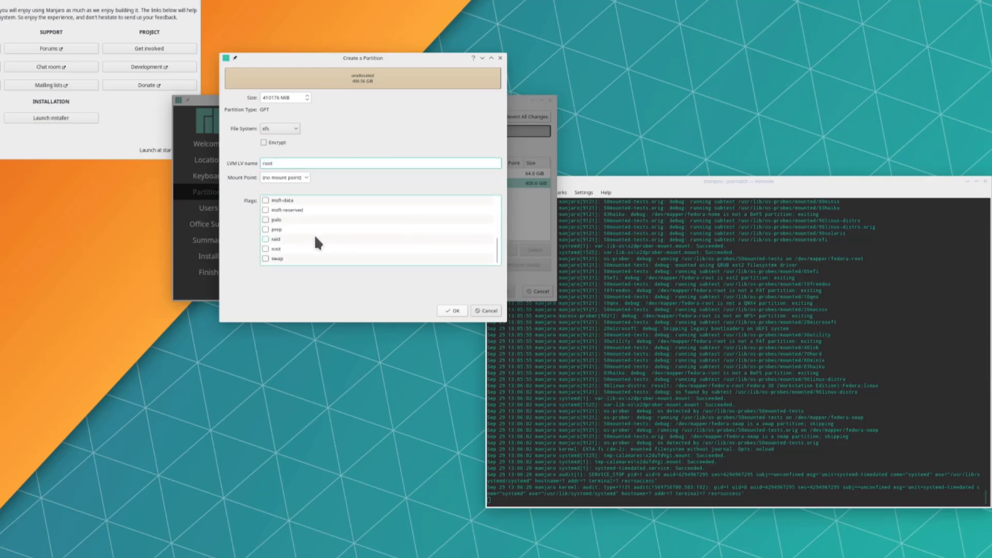
pyautogui.click(265, 247)
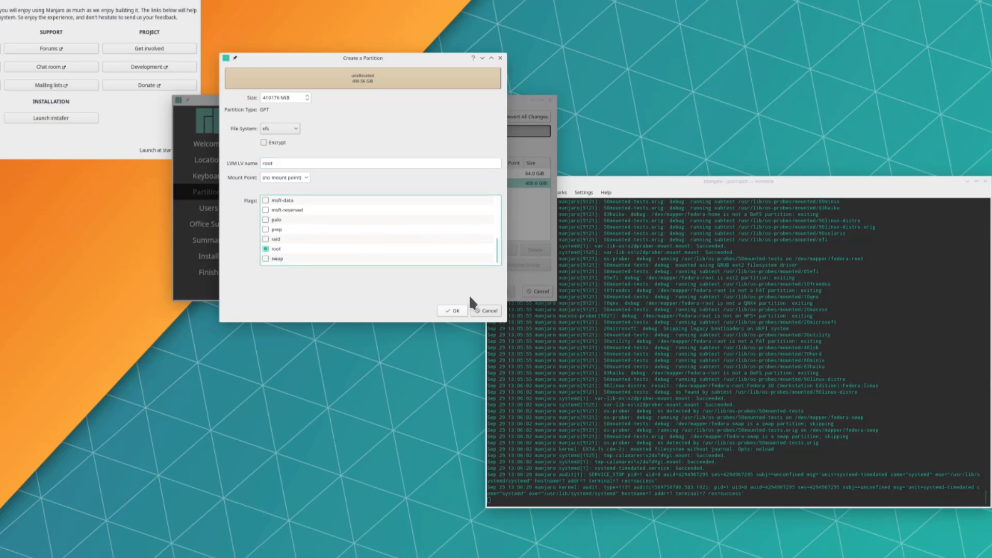
pyautogui.click(457, 312)
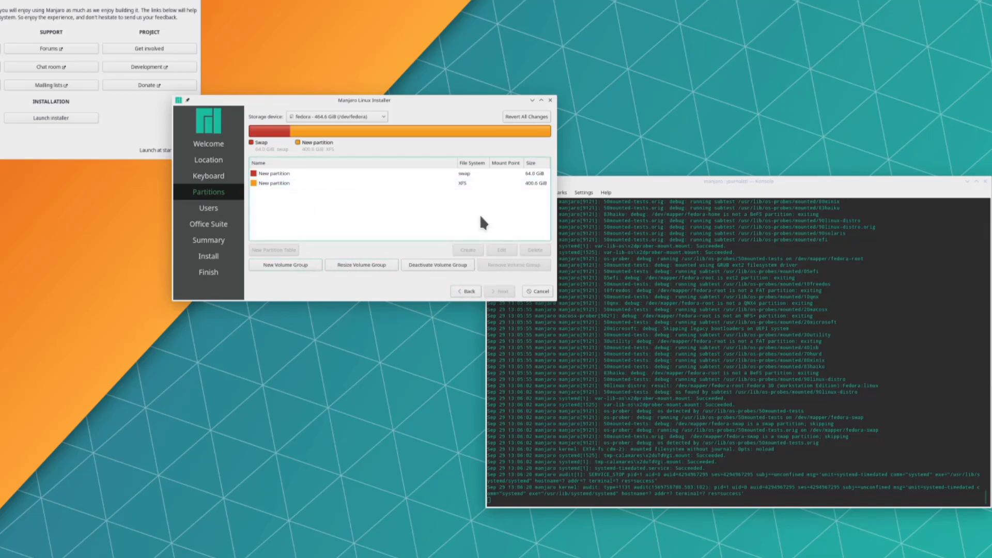
# Edit the XFS partition to about 24 GiB, keeping xfs, with LV name 'boot'
pyautogui.click(296, 184)
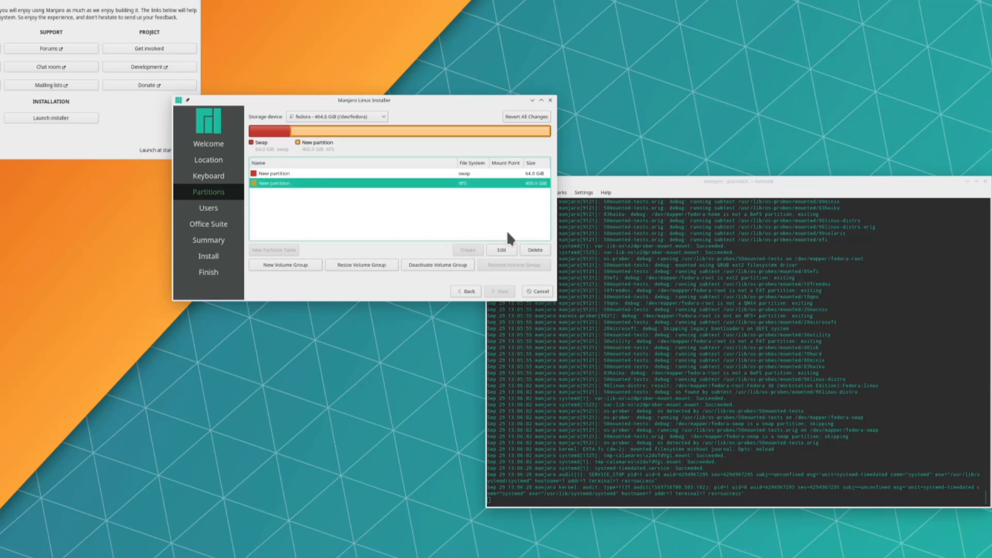
pyautogui.click(502, 250)
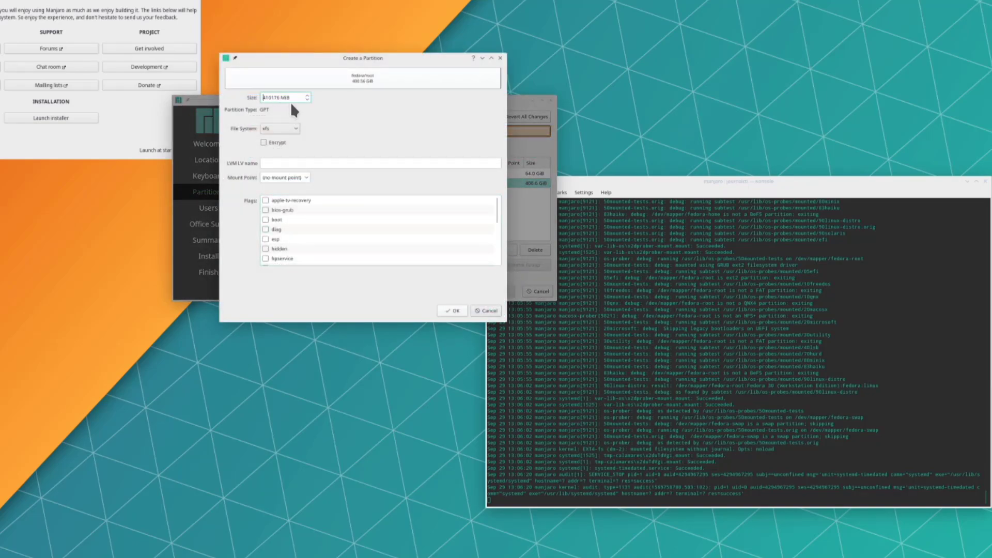
pyautogui.moveTo(289, 98); pyautogui.dragTo(211, 89)
pyautogui.write('20000')
pyautogui.click(279, 128)
pyautogui.scroll(-2, 278, 213)
pyautogui.scroll(2, 284, 189)
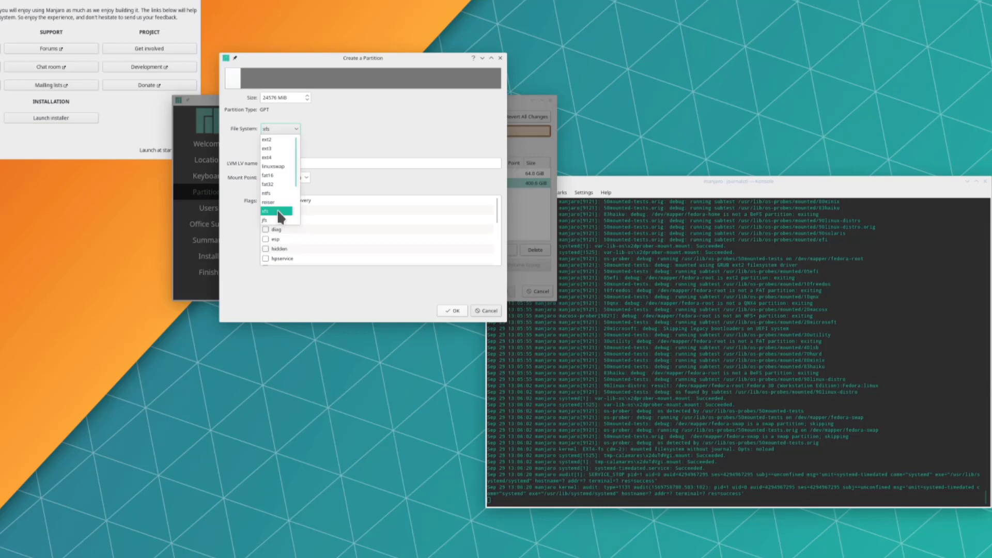
pyautogui.click(277, 210)
pyautogui.click(281, 162)
pyautogui.write('bo')
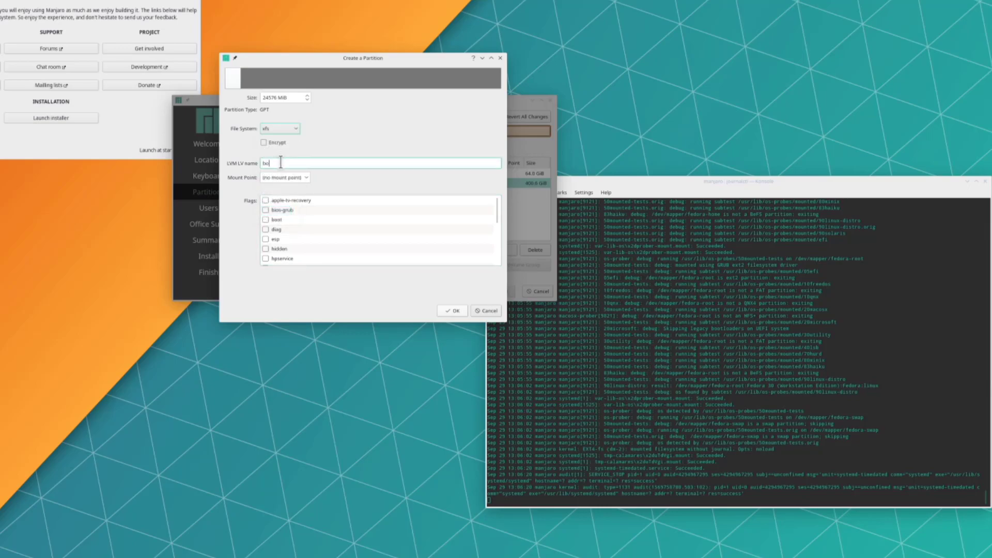
pyautogui.write('ot')
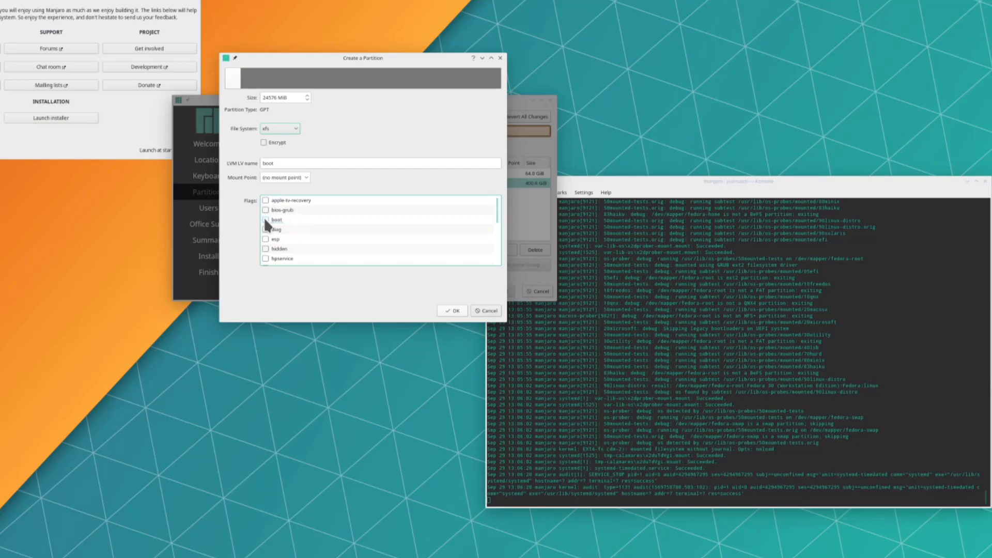
pyautogui.click(455, 311)
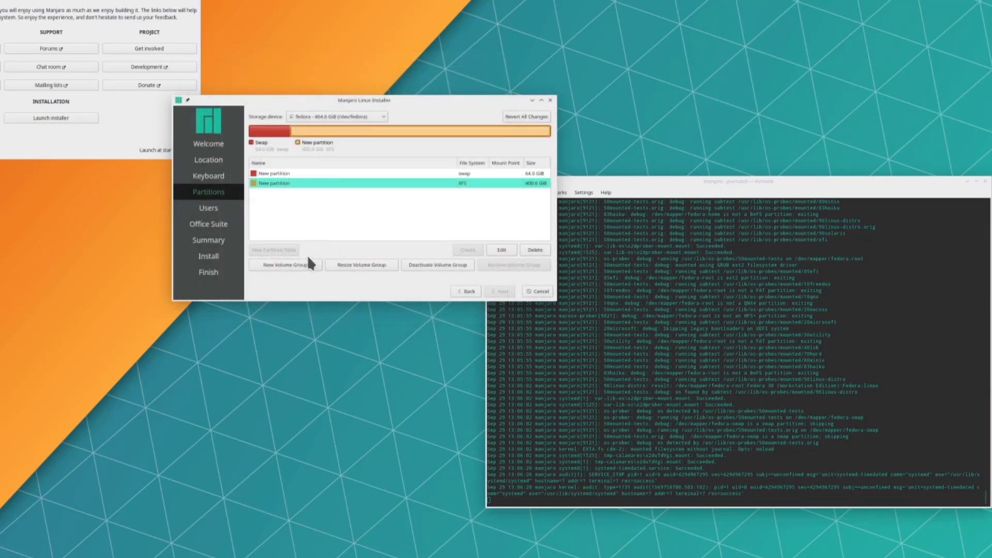
pyautogui.click(287, 194)
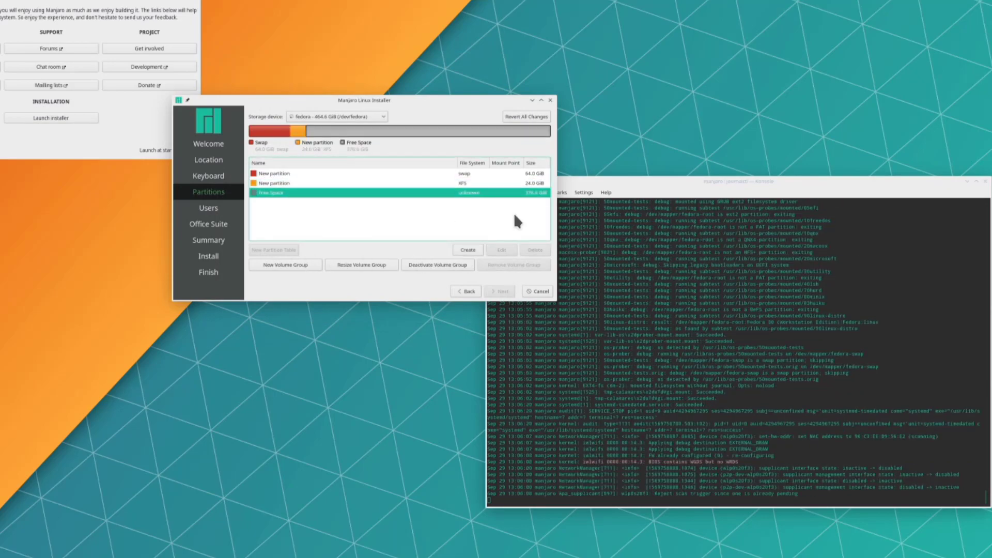
# Create a 376.6 GiB XFS volume named 'root' with the root flag, mounted at /
pyautogui.click(468, 250)
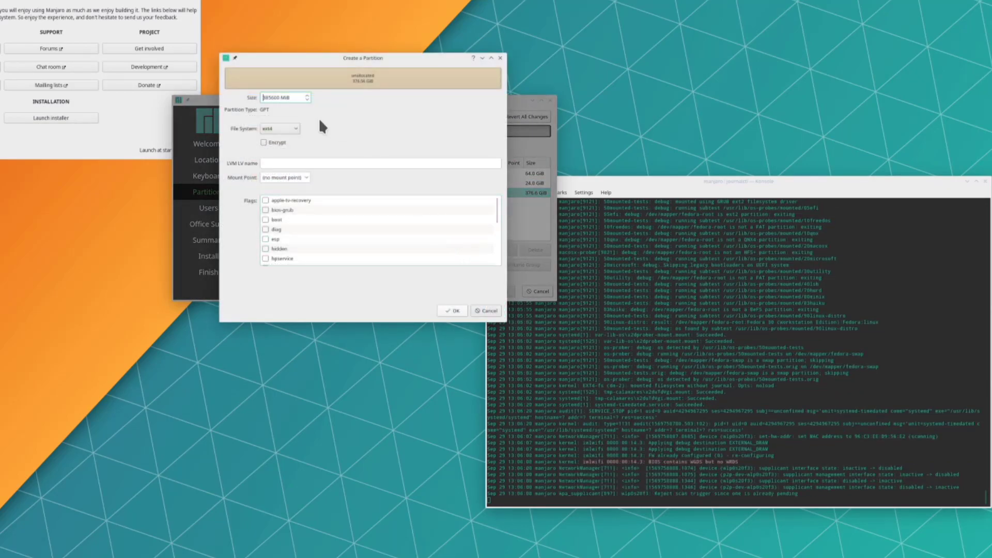
pyautogui.click(288, 128)
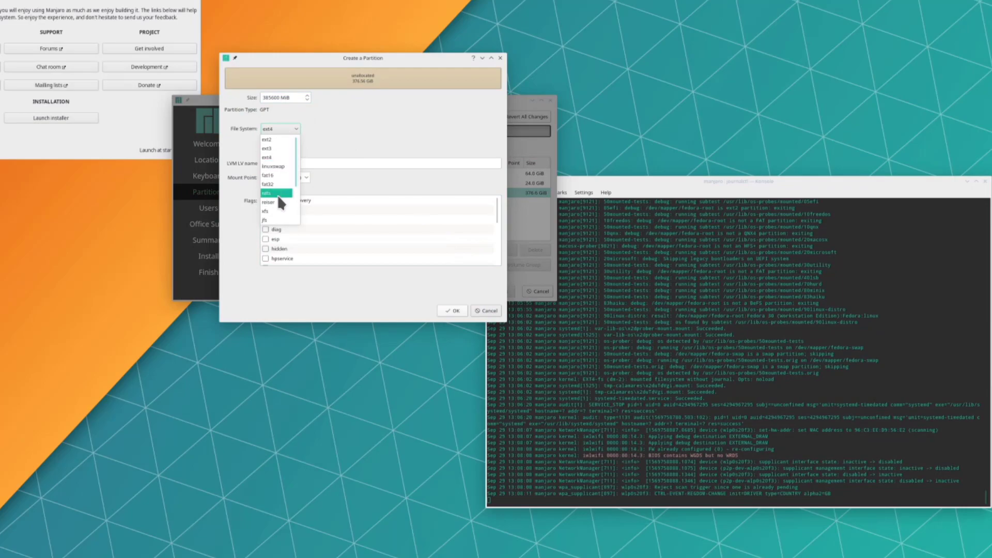
pyautogui.click(277, 211)
pyautogui.click(288, 163)
pyautogui.write('root')
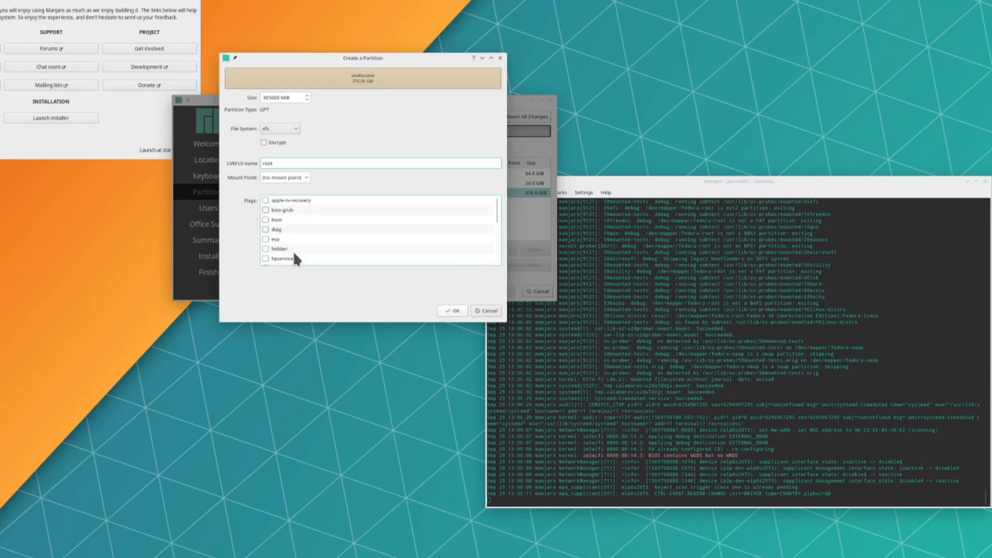
pyautogui.scroll(-4, 293, 254)
pyautogui.click(266, 249)
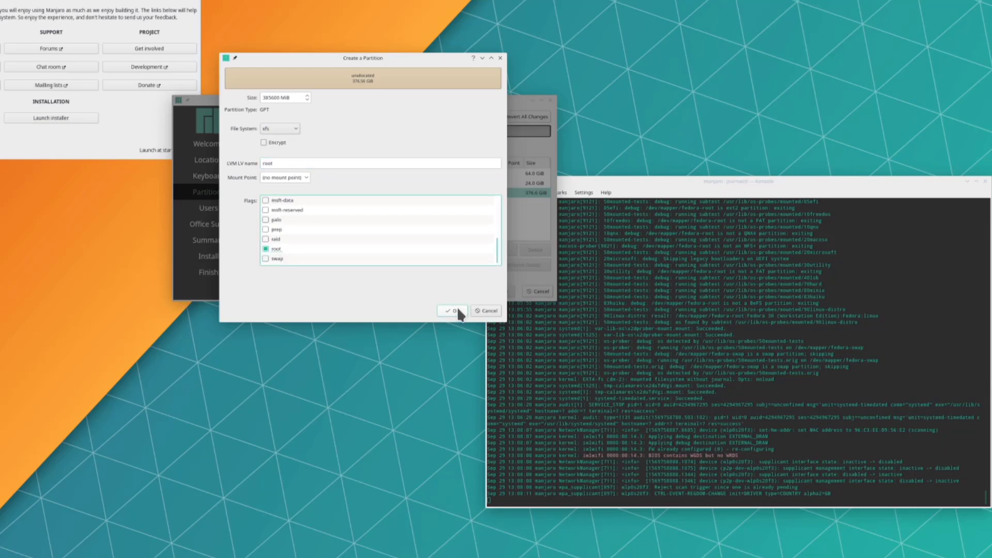
pyautogui.click(307, 178)
pyautogui.click(281, 198)
pyautogui.click(444, 310)
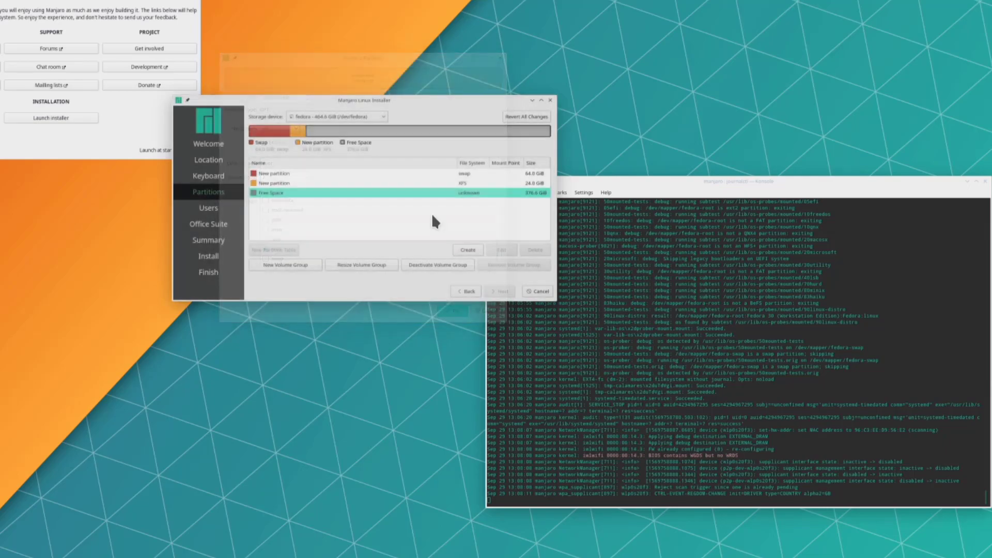
# Mount the 24 GiB XFS partition at /boot and continue past partitioning
pyautogui.click(374, 182)
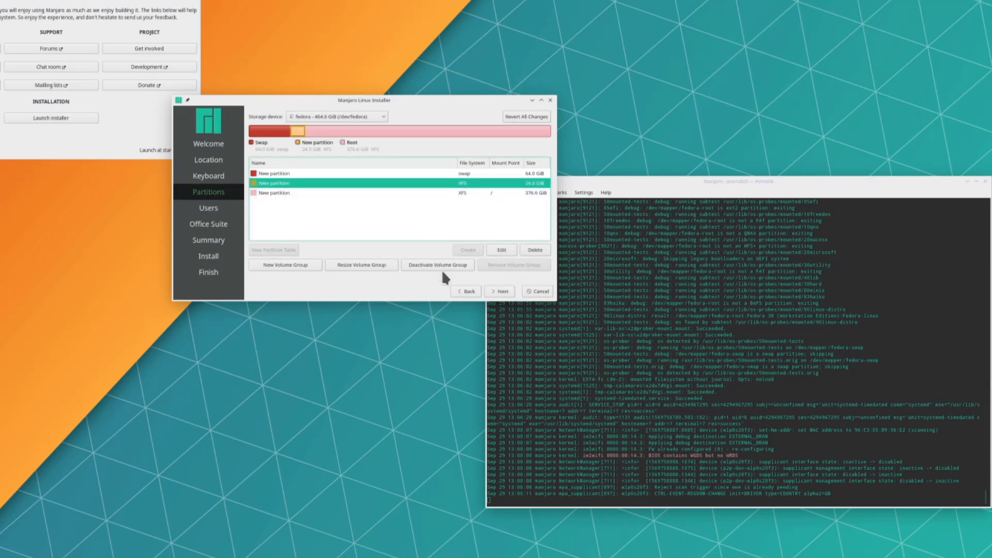
pyautogui.click(491, 249)
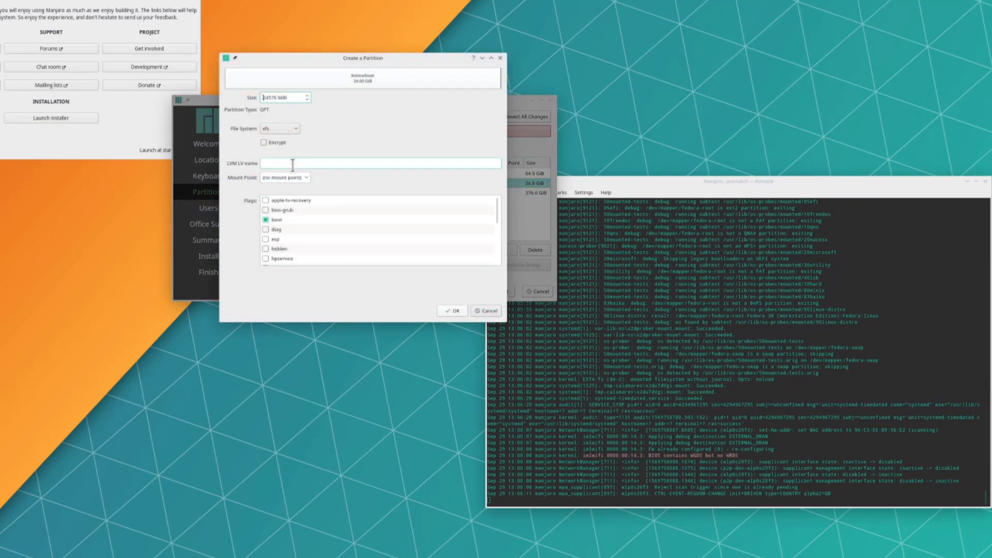
pyautogui.click(304, 176)
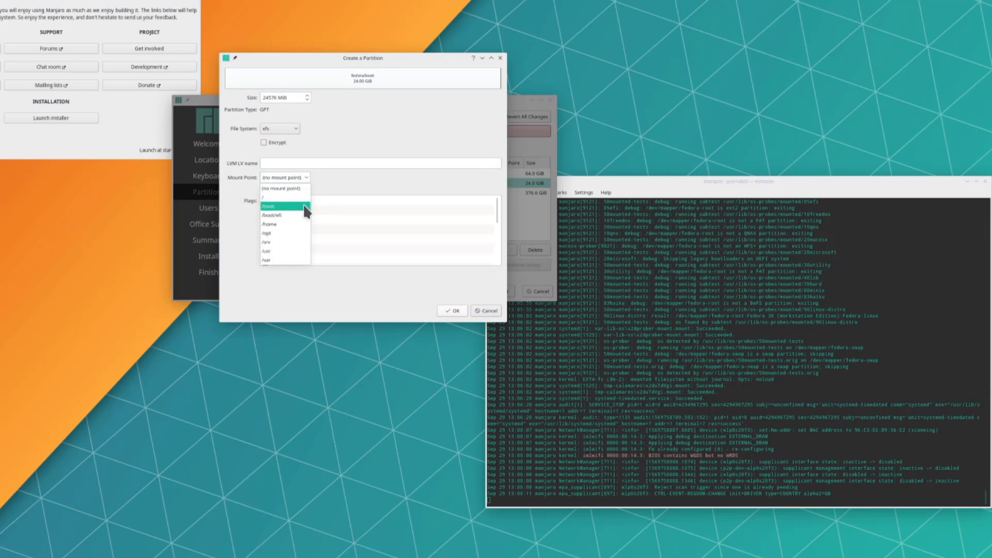
pyautogui.click(293, 207)
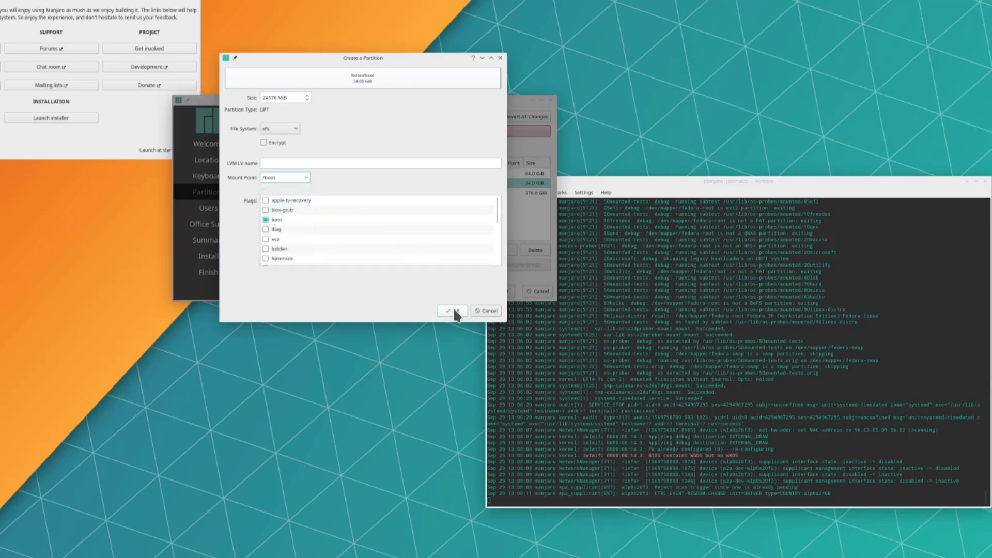
pyautogui.click(453, 311)
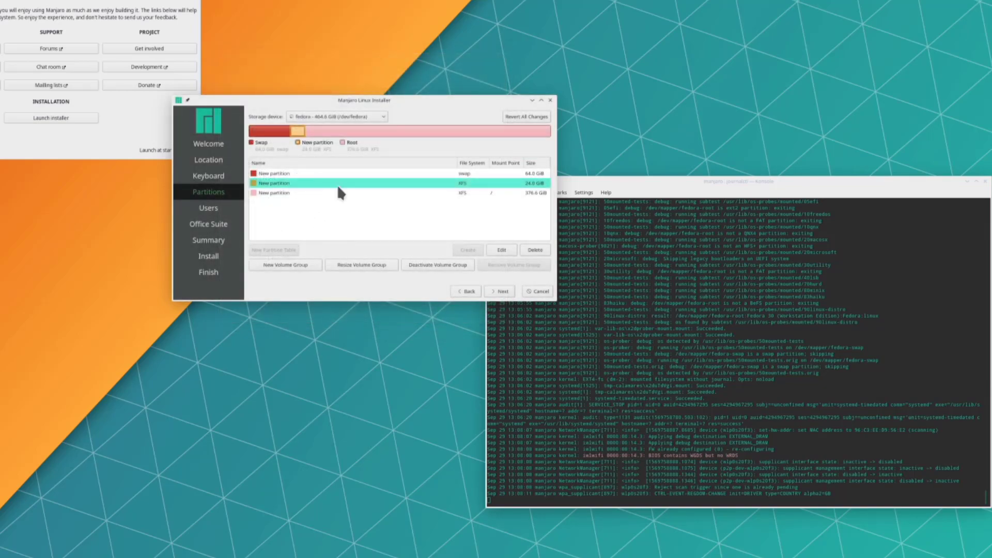
pyautogui.click(501, 291)
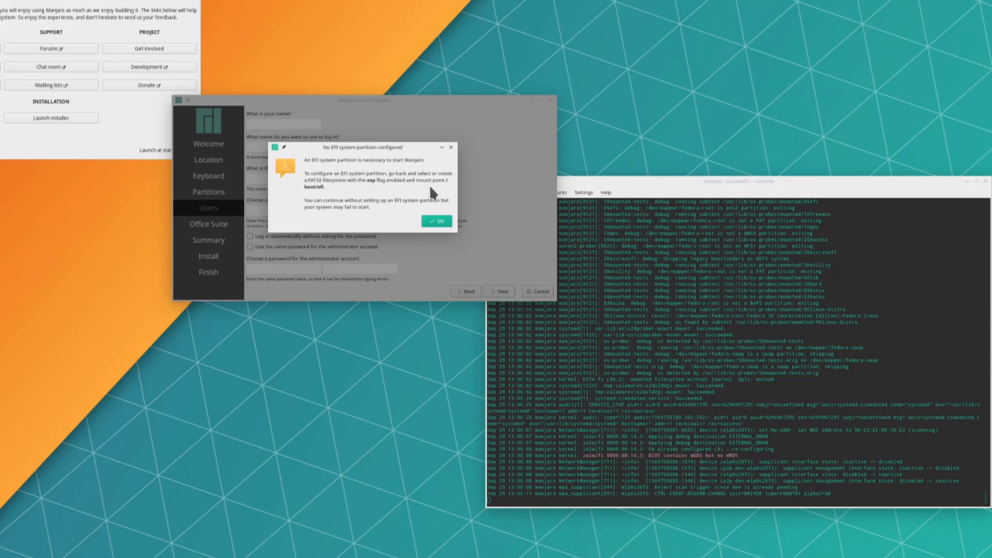
# Dismiss the missing-EFI warning, return to partitioning and revert all changes
pyautogui.click(438, 222)
pyautogui.click(468, 291)
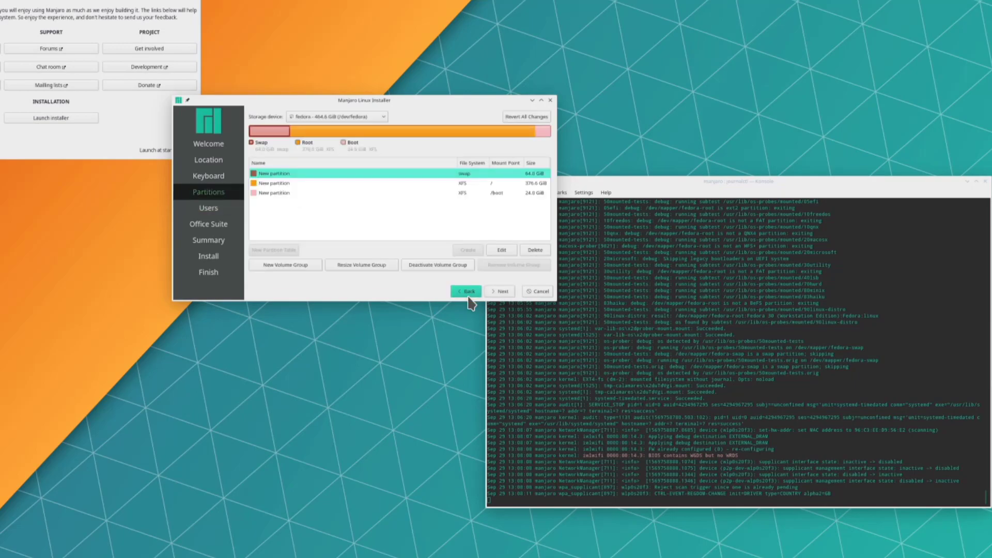
pyautogui.click(526, 116)
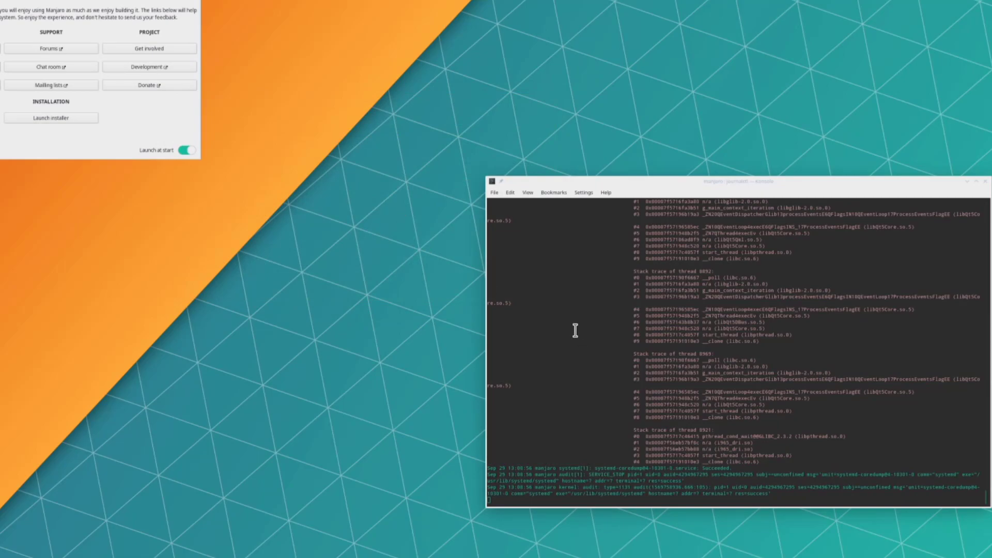
# Stop the journal output in Konsole and try running cfdisk unprivileged
pyautogui.click(587, 327)
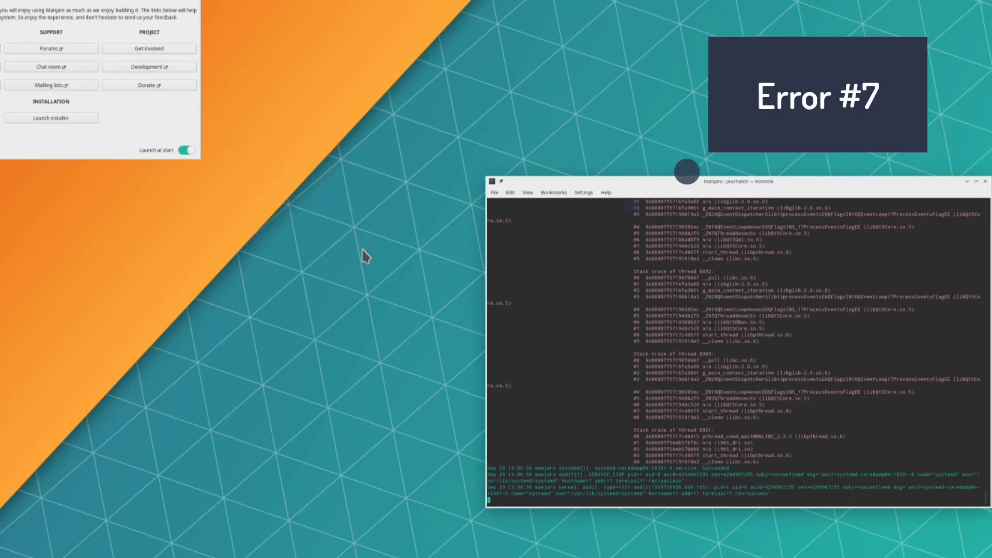
pyautogui.hotkey('ctrl', 'c')
pyautogui.write('cffsik')
pyautogui.press('BackSpace')
pyautogui.press('BackSpace')
pyautogui.press('BackSpace')
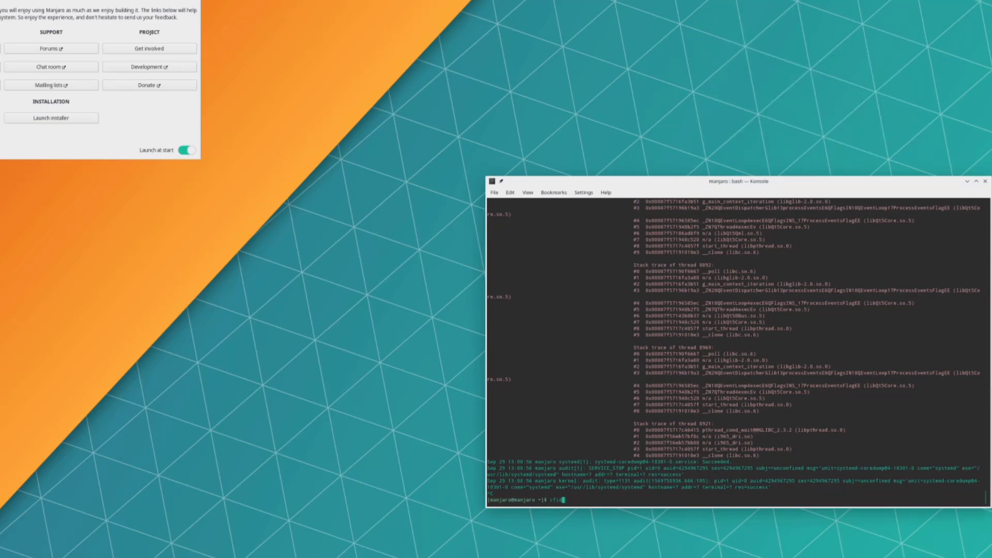
pyautogui.write('isk')
pyautogui.press('Return')
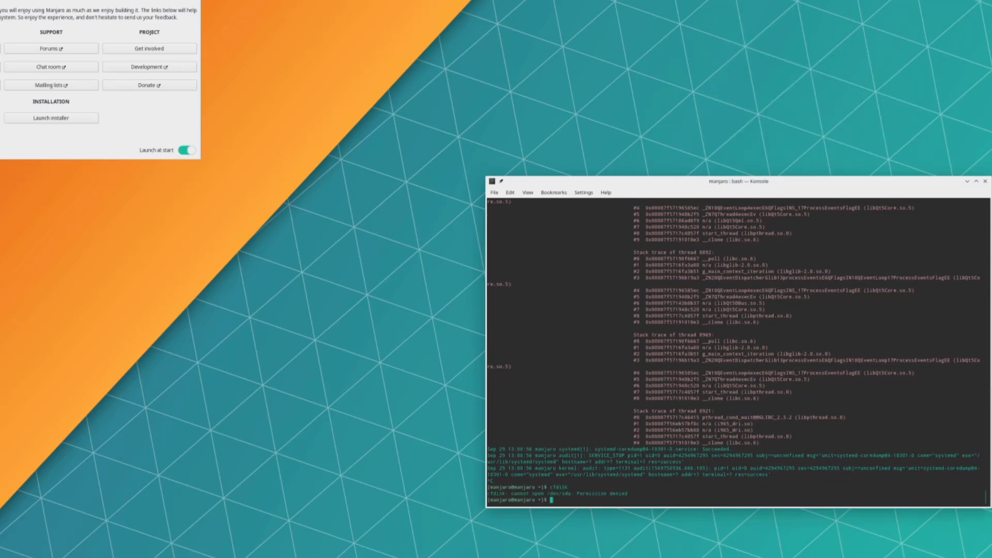
# Open a root shell with sudo -i and launch cfdisk on /dev/nvme0n1
pyautogui.write('sudo -i')
pyautogui.press('Return')
pyautogui.write('cfdisk ')
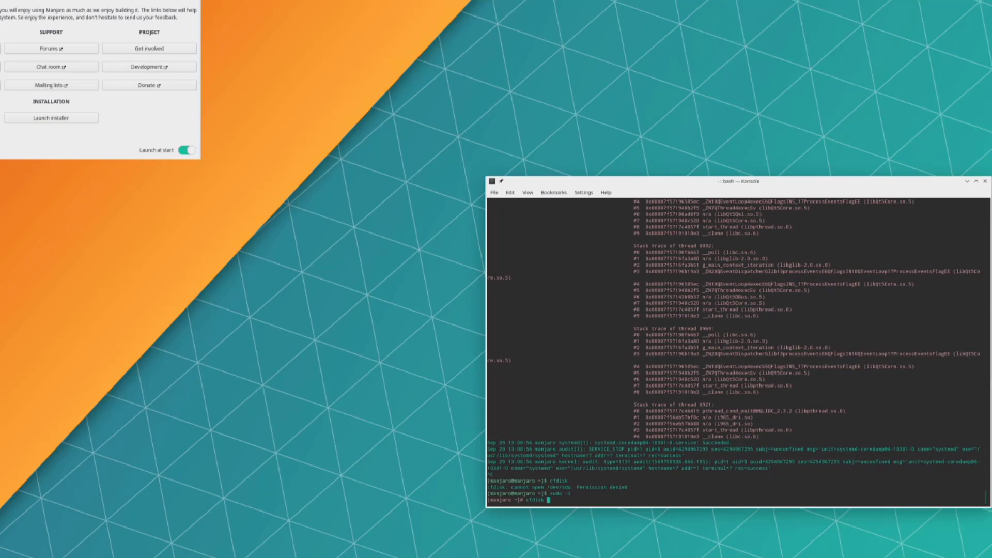
pyautogui.write('/dev/n')
pyautogui.press('Tab')
pyautogui.press('Tab')
pyautogui.press('Return')
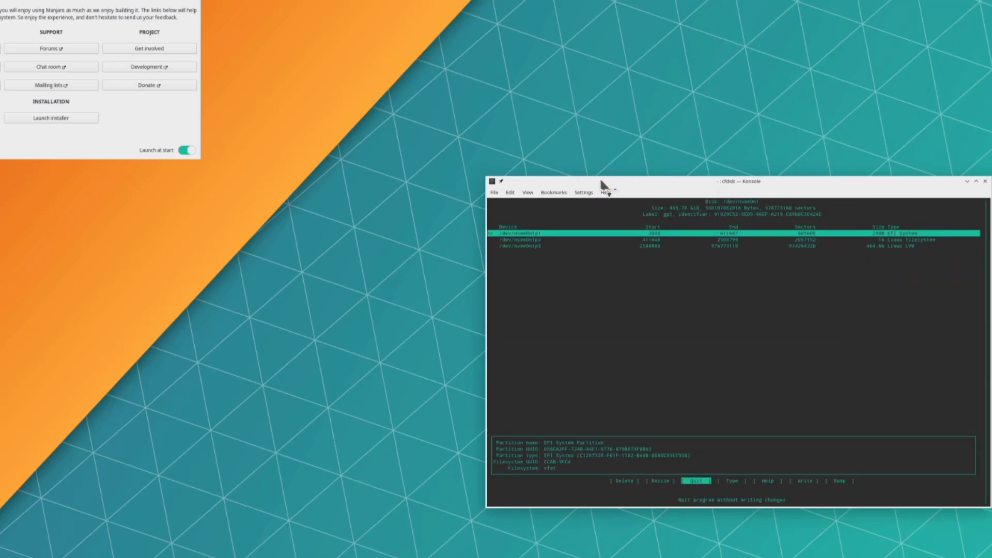
# Delete all three nvme0n1 partitions in cfdisk, leaving 465.8G free
pyautogui.moveTo(600, 181); pyautogui.dragTo(446, 58)
pyautogui.moveTo(492, 136); pyautogui.dragTo(490, 141)
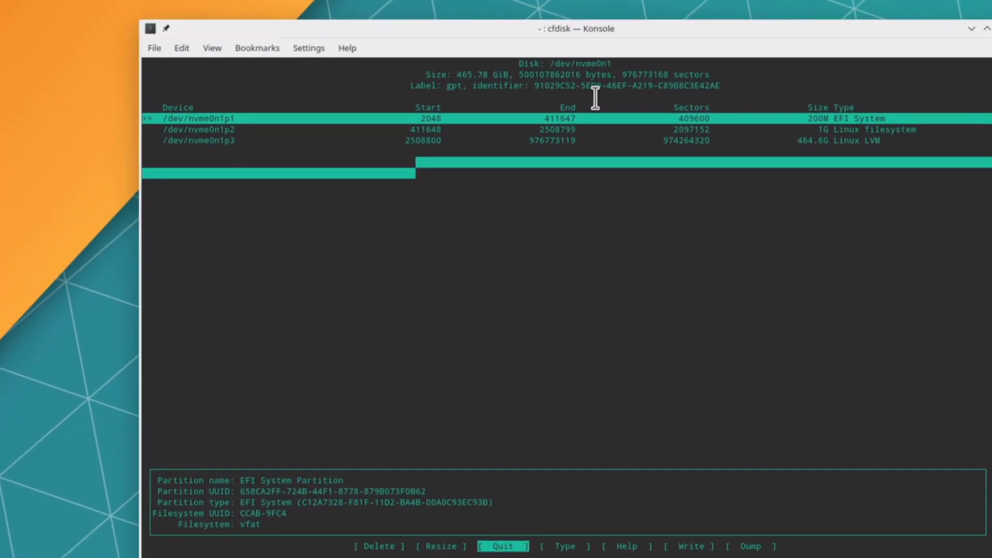
pyautogui.click(740, 213)
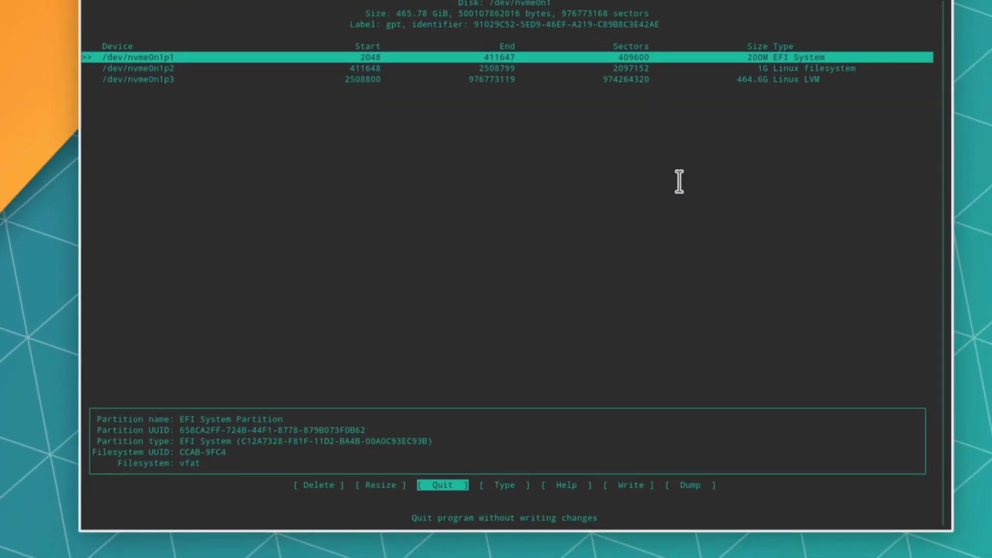
pyautogui.press('Down')
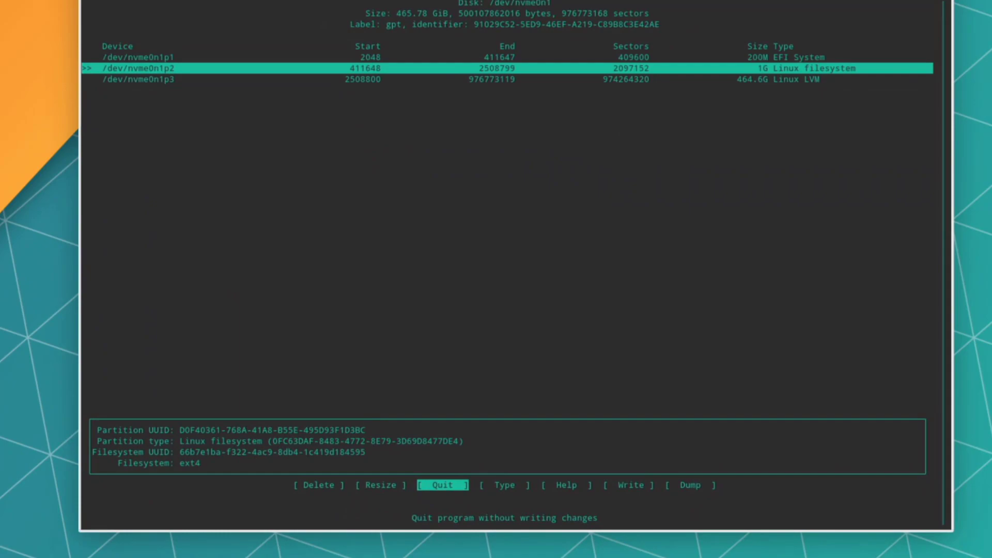
pyautogui.press('Down')
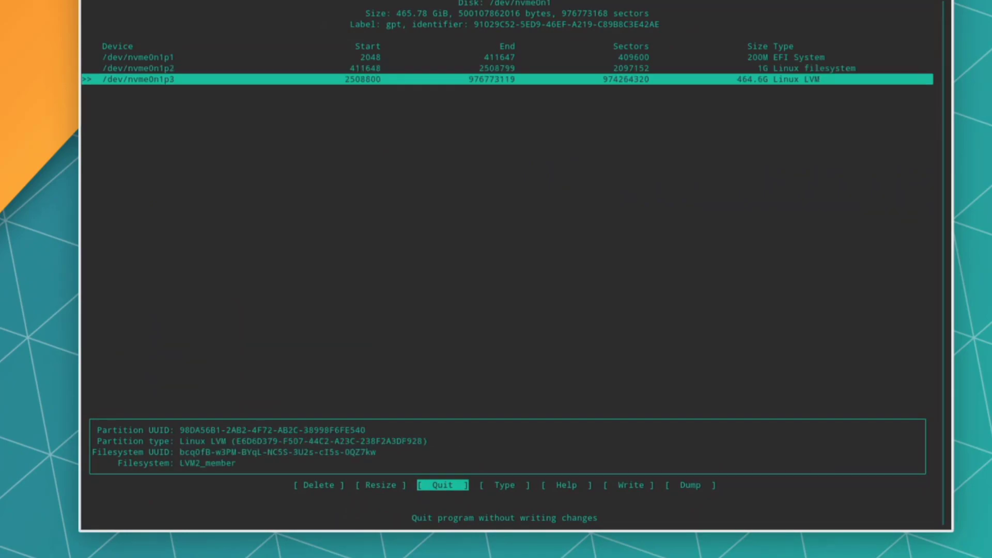
pyautogui.press('Up')
pyautogui.press('Up')
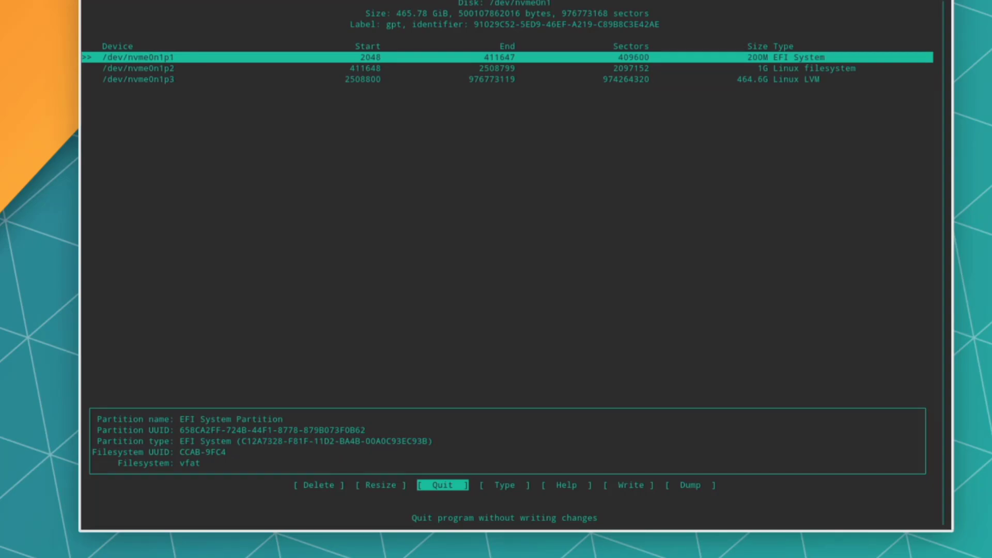
pyautogui.press('Left')
pyautogui.press('Left')
pyautogui.press('Return')
pyautogui.press('Down')
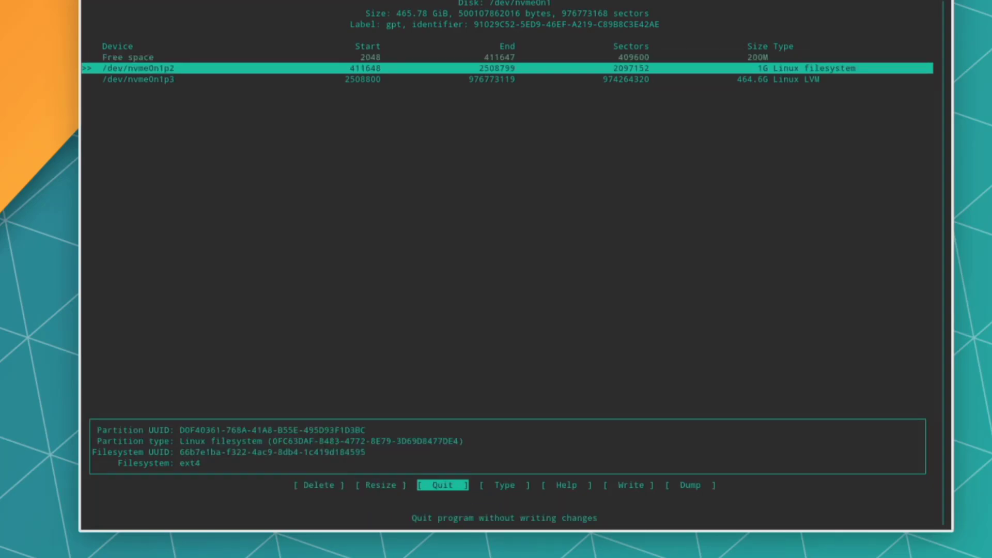
pyautogui.press('Left')
pyautogui.press('Left')
pyautogui.press('Return')
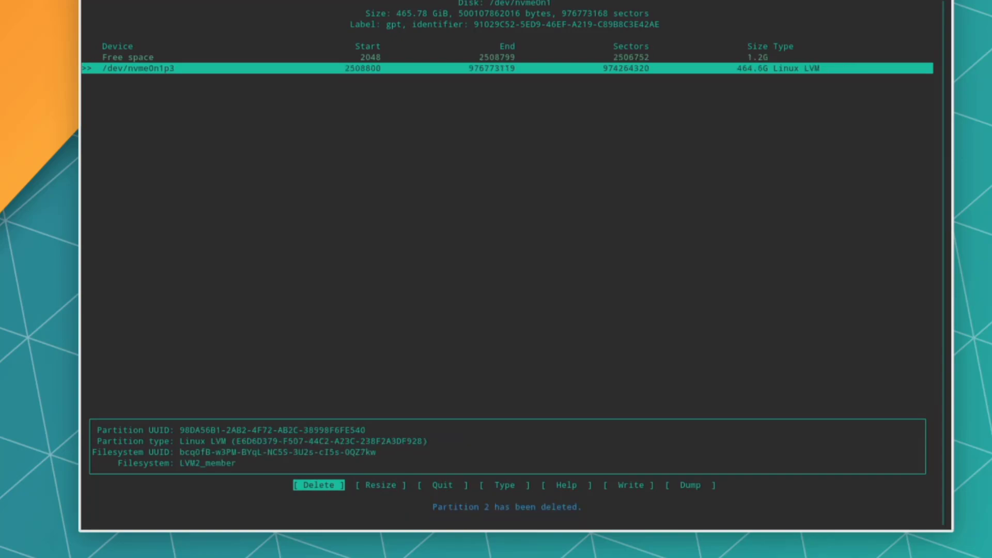
pyautogui.press('Return')
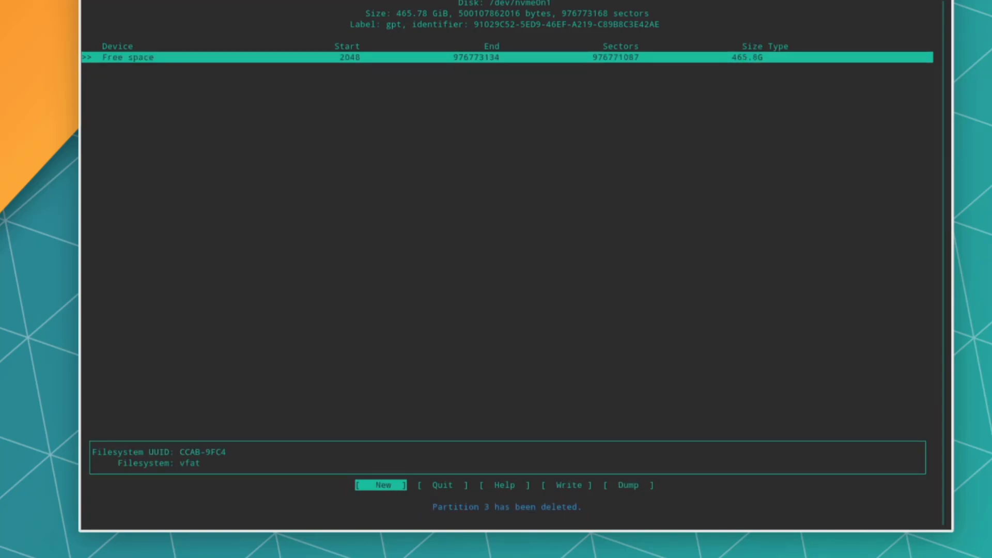
# Write the empty partition table to disk, confirming with 'yes'
pyautogui.press('Right')
pyautogui.press('Right')
pyautogui.press('Right')
pyautogui.press('Return')
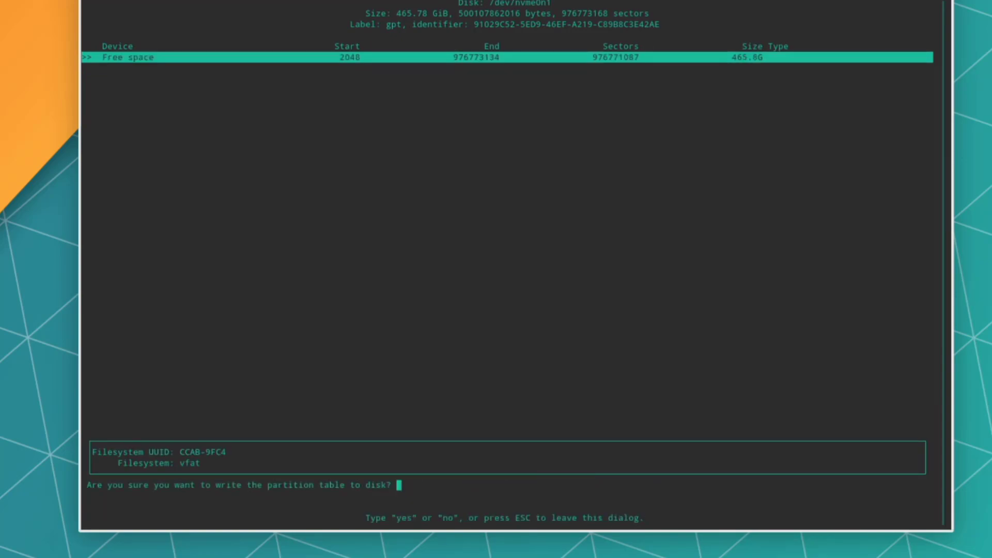
pyautogui.write('yes')
pyautogui.press('Return')
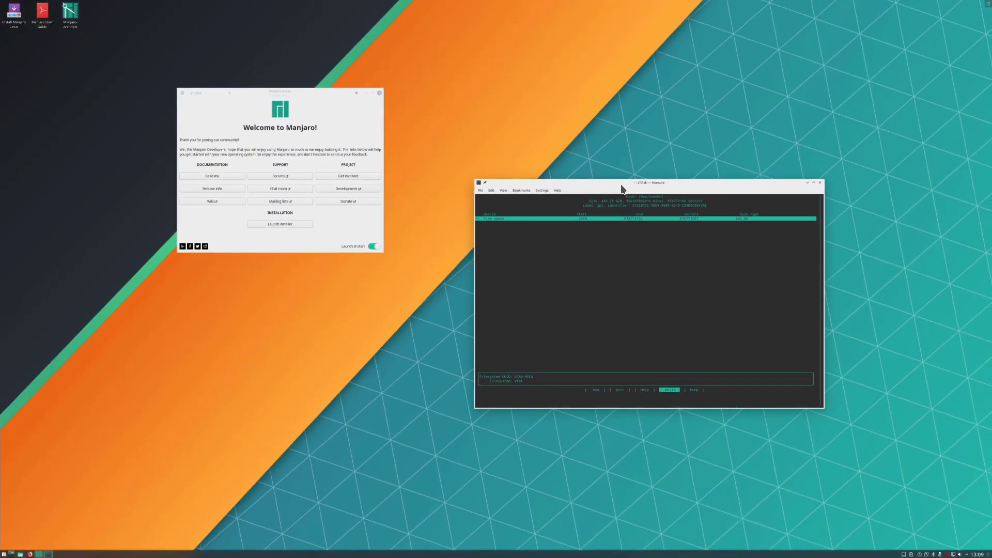
# Launch the Manjaro installer from Manjaro Hello
pyautogui.press('F12')
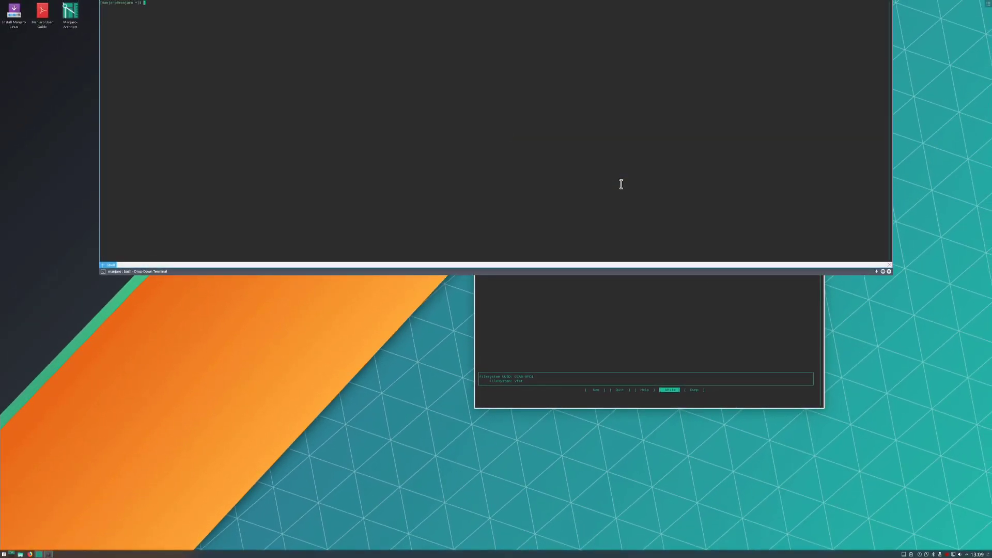
pyautogui.press('F12')
pyautogui.press('F12')
pyautogui.press('F12')
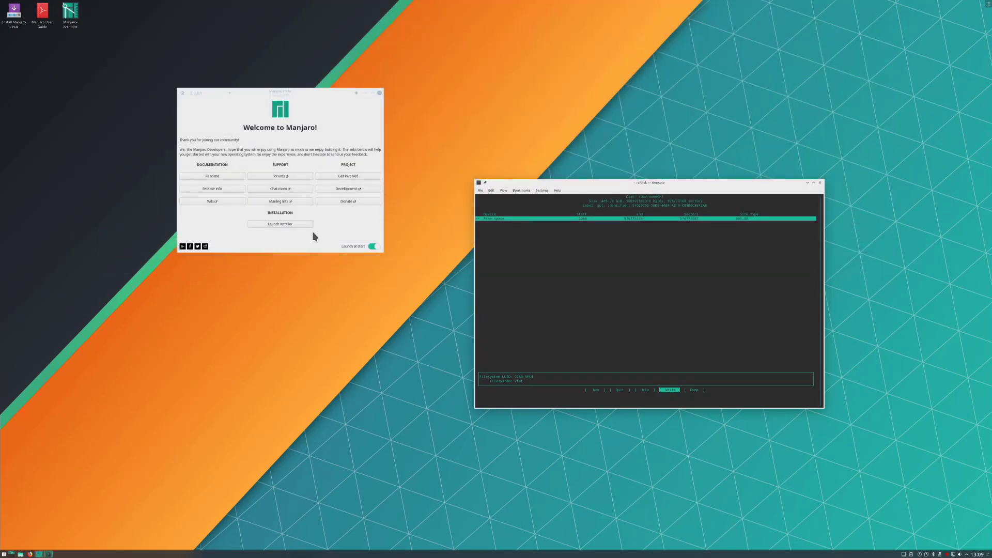
pyautogui.click(282, 224)
pyautogui.click(583, 272)
# Quit cfdisk, follow the journal with journalctl -f, and move Konsole aside
pyautogui.press('Left')
pyautogui.press('Left')
pyautogui.press('Return')
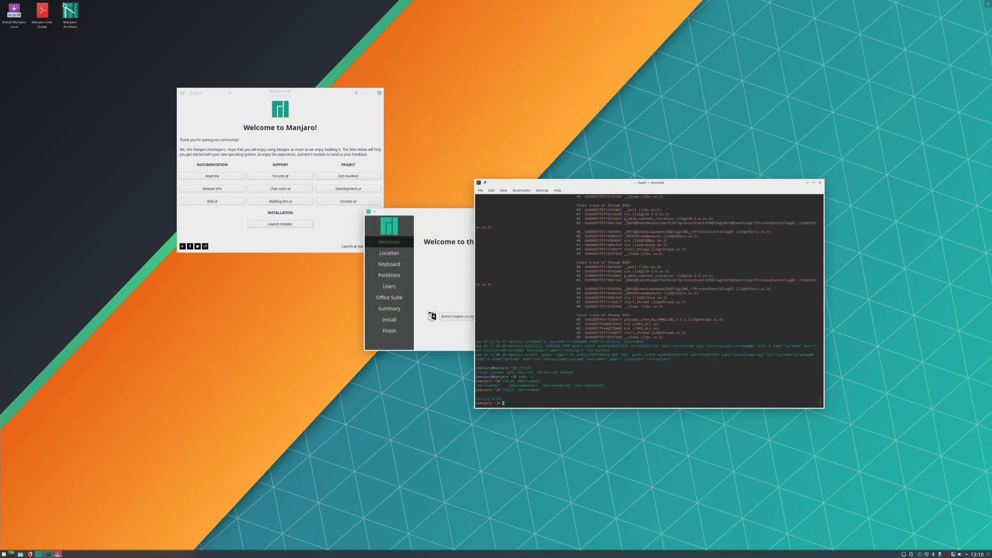
pyautogui.write('journalctl -f')
pyautogui.press('Return')
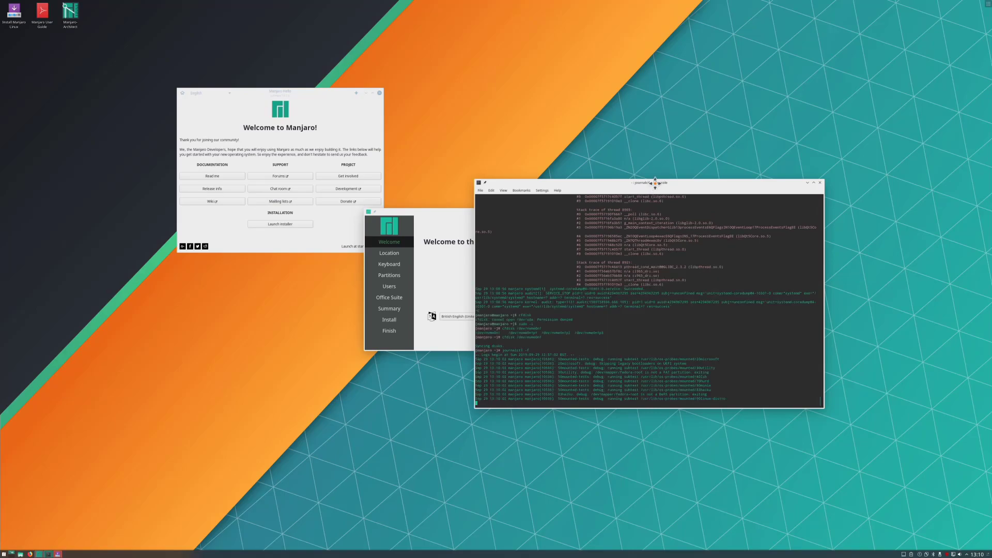
pyautogui.moveTo(654, 182); pyautogui.dragTo(641, 241)
pyautogui.moveTo(572, 210); pyautogui.dragTo(546, 184)
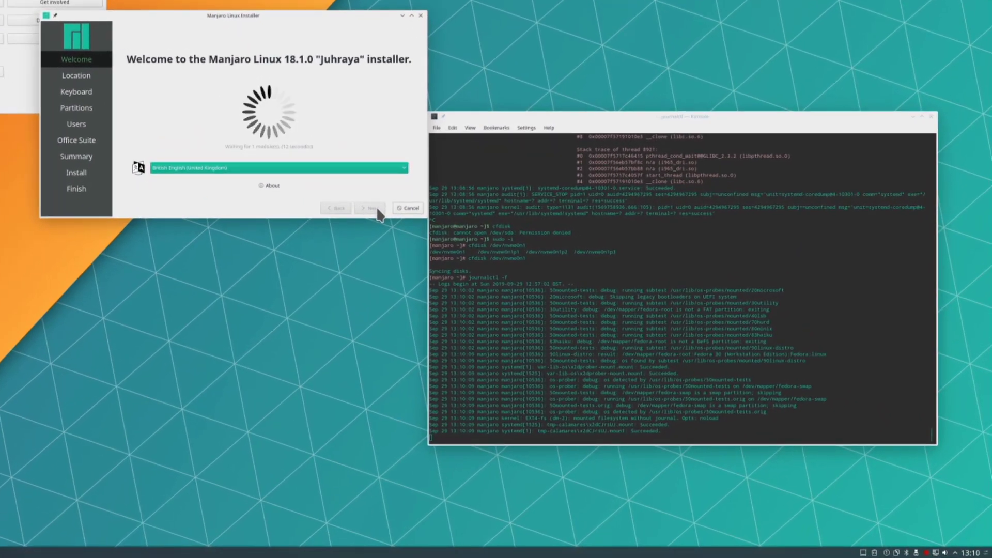
# Advance through Welcome, Location and Keyboard to Partitions and pick a storage device
pyautogui.click(373, 209)
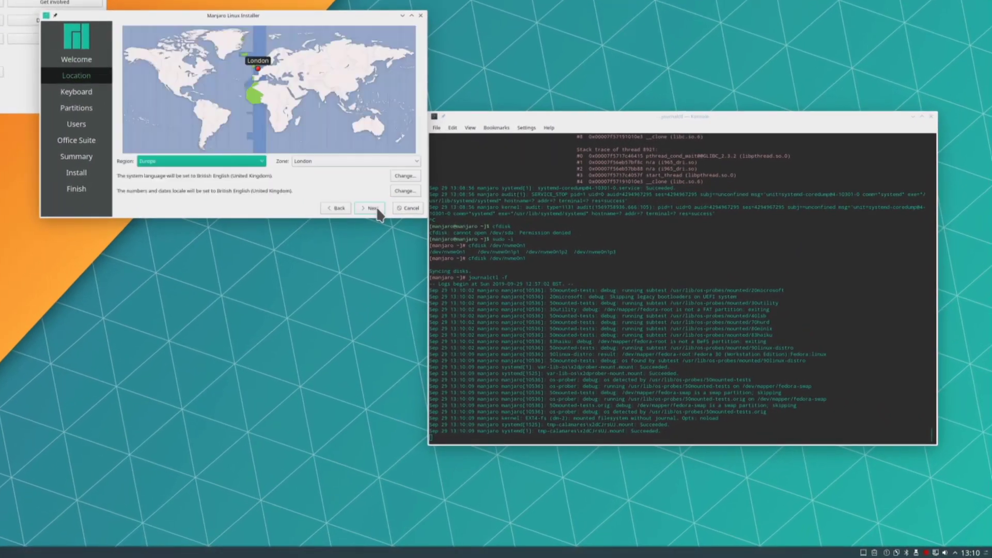
pyautogui.click(372, 208)
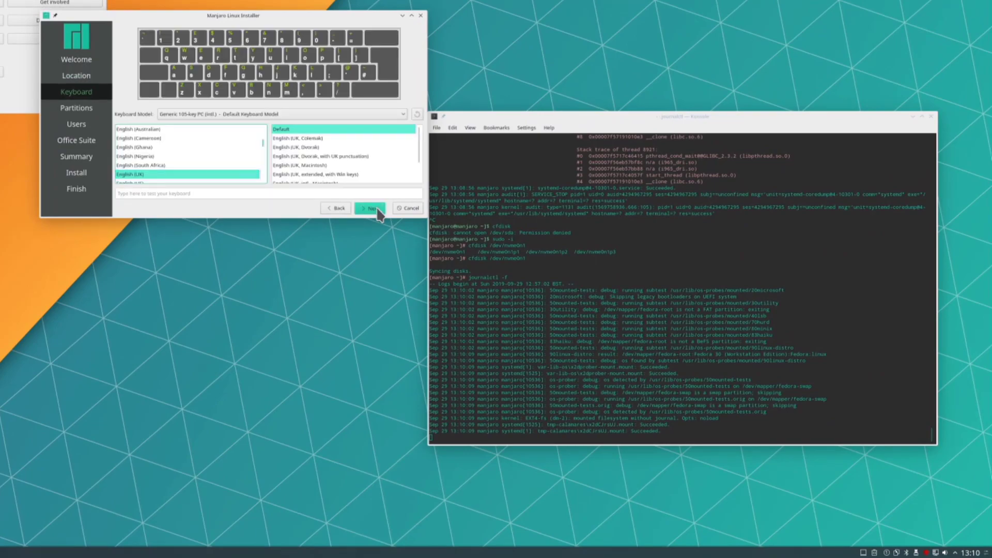
pyautogui.click(372, 208)
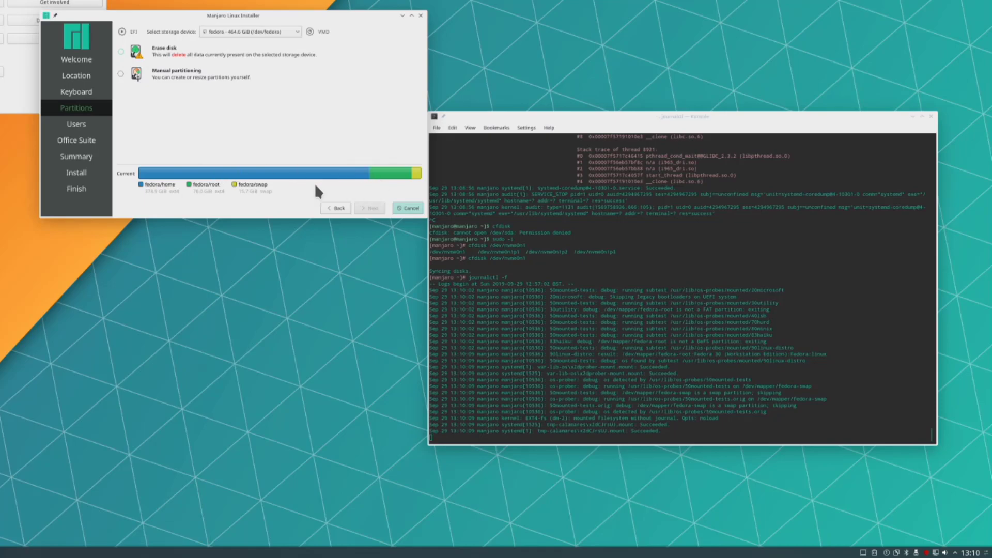
pyautogui.click(250, 32)
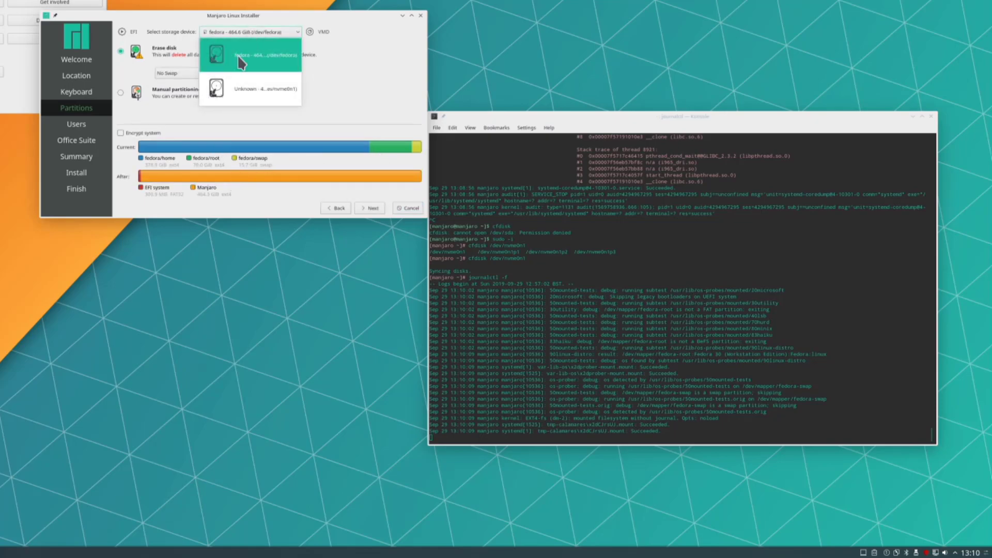
pyautogui.click(239, 96)
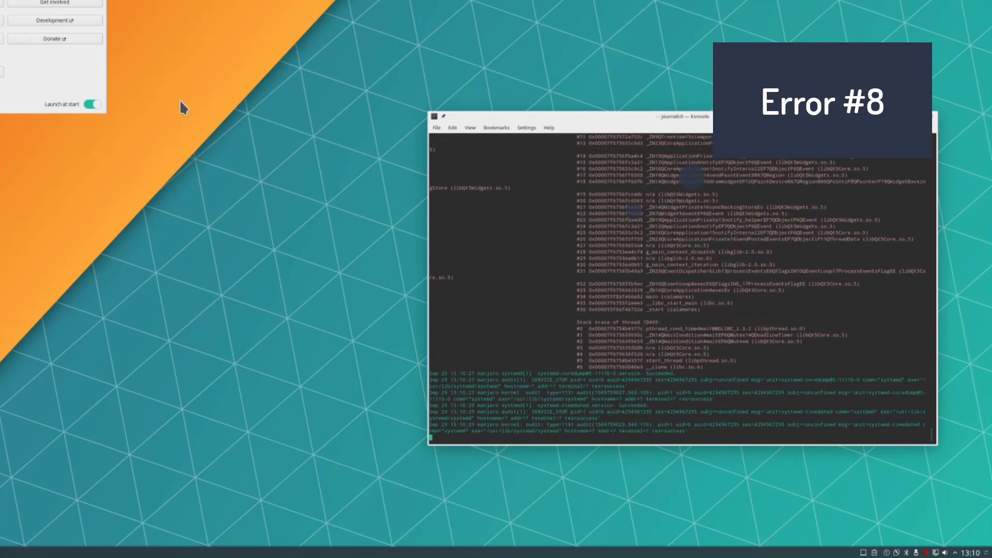
# Relaunch the Manjaro installer from the Manjaro Hello window
pyautogui.click(1, 72)
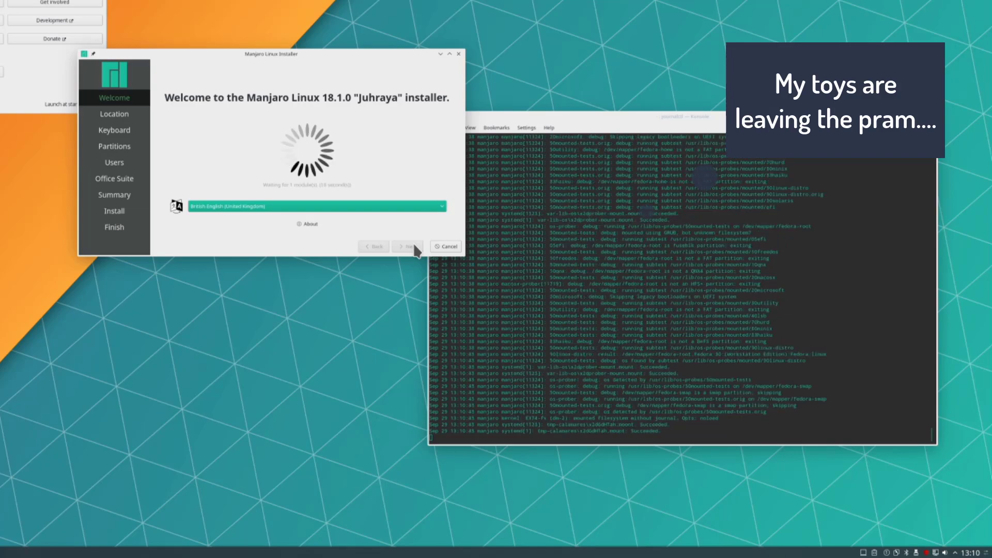
# Advance past location and keyboard, keeping the fedora device as the erase-disk target
pyautogui.click(414, 248)
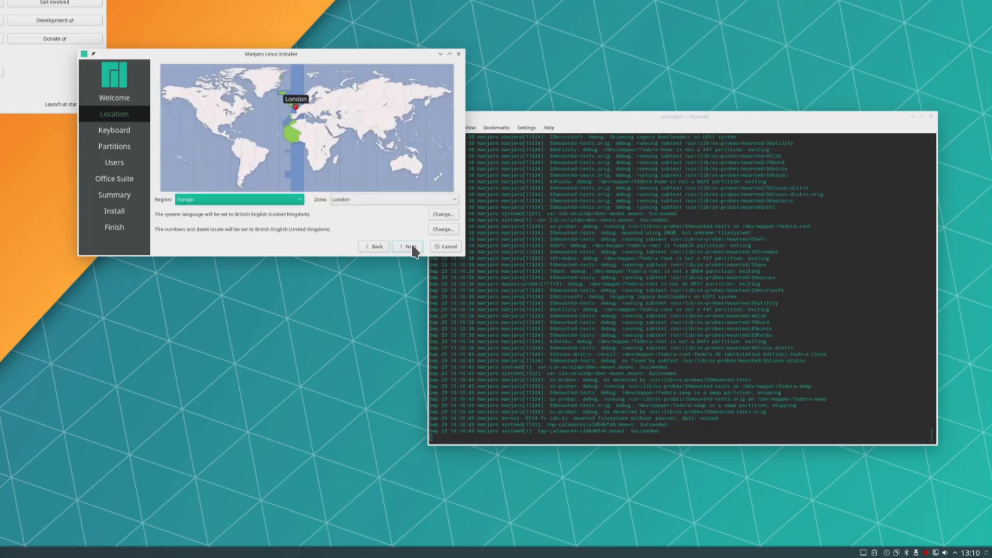
pyautogui.click(411, 247)
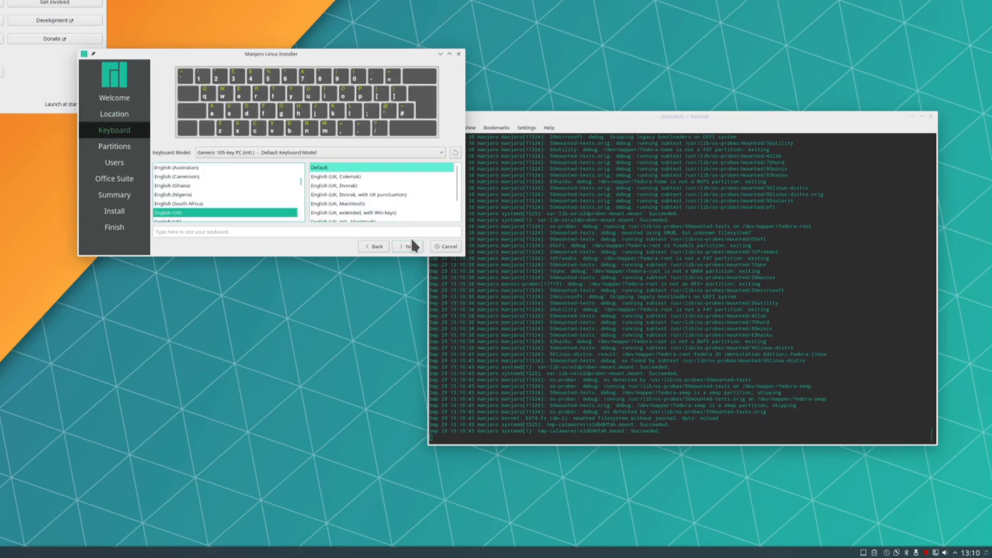
pyautogui.click(411, 248)
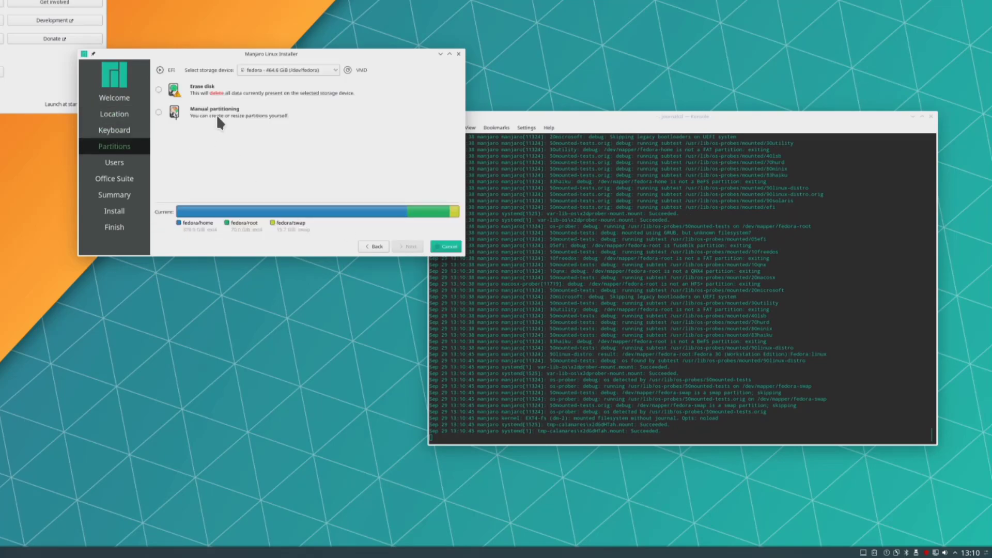
pyautogui.click(326, 70)
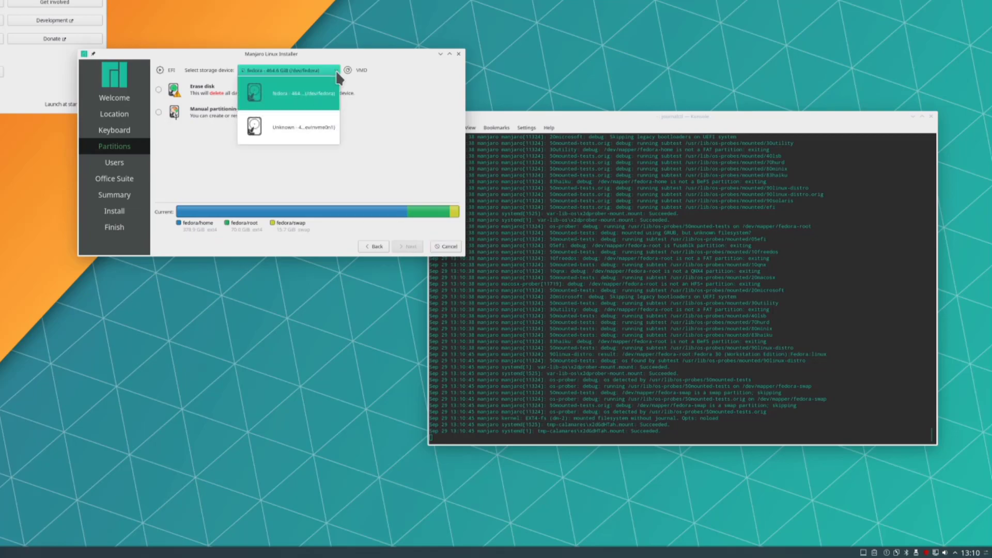
pyautogui.click(305, 99)
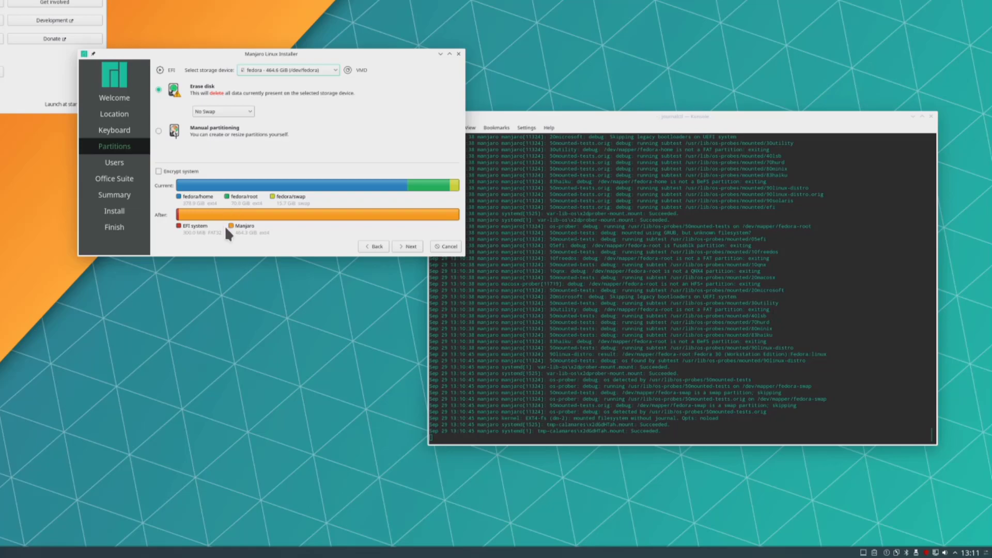
# Enter the user's name and password, reusing the password for the administrator account
pyautogui.click(413, 246)
pyautogui.write('Craig')
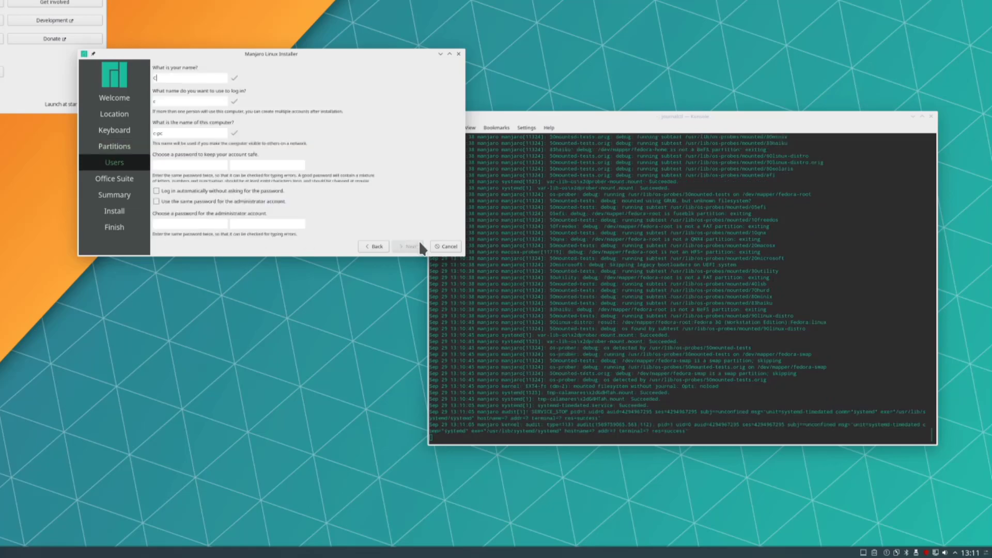
pyautogui.press('Tab')
pyautogui.click(193, 163)
pyautogui.press('Tab')
pyautogui.click(241, 202)
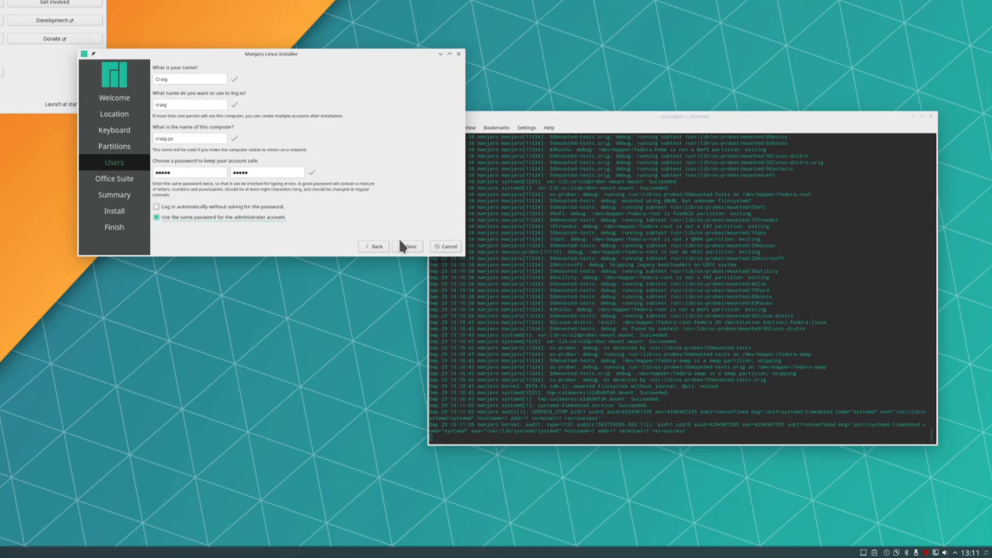
# Choose LibreOffice as the office suite and confirm starting the installation
pyautogui.click(409, 246)
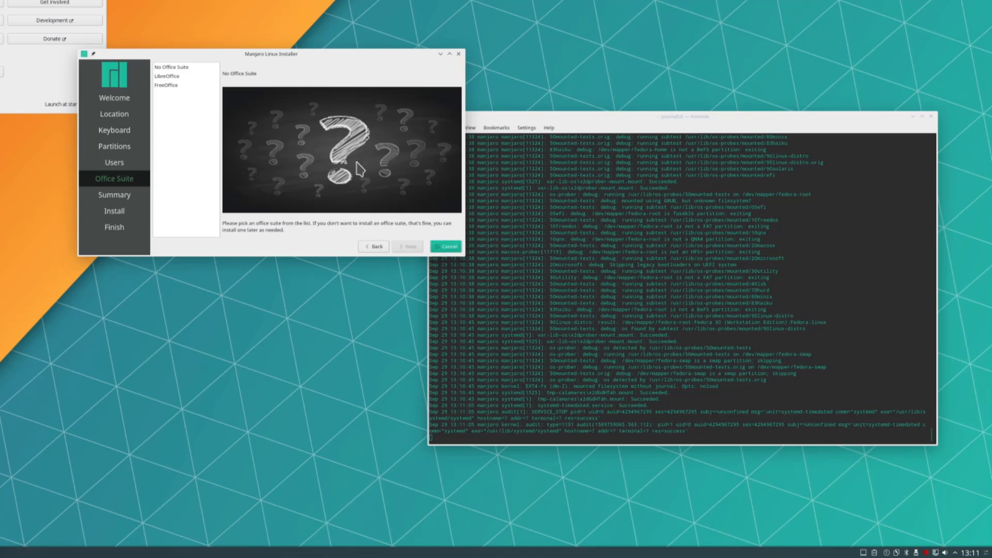
pyautogui.click(175, 76)
pyautogui.click(404, 247)
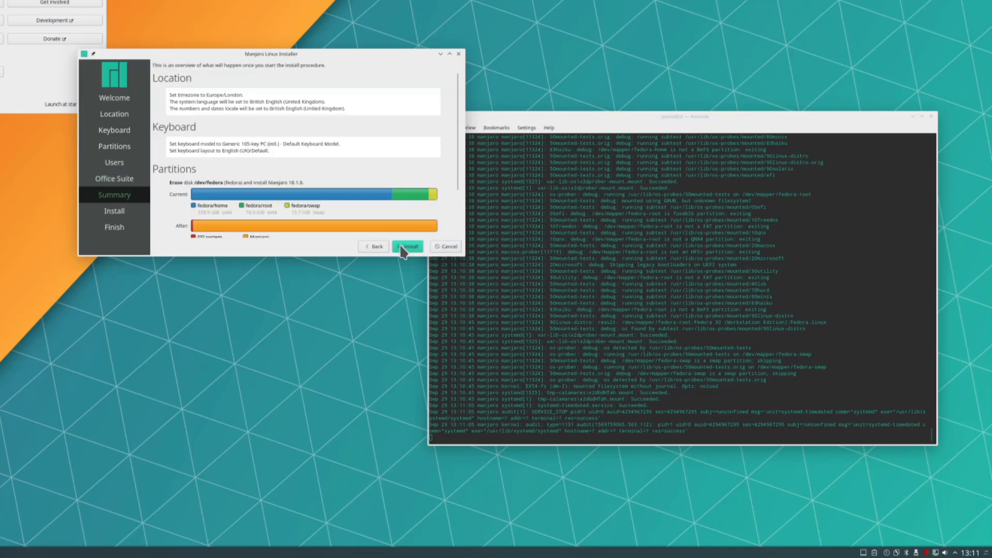
pyautogui.click(406, 248)
pyautogui.click(315, 162)
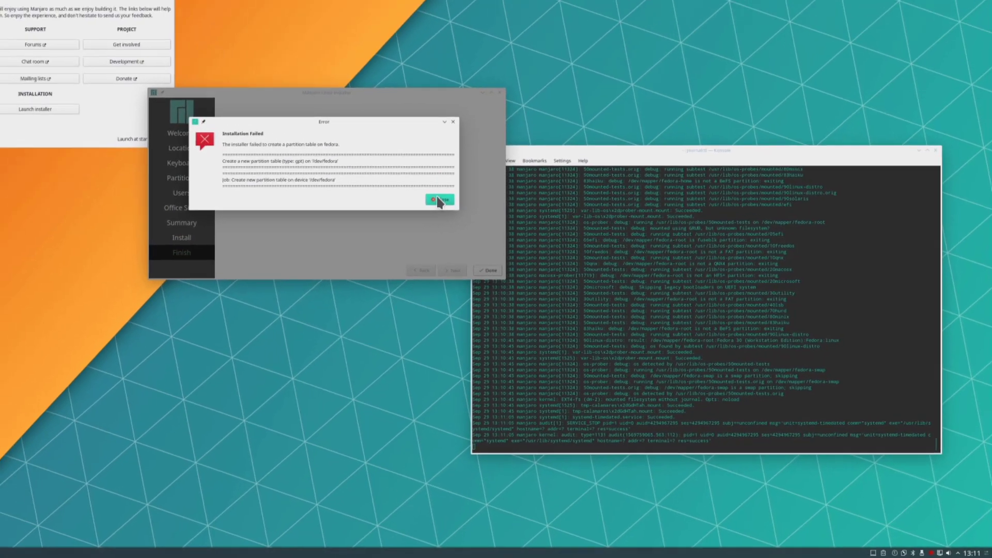
# Dismiss the installation failure error, move Konsole aside, and open KDE Partition Manager
pyautogui.click(393, 169)
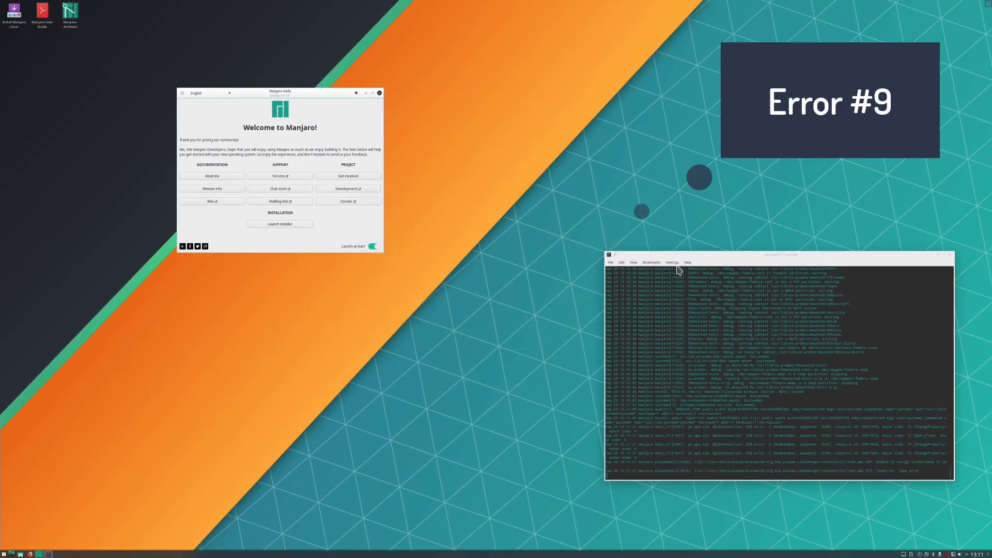
pyautogui.moveTo(683, 255); pyautogui.dragTo(528, 157)
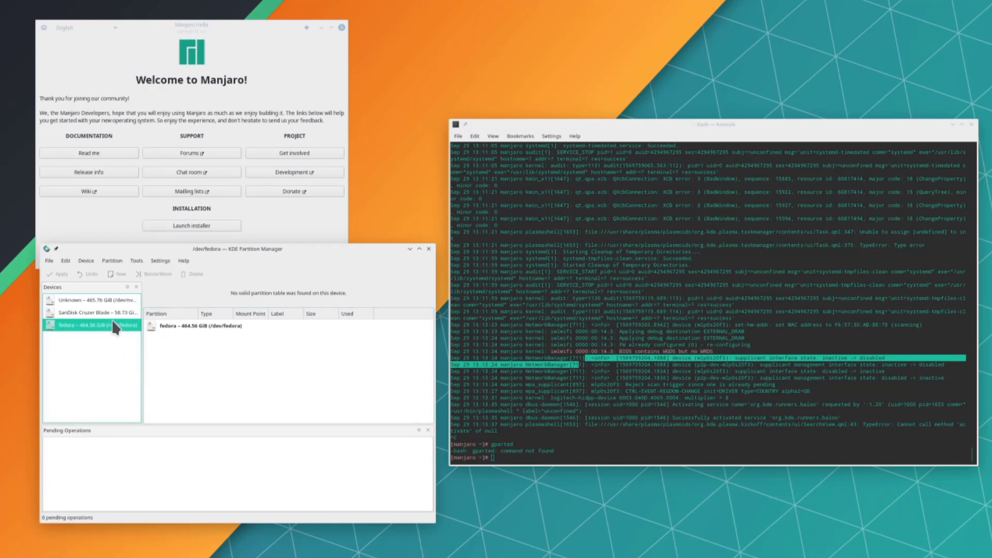
pyautogui.click(120, 258)
# Remove the LVM volume group and apply the operation
pyautogui.moveTo(130, 258)
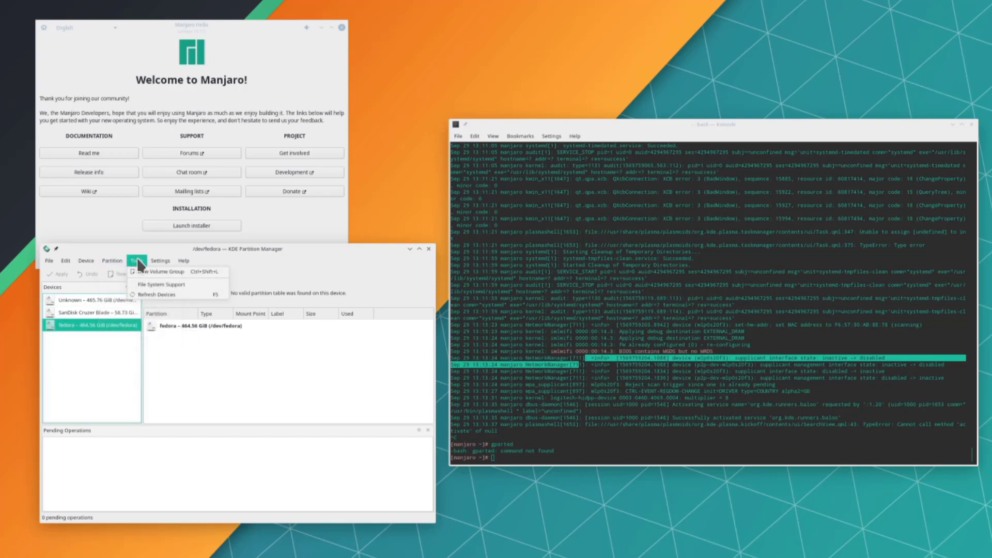
pyautogui.moveTo(76, 262)
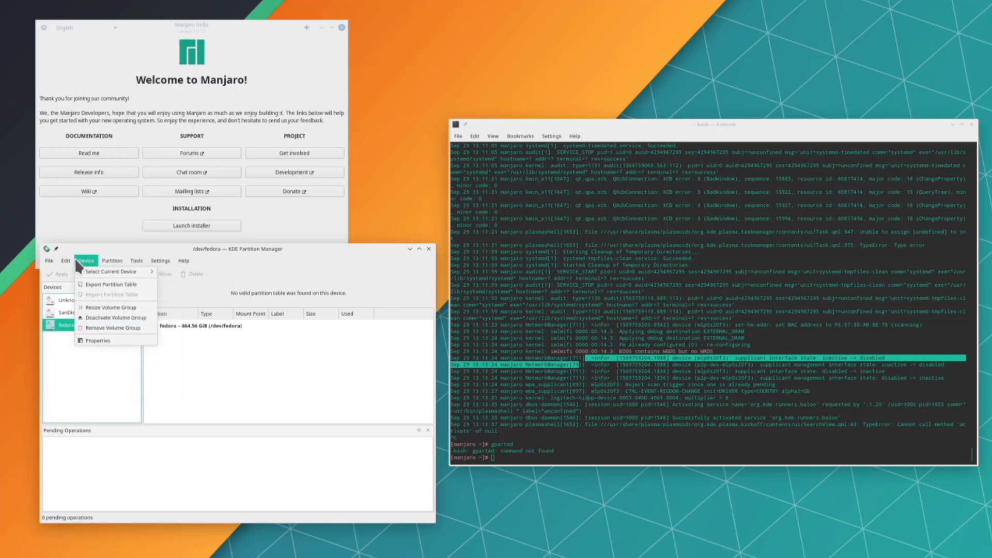
pyautogui.click(122, 328)
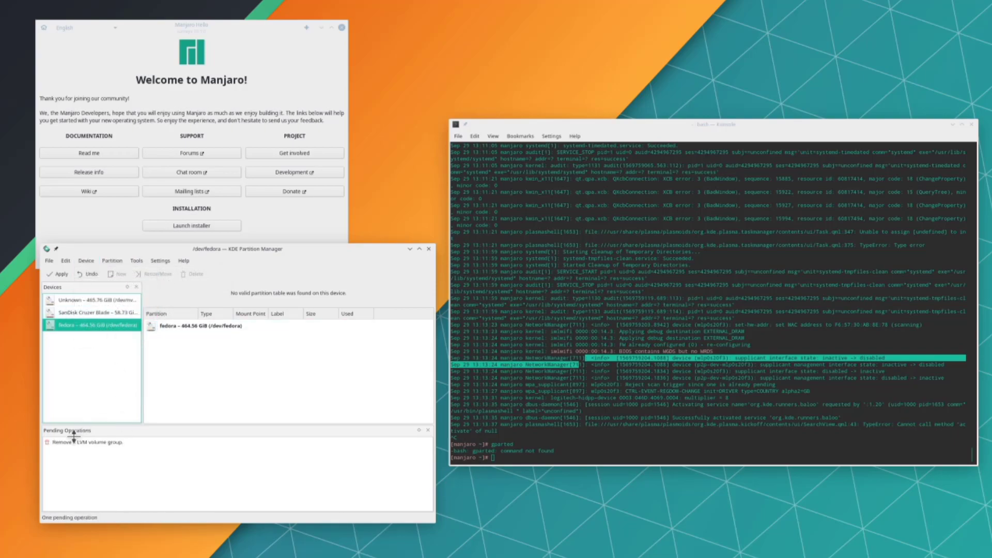
pyautogui.click(59, 274)
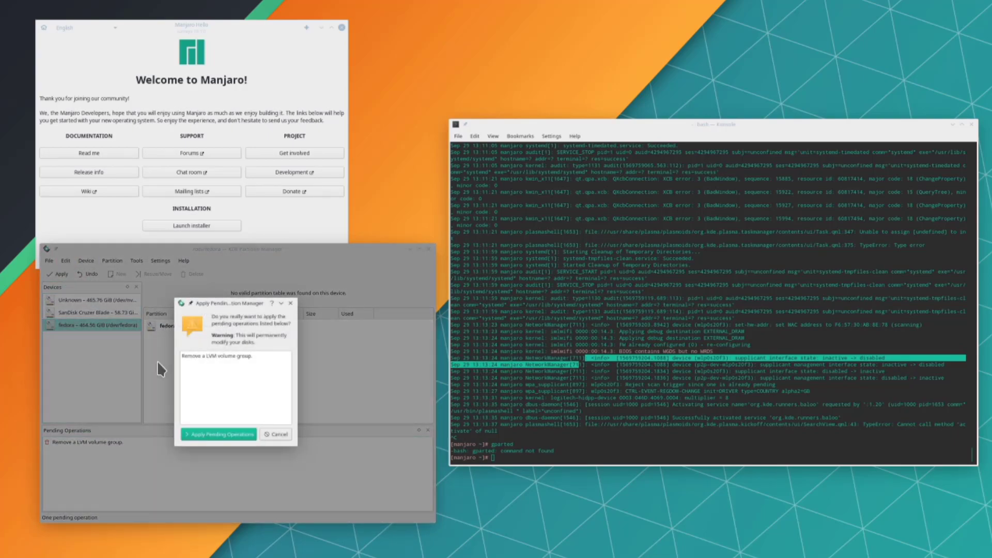
pyautogui.click(219, 434)
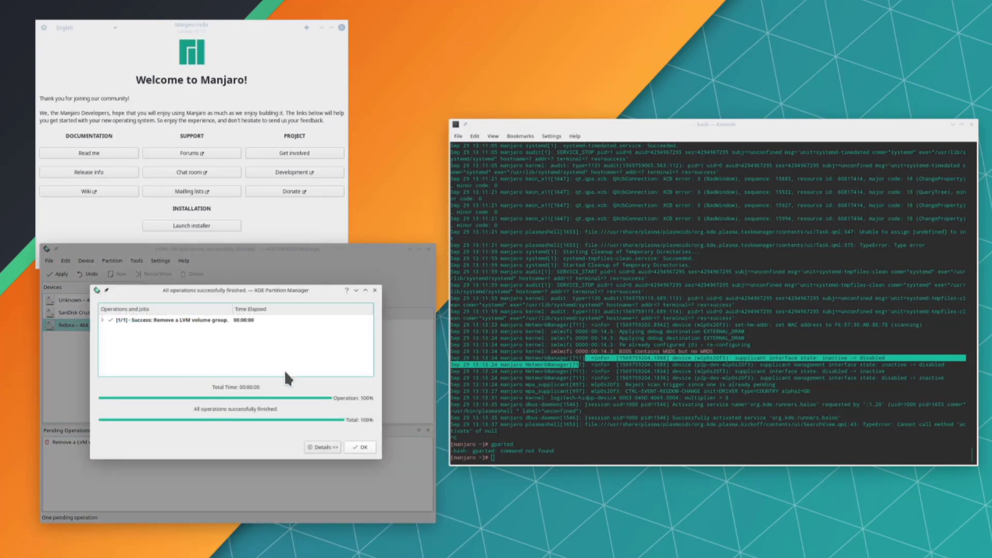
pyautogui.click(344, 442)
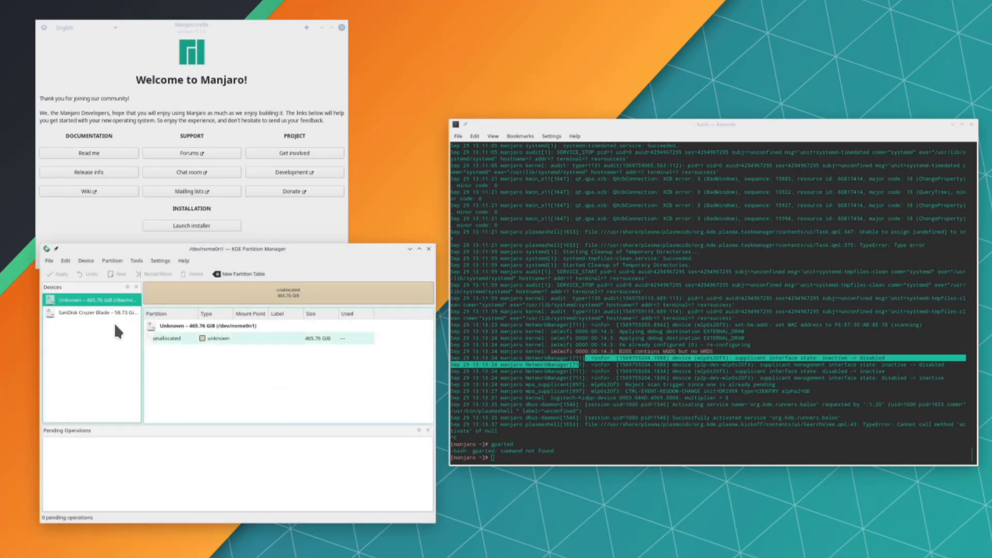
# Queue a new GPT partition table on the 465.76 GiB NVMe drive
pyautogui.rightClick(96, 299)
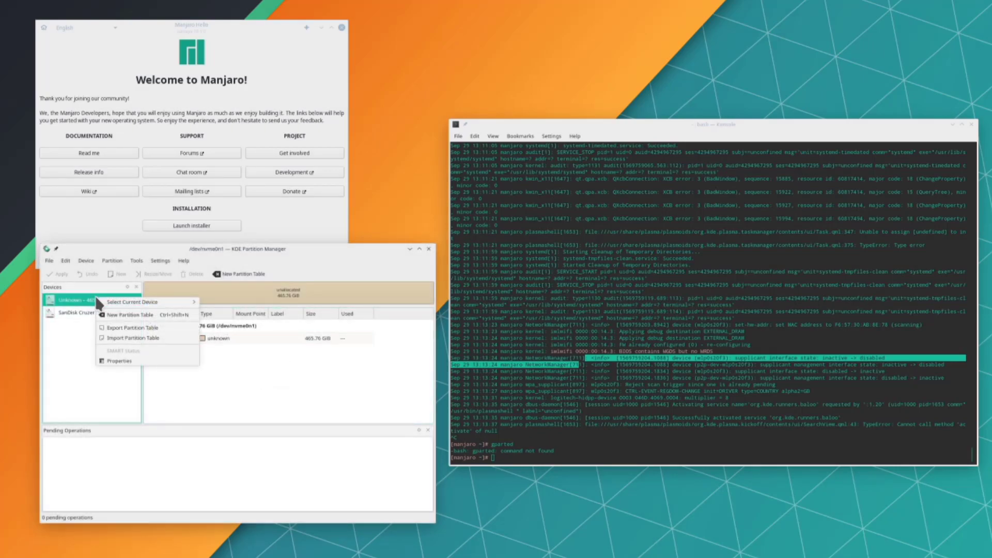
pyautogui.click(155, 316)
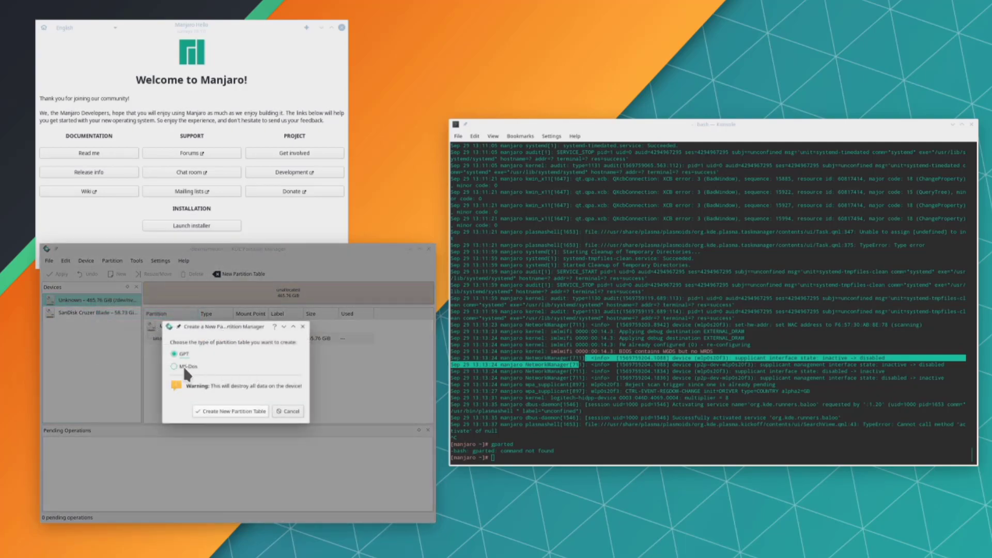
pyautogui.click(229, 412)
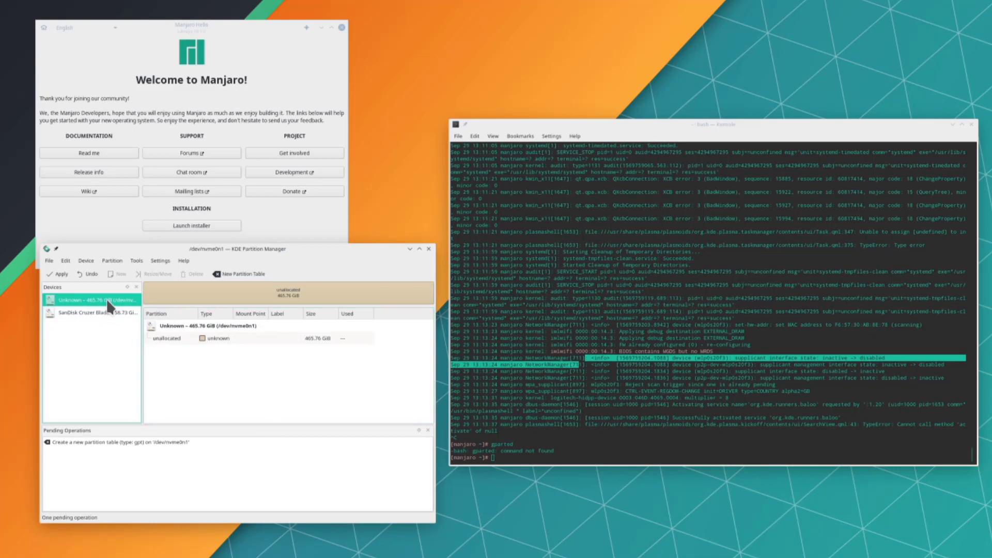
pyautogui.click(167, 338)
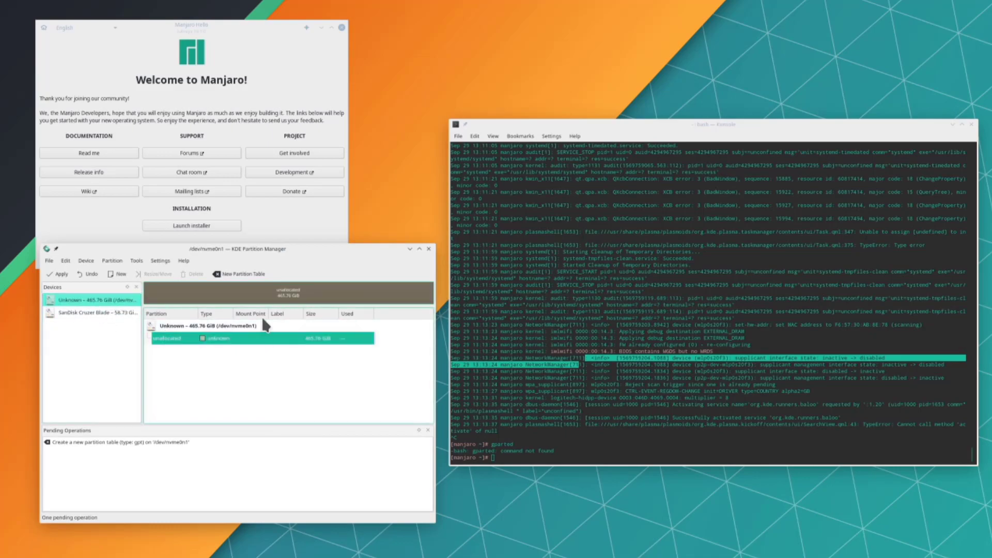
pyautogui.click(270, 235)
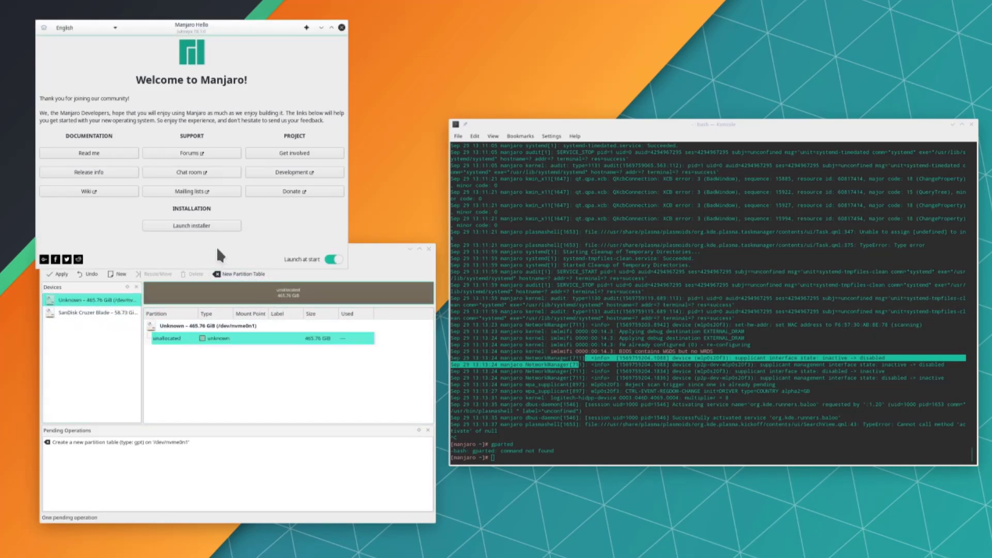
# Restart the installer, accept London location and default keyboard, and choose Erase disk
pyautogui.click(198, 226)
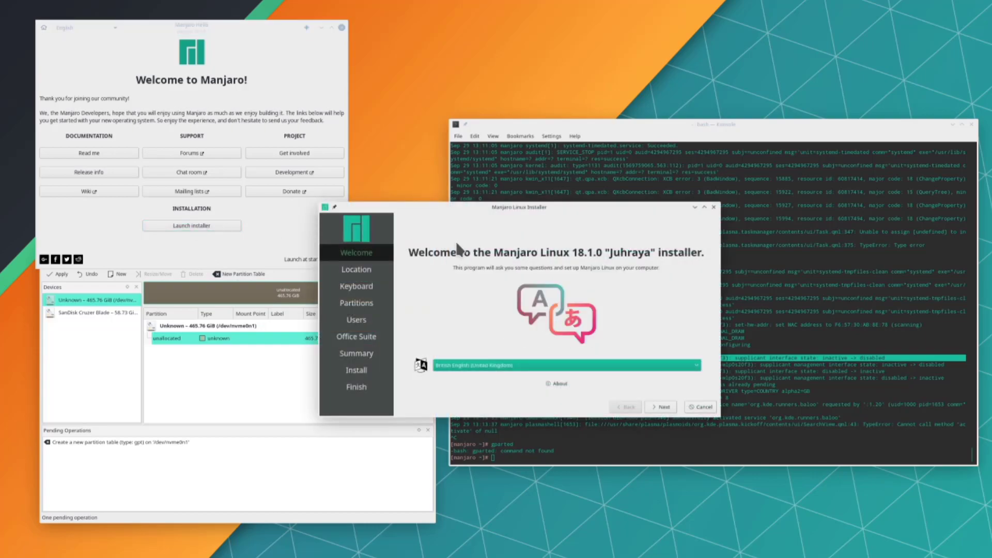
pyautogui.click(661, 406)
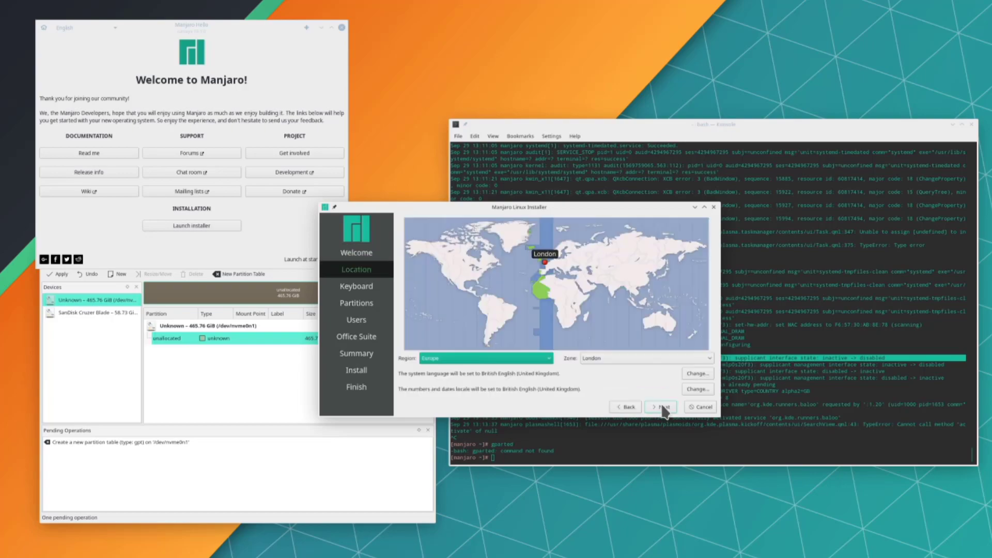
pyautogui.click(660, 407)
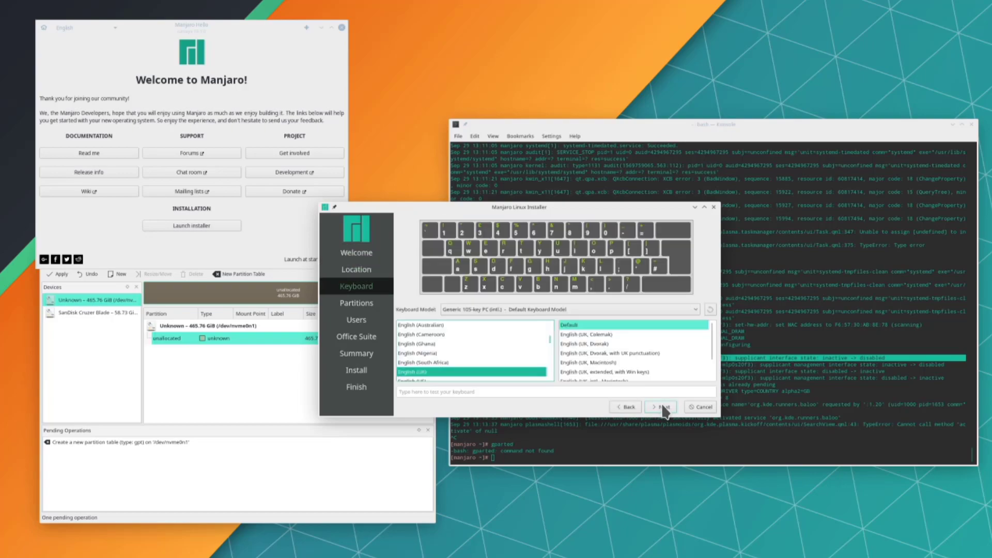
pyautogui.click(663, 407)
pyautogui.click(402, 244)
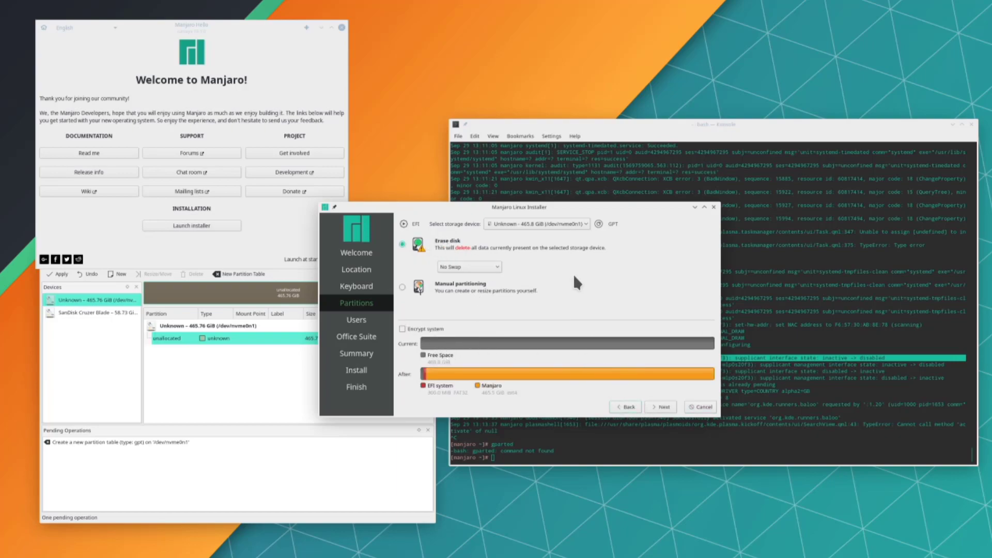
# Fill in the user's name and password, reusing it for the administrator account
pyautogui.click(660, 406)
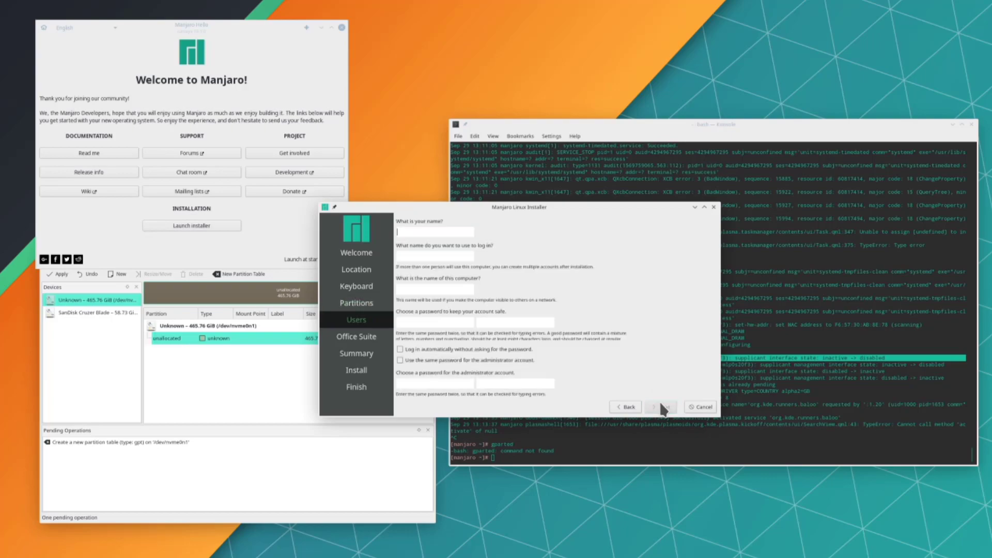
pyautogui.write('Craig')
pyautogui.press('Tab')
pyautogui.press('Tab')
pyautogui.press('Tab')
pyautogui.write('*****')
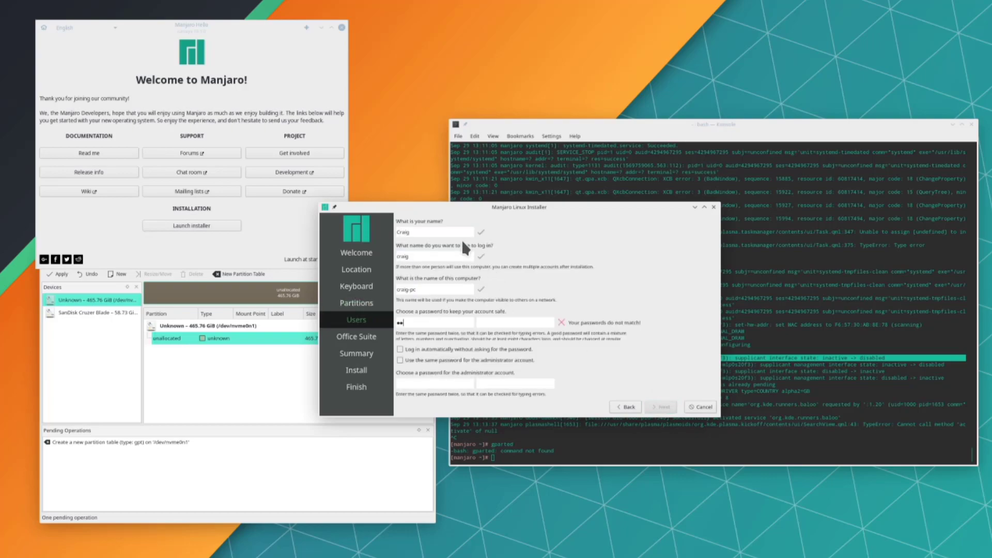
pyautogui.press('Tab')
pyautogui.write('*****')
pyautogui.click(476, 357)
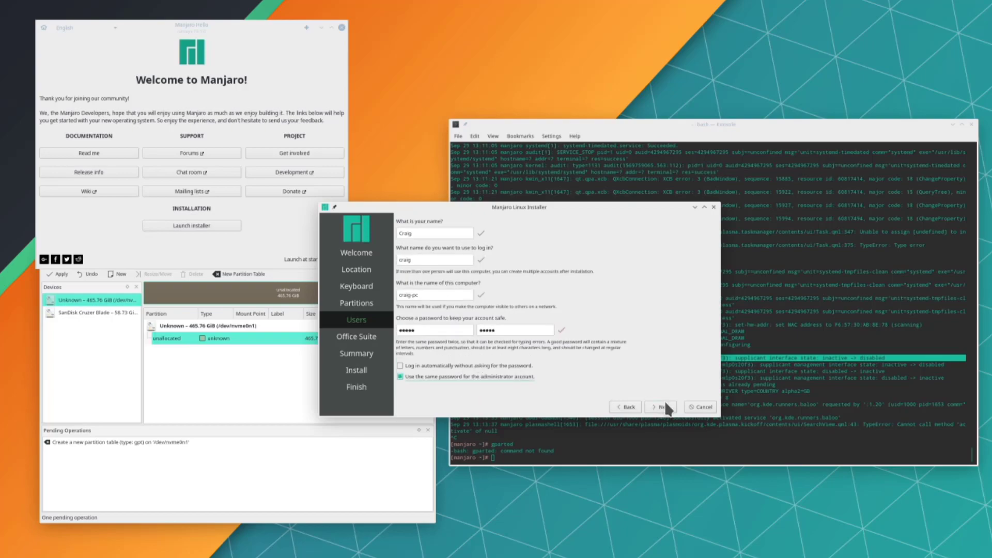
# Choose LibreOffice and confirm installing Manjaro now
pyautogui.click(663, 407)
pyautogui.click(410, 230)
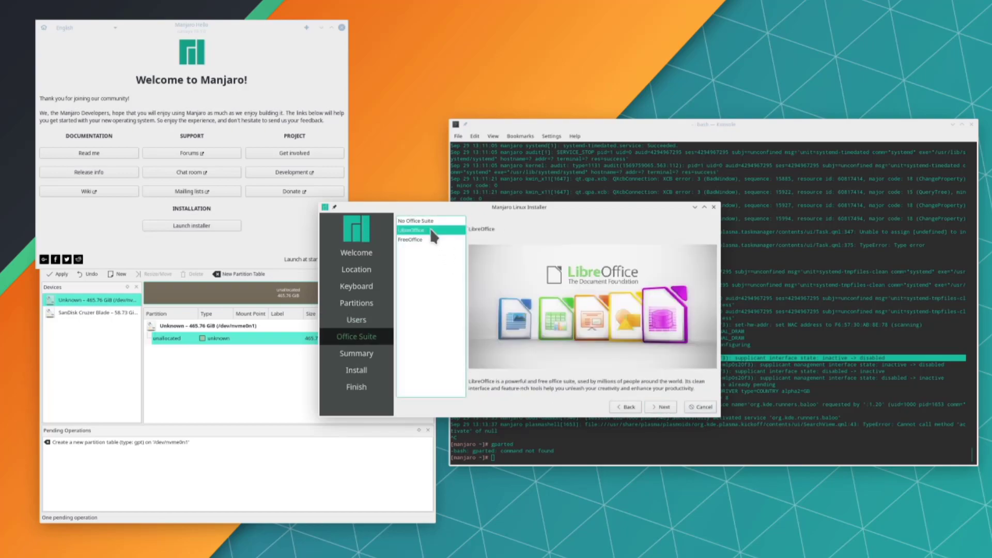
pyautogui.click(663, 406)
pyautogui.click(663, 407)
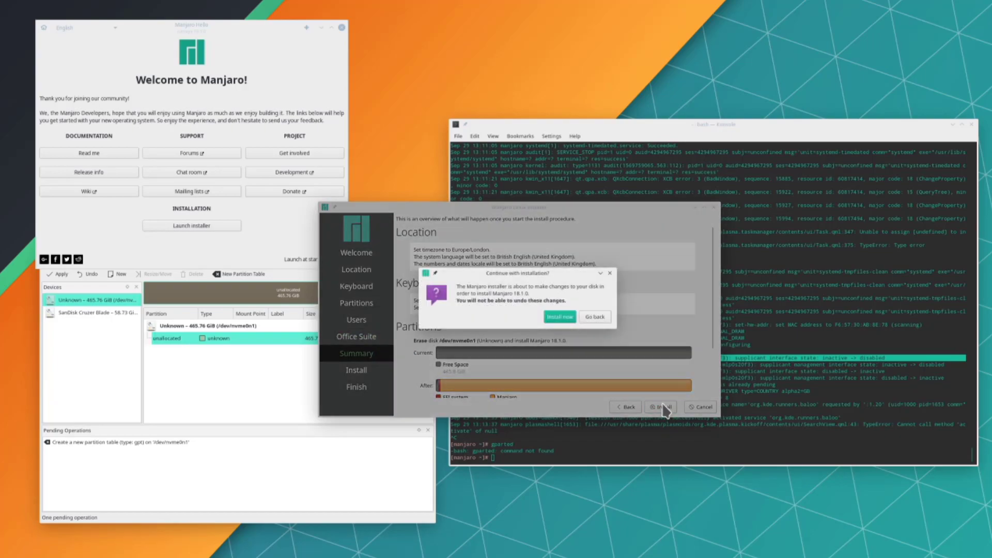
pyautogui.click(552, 325)
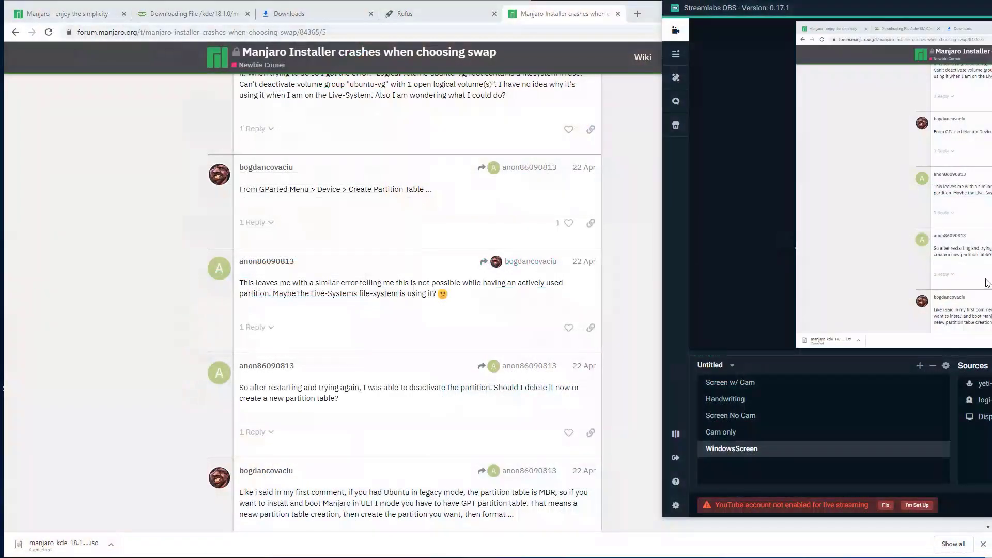
# Uncover the Manjaro forum thread and scroll through its replies
pyautogui.moveTo(819, 5); pyautogui.dragTo(991, 8)
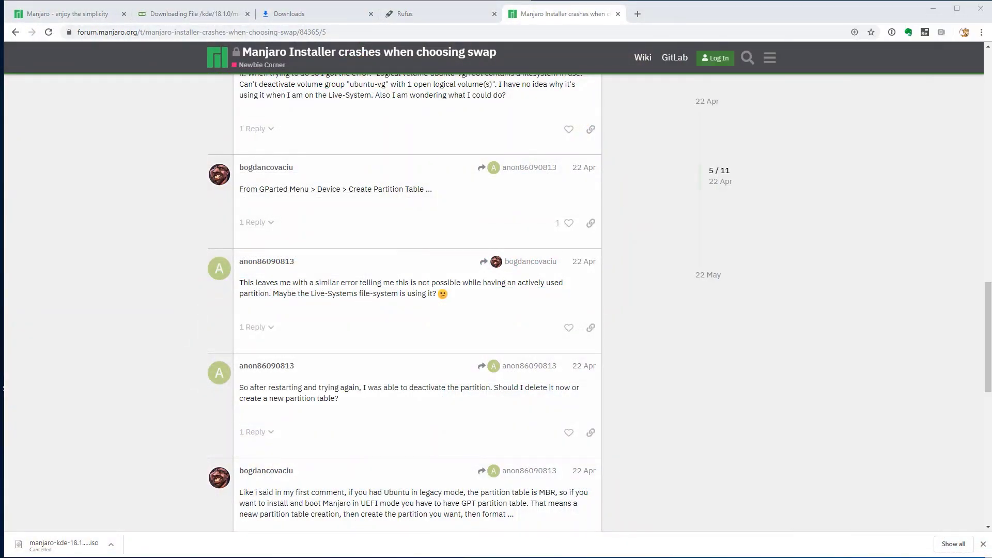
pyautogui.click(383, 368)
pyautogui.scroll(20, 385, 364)
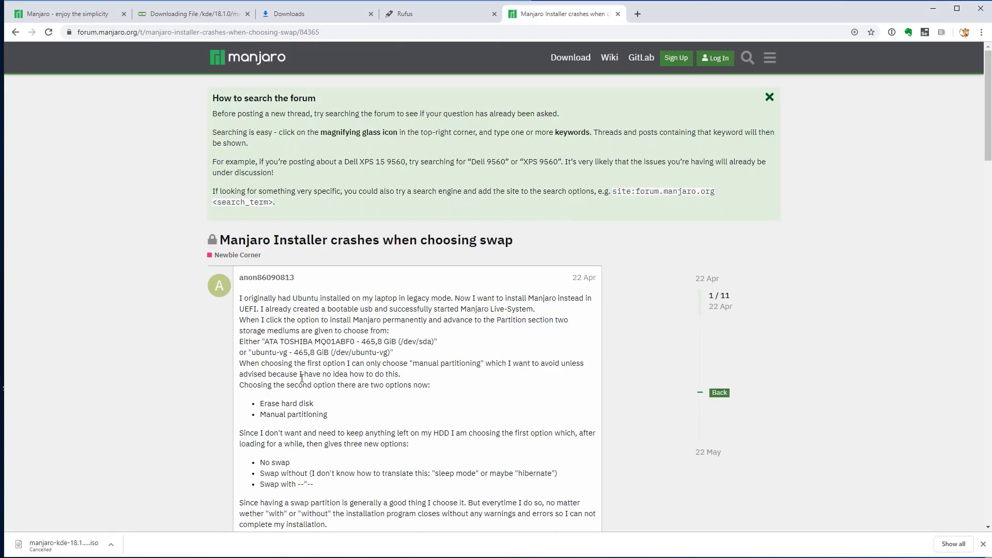
pyautogui.scroll(-2, 349, 376)
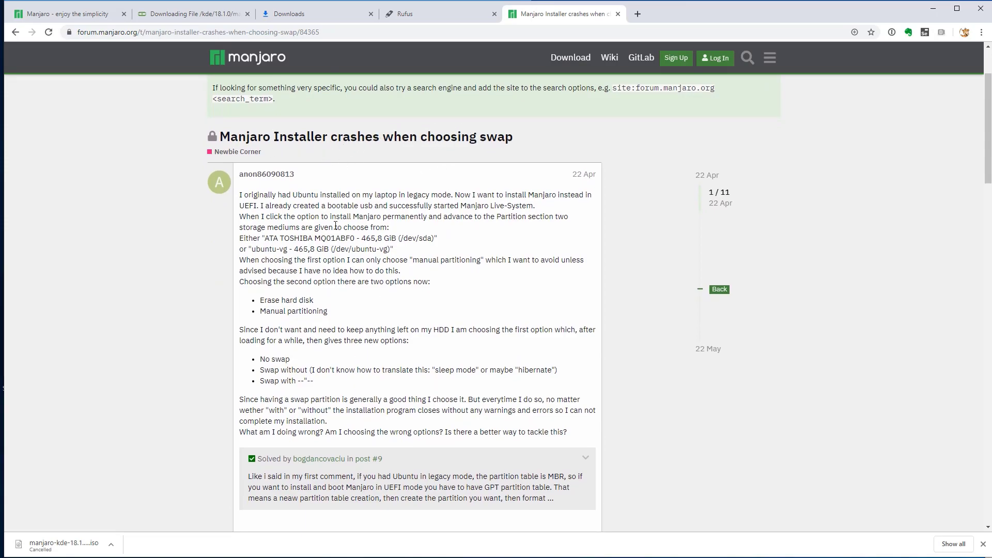
pyautogui.scroll(-15, 407, 396)
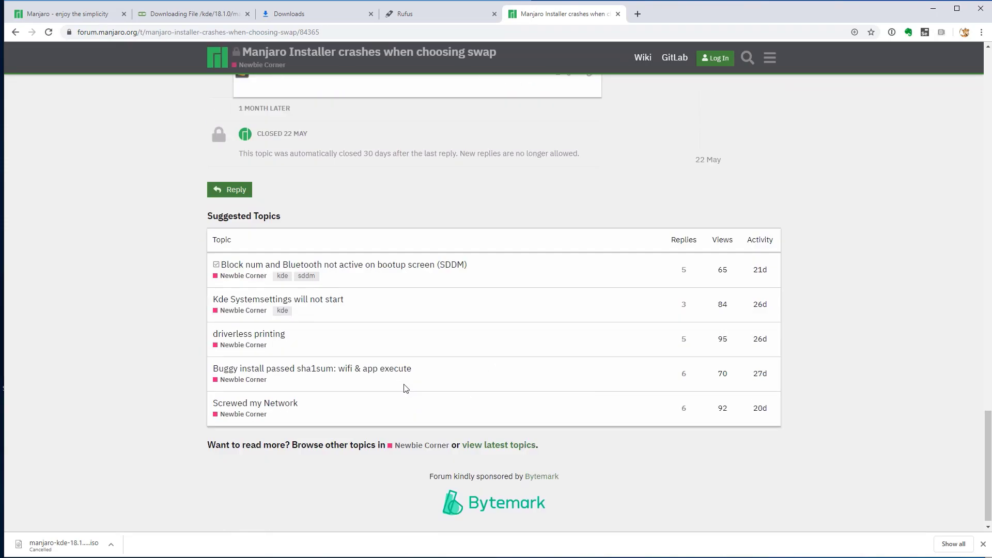
pyautogui.scroll(10, 395, 392)
pyautogui.scroll(10, 389, 397)
pyautogui.scroll(-4, 272, 362)
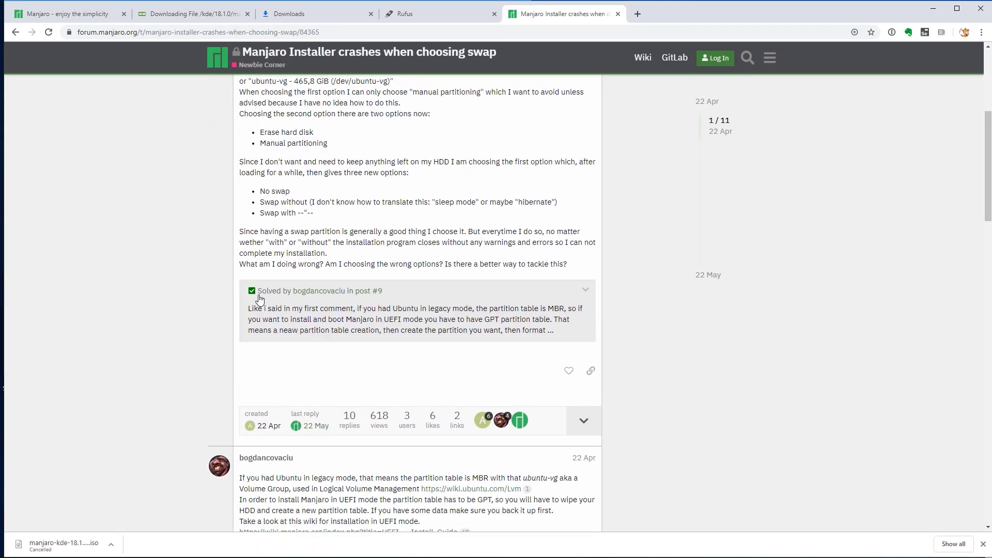
# Highlight the solution excerpt's lines about needing a GPT partition table
pyautogui.moveTo(247, 308); pyautogui.dragTo(472, 322)
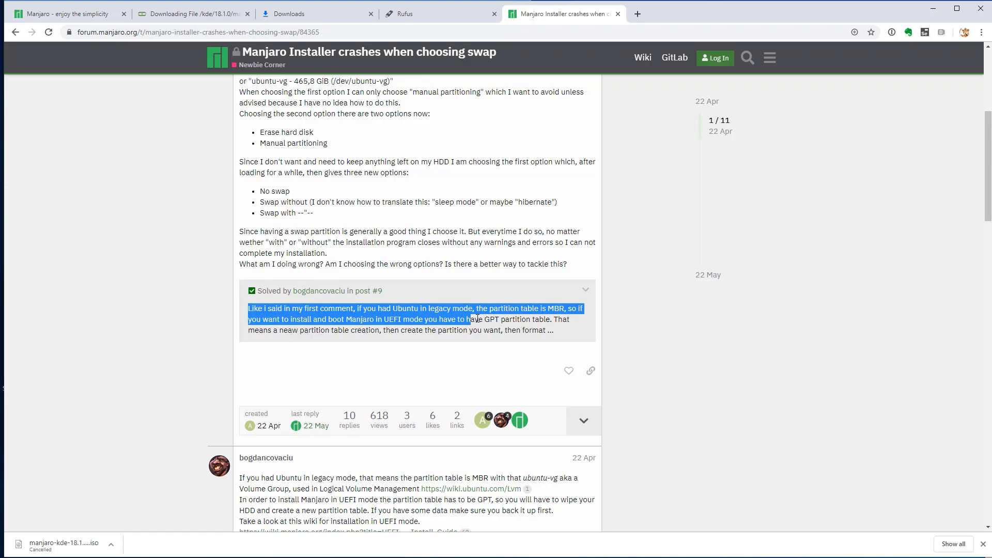
pyautogui.click(436, 319)
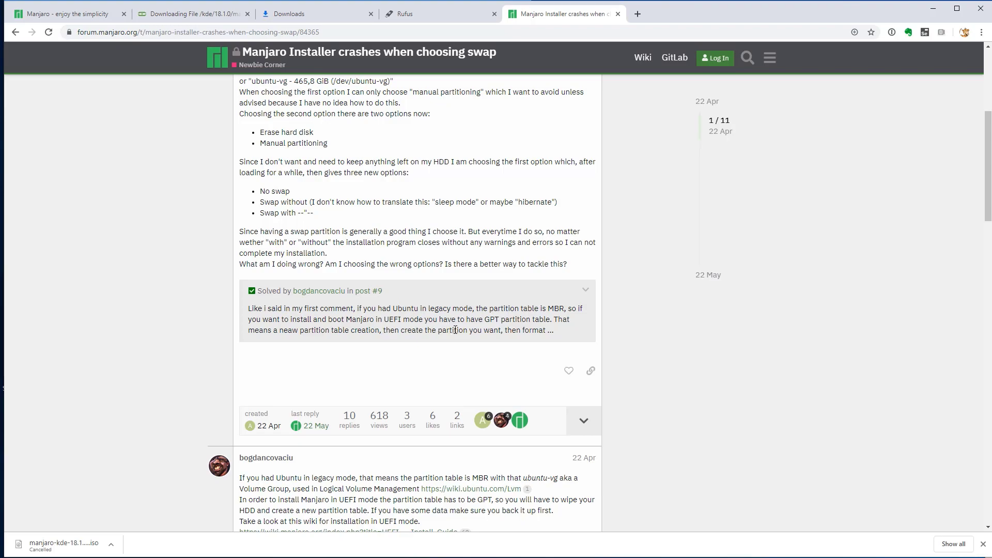
pyautogui.moveTo(479, 319); pyautogui.dragTo(552, 321)
pyautogui.click(552, 320)
pyautogui.moveTo(246, 333); pyautogui.dragTo(371, 331)
pyautogui.click(415, 319)
pyautogui.scroll(-3, 414, 362)
pyautogui.scroll(-1, 376, 396)
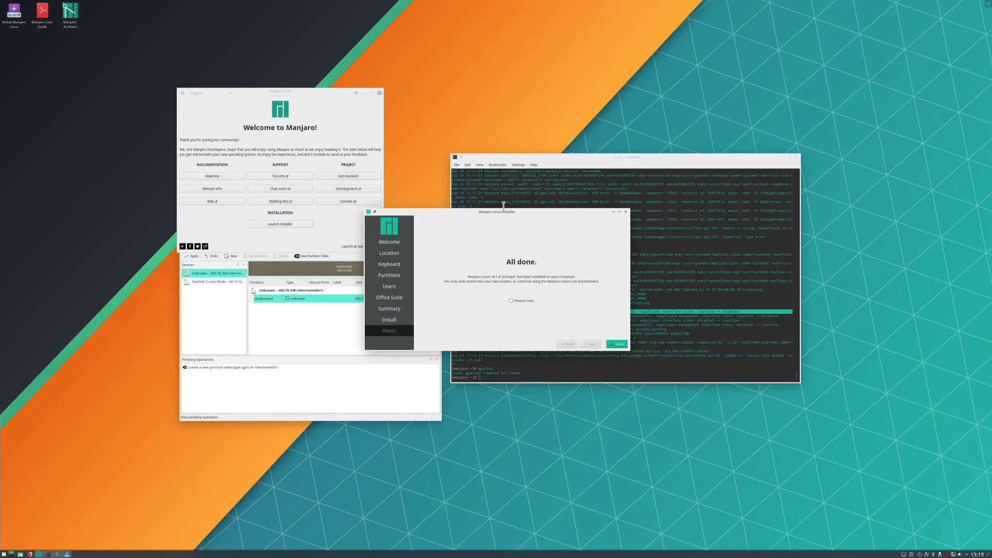
# Tick Restart now and finish the installer to reboot into Manjaro
pyautogui.click(511, 301)
pyautogui.click(616, 345)
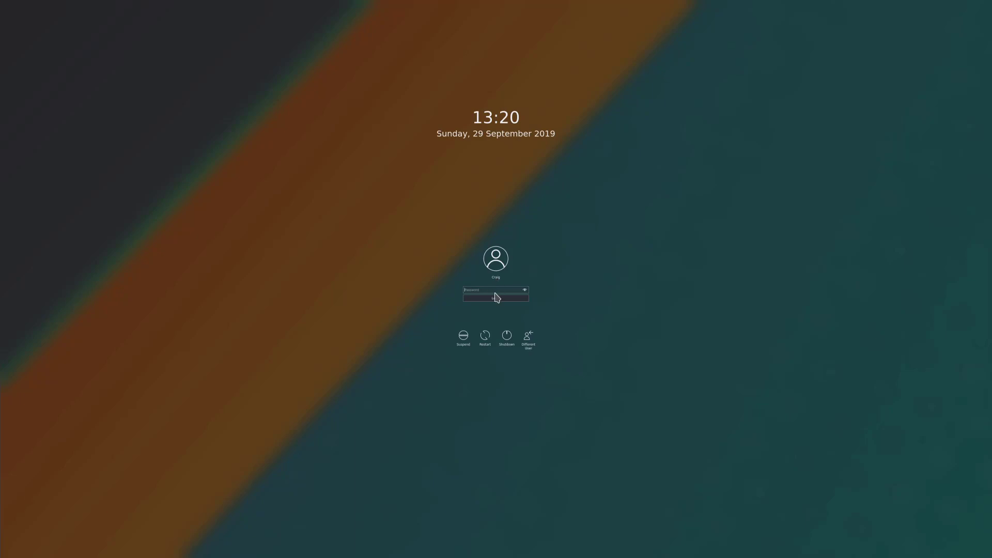
# Log in to the newly installed desktop with the account password
pyautogui.write('••')
pyautogui.press('Return')
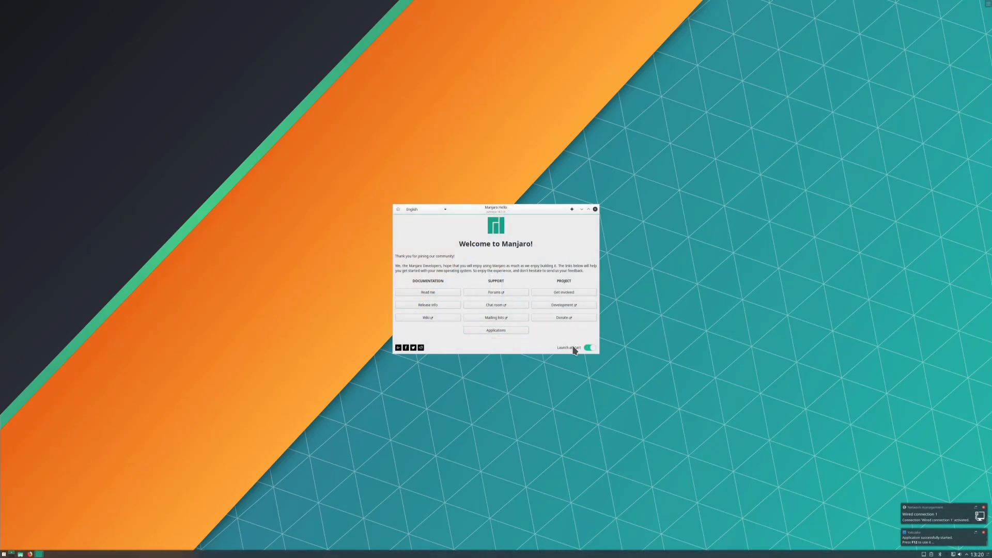
pyautogui.moveTo(511, 213); pyautogui.dragTo(533, 193)
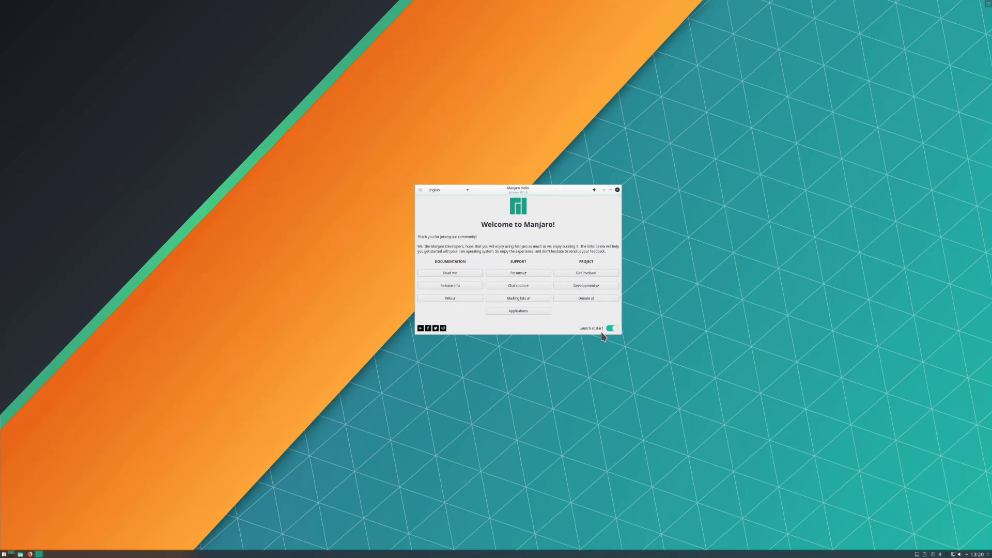
# Browse Manjaro Hello's application maintenance list, then close the welcome window
pyautogui.click(530, 312)
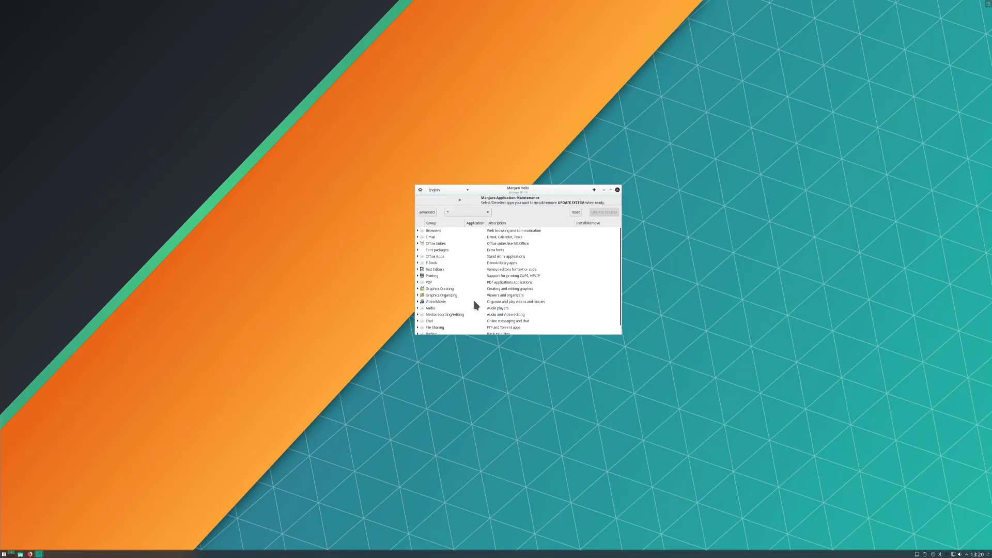
pyautogui.scroll(-1, 473, 314)
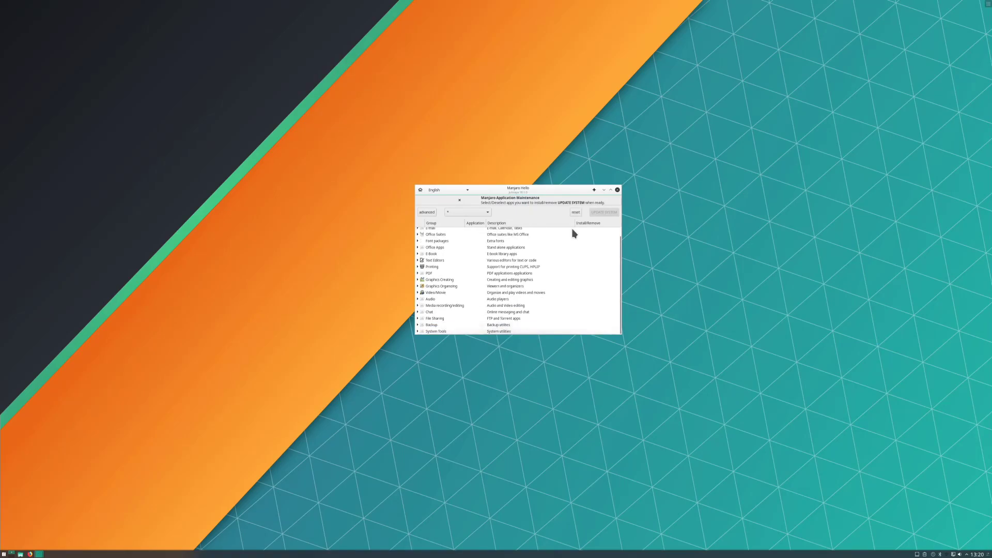
pyautogui.click(618, 190)
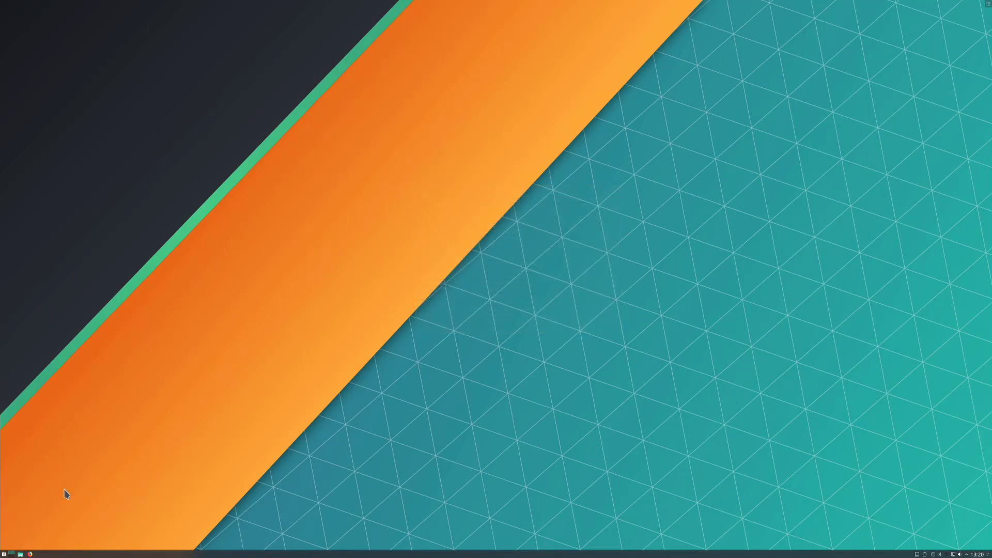
# Launch System Settings from the launcher and browse the Look and Feel themes
pyautogui.click(4, 554)
pyautogui.click(37, 537)
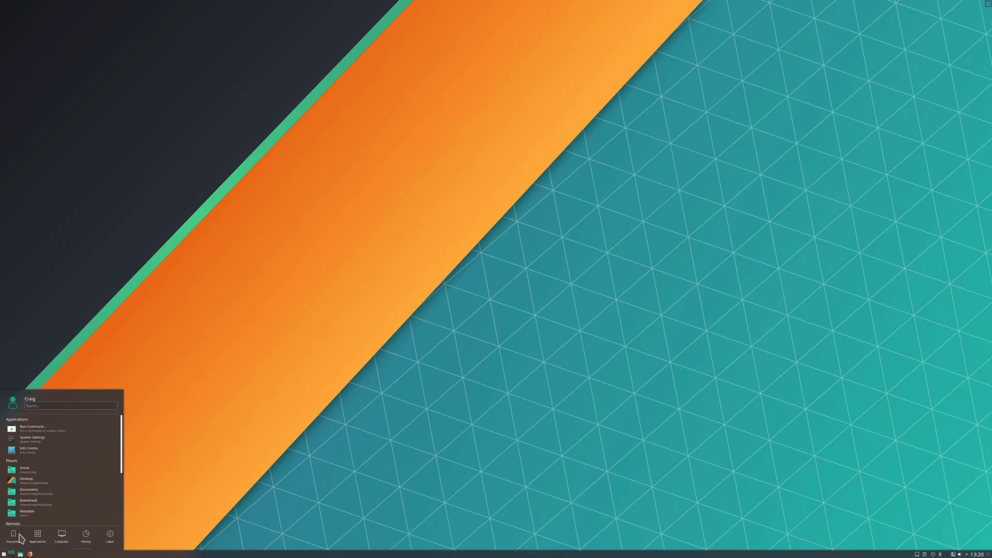
pyautogui.moveTo(12, 538)
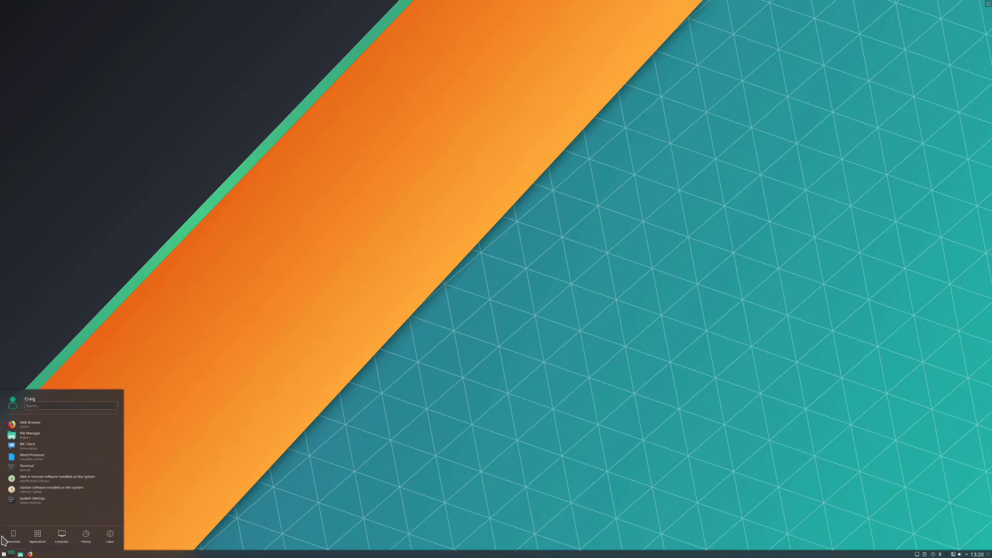
pyautogui.click(30, 501)
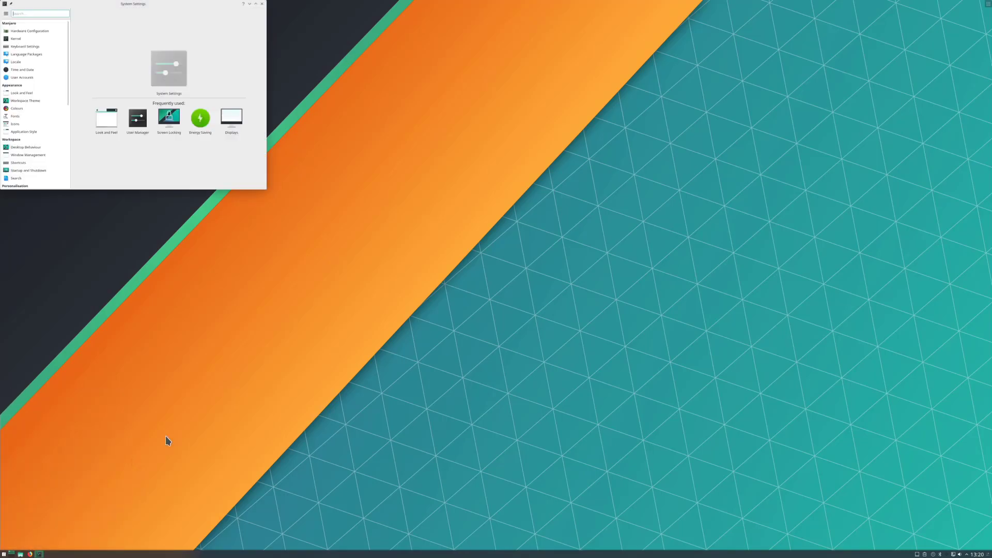
pyautogui.moveTo(173, 4); pyautogui.dragTo(298, 110)
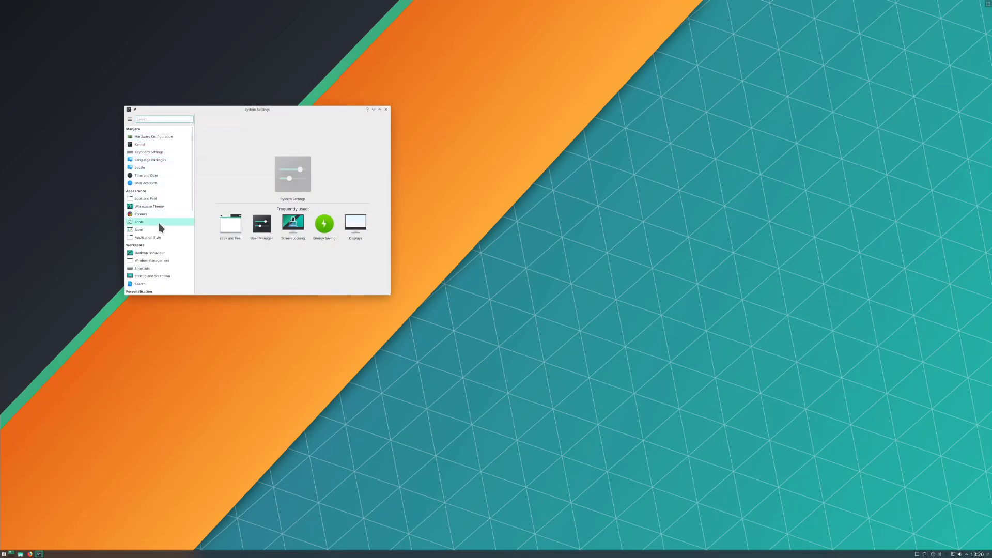
pyautogui.click(228, 224)
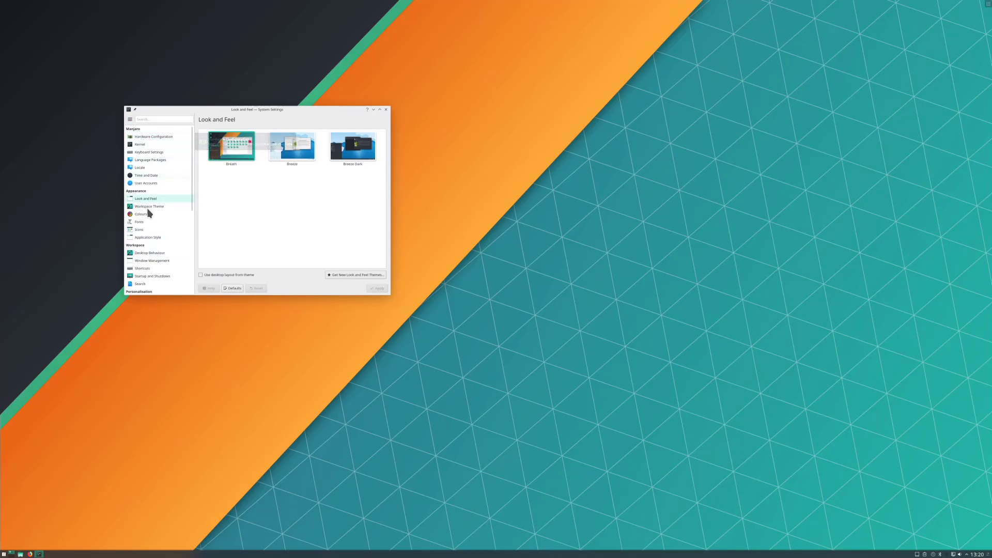
pyautogui.scroll(-1, 147, 207)
pyautogui.scroll(-3, 155, 232)
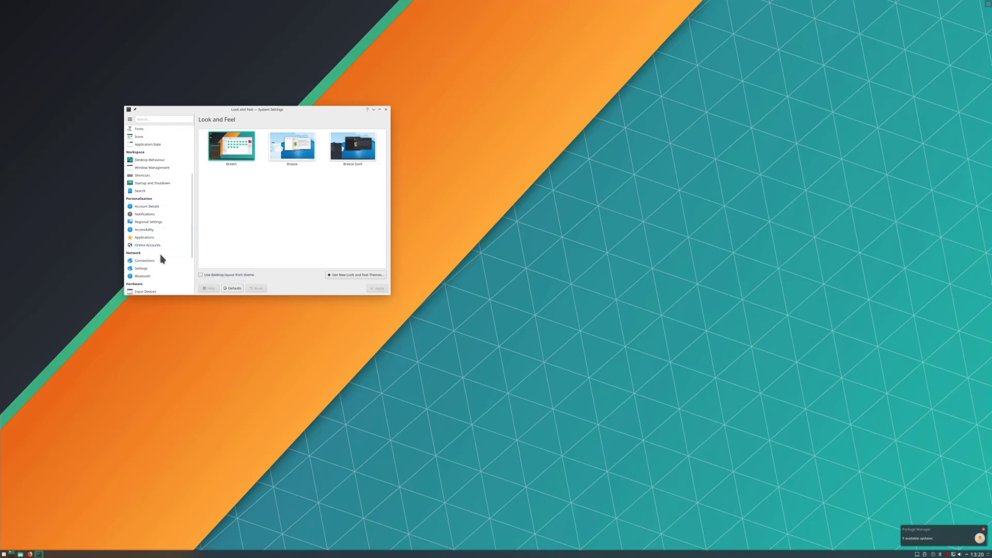
pyautogui.scroll(-2, 166, 259)
# Open Display and Monitor settings and apply a 1920x1080 resolution
pyautogui.click(159, 255)
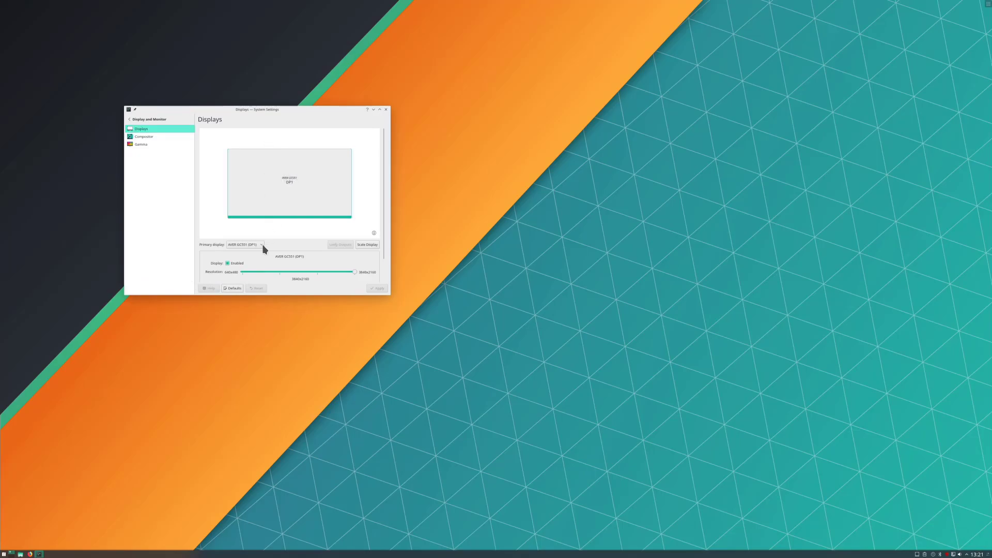
pyautogui.moveTo(355, 271); pyautogui.dragTo(310, 274)
pyautogui.click(379, 288)
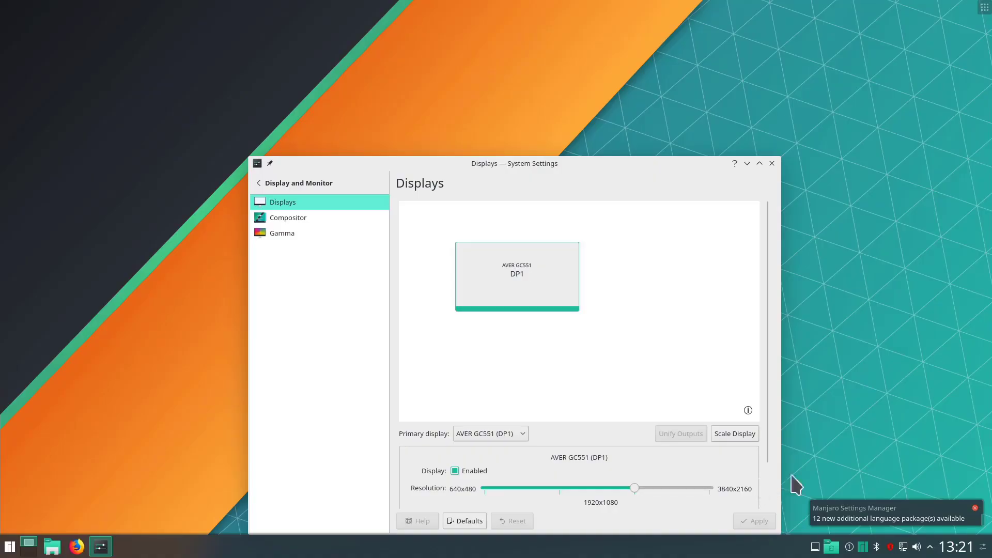
# Set the resolution back to 3840x2160 and apply it
pyautogui.moveTo(558, 164); pyautogui.dragTo(515, 70)
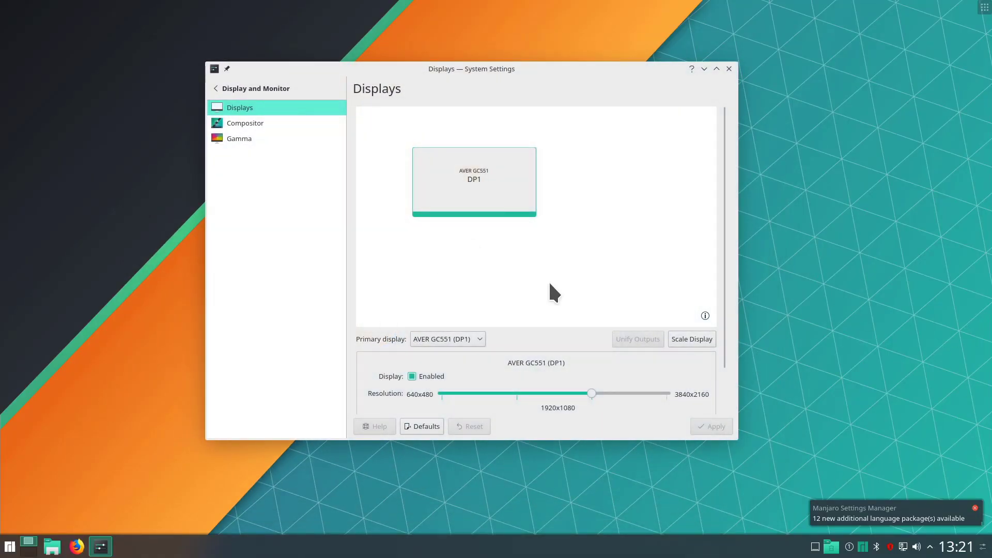
pyautogui.click(697, 340)
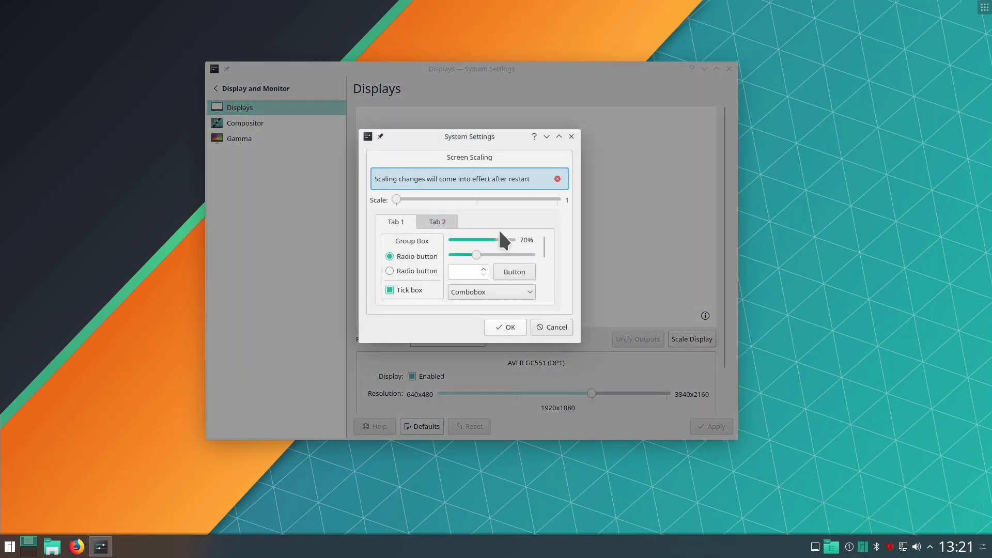
pyautogui.click(571, 136)
pyautogui.moveTo(591, 394); pyautogui.dragTo(734, 411)
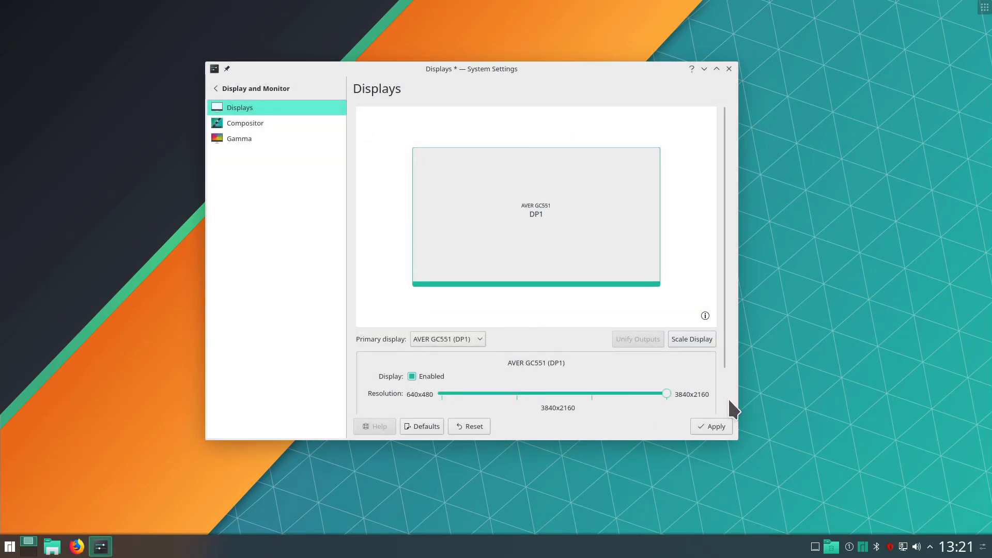
pyautogui.click(696, 339)
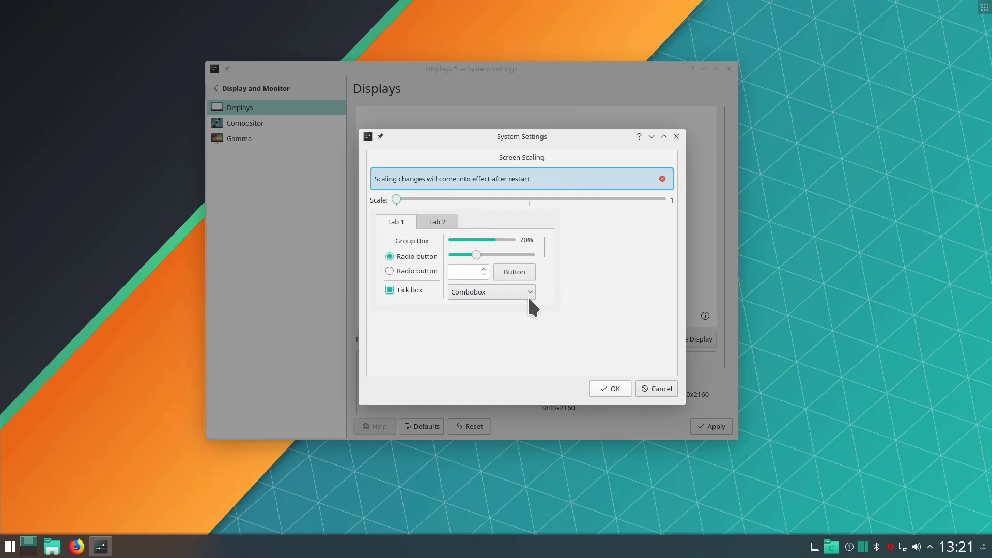
pyautogui.click(612, 390)
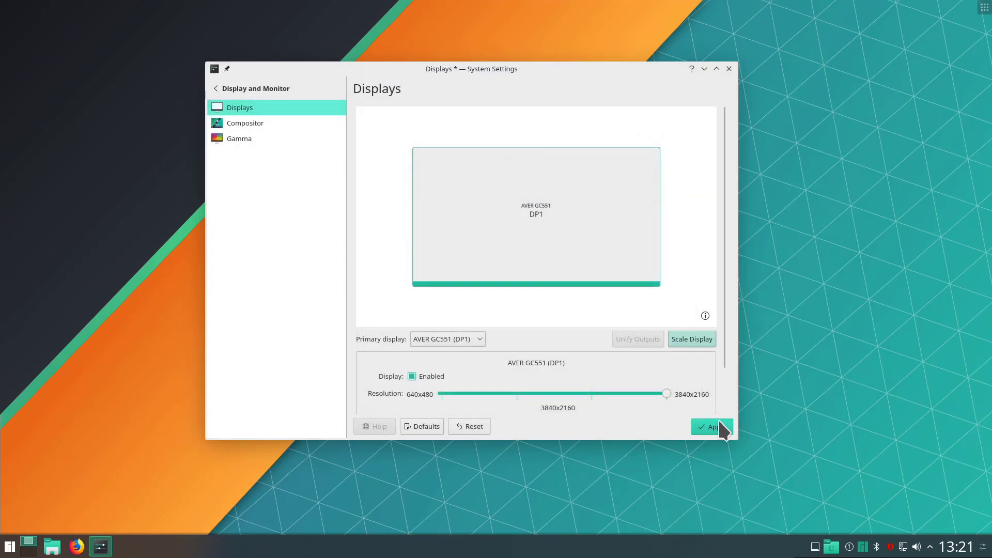
pyautogui.click(721, 428)
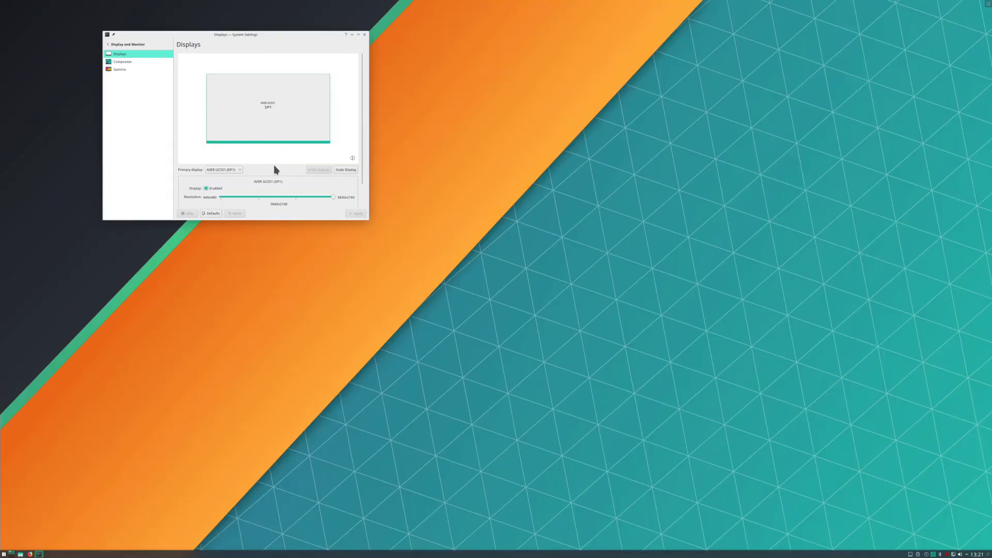
# Increase the screen scale factor and choose a 50.00 Hz refresh rate
pyautogui.click(343, 172)
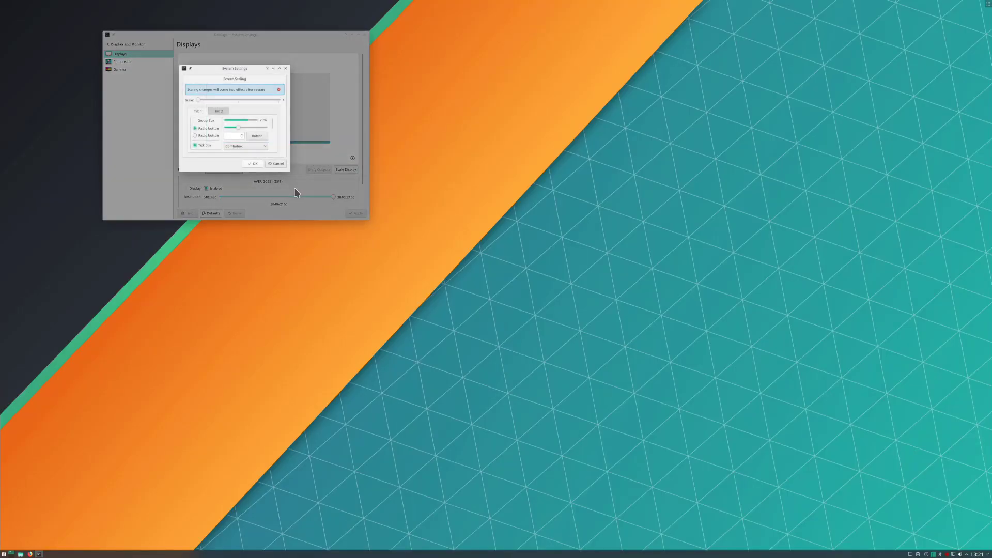
pyautogui.moveTo(198, 101); pyautogui.dragTo(245, 103)
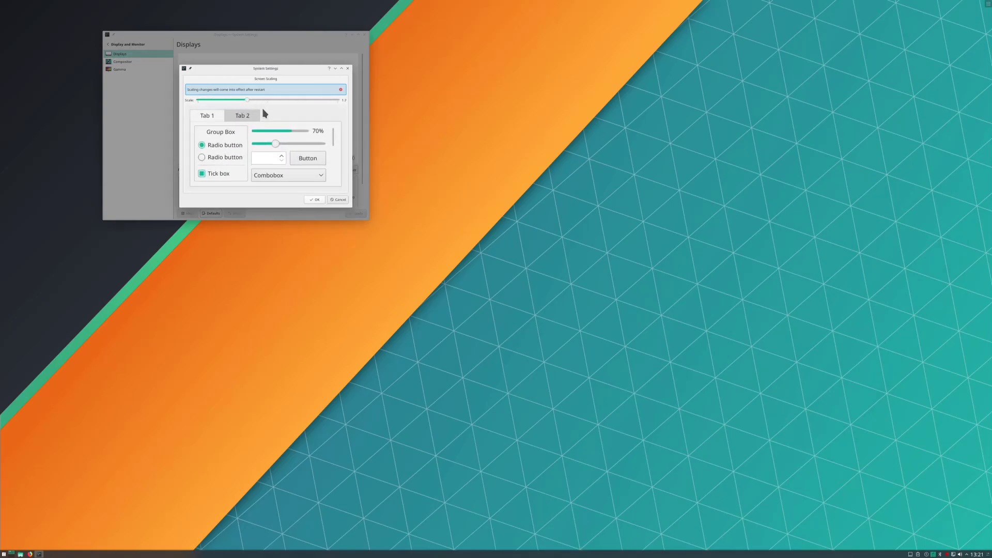
pyautogui.click(316, 199)
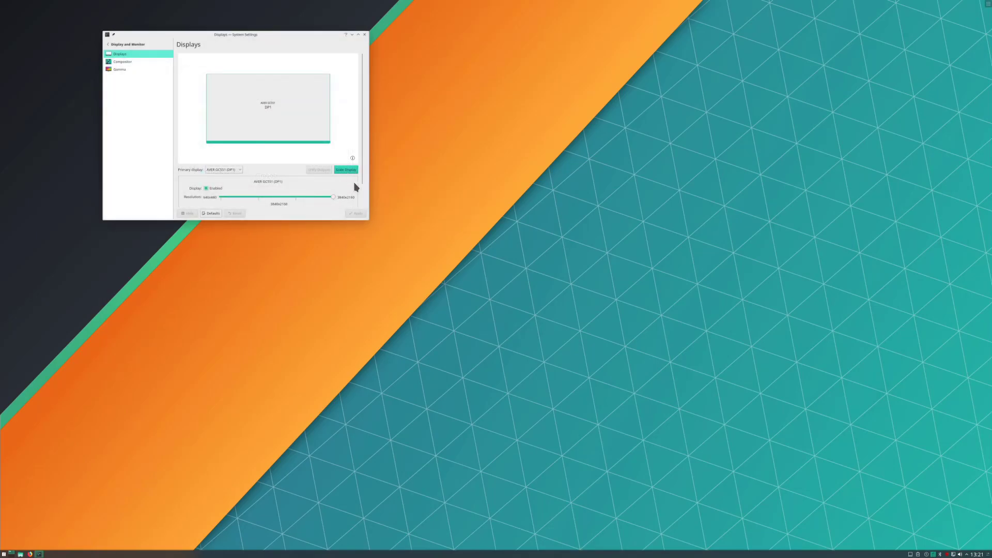
pyautogui.scroll(-1, 327, 178)
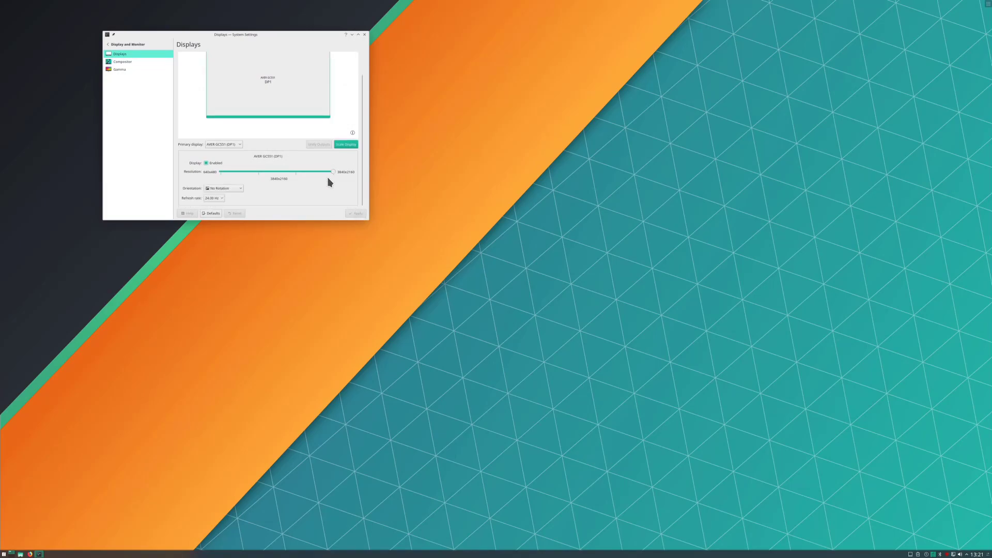
pyautogui.click(223, 198)
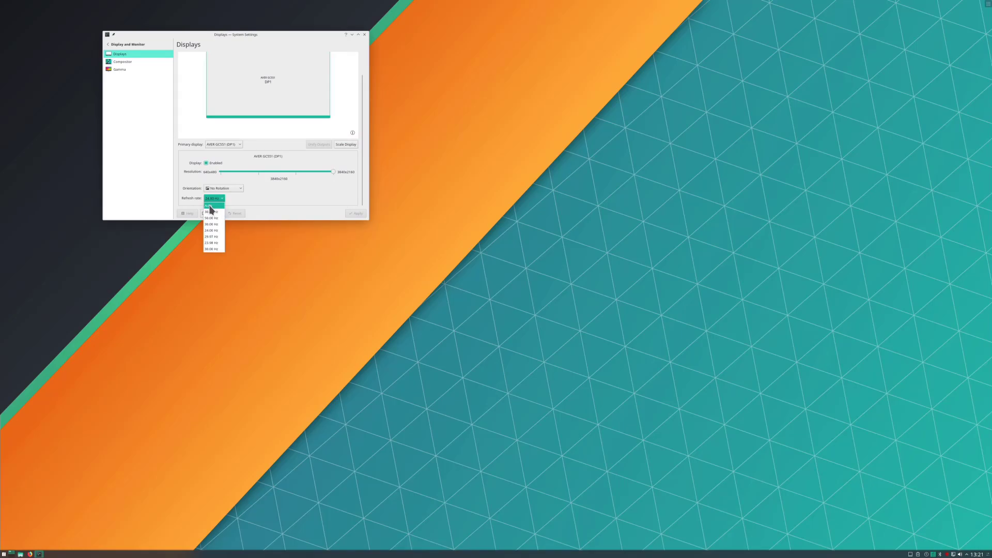
pyautogui.click(213, 218)
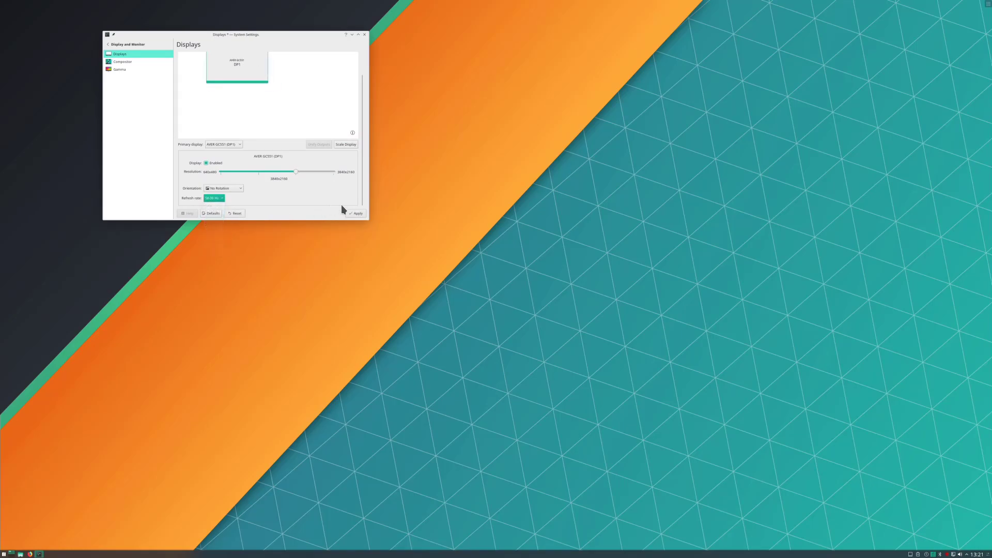
# Apply the 50 Hz refresh rate and bring the Display settings window back into view
pyautogui.click(358, 213)
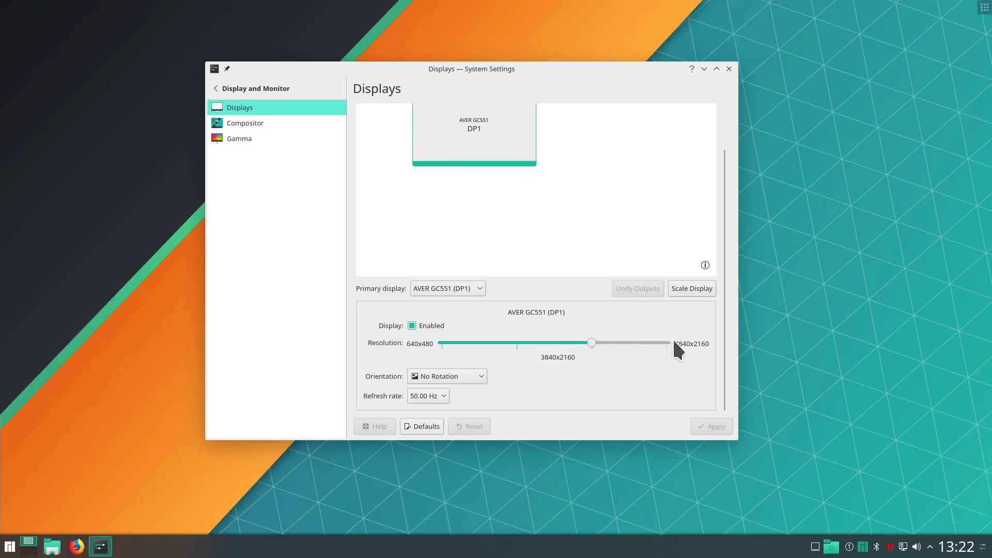
pyautogui.moveTo(508, 110); pyautogui.dragTo(461, 120)
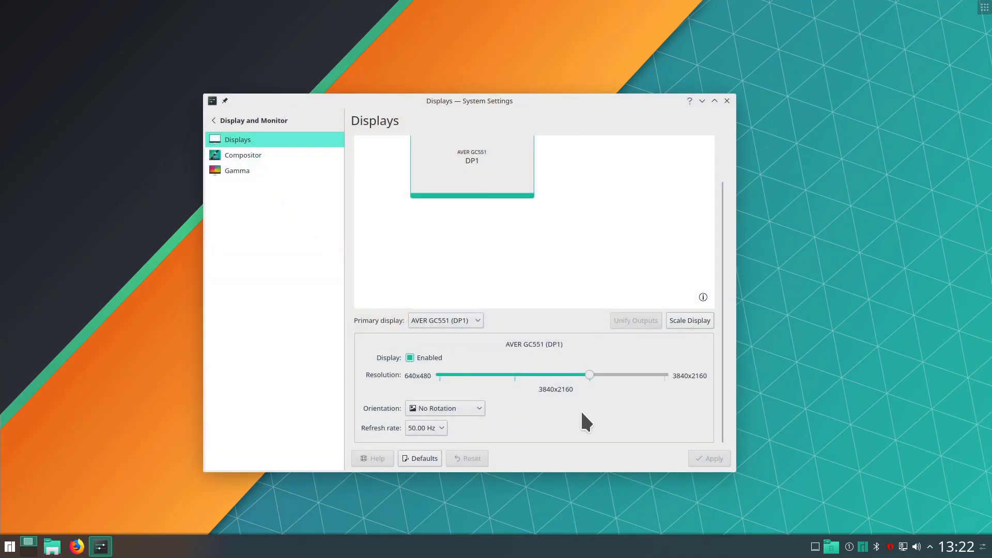
pyautogui.scroll(1, 582, 412)
pyautogui.scroll(-1, 548, 403)
pyautogui.scroll(2, 530, 406)
pyautogui.scroll(-1, 529, 403)
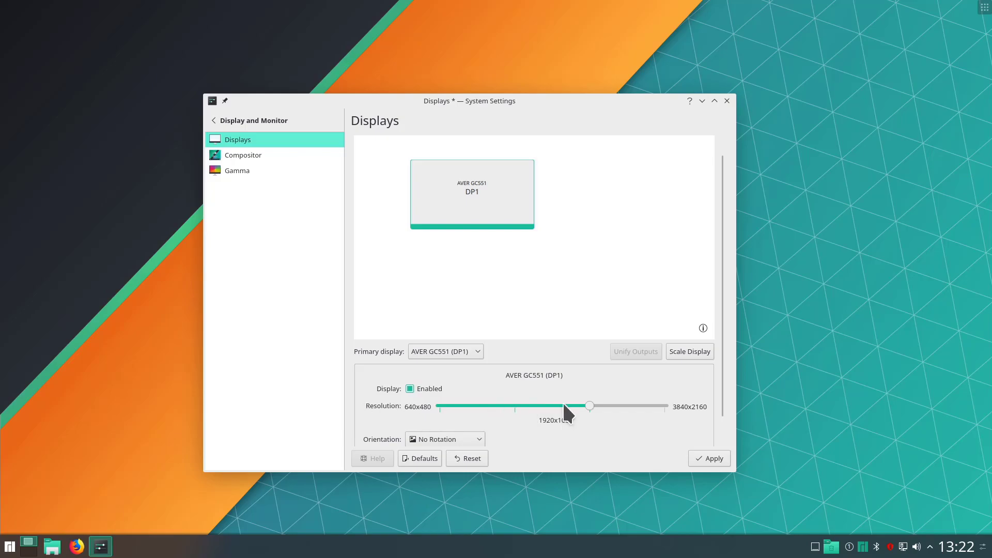
# Discard the pending scaling change and revert the unapplied display changes
pyautogui.click(701, 353)
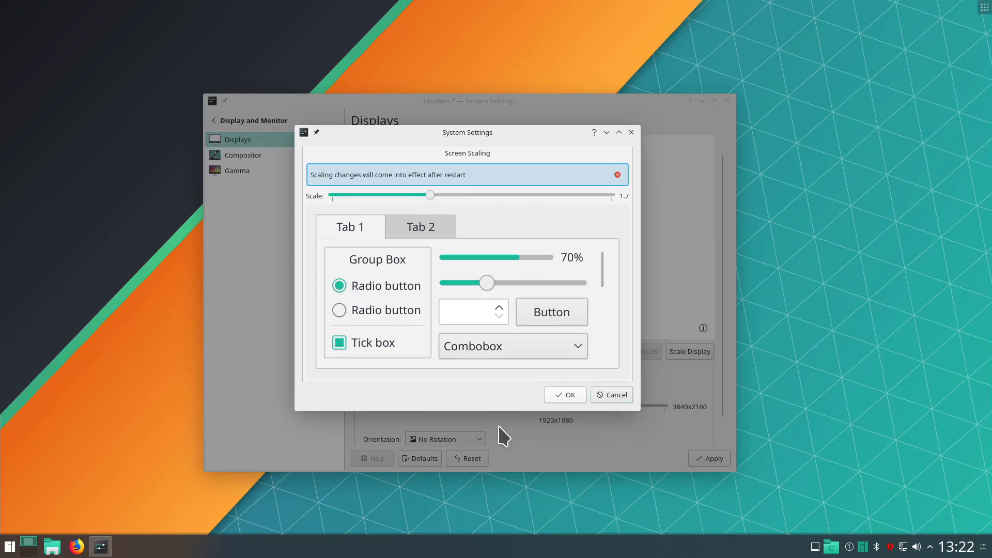
pyautogui.click(608, 397)
pyautogui.click(455, 460)
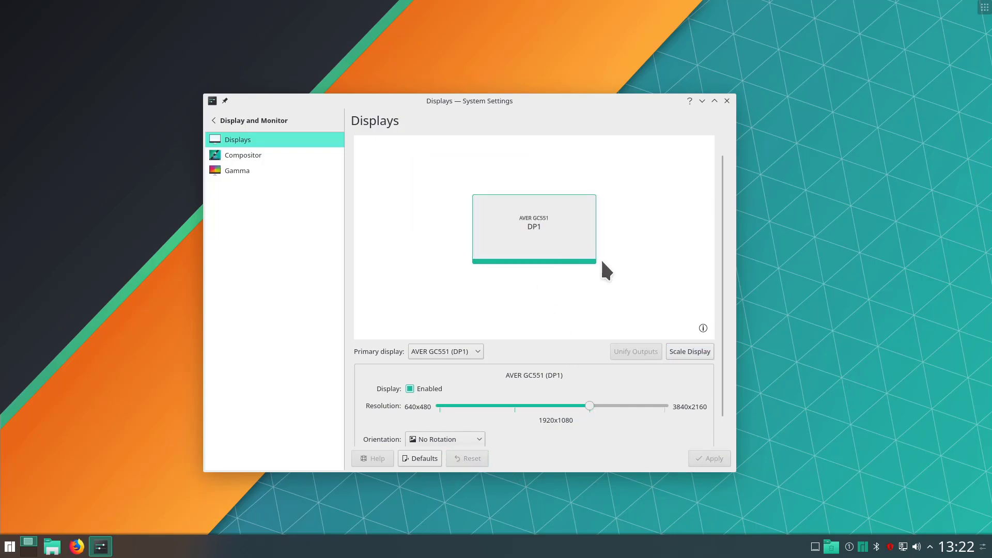
# Set the display scale to its minimum and apply DP1 at 1920x1080
pyautogui.click(690, 352)
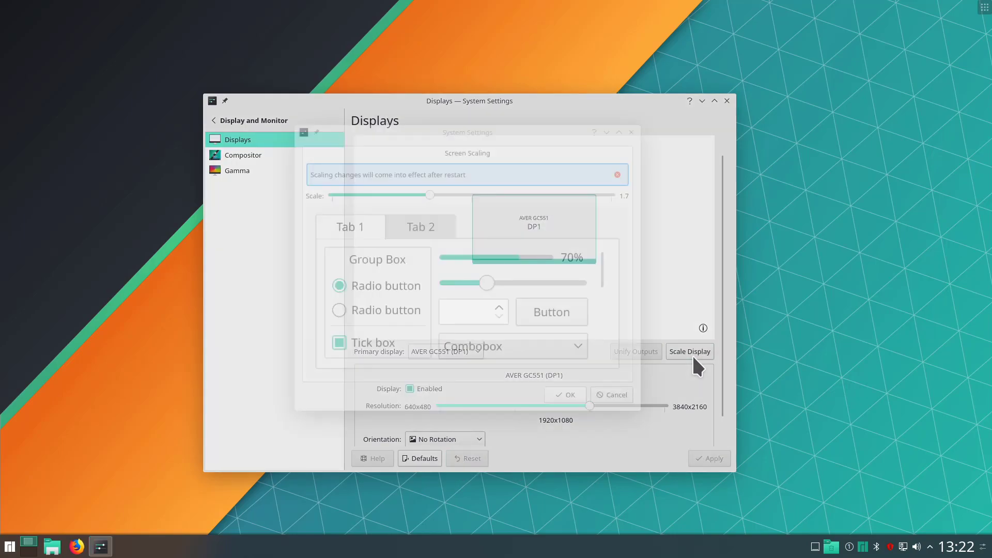
pyautogui.moveTo(432, 195); pyautogui.dragTo(308, 194)
pyautogui.click(566, 396)
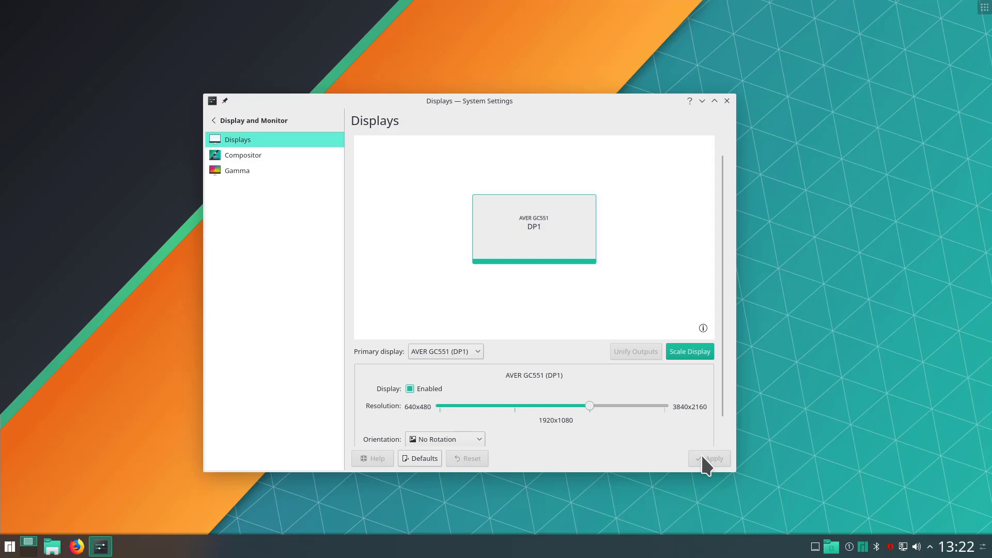
pyautogui.scroll(-1, 636, 408)
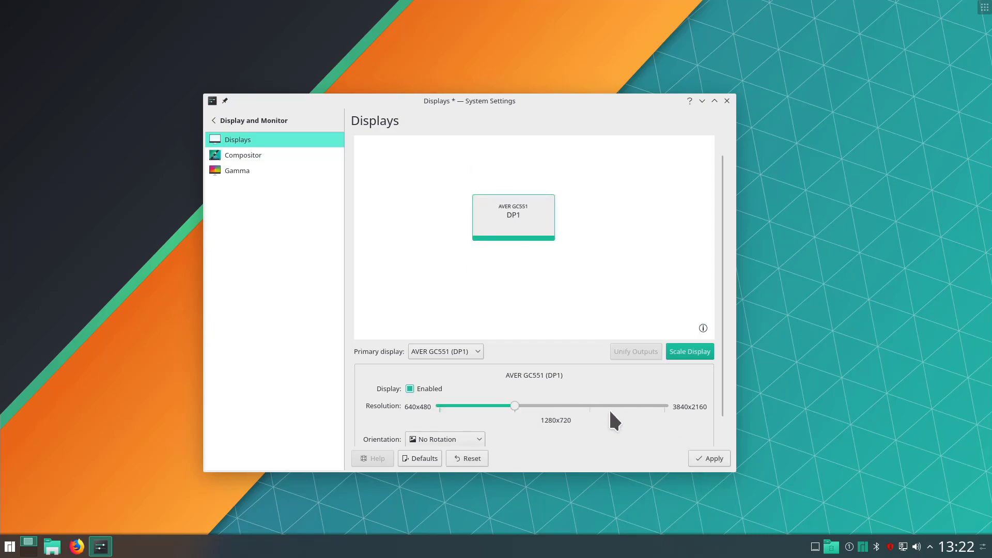
pyautogui.scroll(1, 609, 408)
pyautogui.click(718, 459)
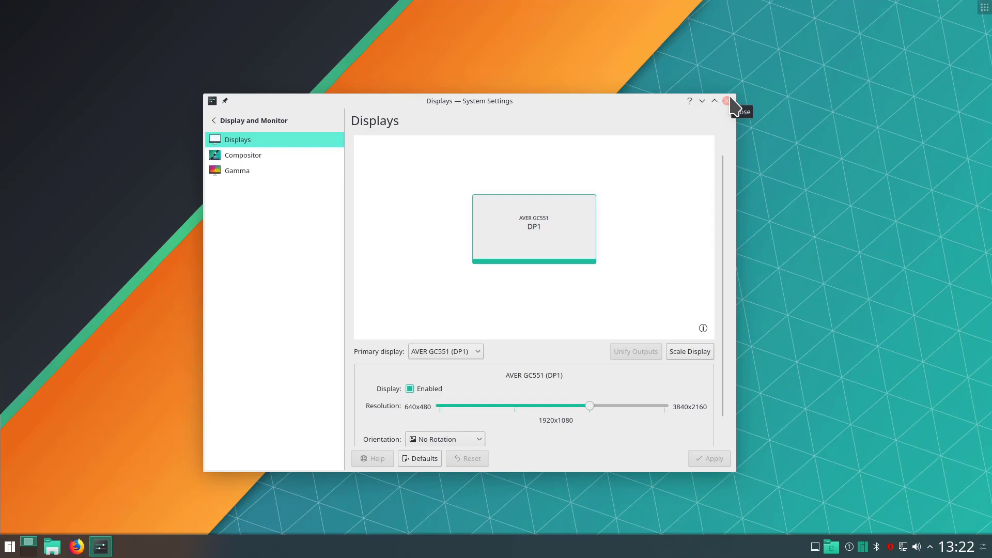
# Close System Settings, start Firefox and dismiss its privacy notice tab
pyautogui.click(728, 100)
pyautogui.click(9, 546)
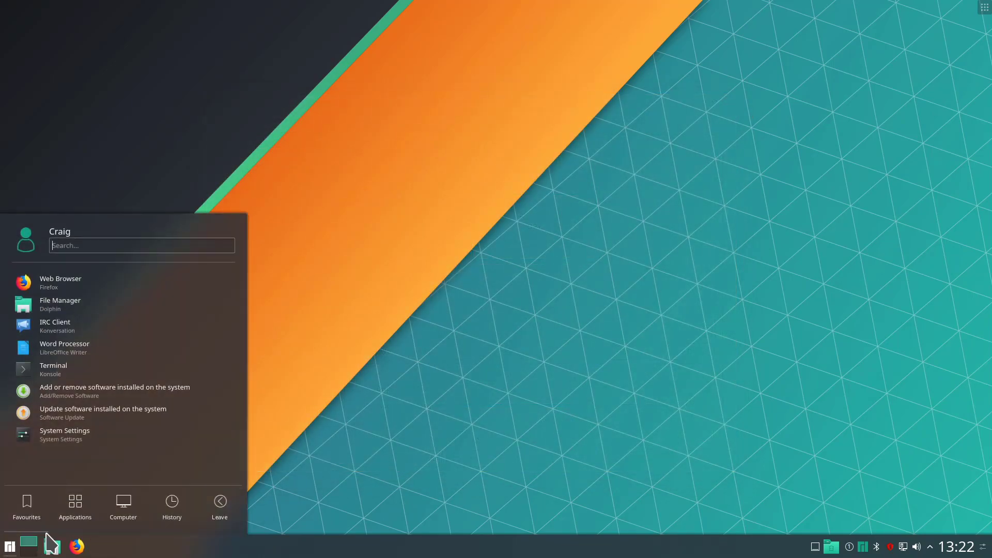
pyautogui.scroll(-2, 78, 413)
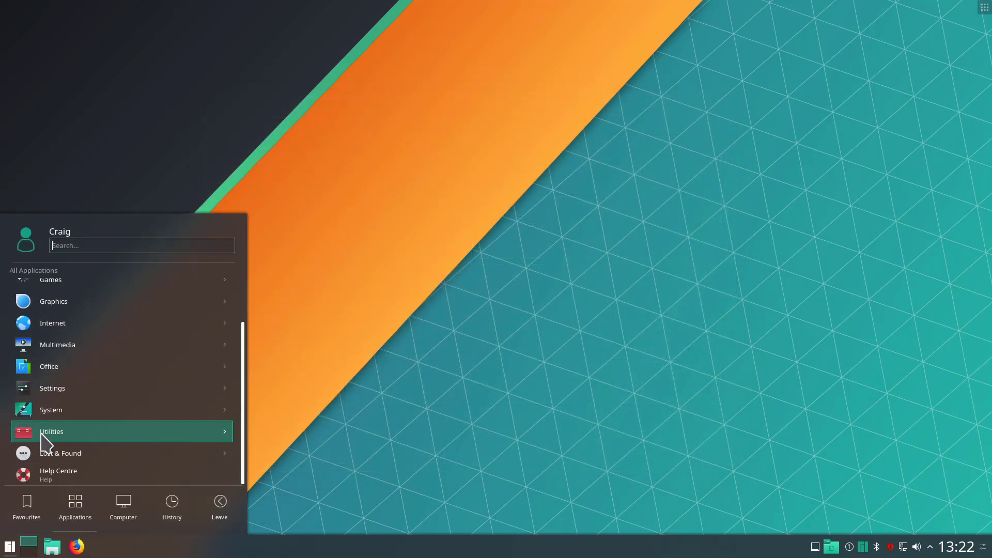
pyautogui.click(76, 546)
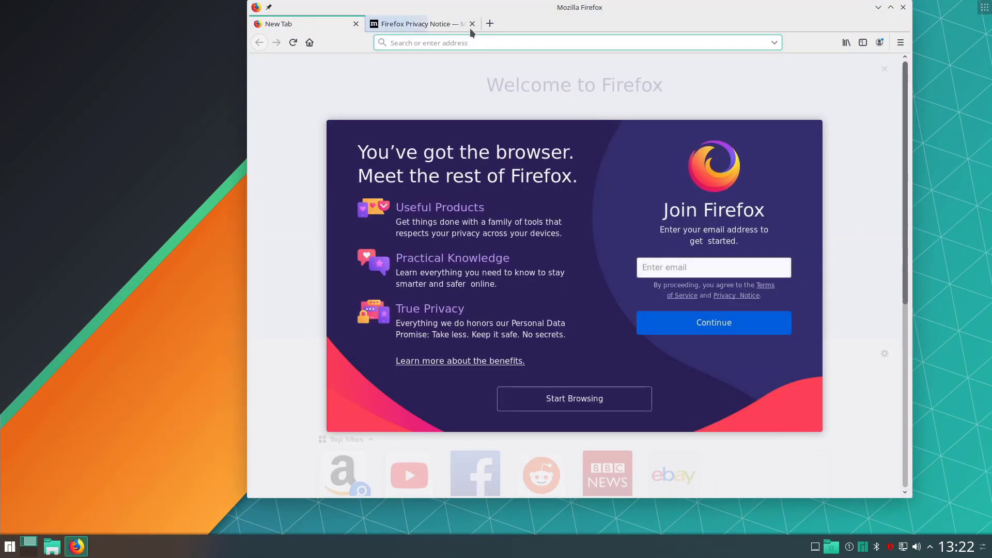
pyautogui.click(472, 25)
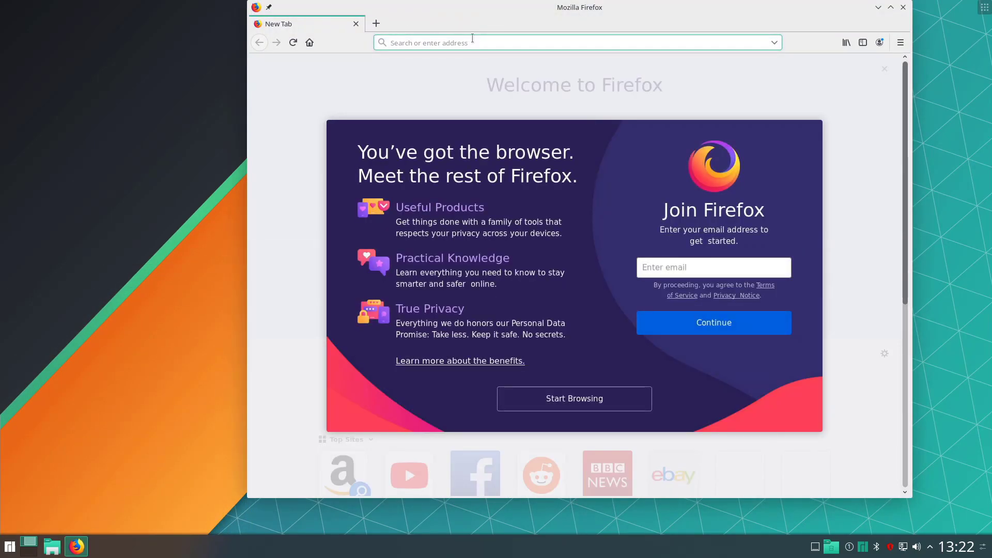
# On youtube.com, play 'Sweetie Bean | Funny Clips | Mr Bean Official', skip the ad, pause at 0:07
pyautogui.write('youtube.com')
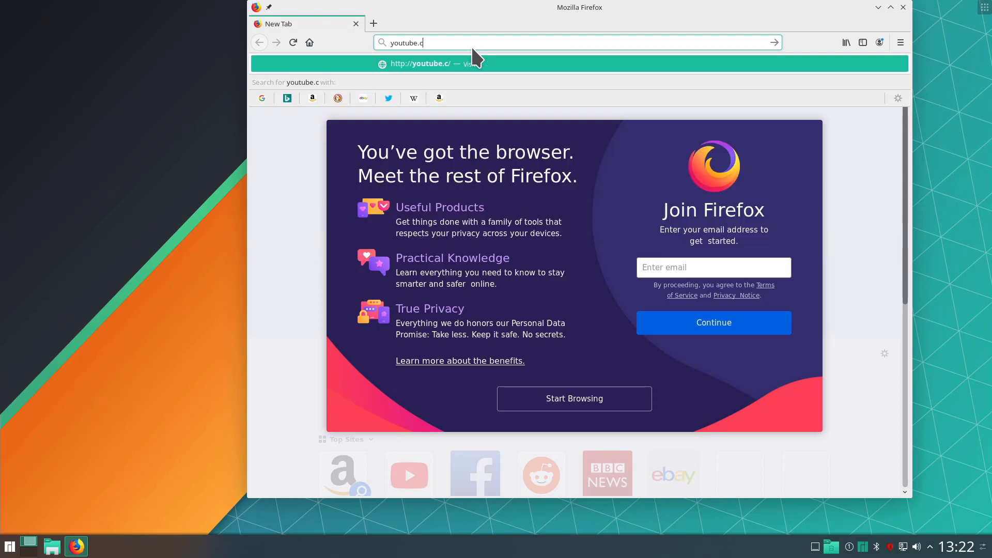
pyautogui.press('Return')
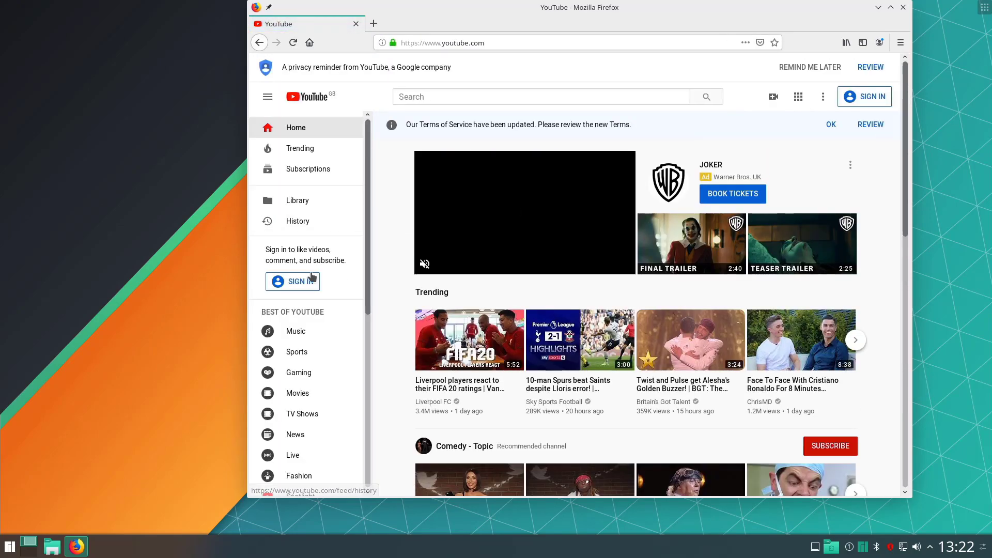
pyautogui.scroll(-1, 381, 261)
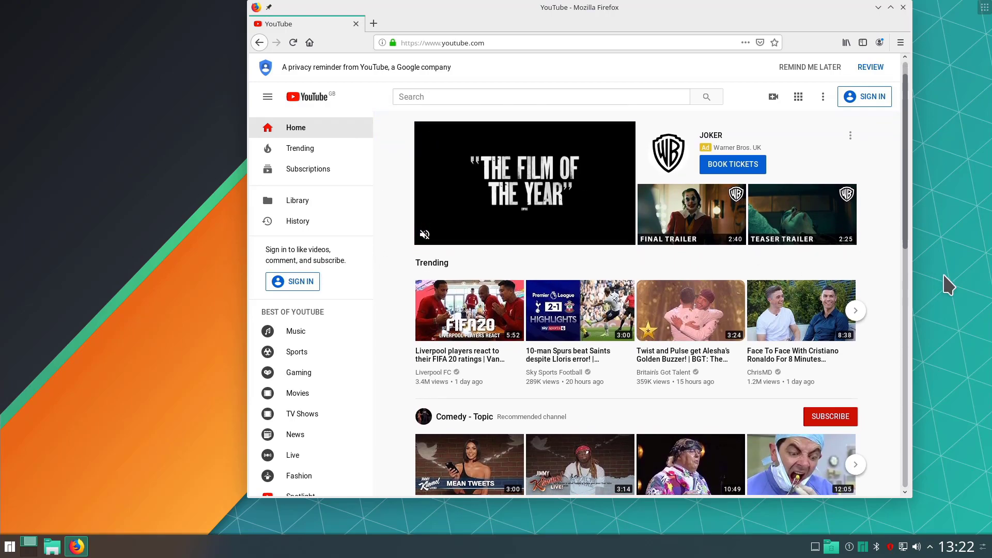
pyautogui.click(805, 458)
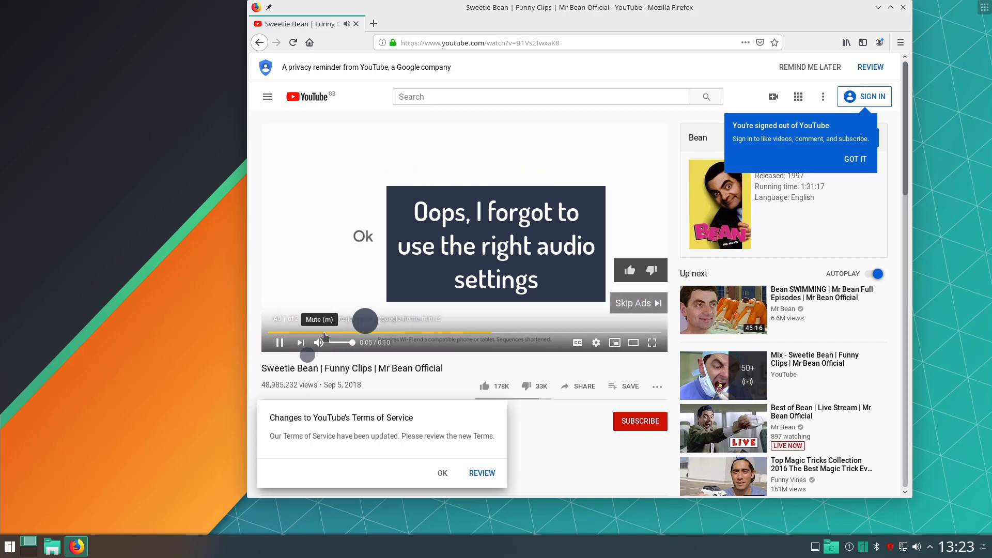
pyautogui.click(639, 304)
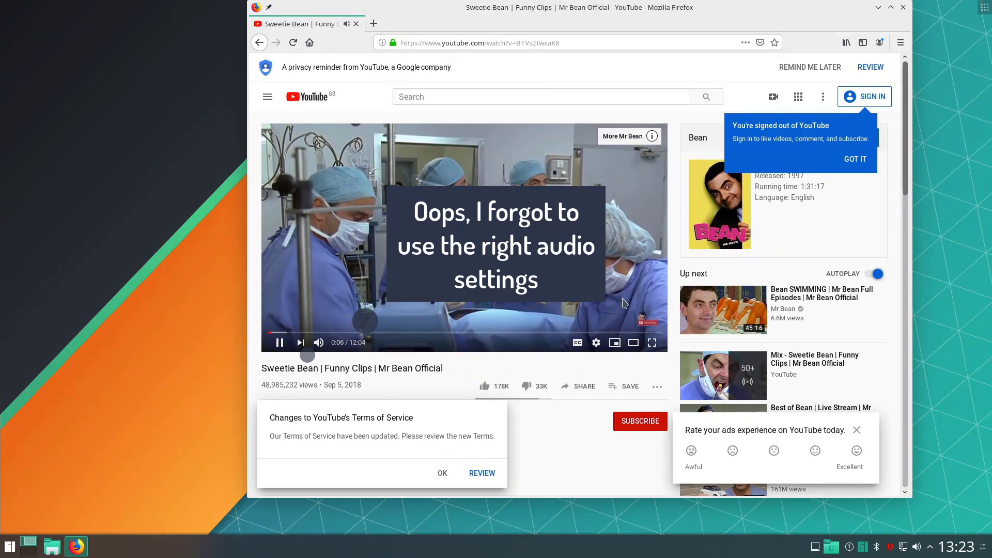
pyautogui.click(275, 350)
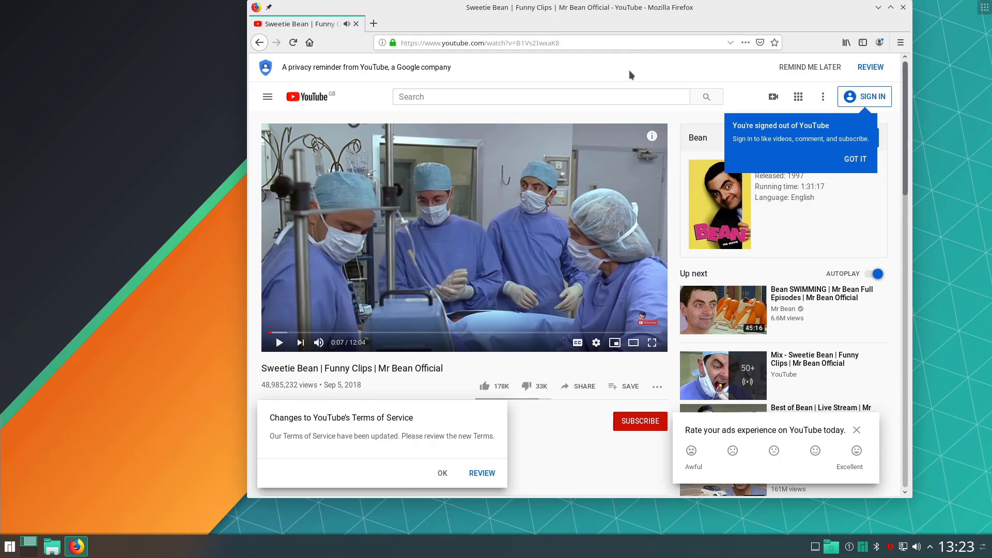
# Close Firefox and launch Add/Remove Software from the System category
pyautogui.click(356, 24)
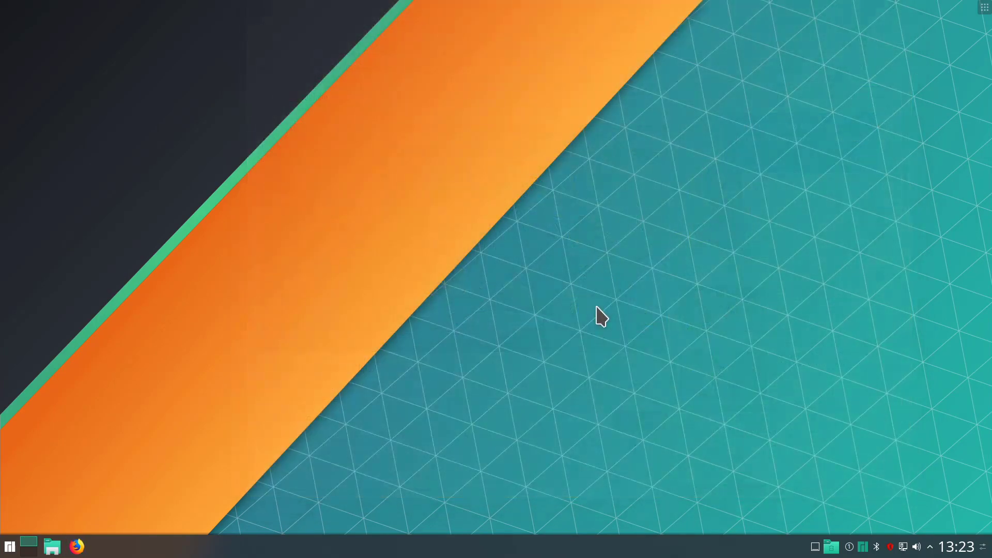
pyautogui.click(9, 547)
pyautogui.scroll(-2, 95, 357)
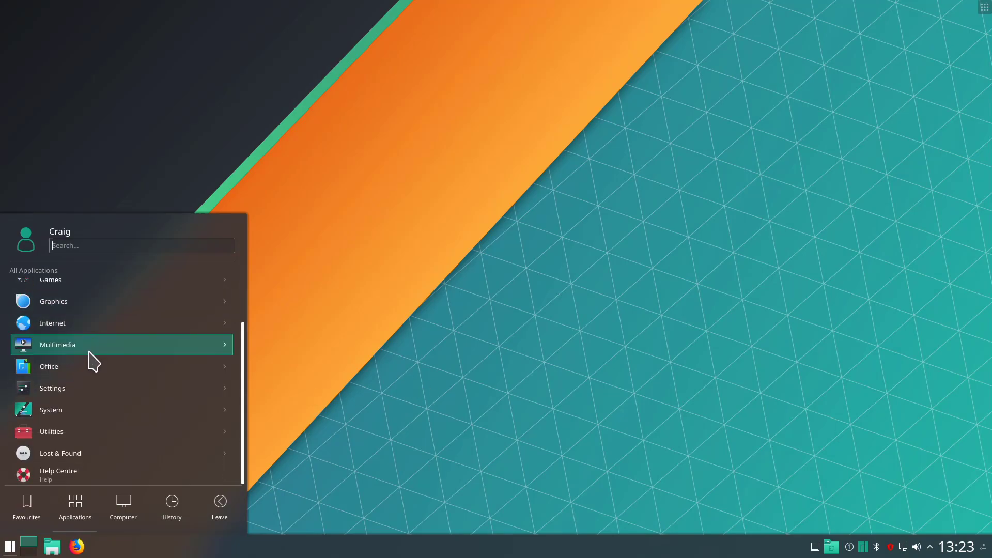
pyautogui.click(62, 410)
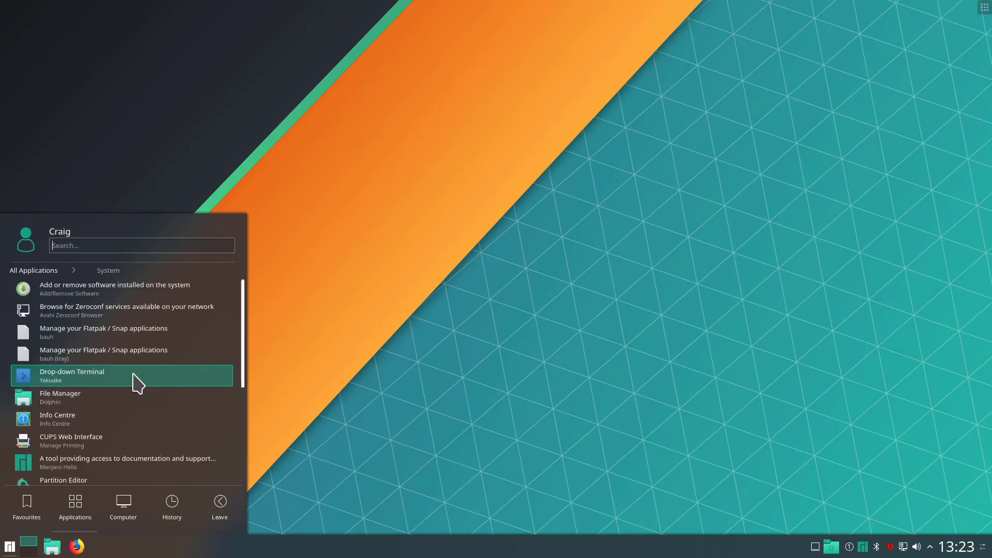
pyautogui.click(158, 287)
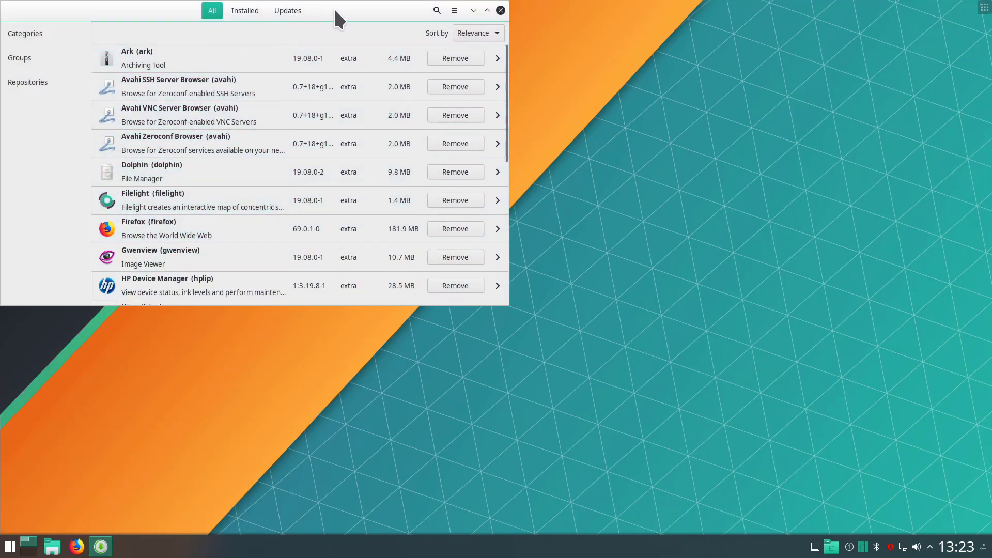
pyautogui.moveTo(336, 19); pyautogui.dragTo(402, 55)
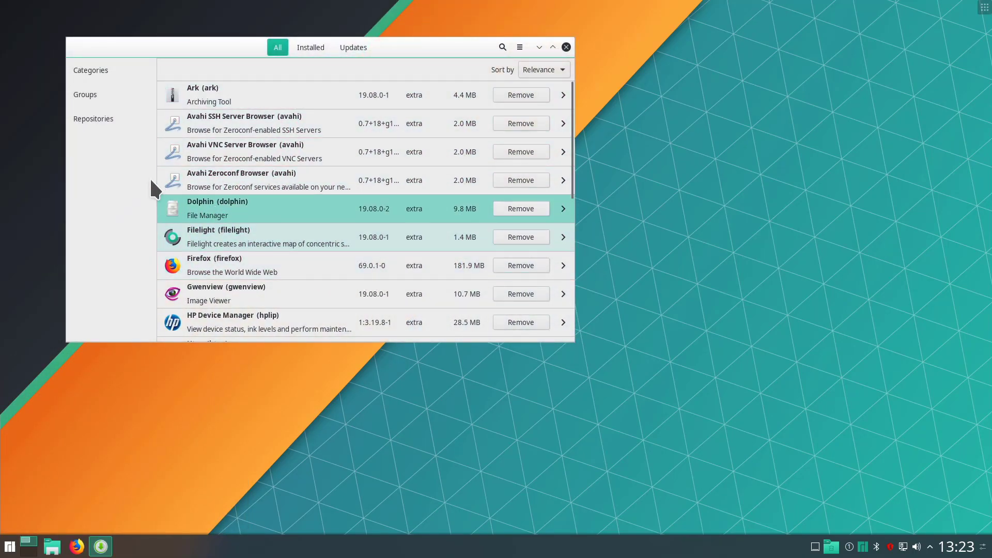
# Apply all five pending updates (108.9 MB), authorising with the account password
pyautogui.scroll(-5, 270, 248)
pyautogui.scroll(5, 269, 247)
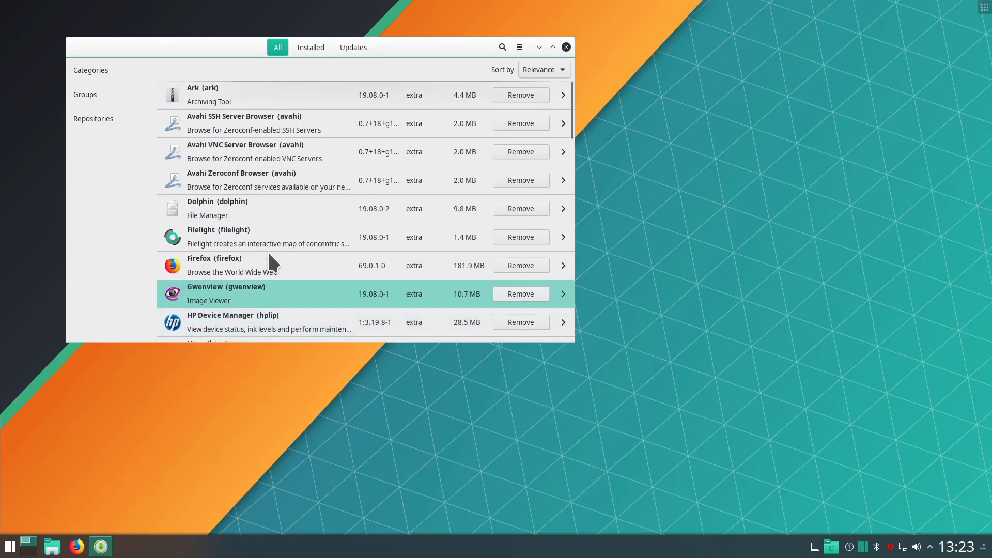
pyautogui.click(369, 52)
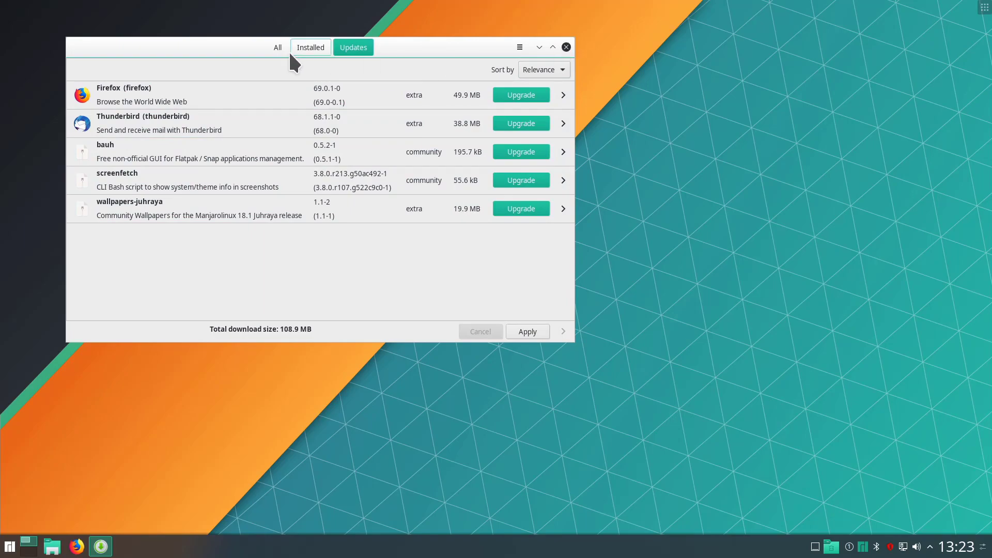
pyautogui.click(526, 332)
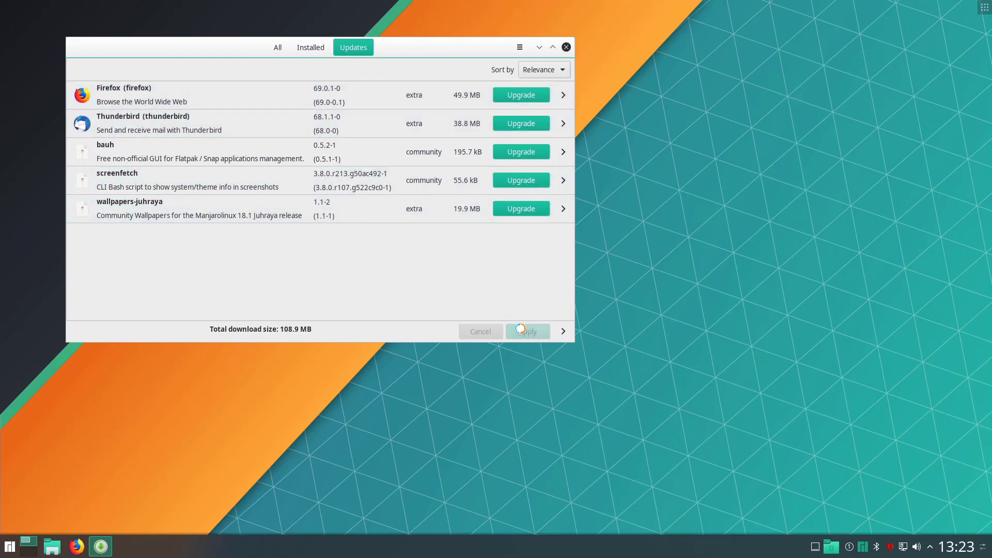
pyautogui.write('******')
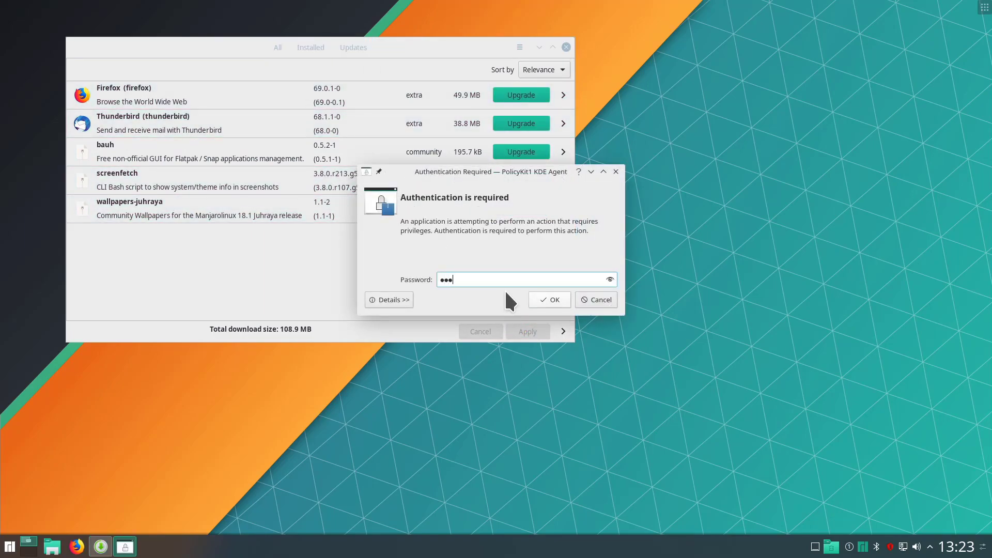
pyautogui.press('Return')
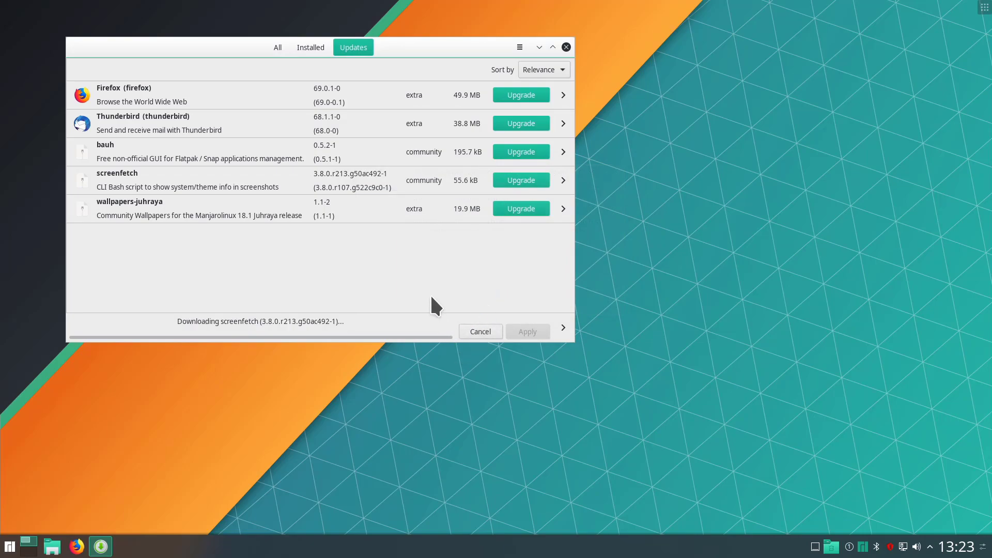
pyautogui.click(76, 547)
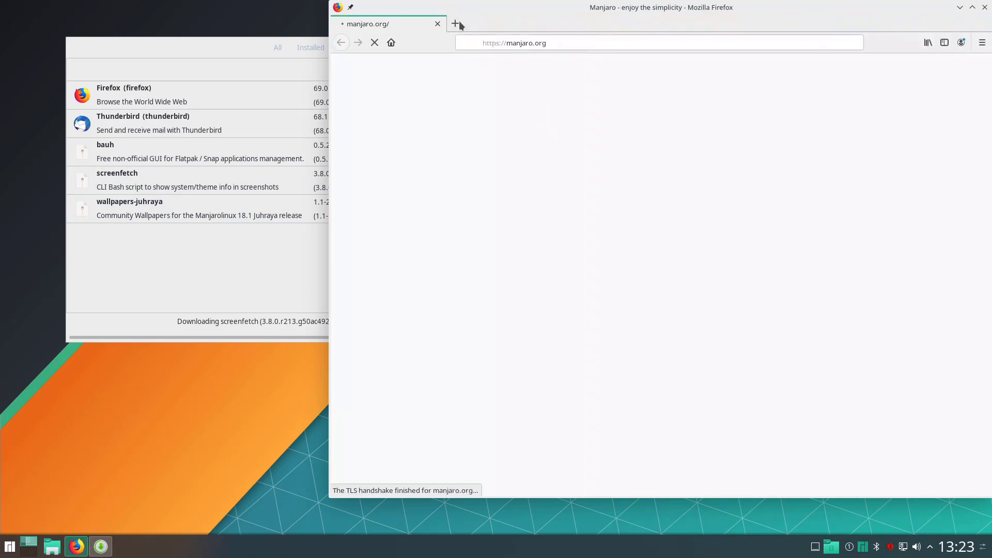
# Load the iLO 4 page at 10.50.101.30, accept the certificate risk, and enter the local user name
pyautogui.write('10')
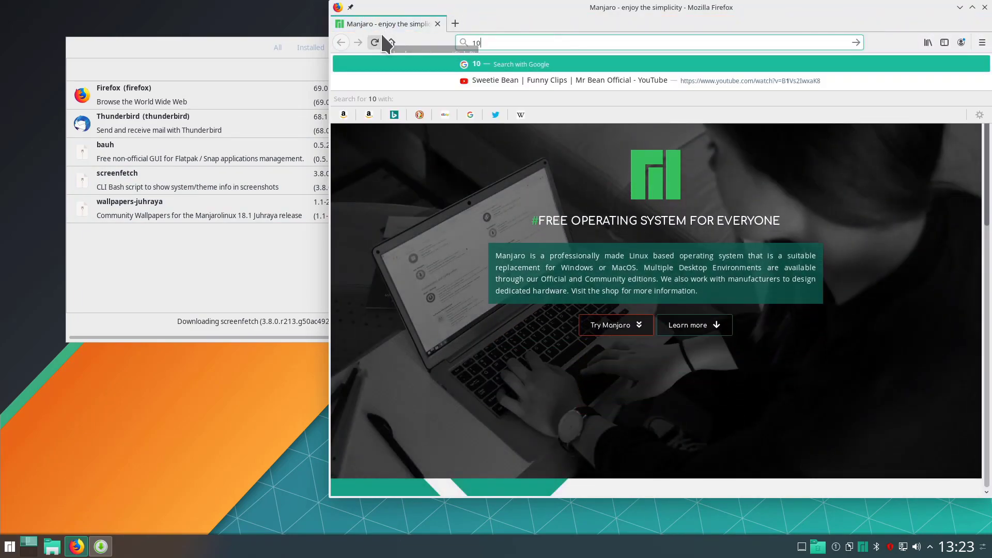
pyautogui.write('.50.101.30')
pyautogui.press('Return')
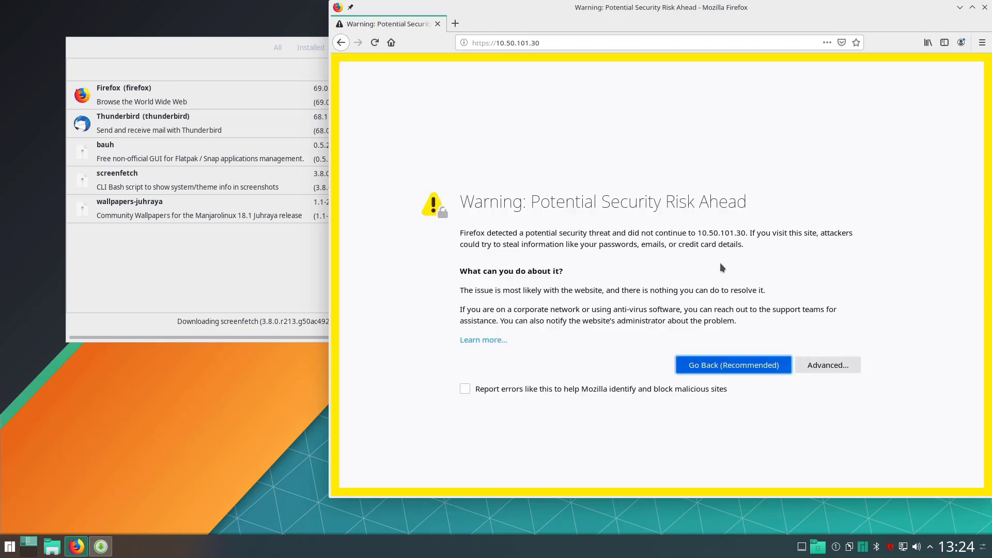
pyautogui.click(842, 366)
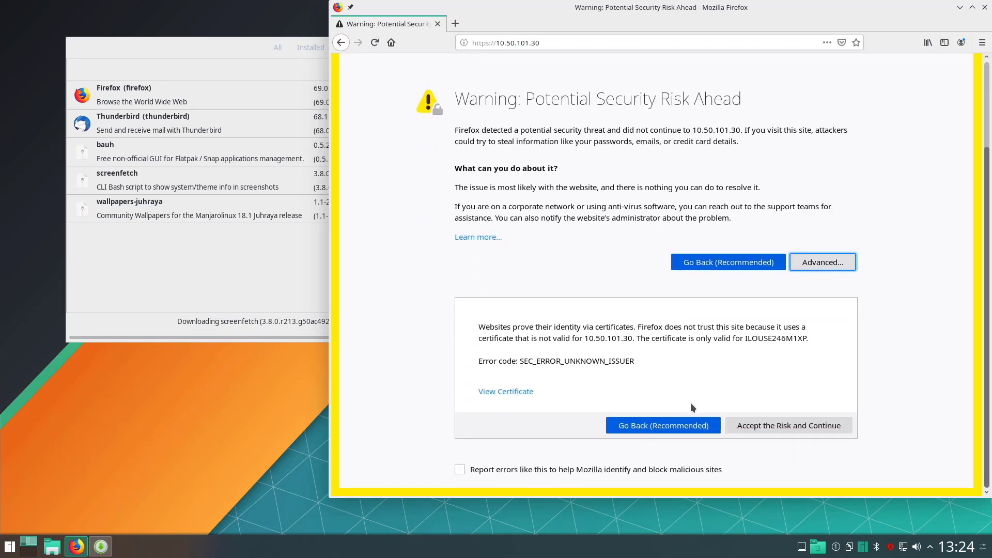
pyautogui.click(835, 430)
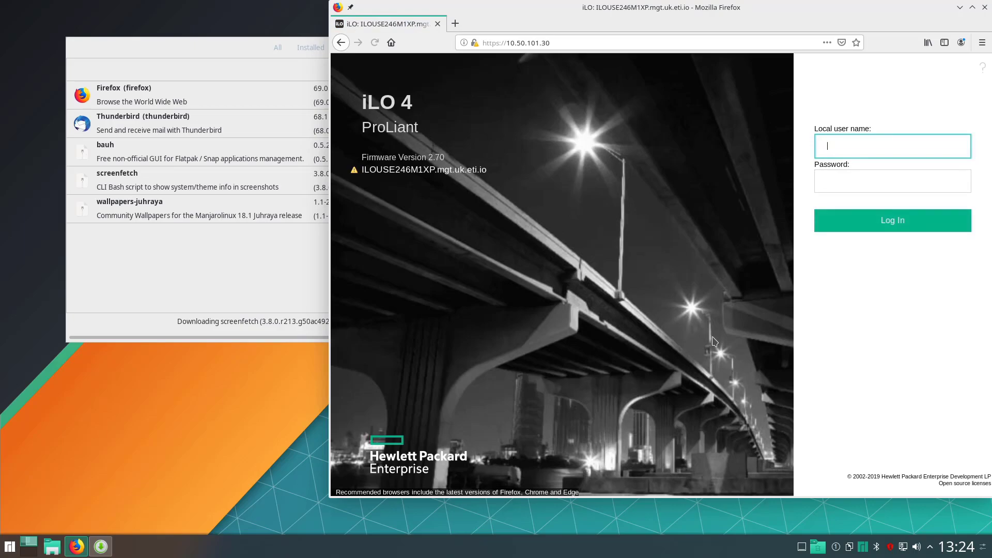
pyautogui.write('Administrator')
pyautogui.press('Tab')
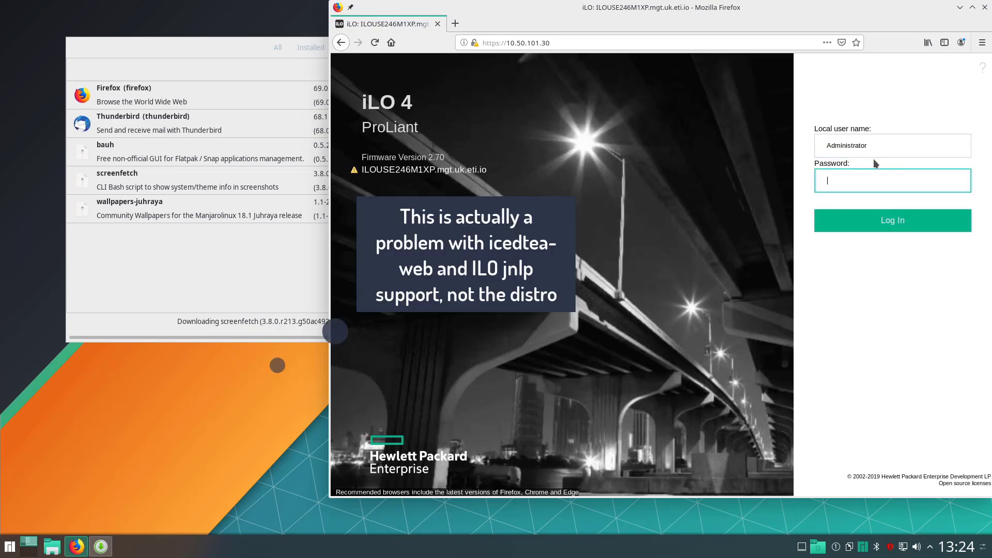
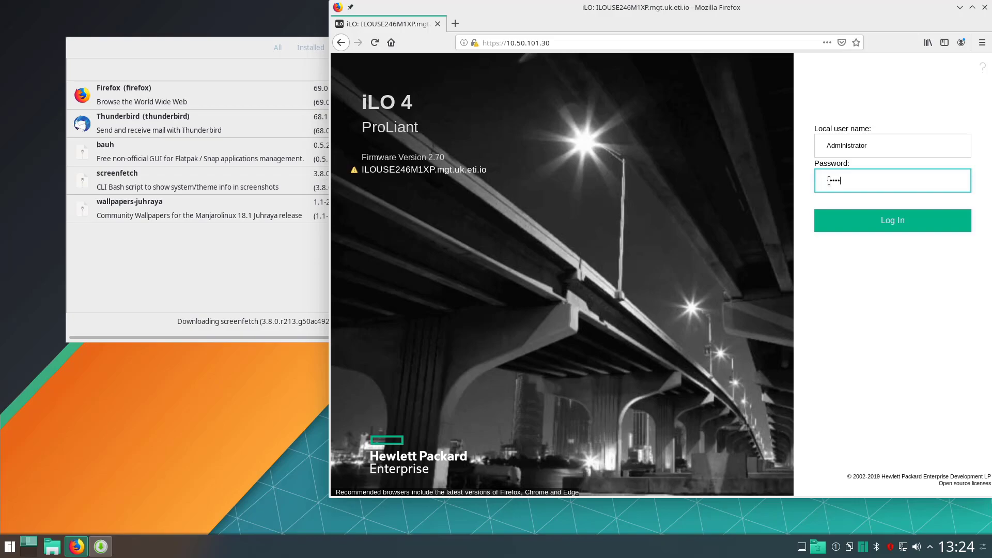
# Log in to iLO 4 and launch the Java Web Start console, opening iLO-jirc.jnlp with Firefox
pyautogui.click(887, 225)
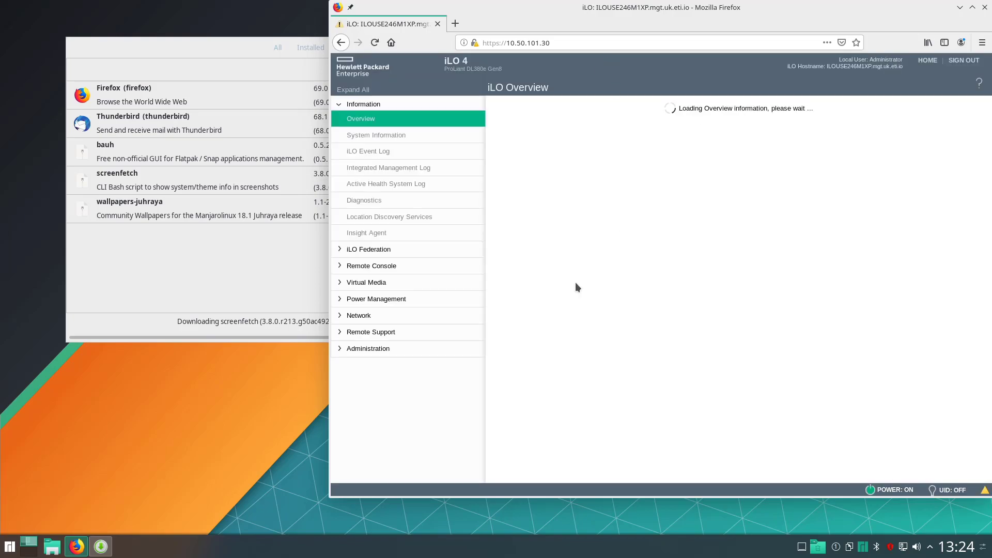
pyautogui.moveTo(648, 15)
pyautogui.mouseDown()
pyautogui.moveTo(541, 20)
pyautogui.moveTo(606, 50)
pyautogui.moveTo(639, 8)
pyautogui.moveTo(653, 9)
pyautogui.mouseUp()
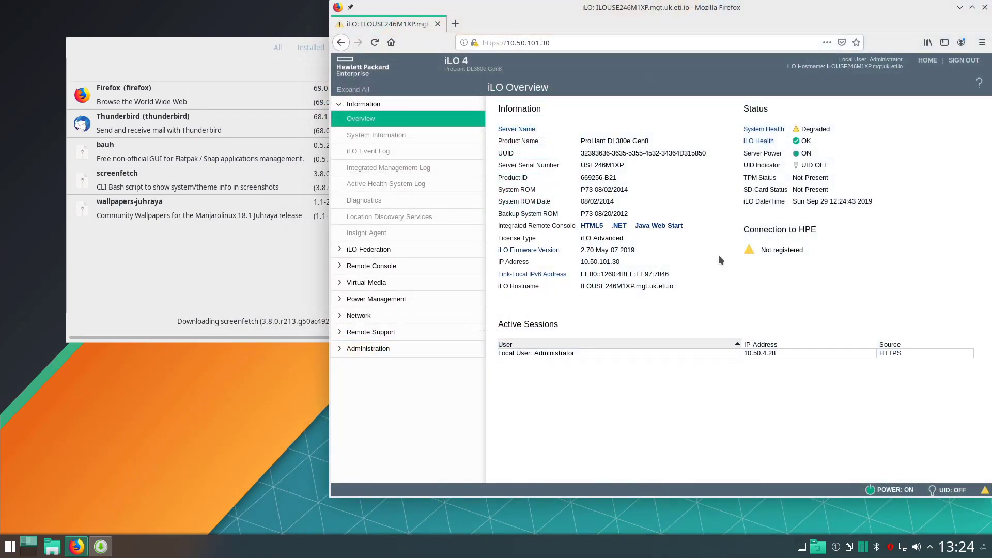
pyautogui.click(660, 225)
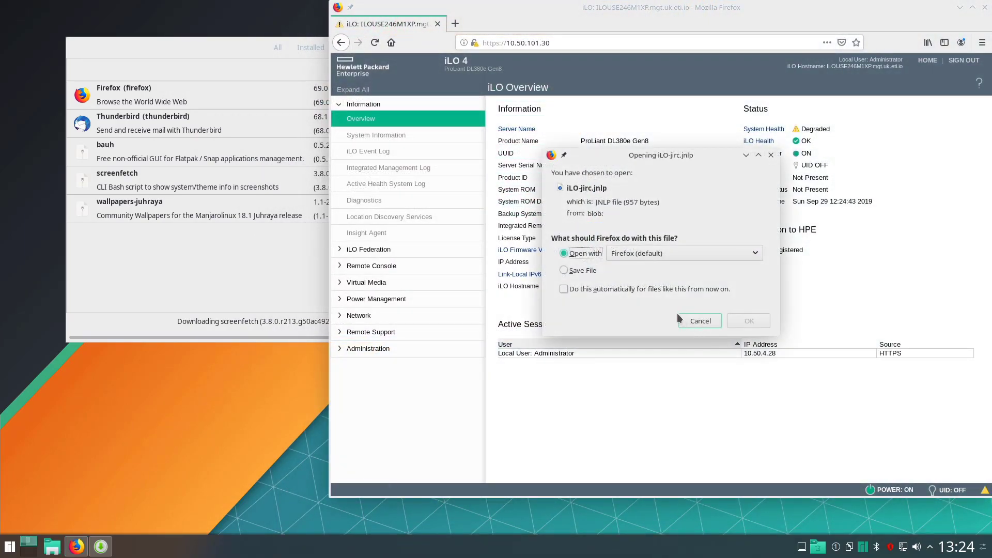
pyautogui.click(735, 250)
pyautogui.click(640, 256)
pyautogui.click(749, 321)
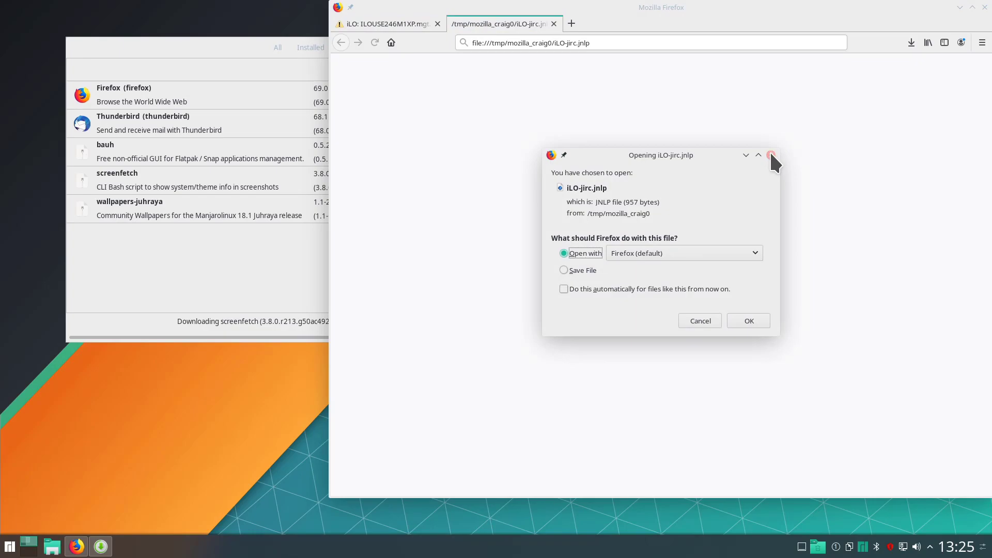
# Dismiss the jnlp prompt and tab, retry the console launch, and switch to the software manager
pyautogui.click(771, 155)
pyautogui.click(554, 23)
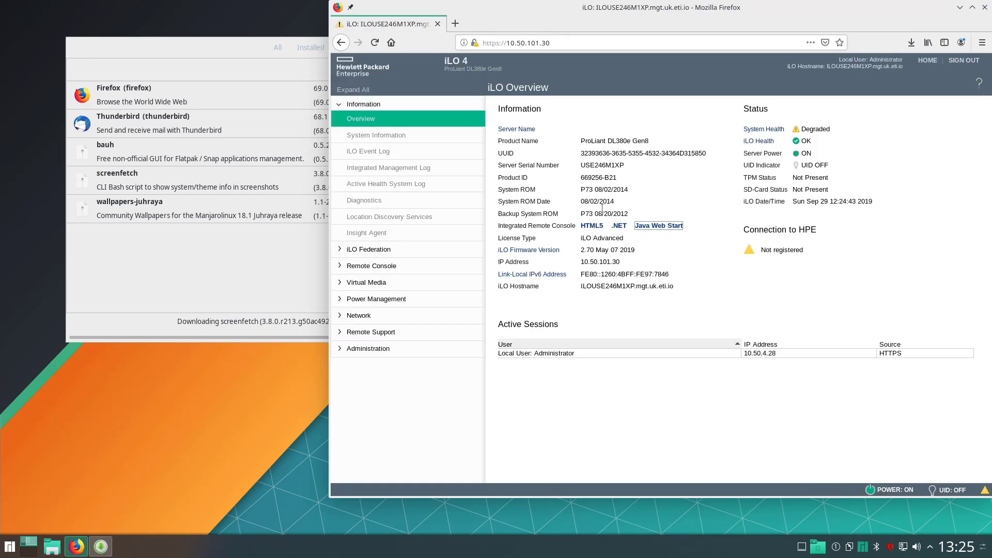
pyautogui.click(680, 230)
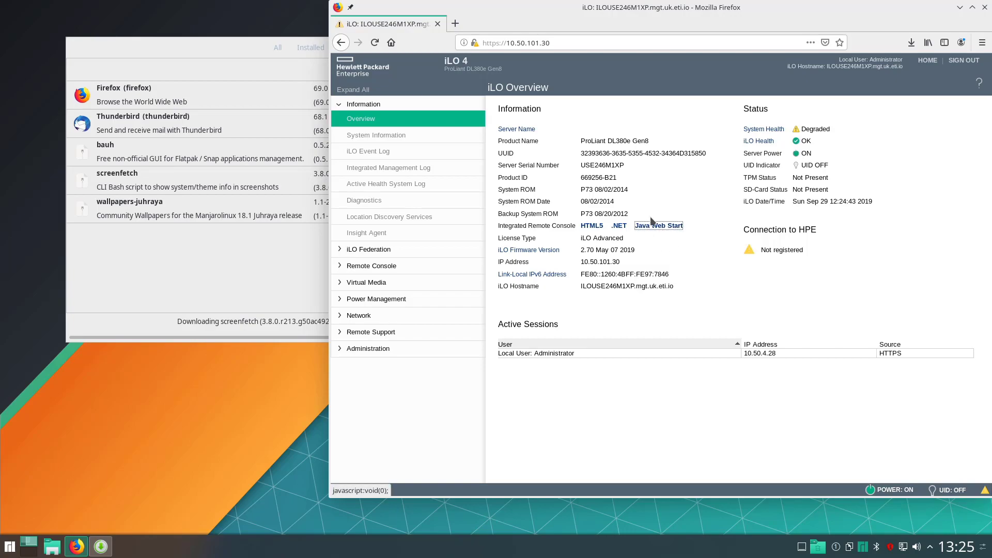
pyautogui.click(235, 49)
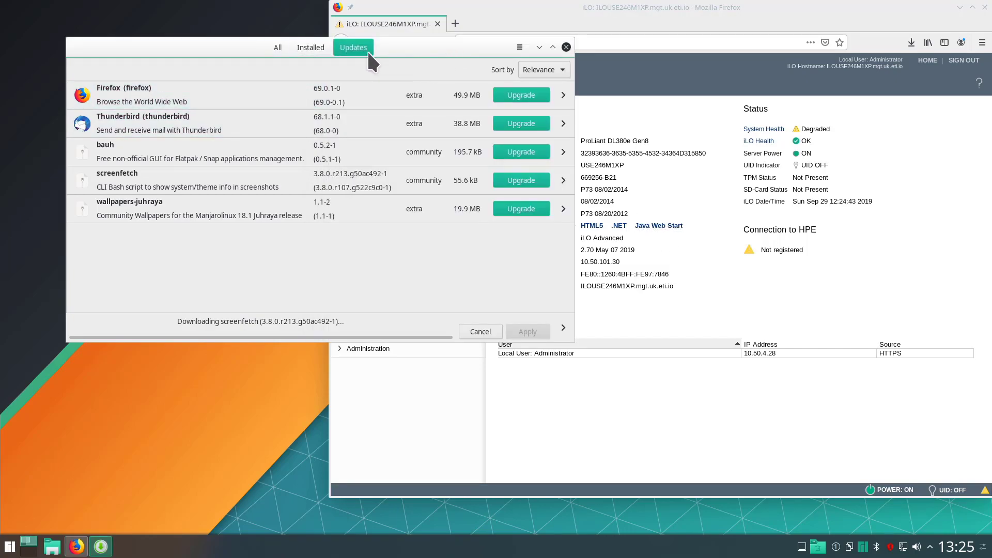
# Launch Add/Remove Software and browse its All and Groups package lists
pyautogui.click(7, 548)
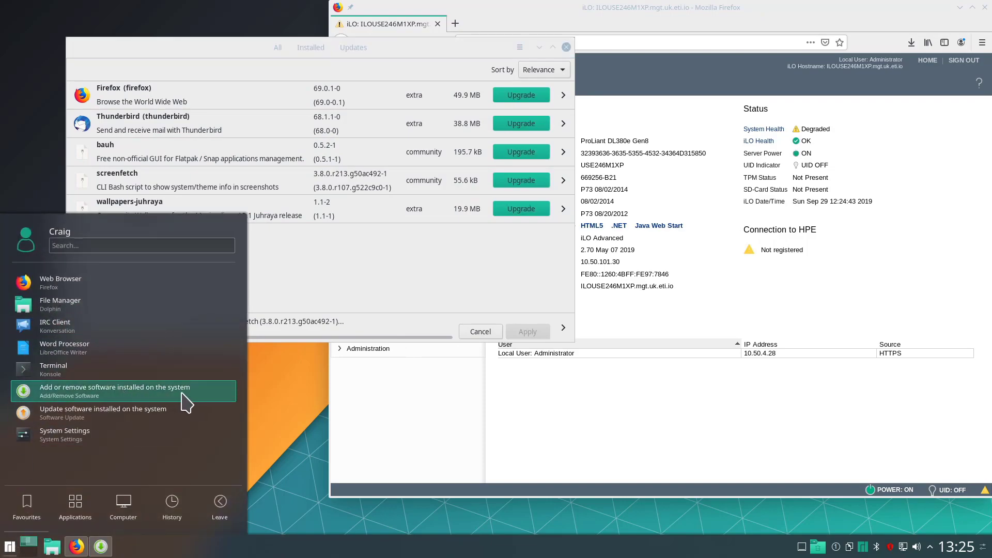
pyautogui.click(111, 395)
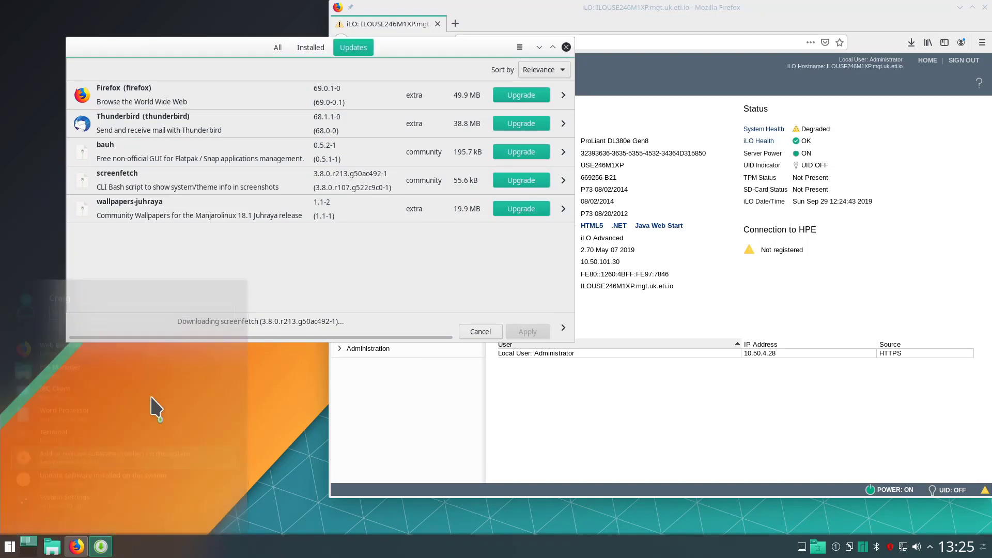
pyautogui.moveTo(418, 44); pyautogui.dragTo(450, 88)
pyautogui.click(310, 92)
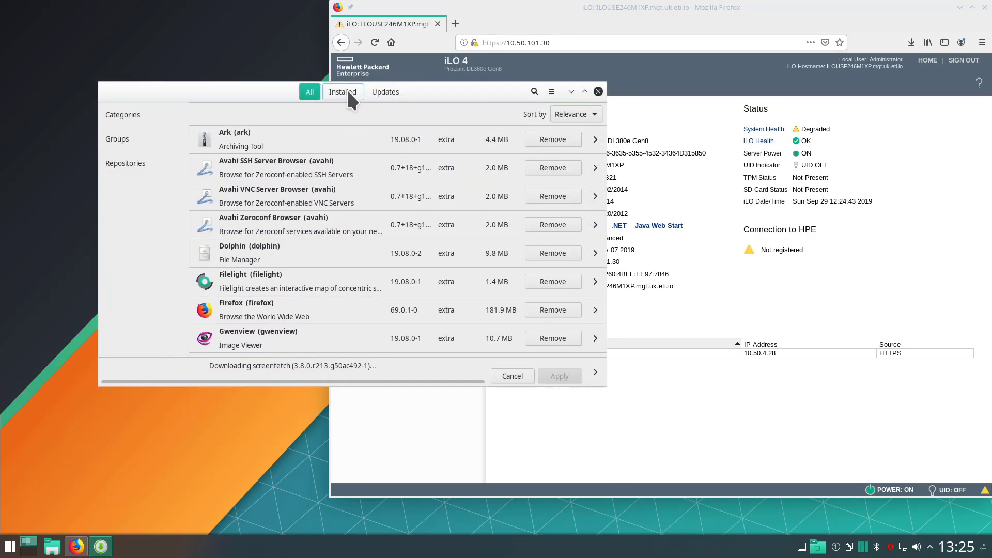
pyautogui.click(136, 146)
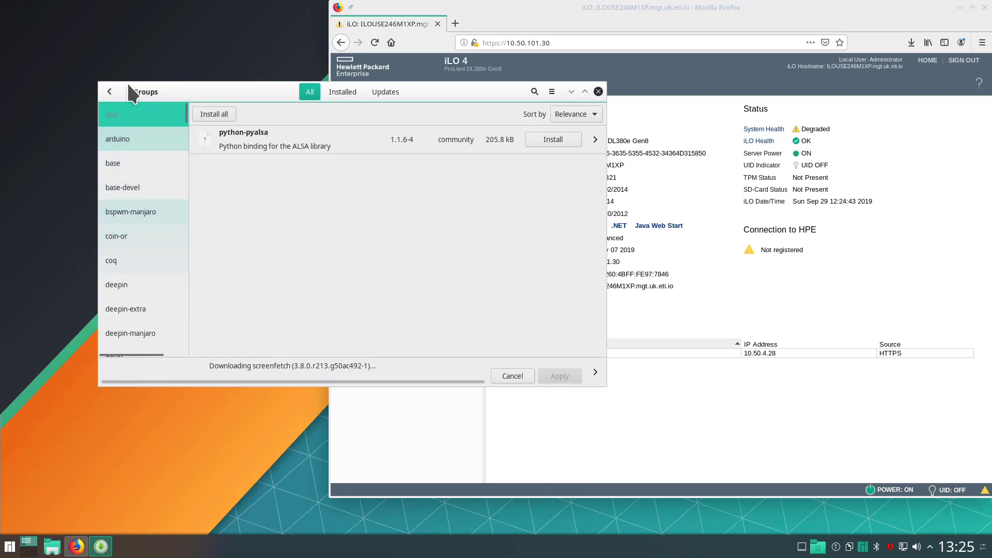
pyautogui.click(109, 92)
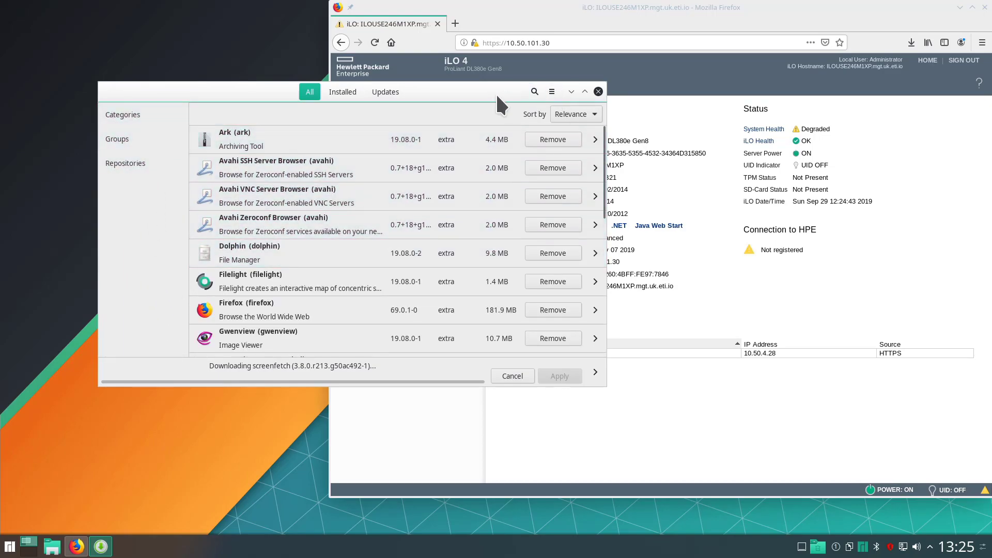
# Search installed packages for 'java', then clear the search and scroll the installed list
pyautogui.click(535, 91)
pyautogui.write('java')
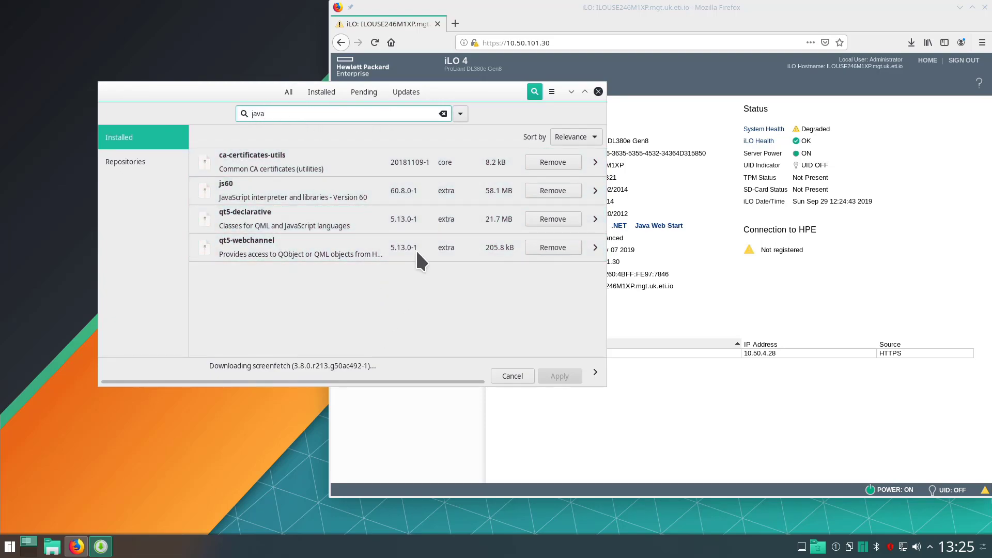
pyautogui.click(443, 114)
pyautogui.click(534, 91)
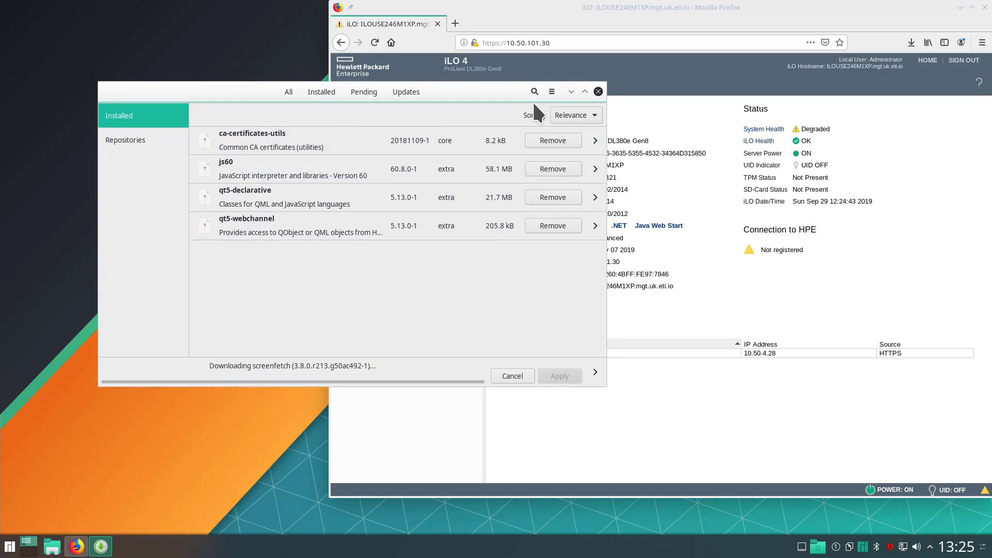
pyautogui.click(289, 92)
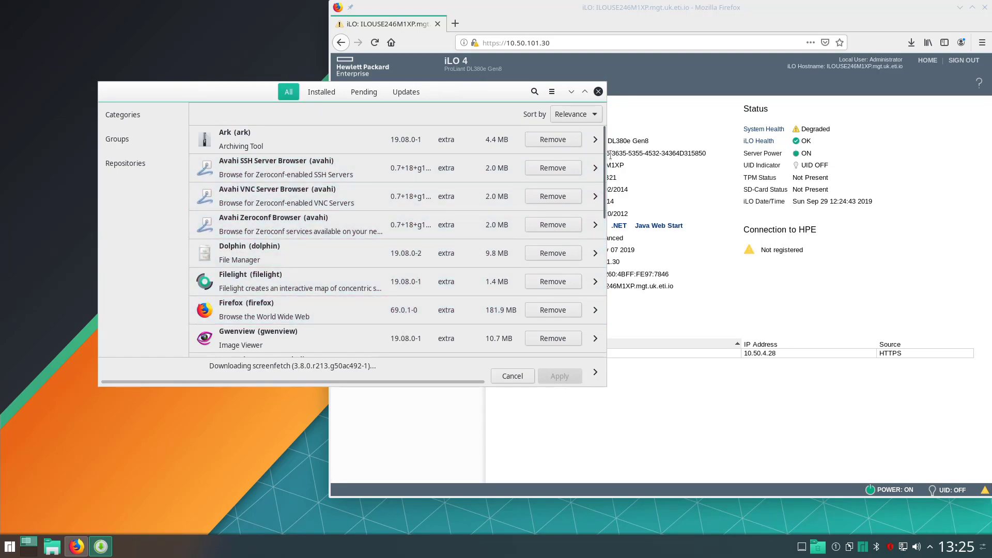
pyautogui.scroll(-5, 607, 164)
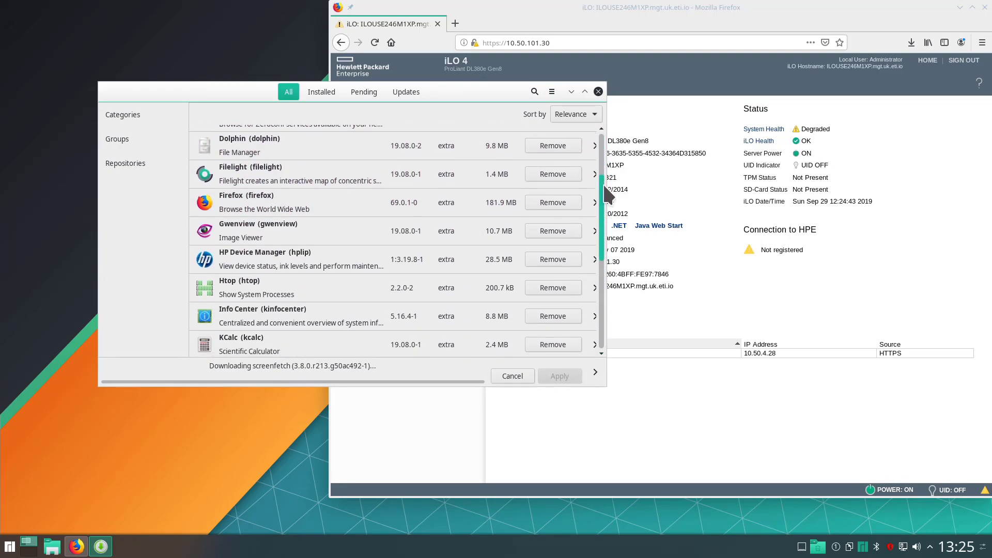
pyautogui.moveTo(606, 189); pyautogui.dragTo(575, 94)
# Bring the software manager back via the System category and search installed packages for 'java'
pyautogui.click(9, 546)
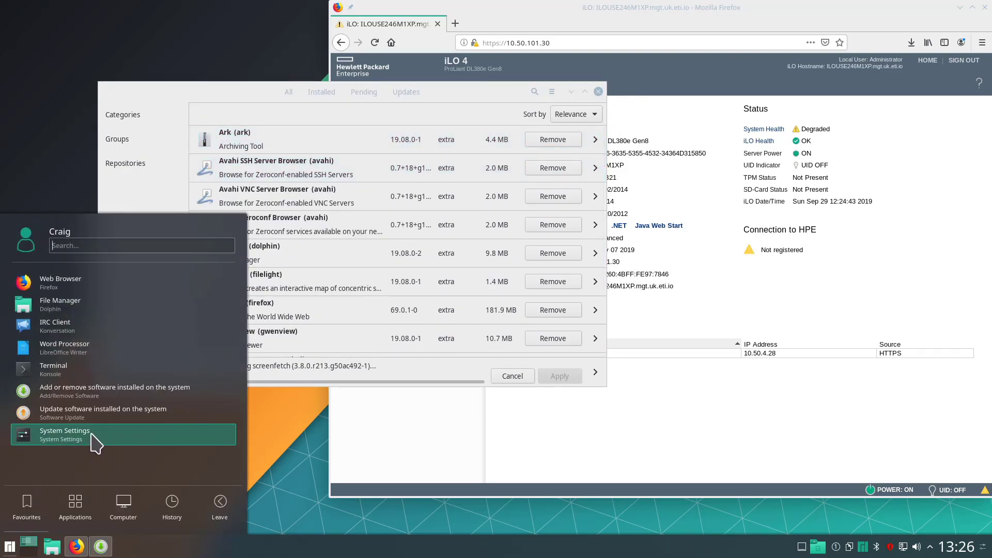
pyautogui.click(76, 508)
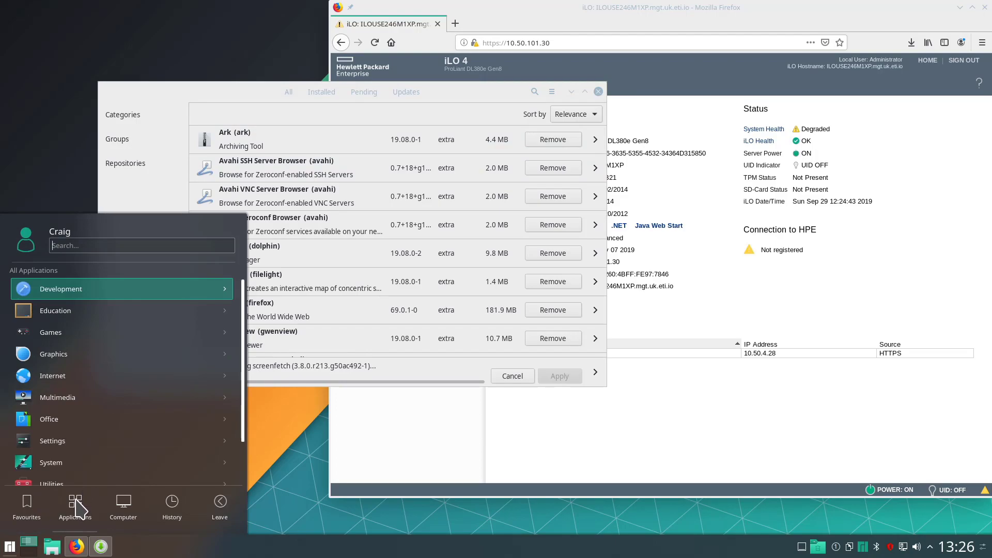
pyautogui.scroll(-2, 98, 440)
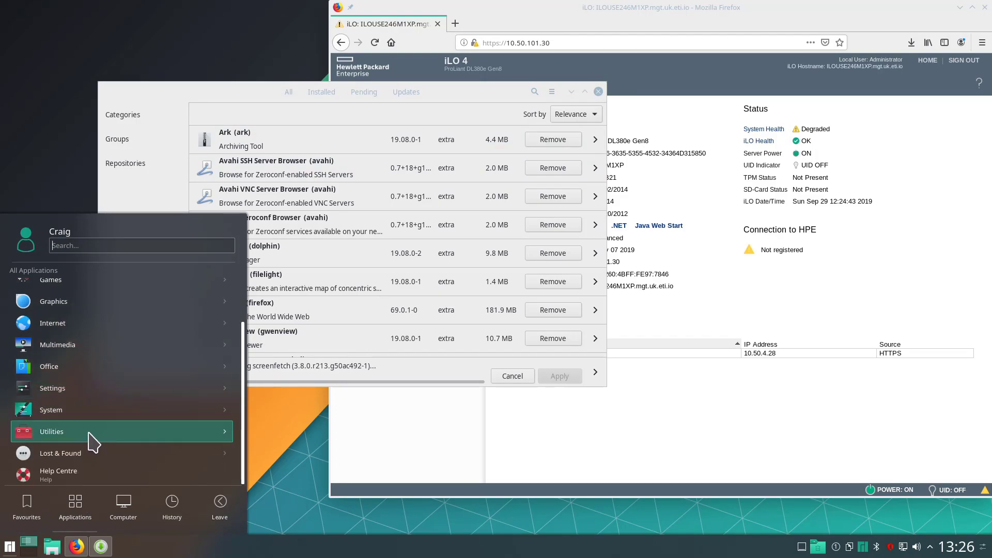
pyautogui.click(97, 414)
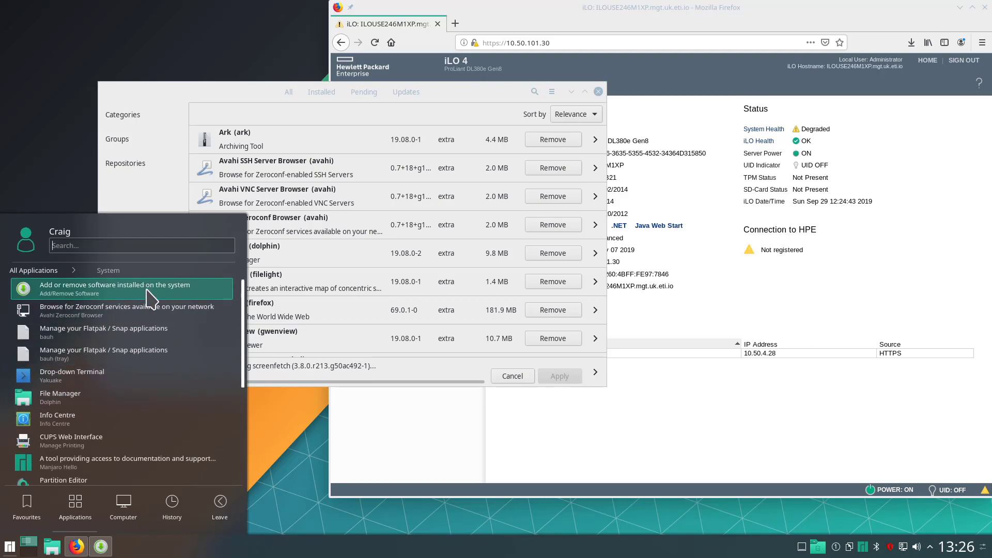
pyautogui.scroll(-4, 146, 290)
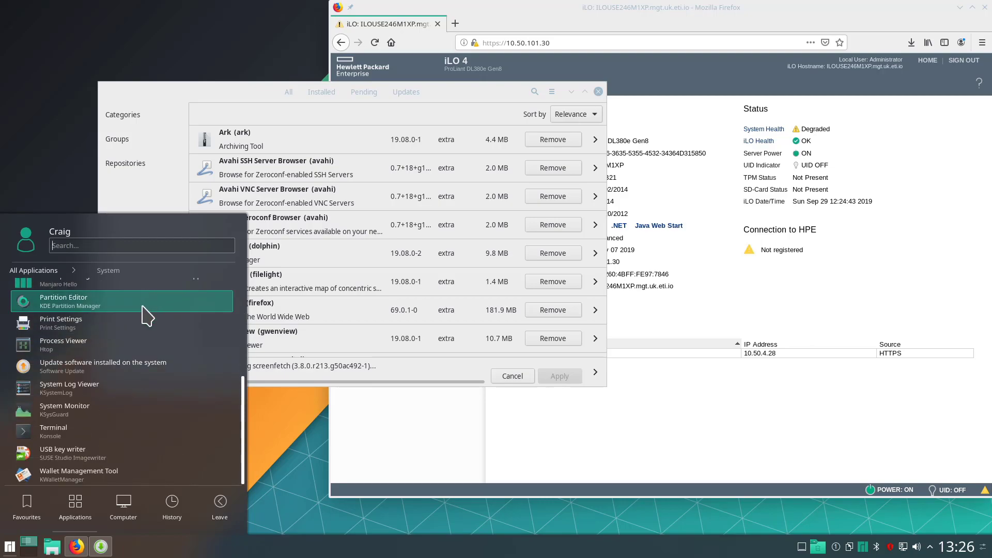
pyautogui.scroll(4, 138, 366)
pyautogui.click(114, 288)
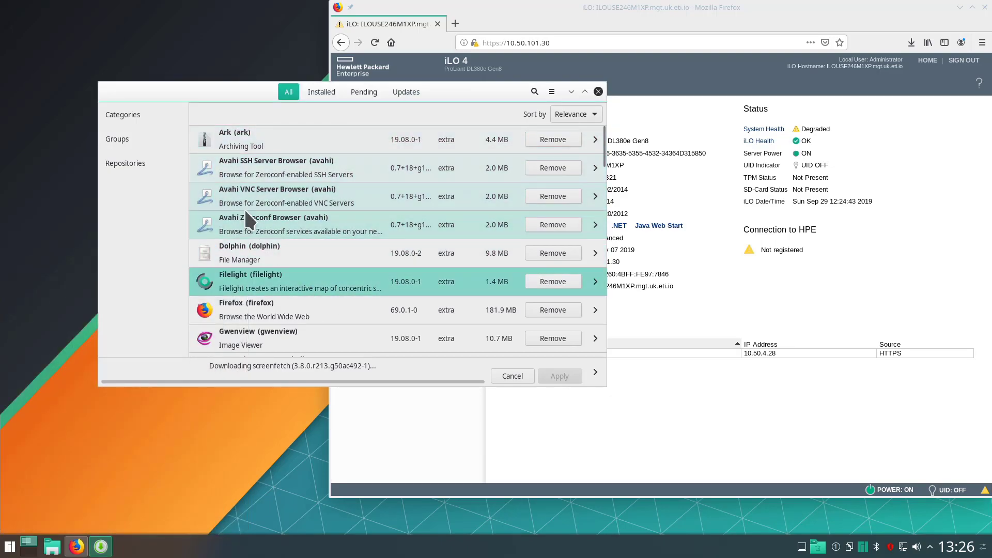
pyautogui.click(534, 91)
pyautogui.write('java')
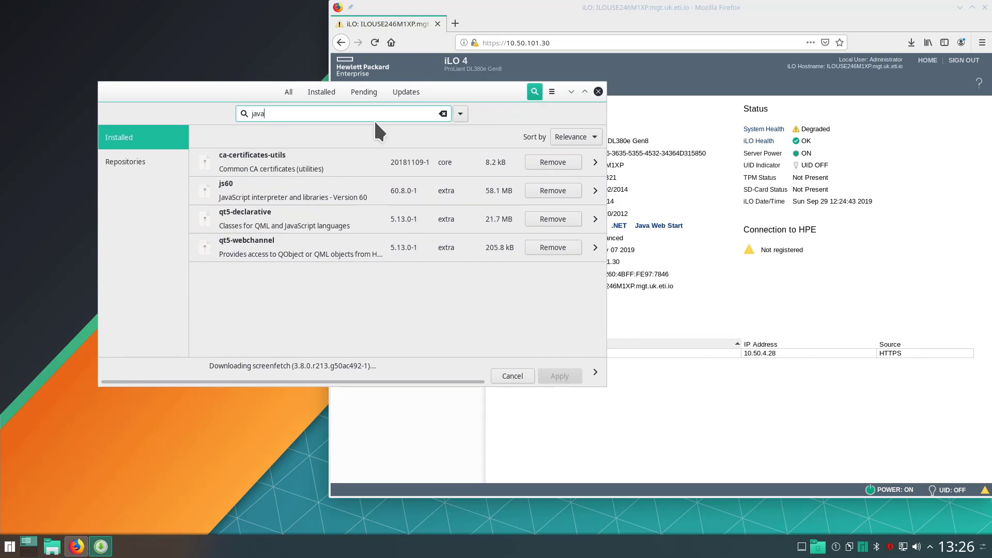
# Switch the java search to Repositories, scroll to IcedTea-Web, and select the search text
pyautogui.click(124, 161)
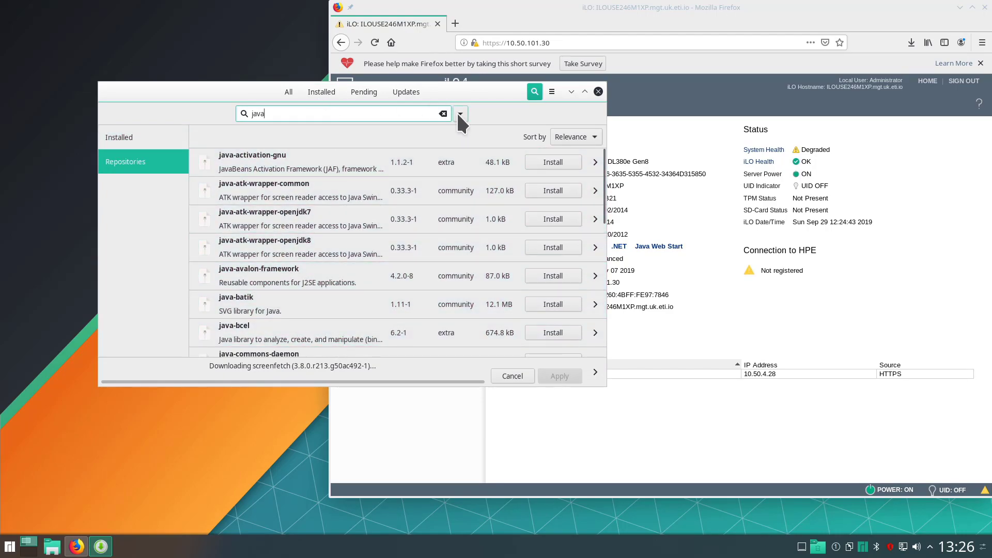
pyautogui.scroll(-1, 605, 205)
pyautogui.moveTo(606, 206); pyautogui.dragTo(584, 273)
pyautogui.scroll(1, 585, 283)
pyautogui.scroll(1, 585, 273)
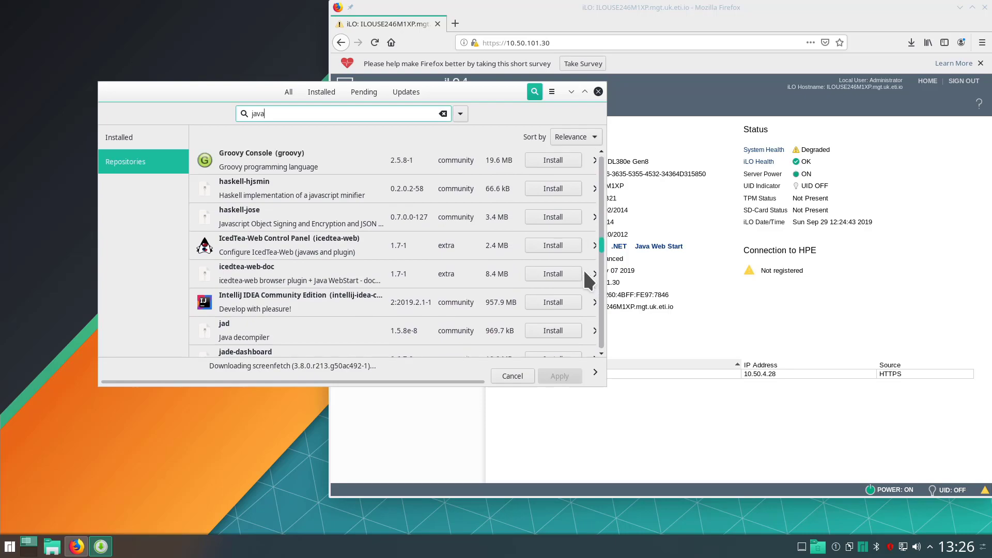
pyautogui.hotkey('ctrl', 'a')
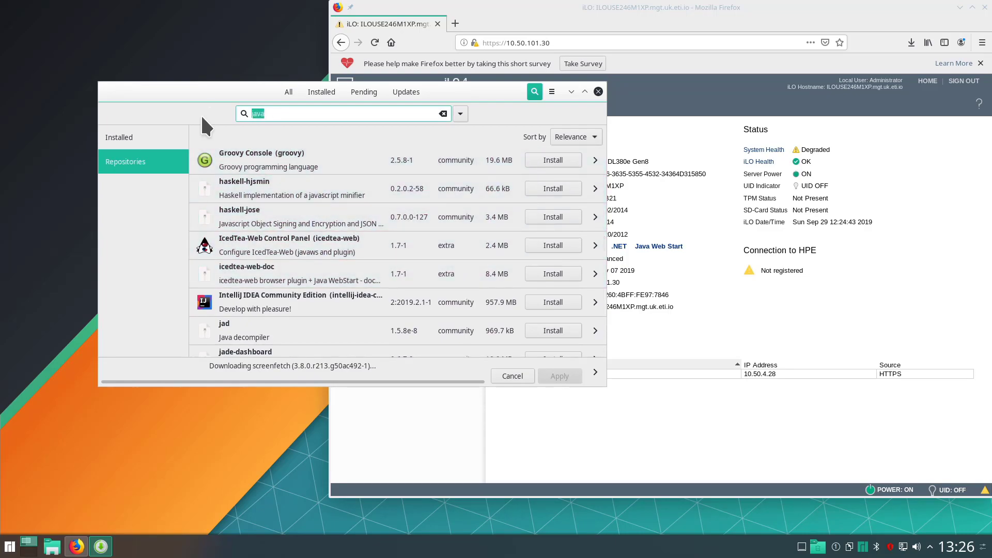
# Search 'icedtea-web', review its details and dependencies, and mark IcedTea-Web Control Panel for install
pyautogui.write('icedtea-web')
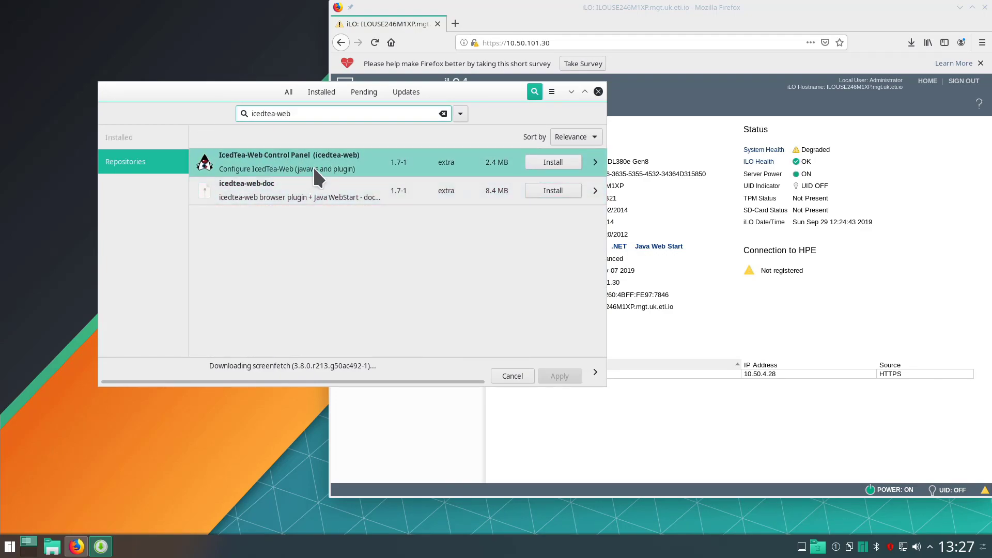
pyautogui.click(554, 158)
pyautogui.click(596, 160)
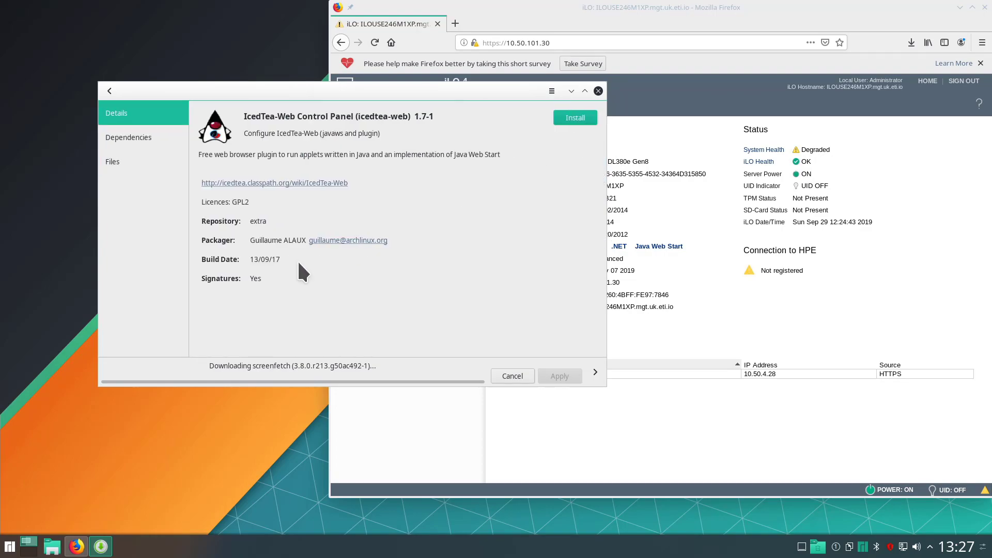
pyautogui.click(136, 137)
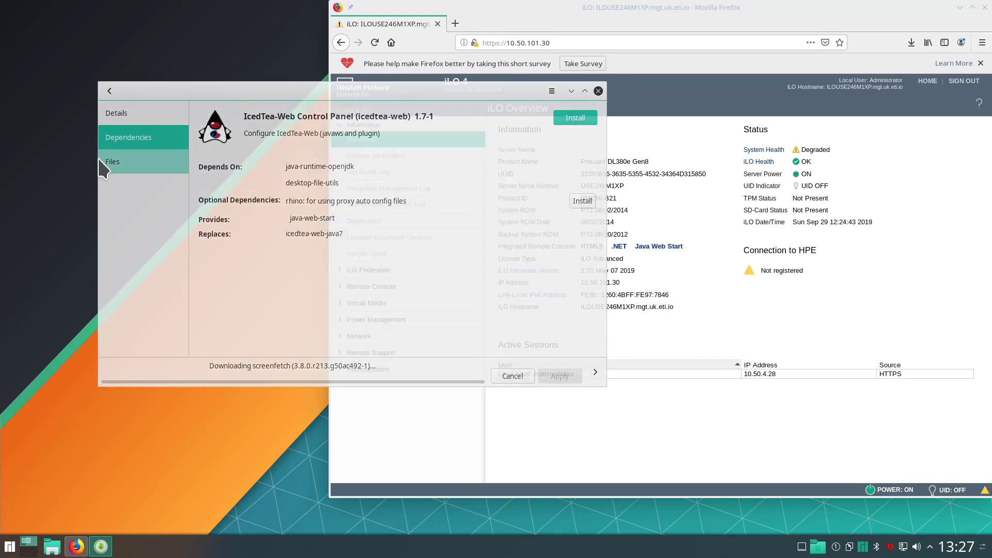
pyautogui.click(124, 113)
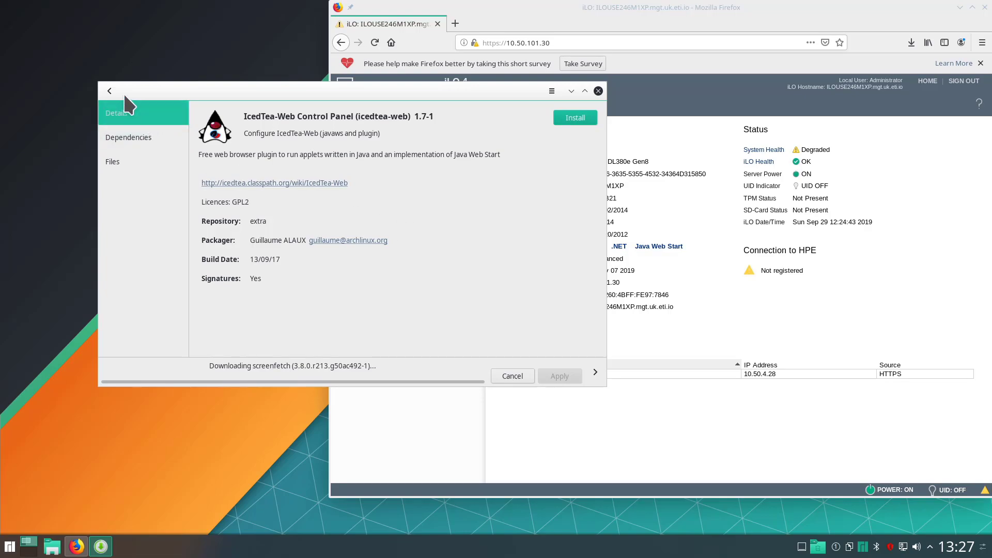
pyautogui.click(109, 92)
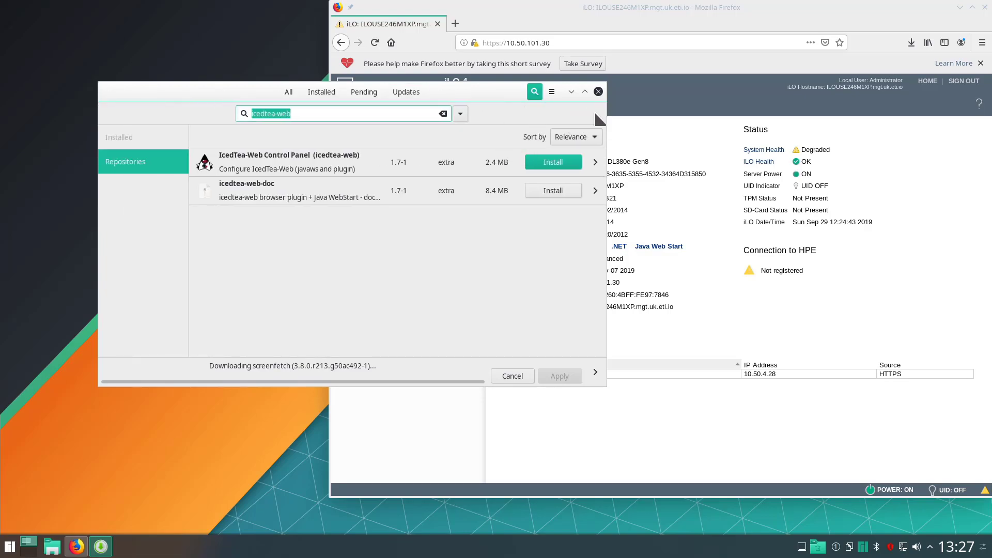
pyautogui.click(541, 158)
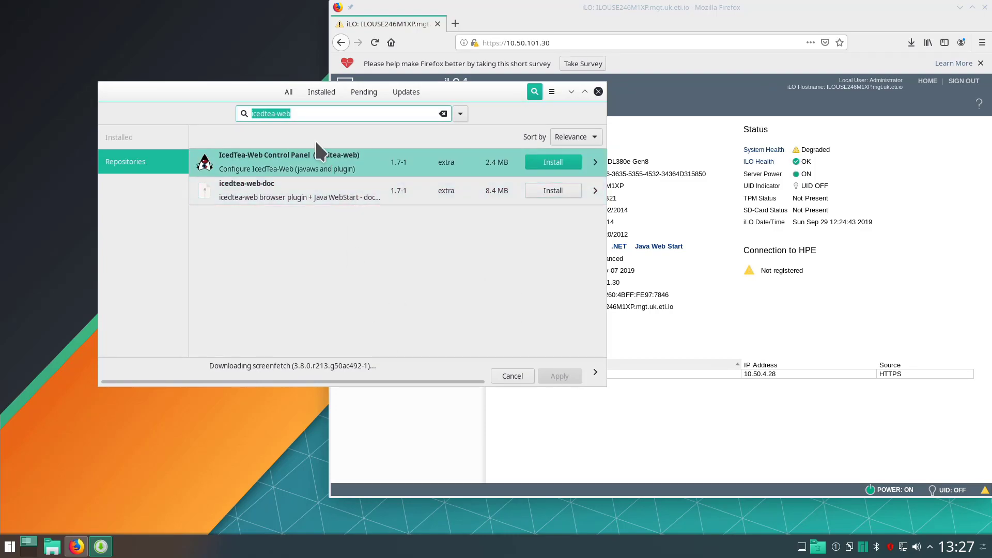
# Search the repositories for 'java' after trying 'java-sdk', and scroll through the results
pyautogui.write('java-sdk')
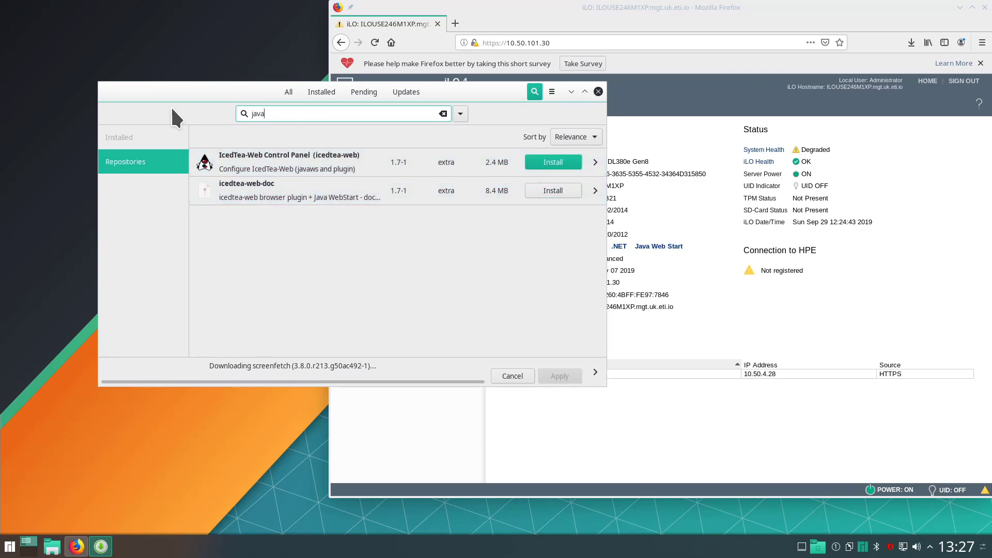
pyautogui.press('BackSpace')
pyautogui.press('BackSpace')
pyautogui.press('BackSpace')
pyautogui.press('BackSpace')
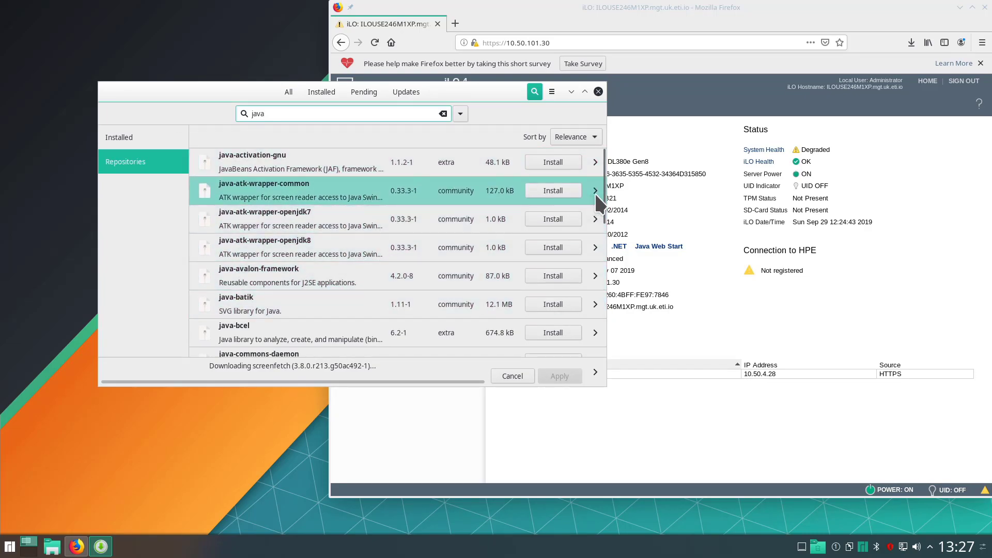
pyautogui.moveTo(603, 188); pyautogui.dragTo(609, 299)
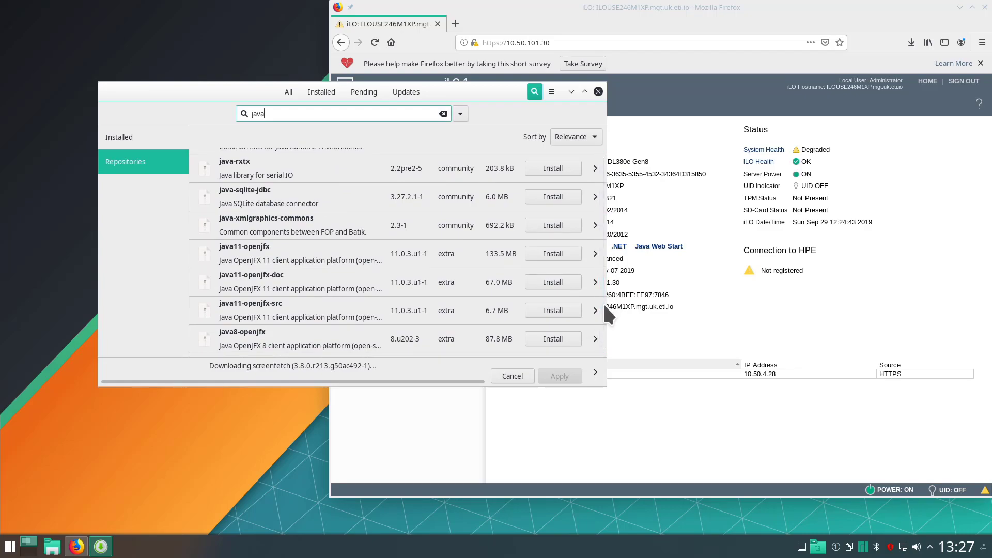
pyautogui.scroll(-4, 475, 290)
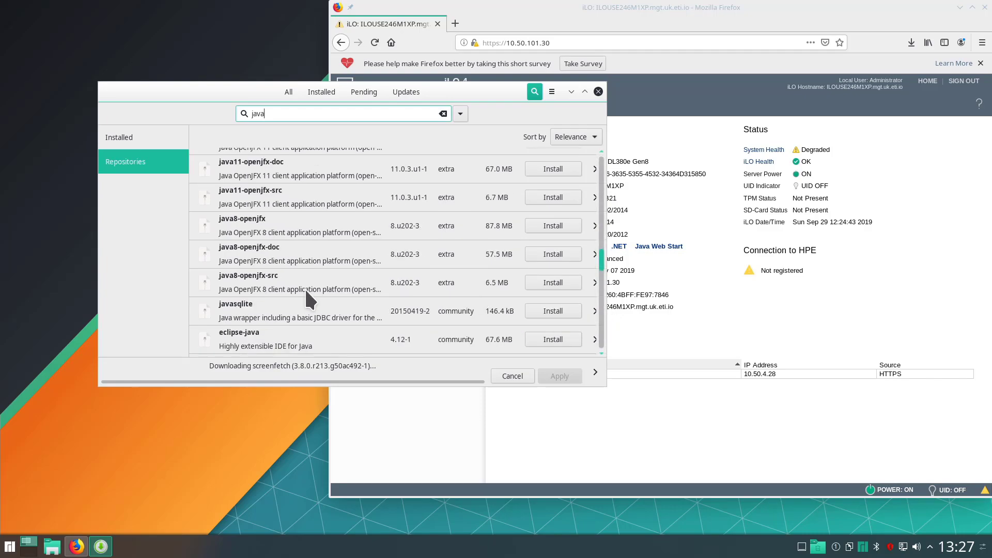
pyautogui.scroll(-5, 285, 283)
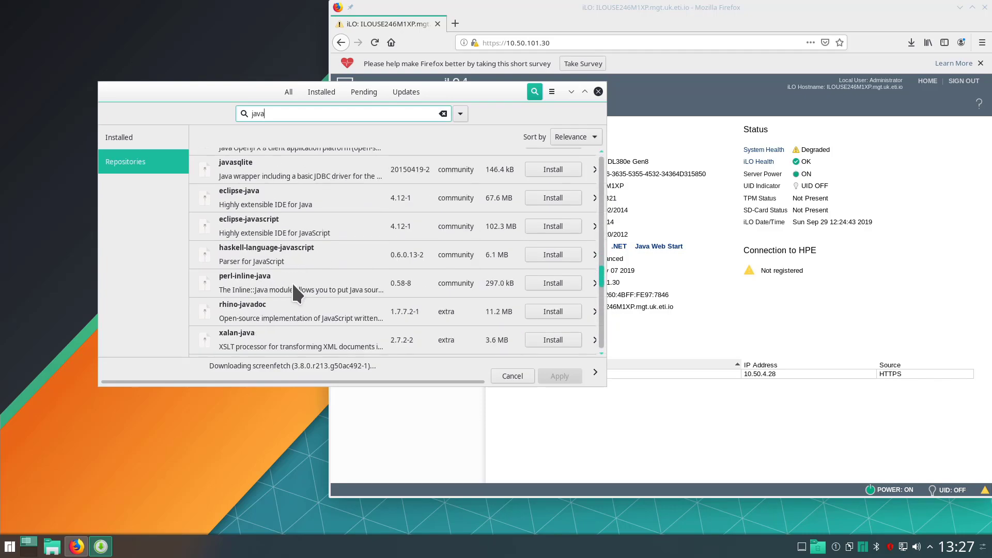
pyautogui.scroll(-1, 297, 292)
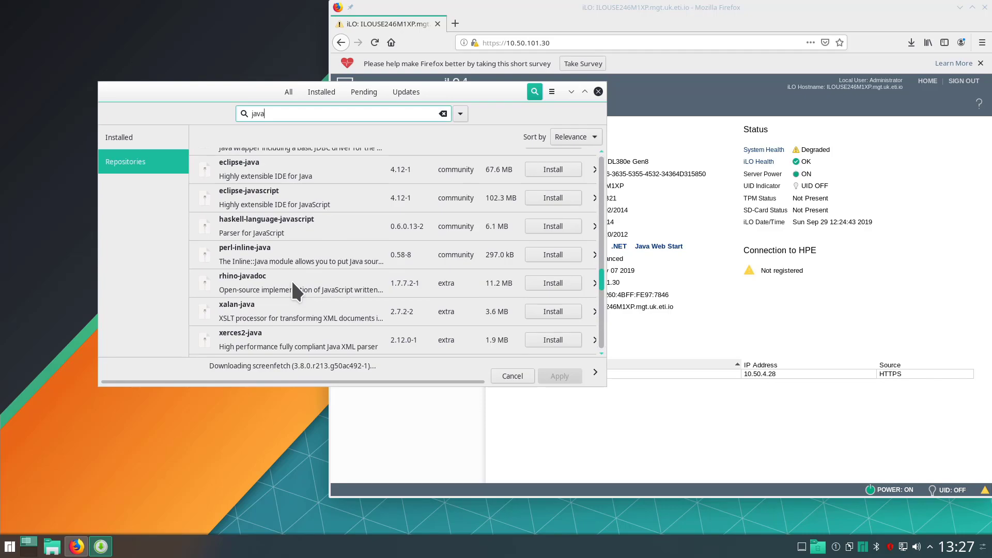
pyautogui.scroll(-4, 294, 289)
pyautogui.scroll(-13, 259, 287)
pyautogui.scroll(-8, 258, 277)
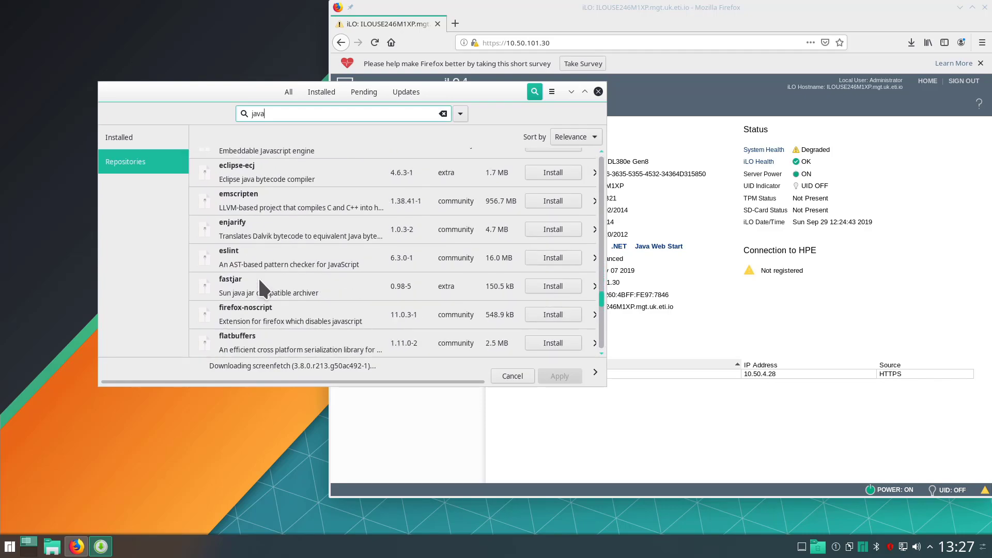
# Sort the java results by name, peek at js52's details, then search for 'jre'
pyautogui.click(590, 136)
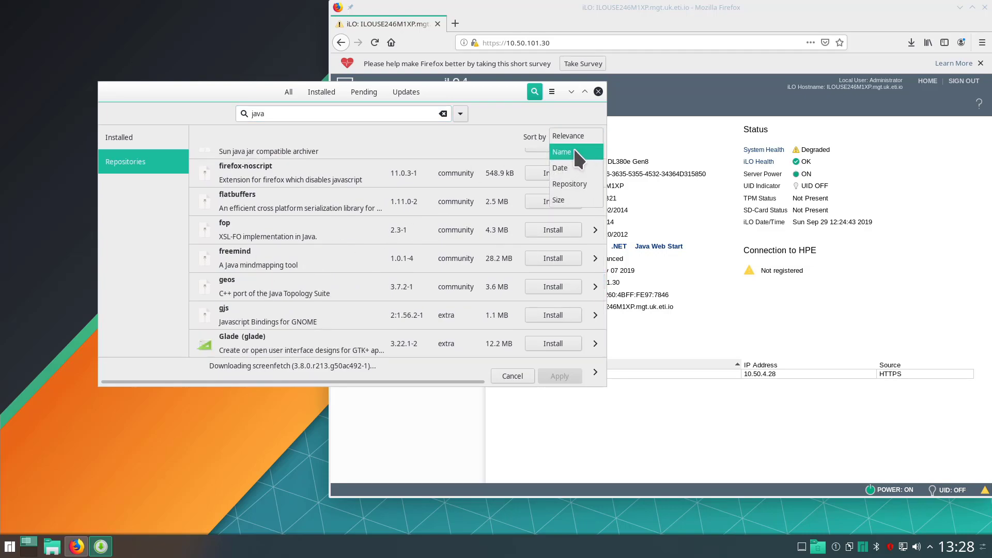
pyautogui.click(574, 151)
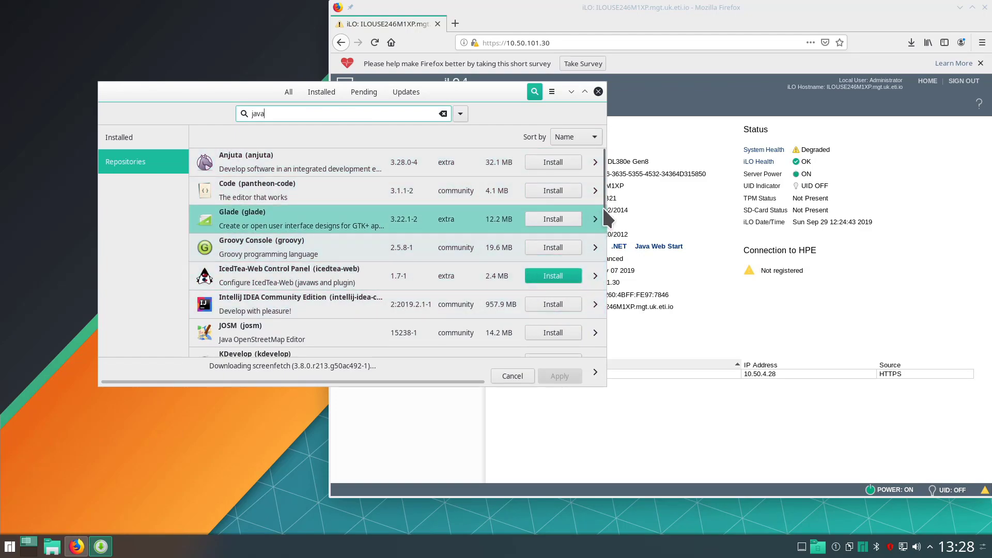
pyautogui.scroll(-1, 604, 225)
pyautogui.moveTo(604, 225); pyautogui.dragTo(591, 342)
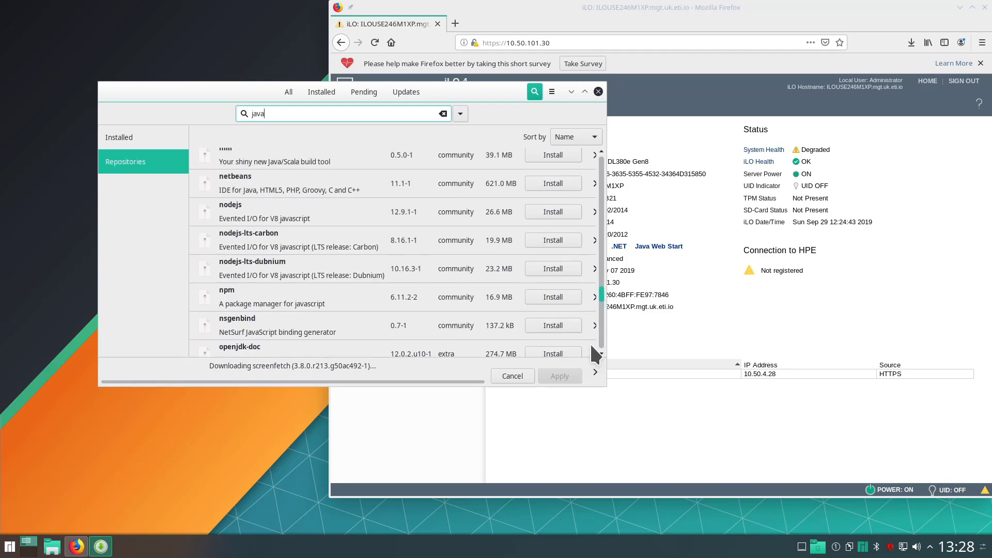
pyautogui.scroll(10, 591, 337)
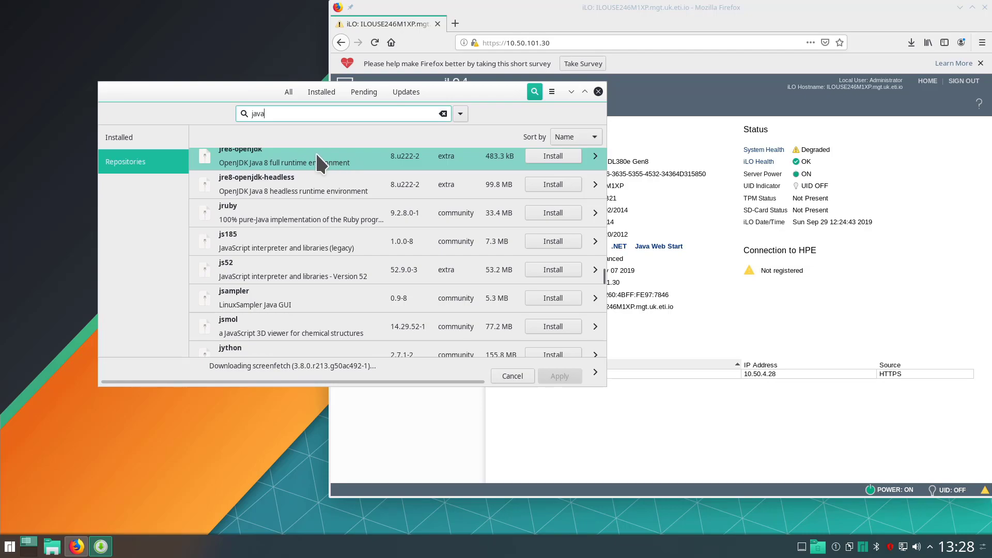
pyautogui.click(600, 269)
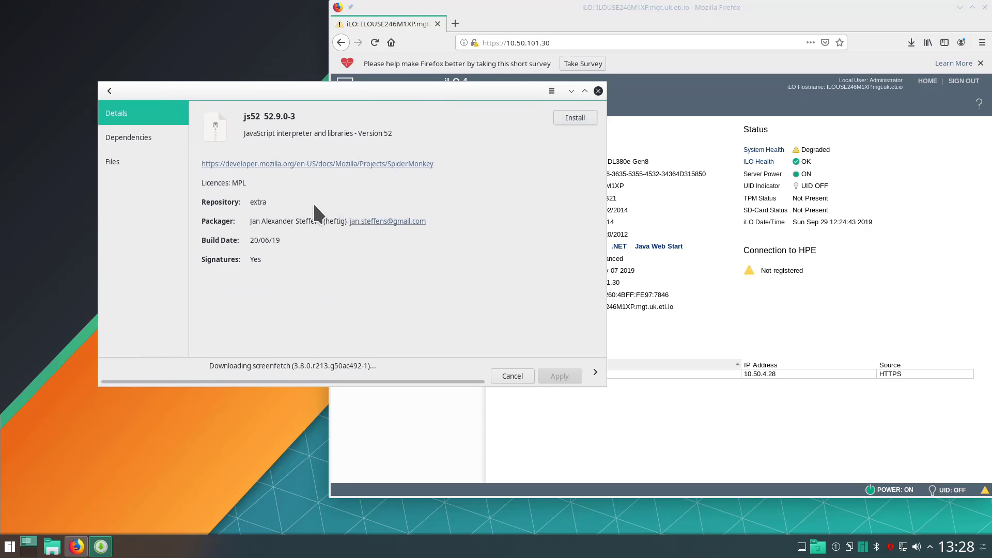
pyautogui.click(107, 92)
pyautogui.write('jre')
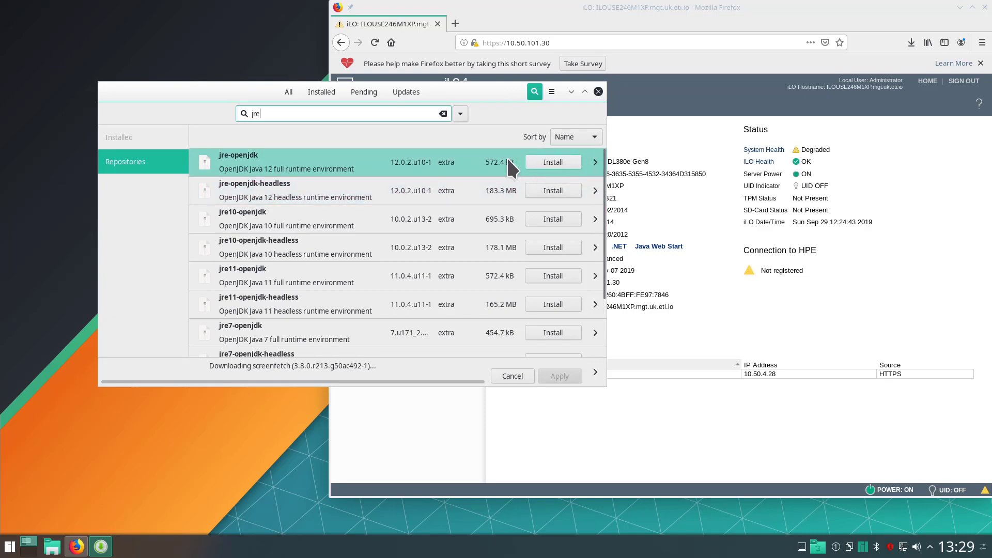
# Mark jre-openjdk and jre-openjdk-headless for installation and show the transaction log
pyautogui.click(548, 161)
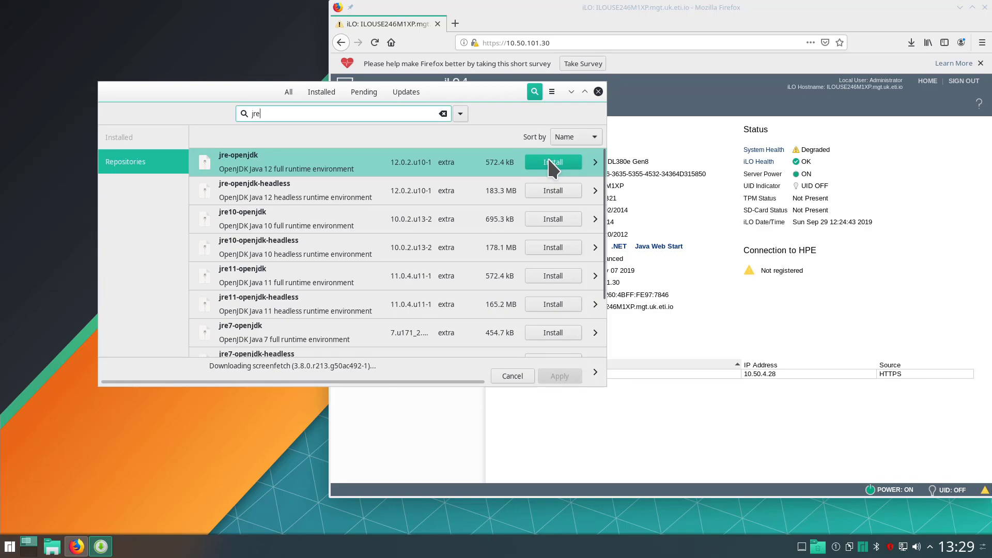
pyautogui.click(538, 192)
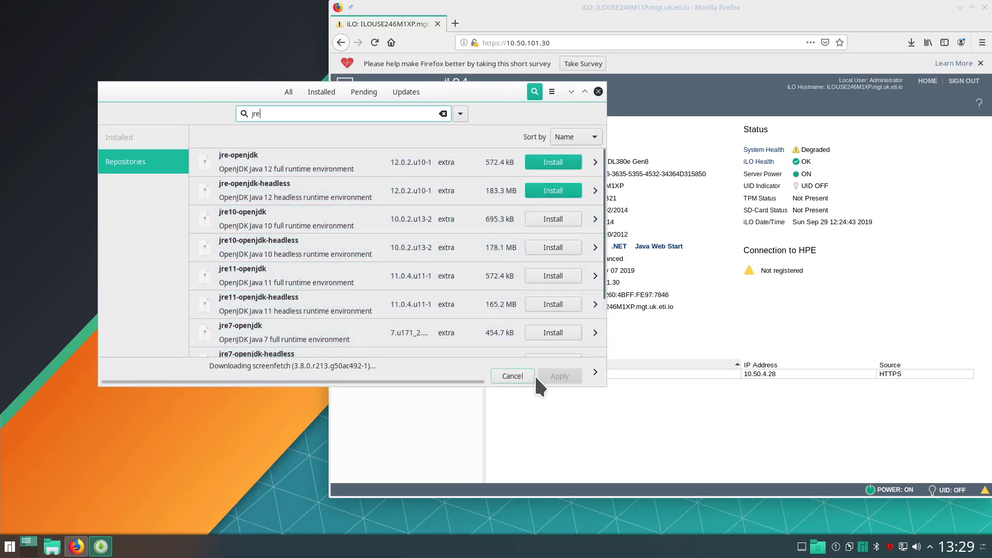
pyautogui.click(595, 372)
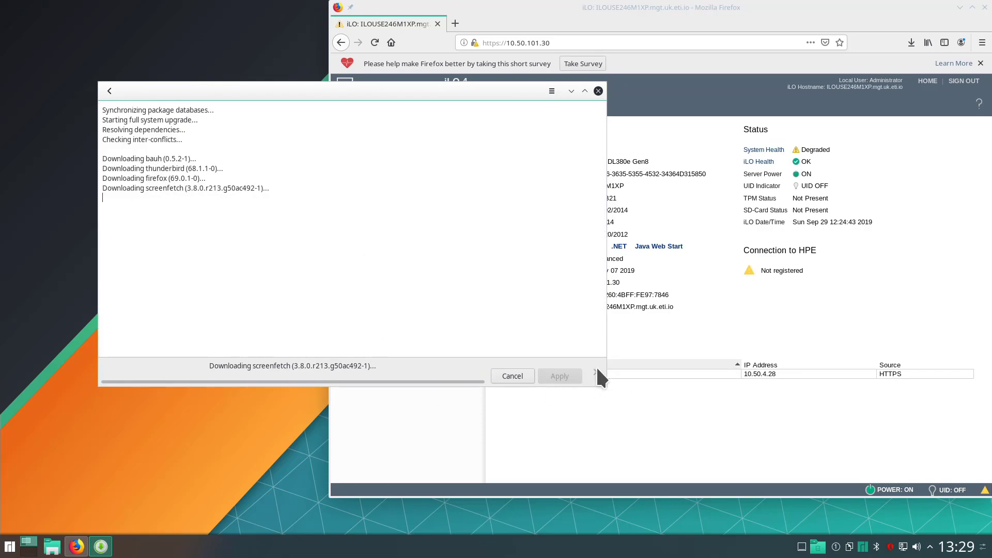
# Review the five upgrades, toggle wallpapers-juhraya, and check the transaction log and tray panel
pyautogui.click(890, 548)
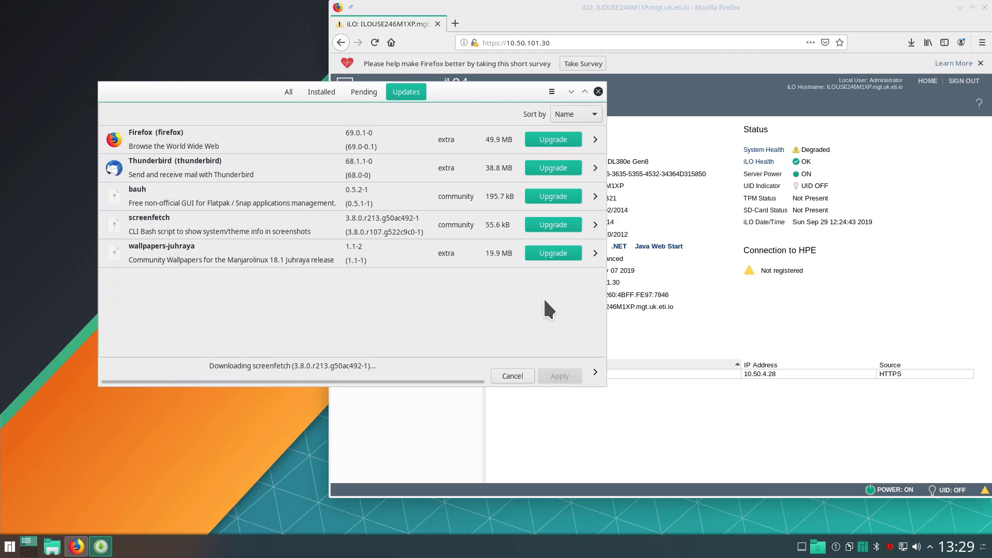
pyautogui.click(554, 138)
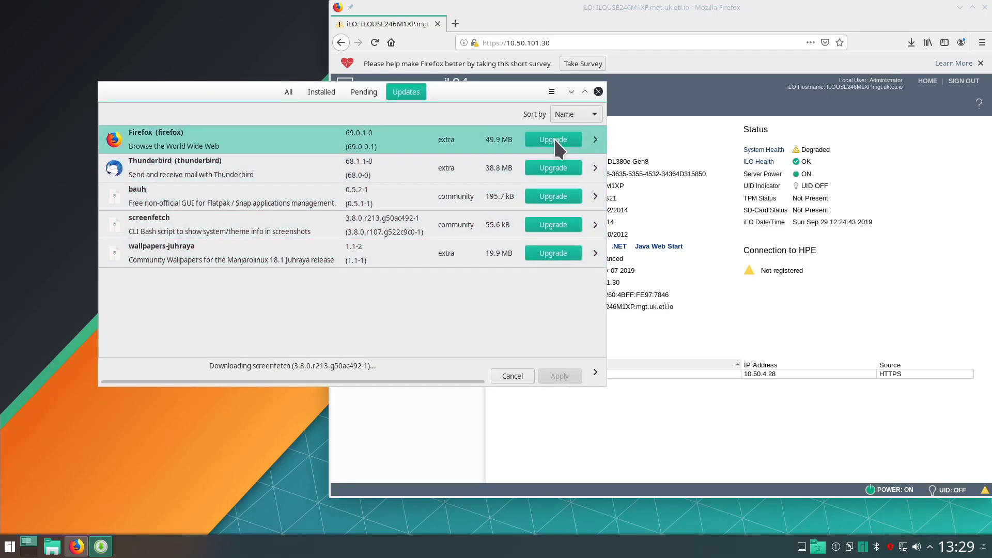
pyautogui.click(561, 253)
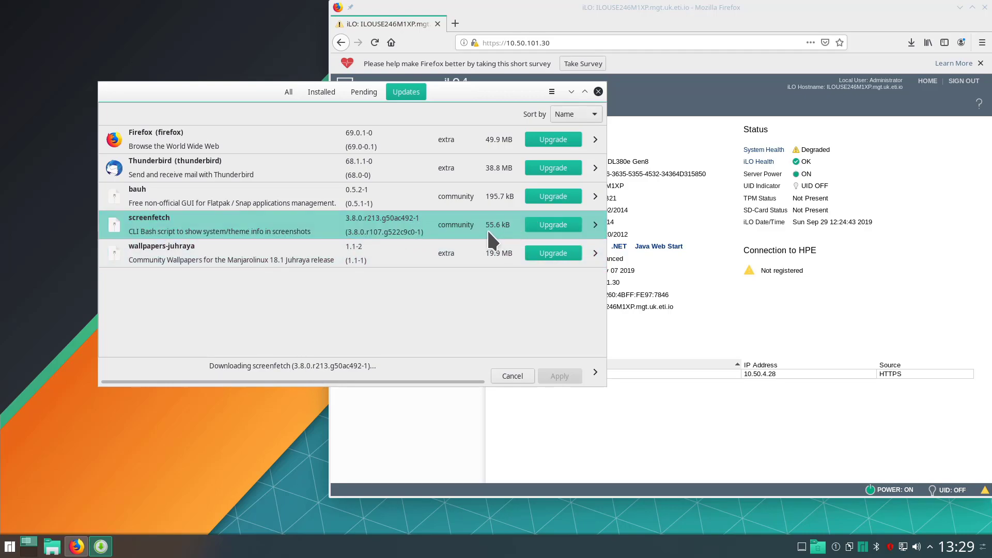
pyautogui.click(594, 371)
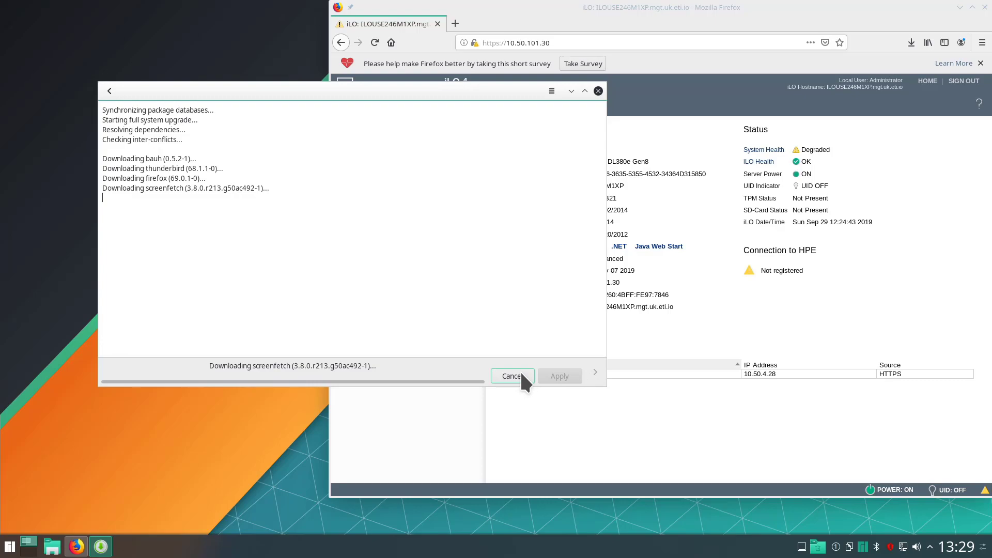
pyautogui.click(110, 91)
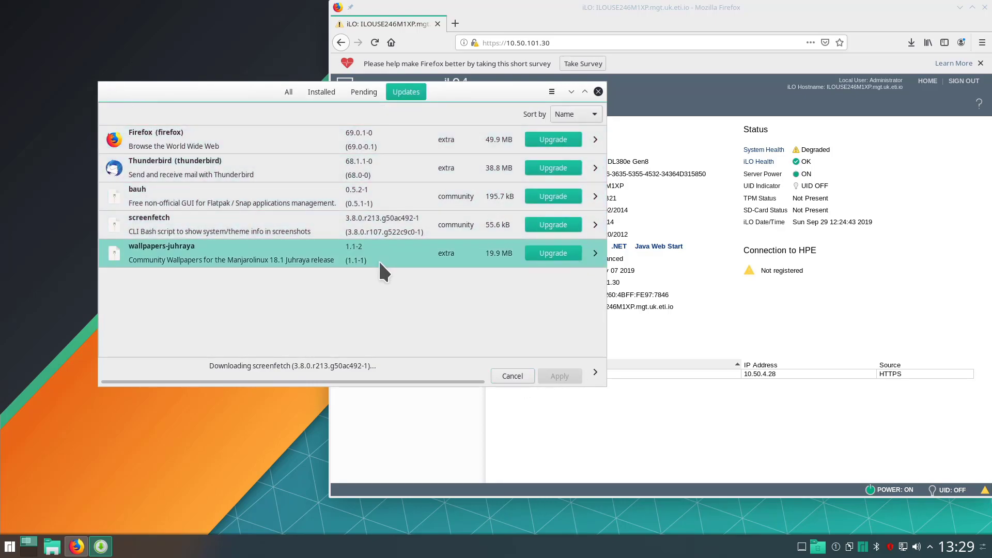
pyautogui.click(931, 547)
pyautogui.click(931, 547)
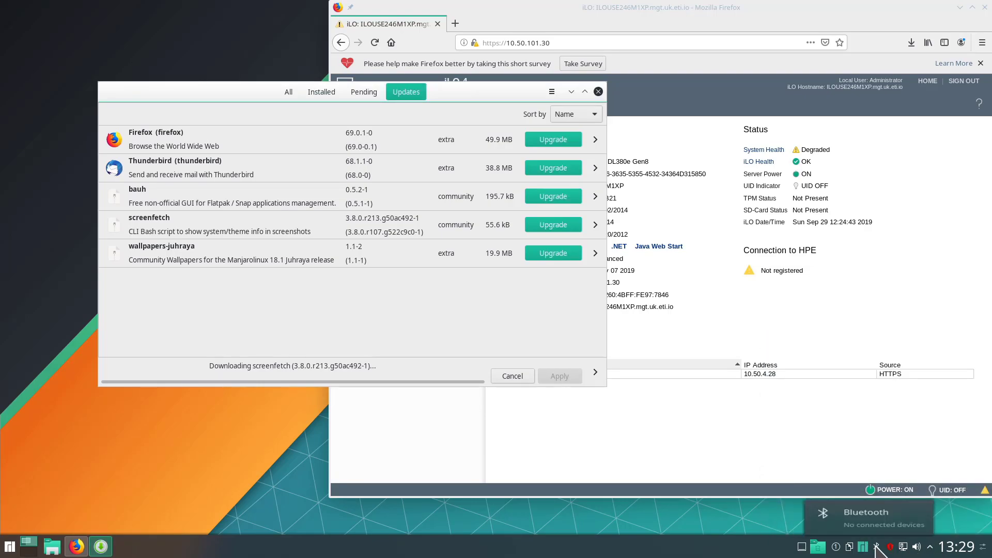
# Confirm Wired connection 1 is connected, then switch to Firefox's iLO page and back to Pamac
pyautogui.click(904, 549)
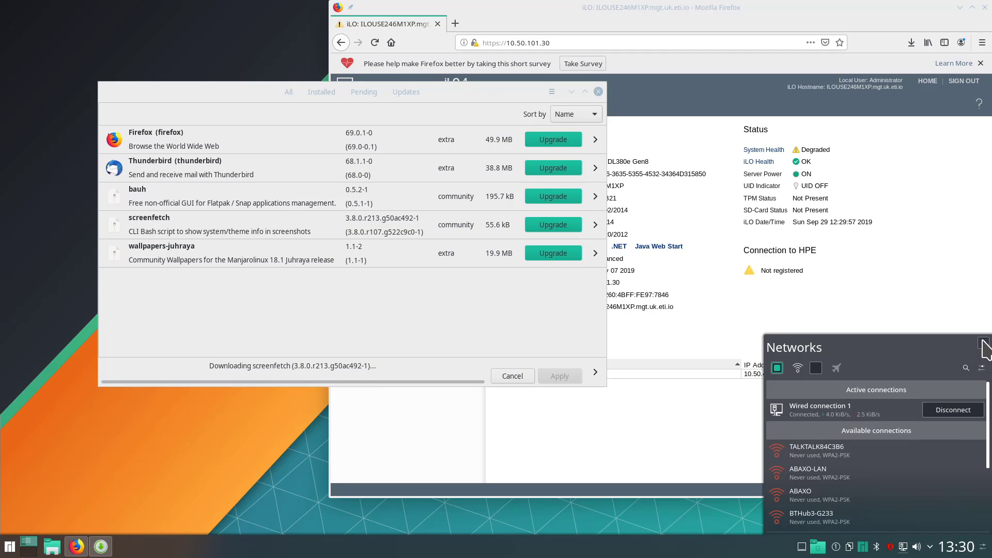
pyautogui.click(449, 417)
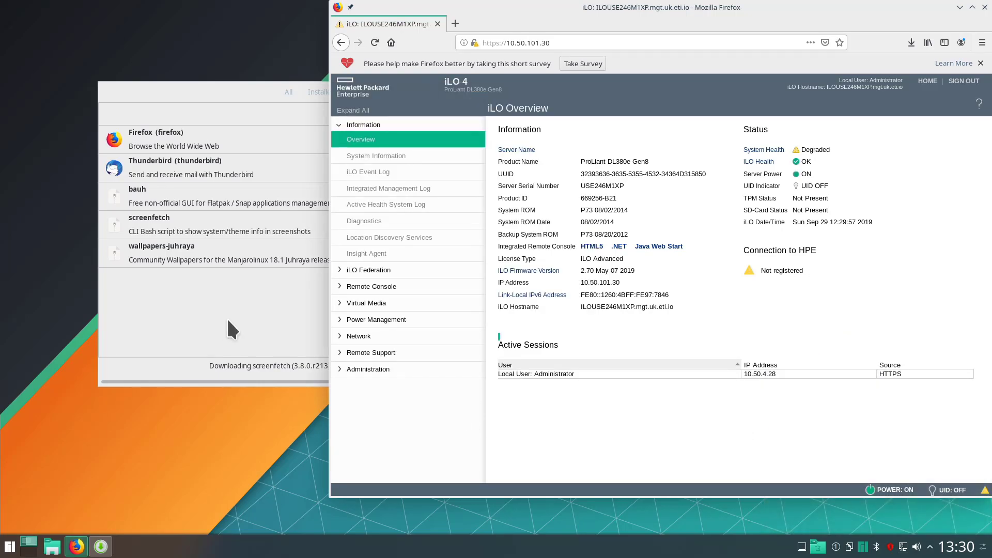
pyautogui.click(226, 318)
# Open Pamac's Pending view, then clear the Konsole terminal with 'clear'
pyautogui.click(362, 92)
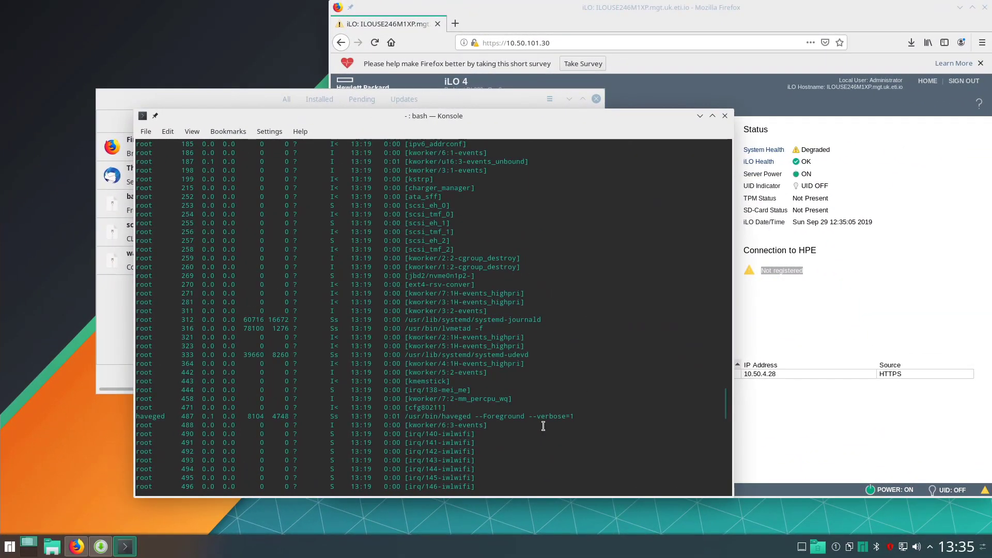
pyautogui.write('clear')
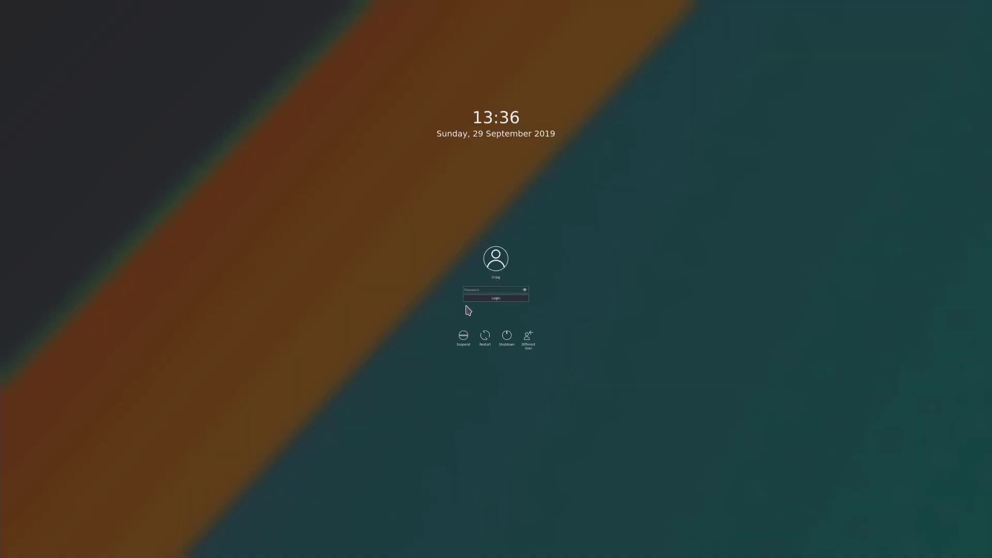
# Log back into the Plasma session and launch Add/Remove Software from the application launcher
pyautogui.write('•')
pyautogui.press('Return')
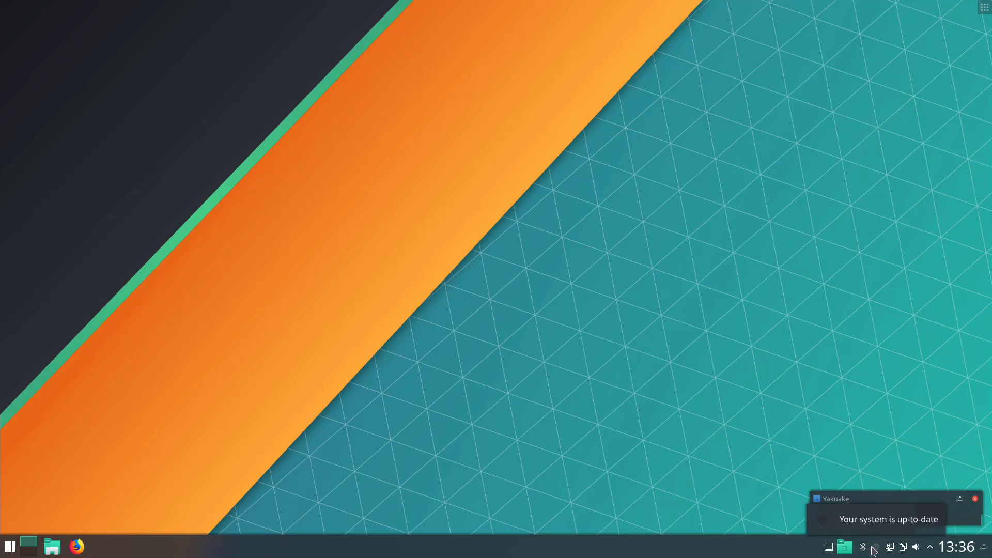
pyautogui.click(9, 547)
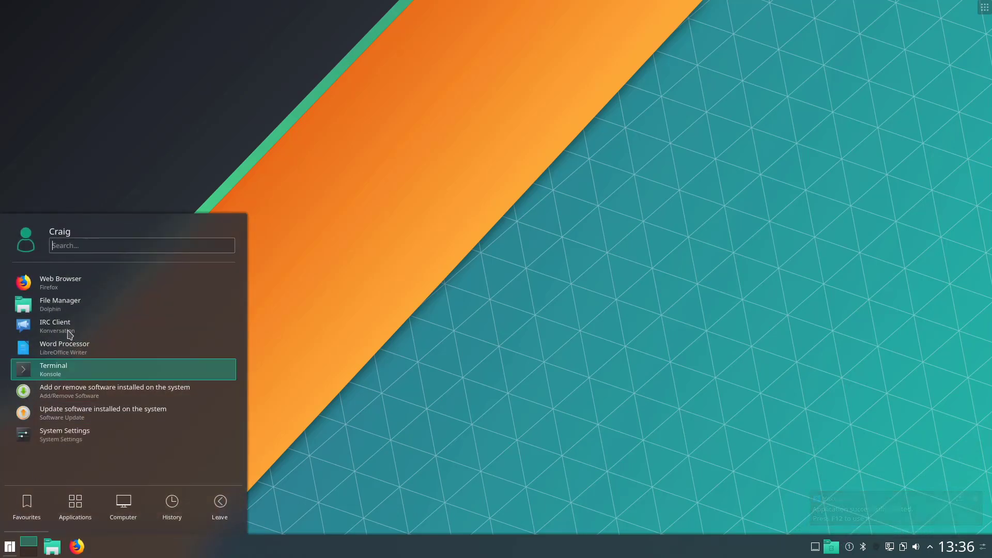
pyautogui.click(169, 392)
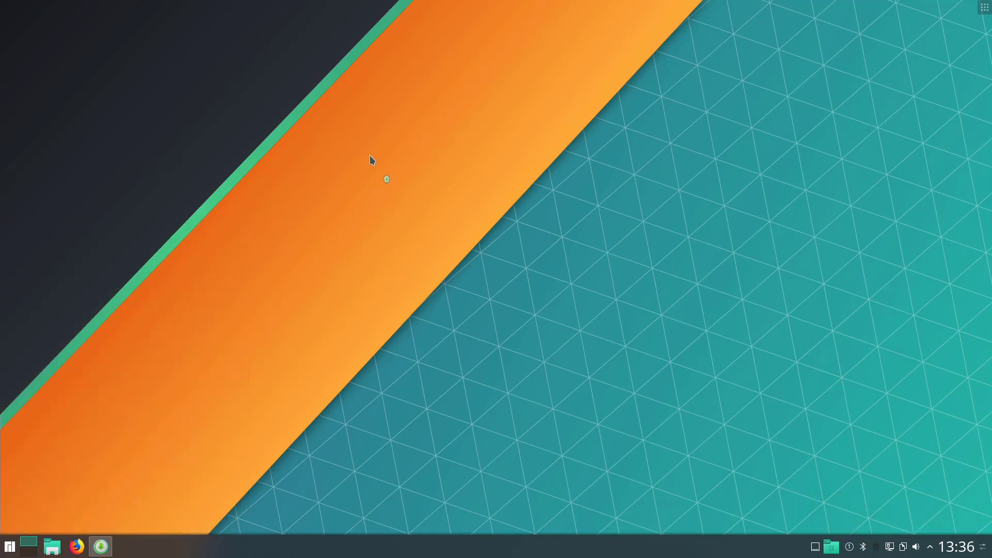
# Search packages for 'jre' and mark jre-openjdk and jre-openjdk-headless for installation
pyautogui.click(279, 11)
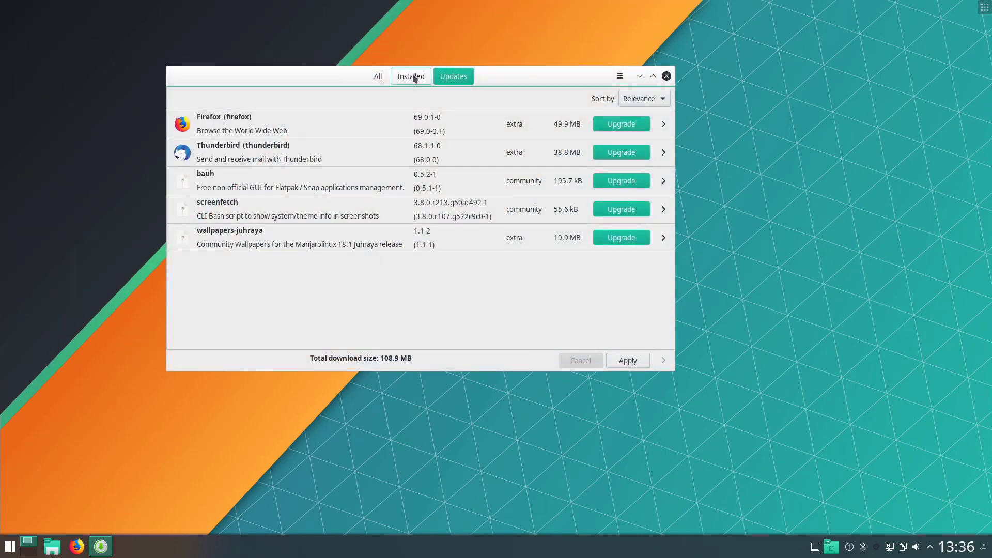
pyautogui.click(414, 74)
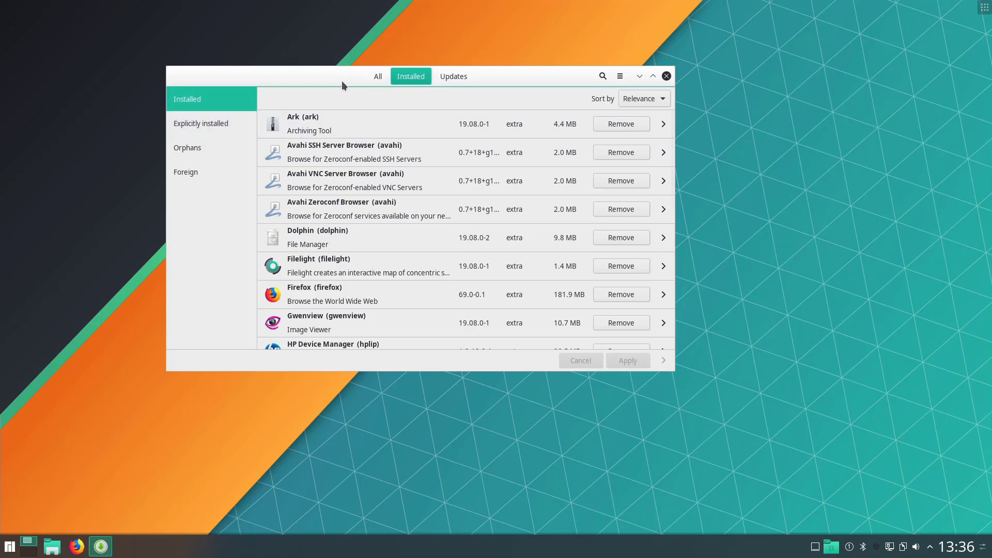
pyautogui.click(371, 81)
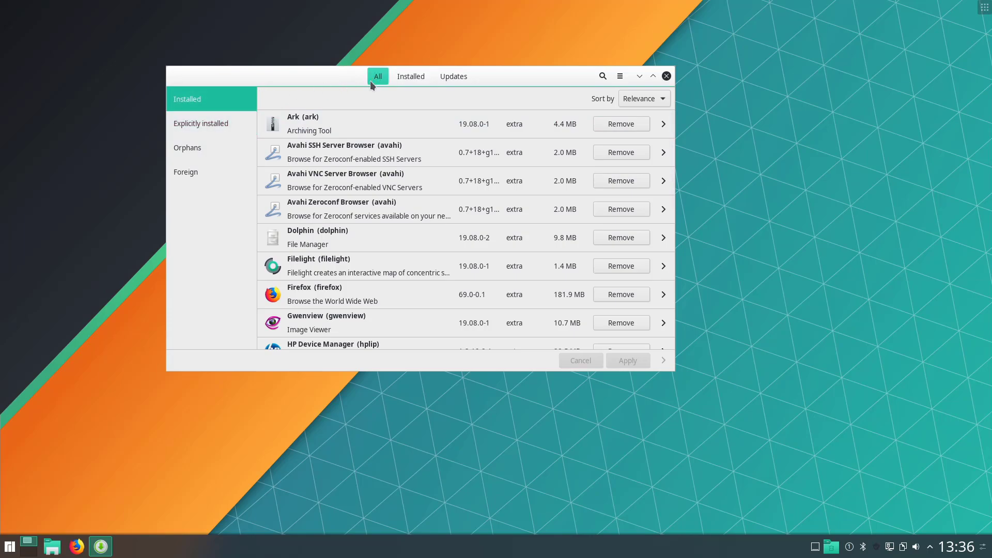
pyautogui.click(604, 77)
pyautogui.write('jre')
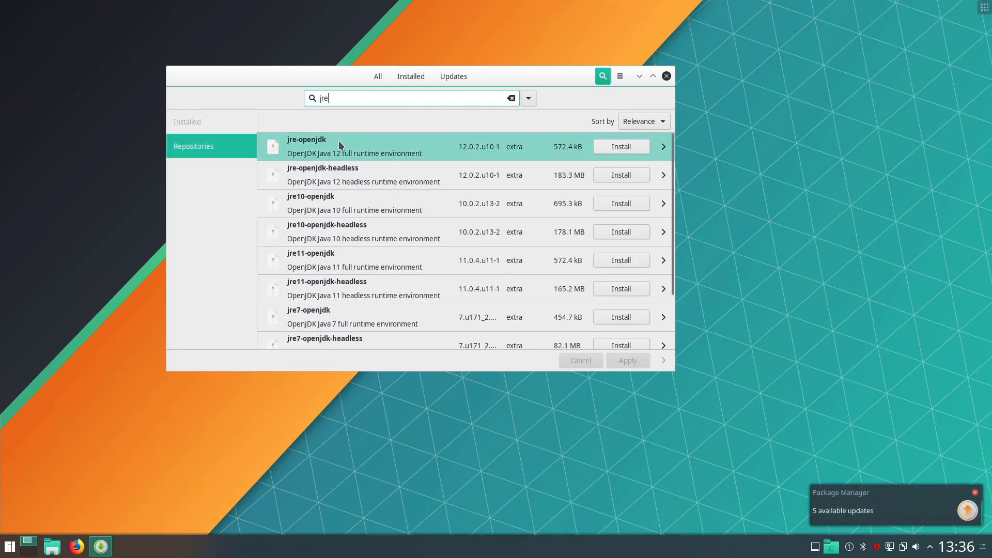
pyautogui.click(622, 148)
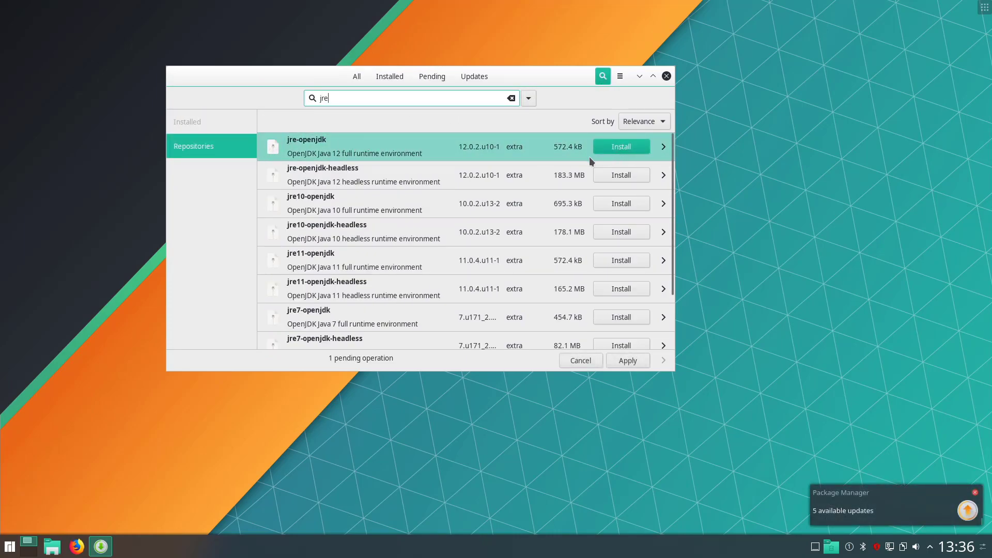
pyautogui.click(610, 176)
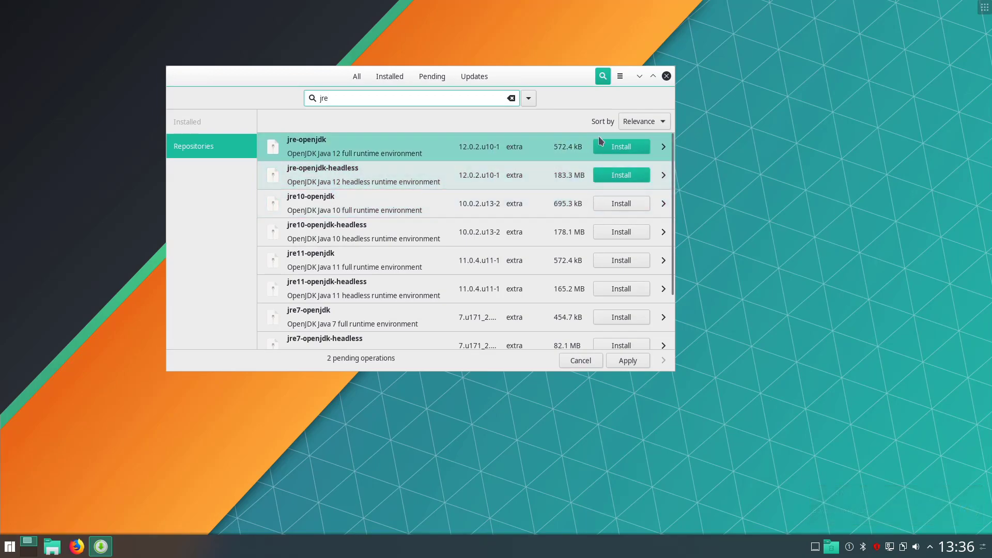
# Apply the pending installations and authorise them with the account password
pyautogui.click(627, 361)
pyautogui.write('*****')
pyautogui.press('Return')
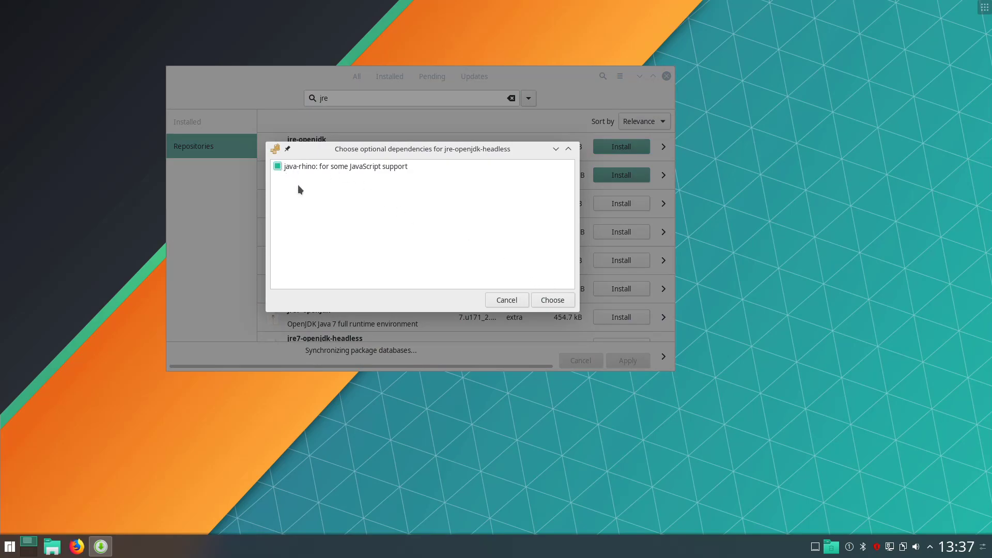
# Accept java-rhino as an optional dependency and confirm the transaction to start downloading
pyautogui.click(549, 299)
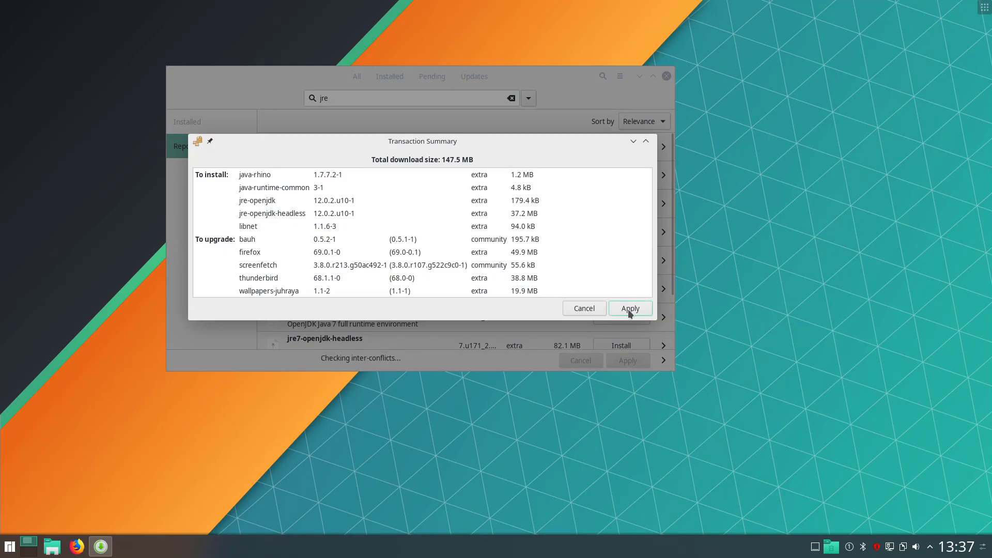
pyautogui.click(630, 309)
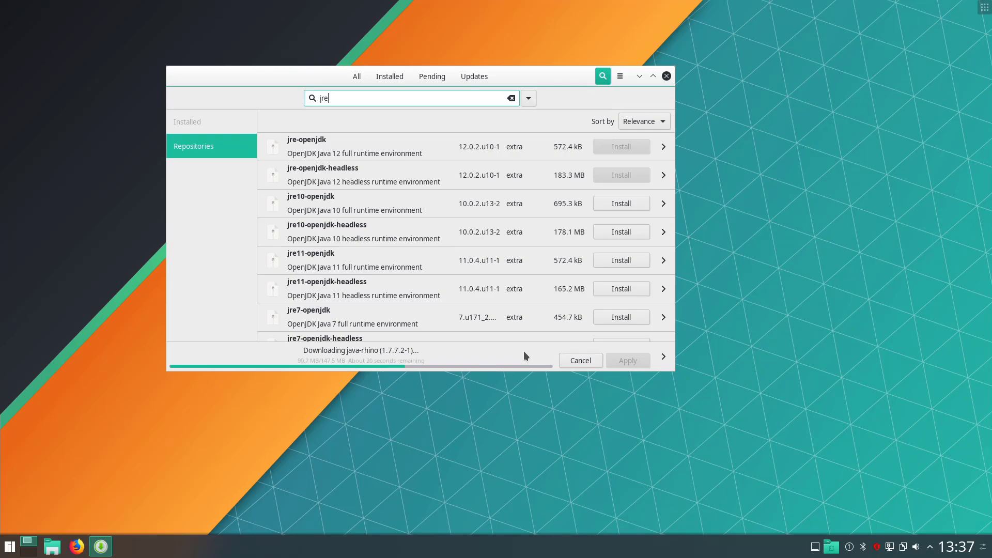
# Browse the core, extra and multilib repository package lists, scrolling through multilib
pyautogui.click(363, 78)
pyautogui.click(196, 146)
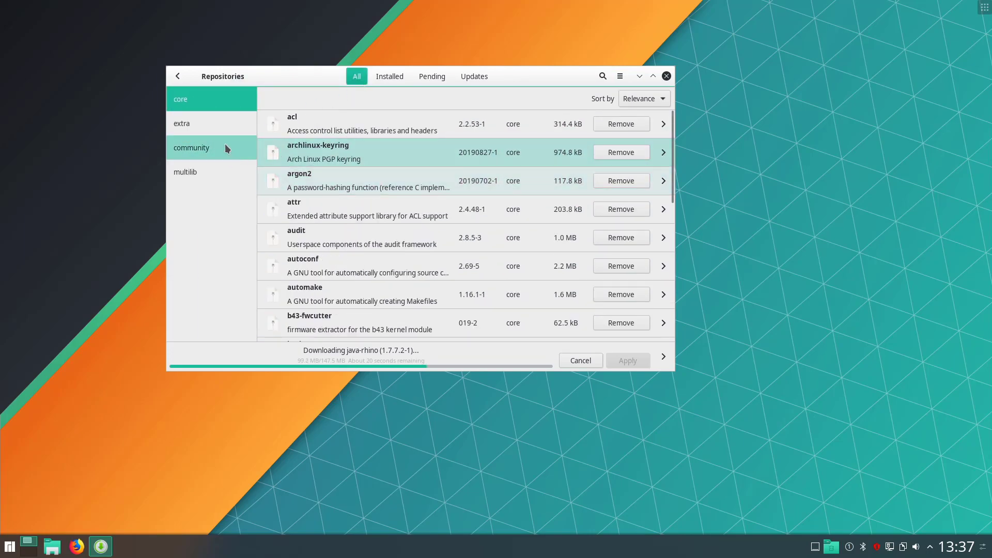
pyautogui.click(207, 123)
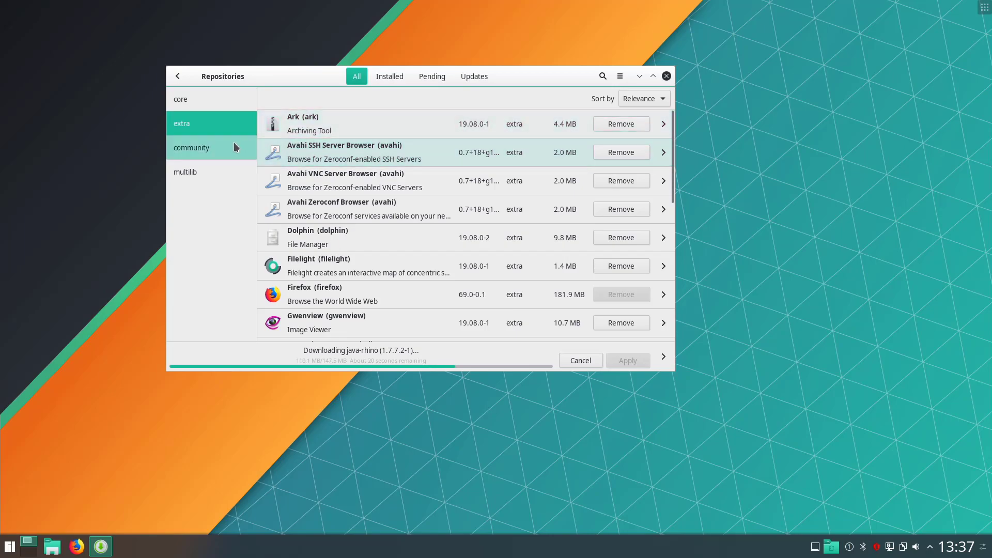
pyautogui.click(208, 179)
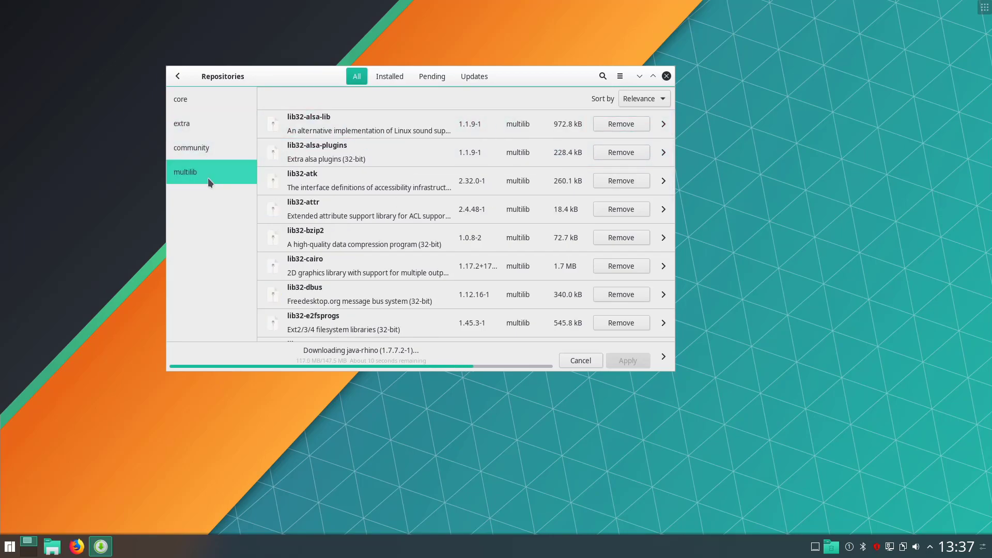
pyautogui.scroll(-3, 413, 253)
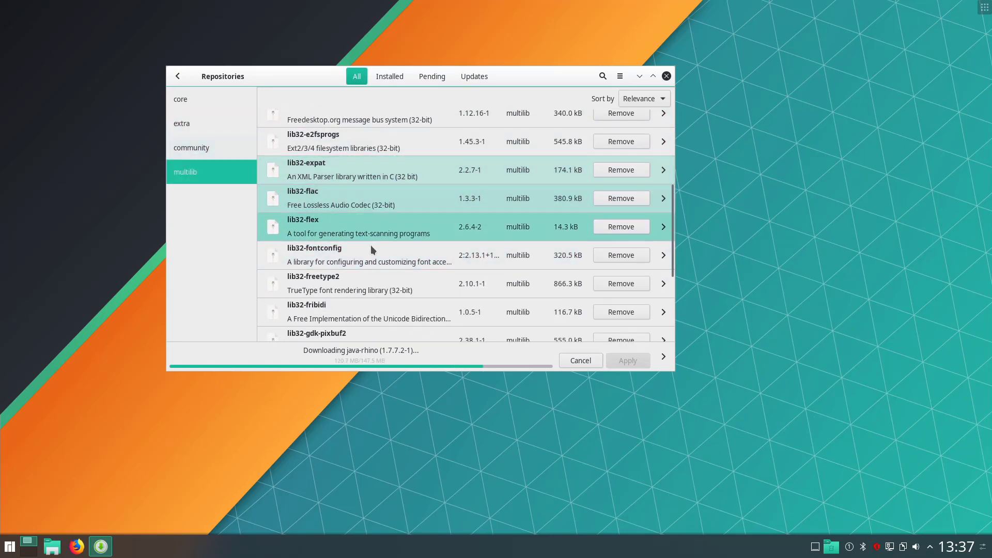
pyautogui.scroll(-3, 370, 260)
pyautogui.scroll(-15, 367, 256)
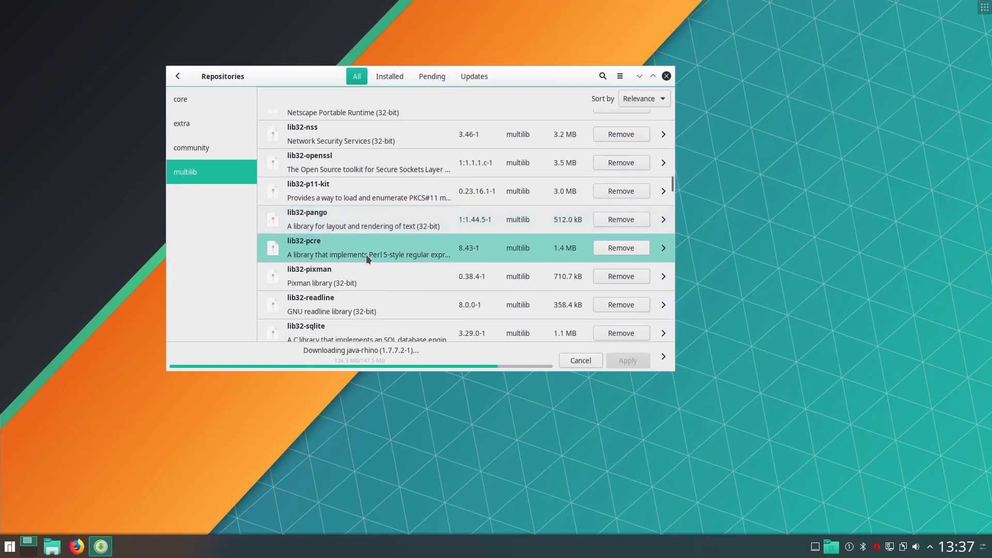
pyautogui.scroll(-10, 363, 253)
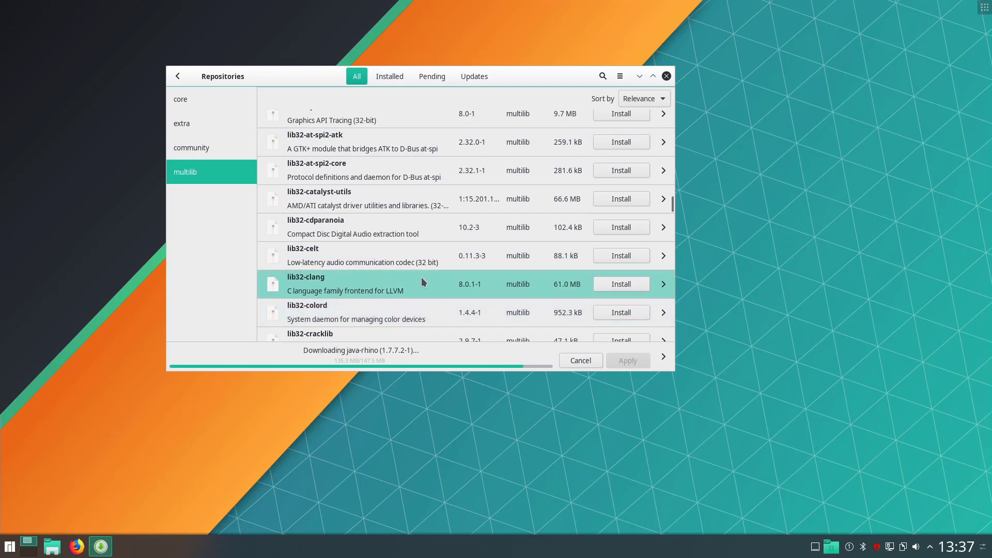
pyautogui.scroll(-1, 421, 277)
pyautogui.scroll(-5, 421, 277)
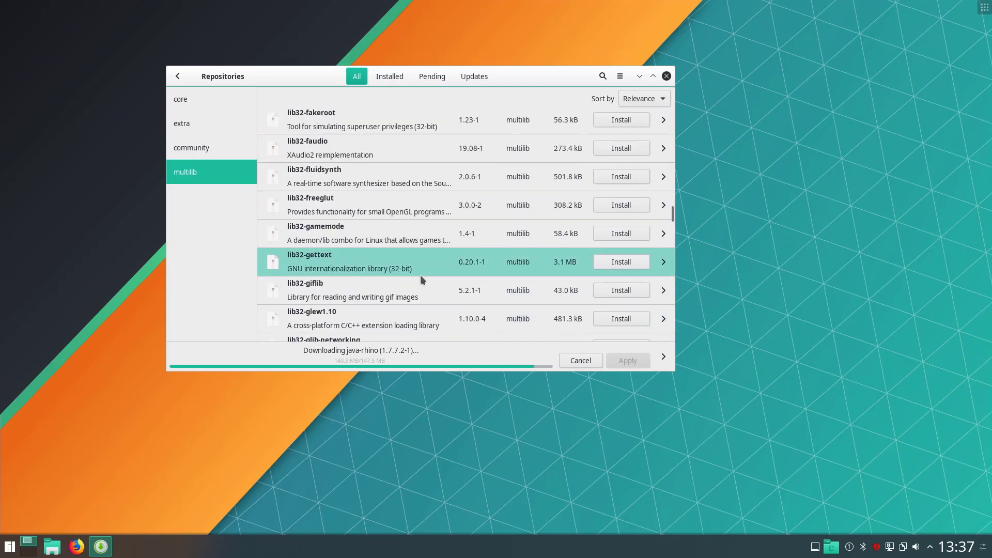
pyautogui.scroll(-15, 420, 274)
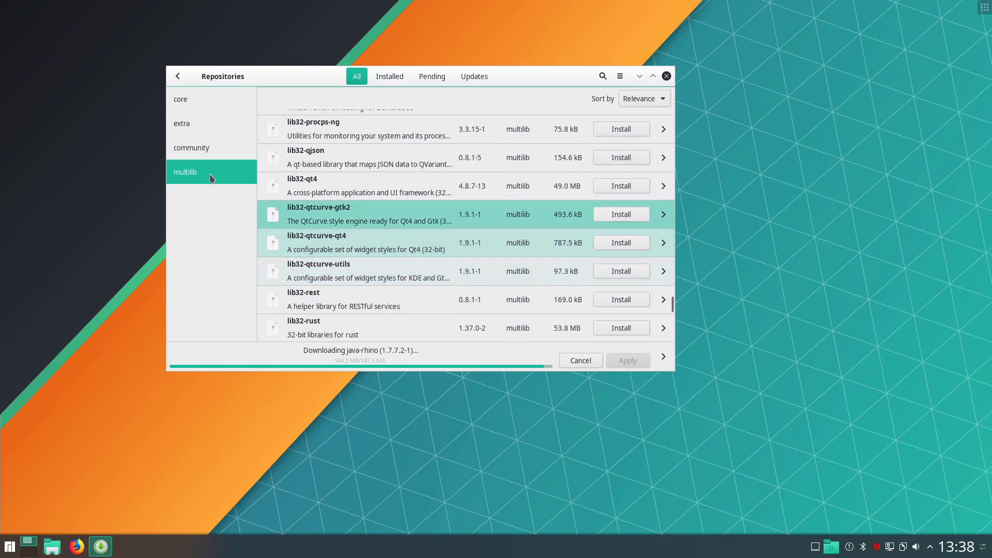
# Revisit the extra repository list, then return to the core repository
pyautogui.click(211, 132)
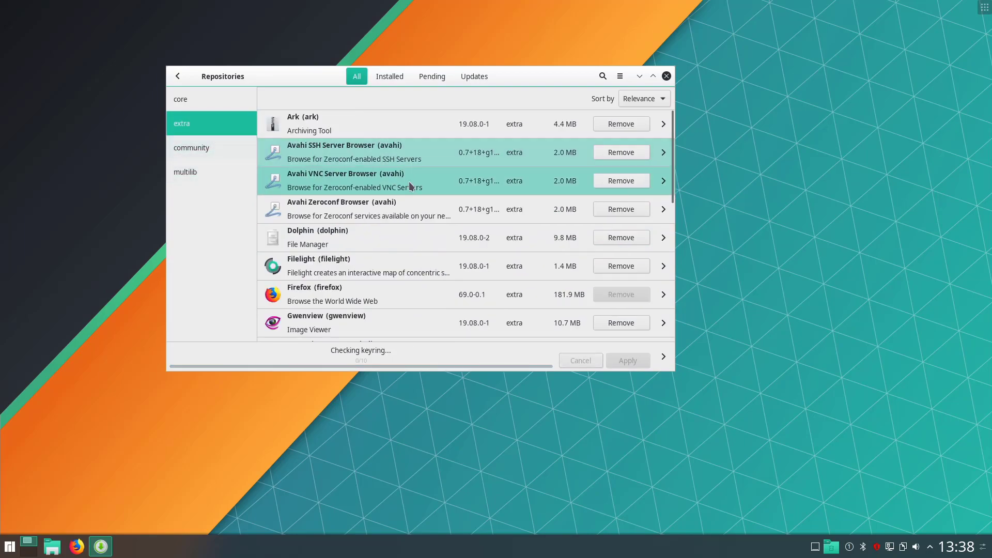
pyautogui.scroll(-10, 438, 222)
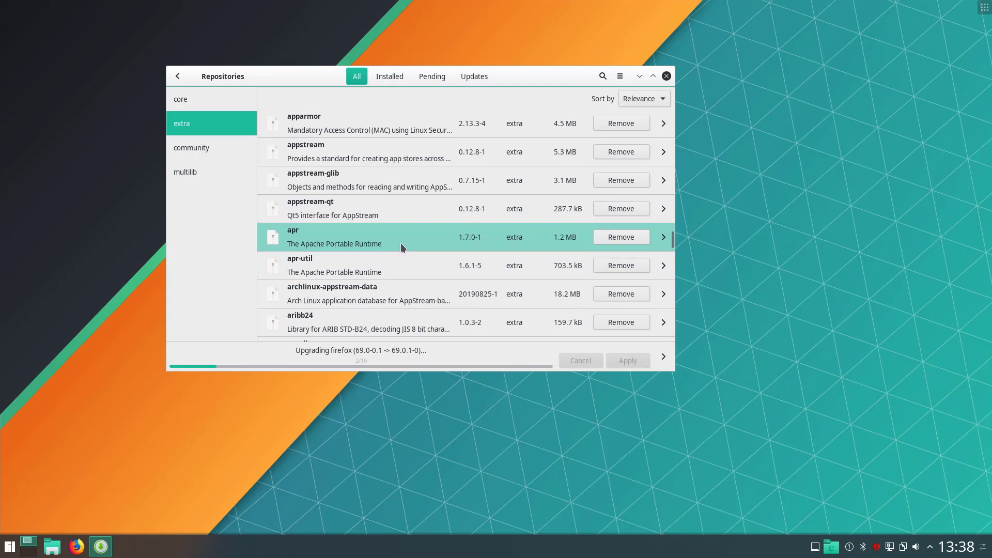
pyautogui.scroll(-3, 401, 243)
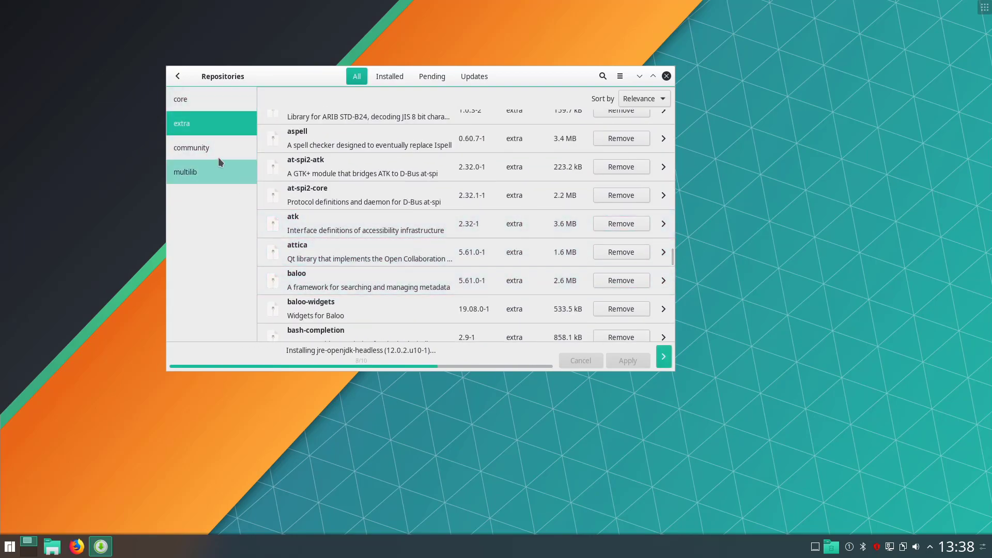
pyautogui.click(210, 98)
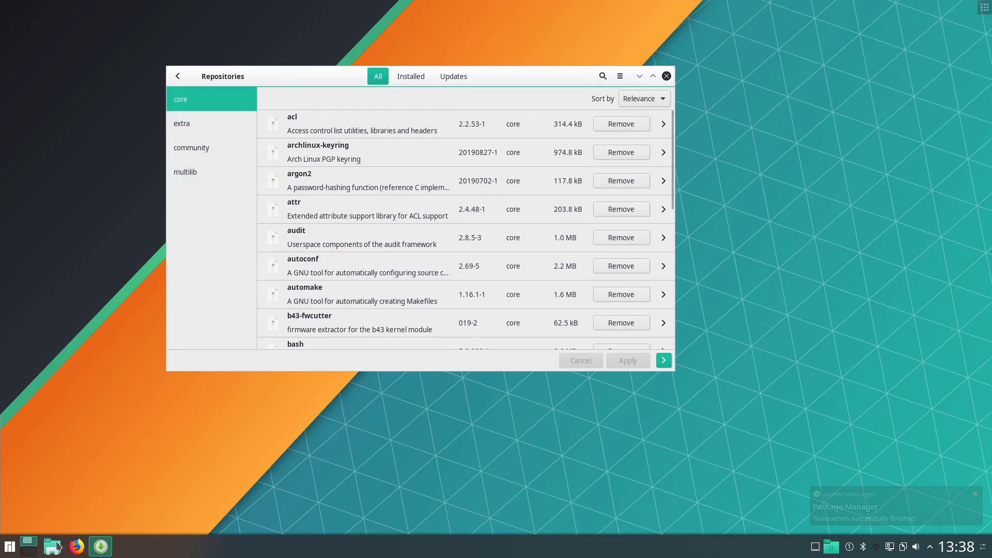
# Try opening the iLO Java Web Start .jnlp in Firefox, then cancel choosing an application
pyautogui.click(77, 543)
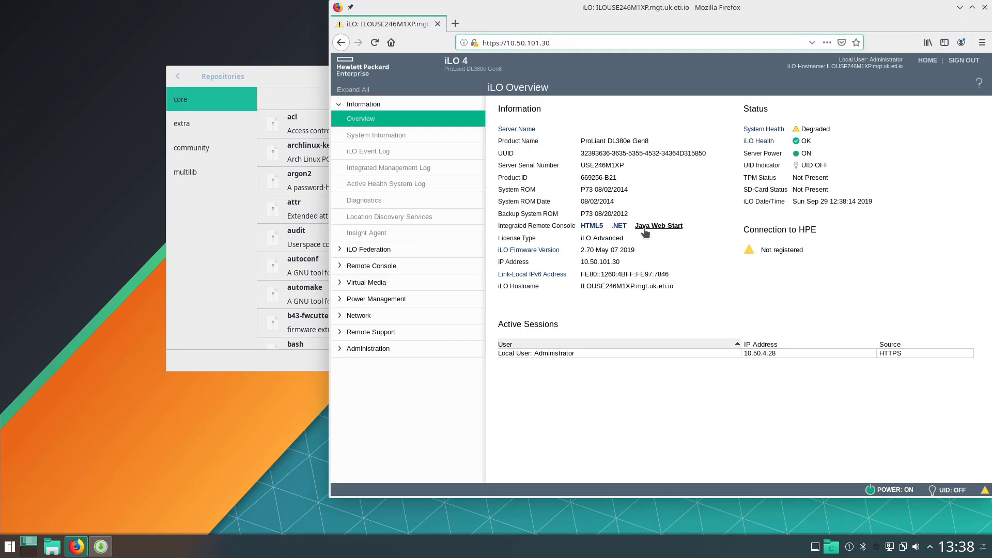
pyautogui.click(671, 227)
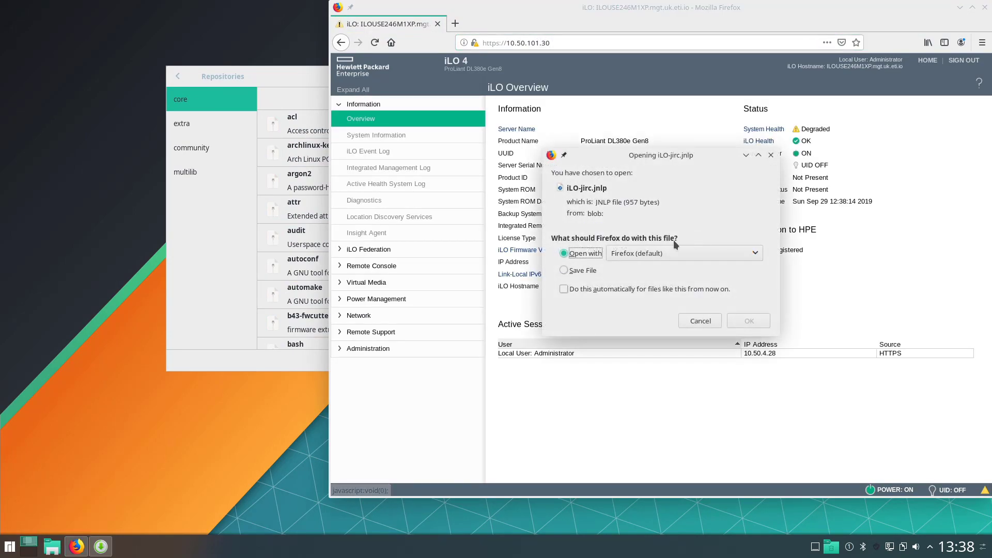
pyautogui.click(731, 252)
pyautogui.click(629, 280)
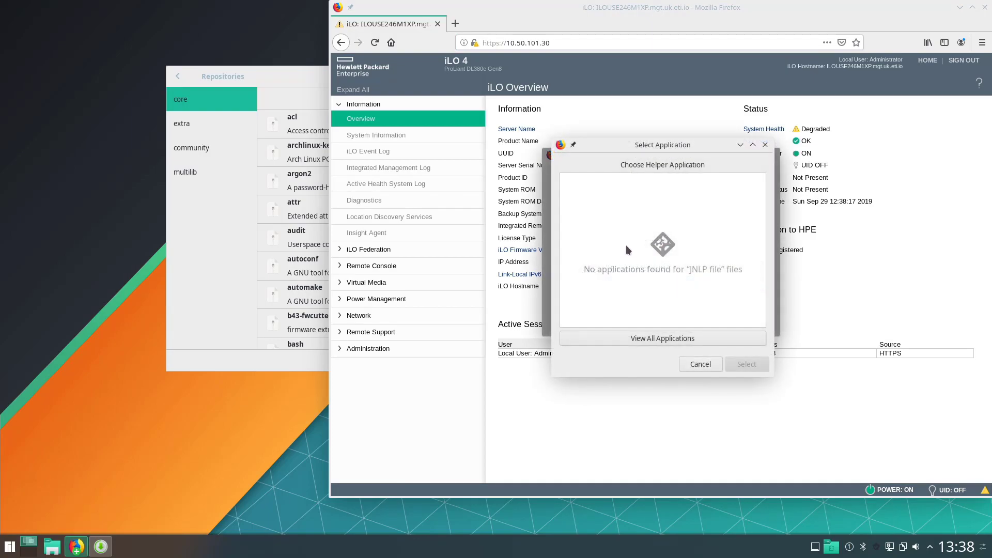
pyautogui.click(710, 339)
pyautogui.scroll(-5, 621, 263)
pyautogui.scroll(-6, 615, 268)
pyautogui.scroll(-5, 678, 277)
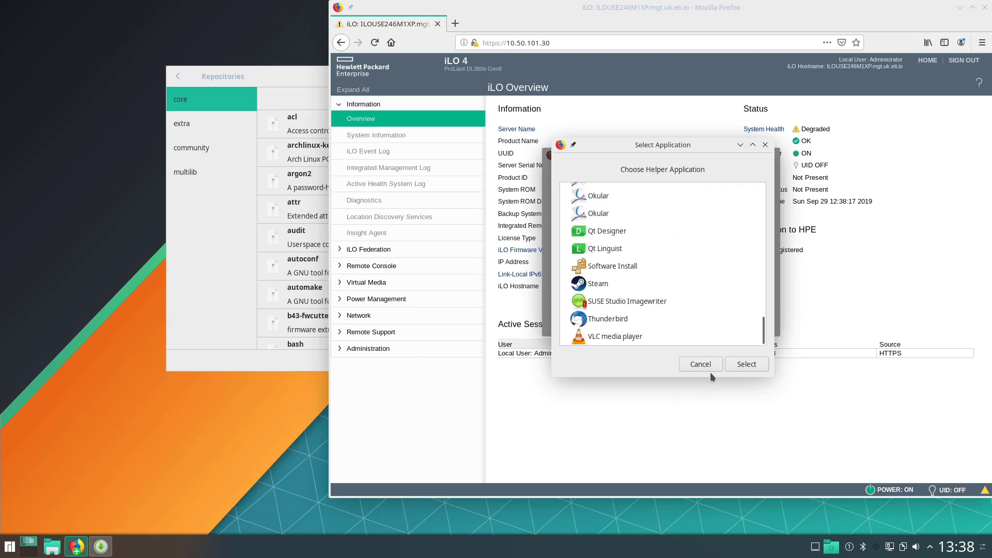
pyautogui.click(706, 365)
pyautogui.click(707, 323)
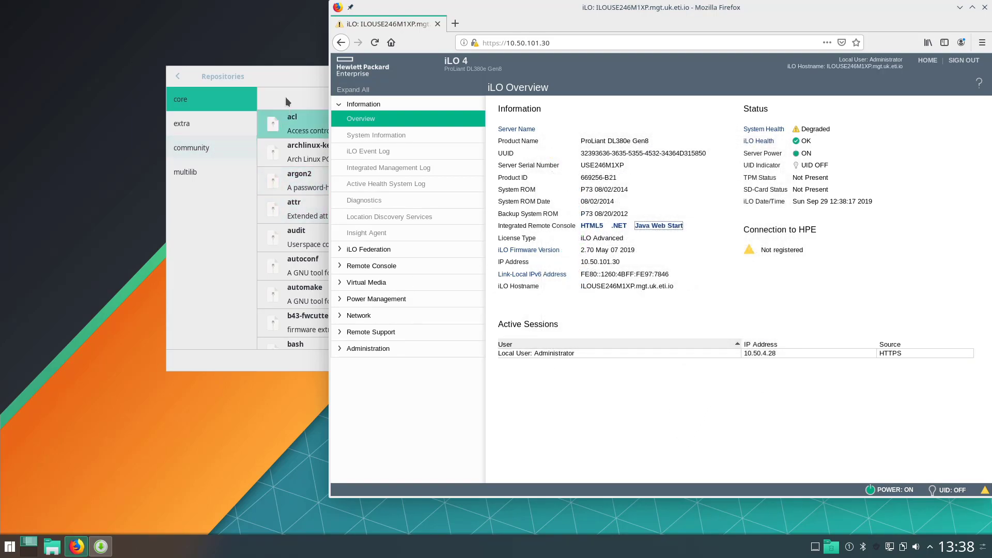
# Return Pamac to its main view and open its package search
pyautogui.click(286, 105)
pyautogui.click(178, 77)
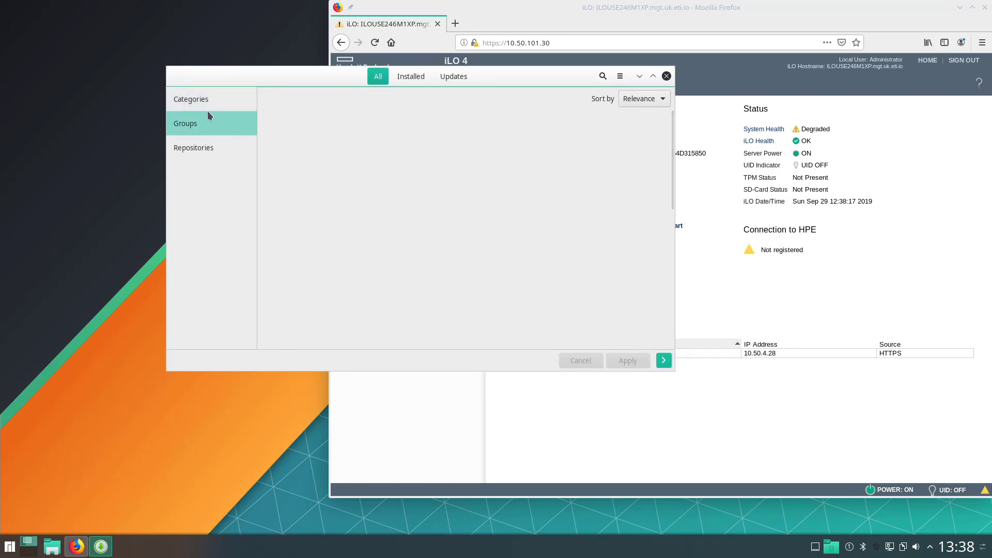
pyautogui.click(603, 77)
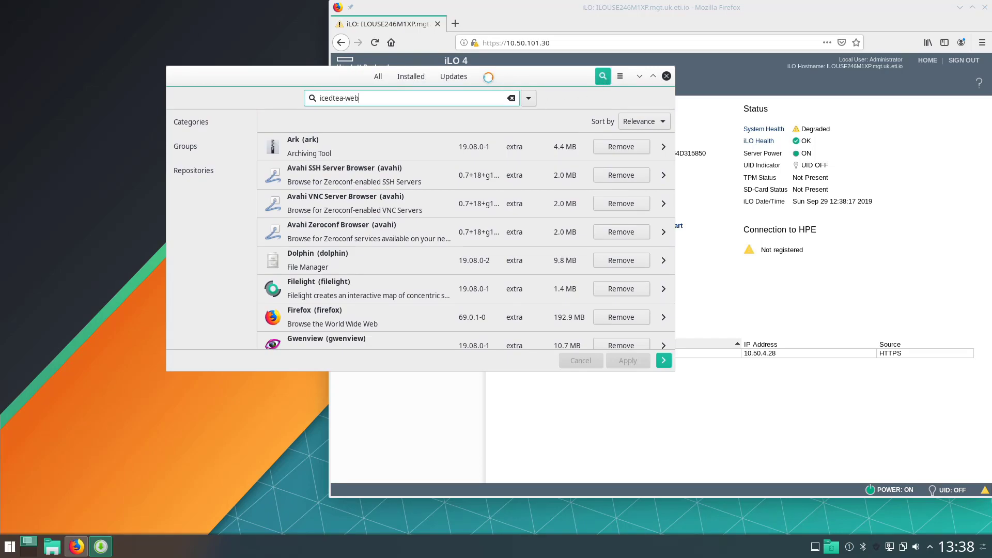
# Install icedtea-web 1.7-1 with java-jline and rhino, confirming optional dependencies and the transaction summary
pyautogui.click(622, 147)
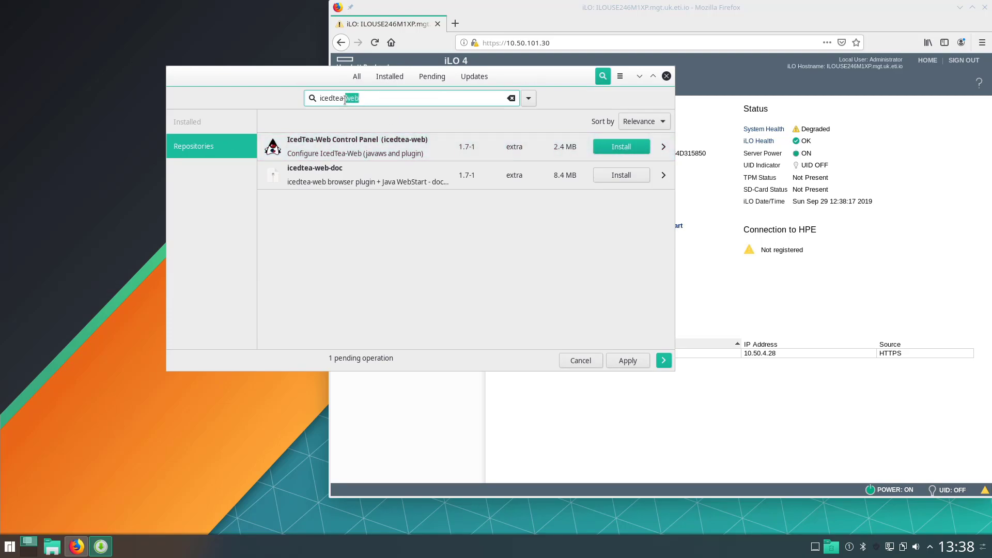
pyautogui.press('BackSpace')
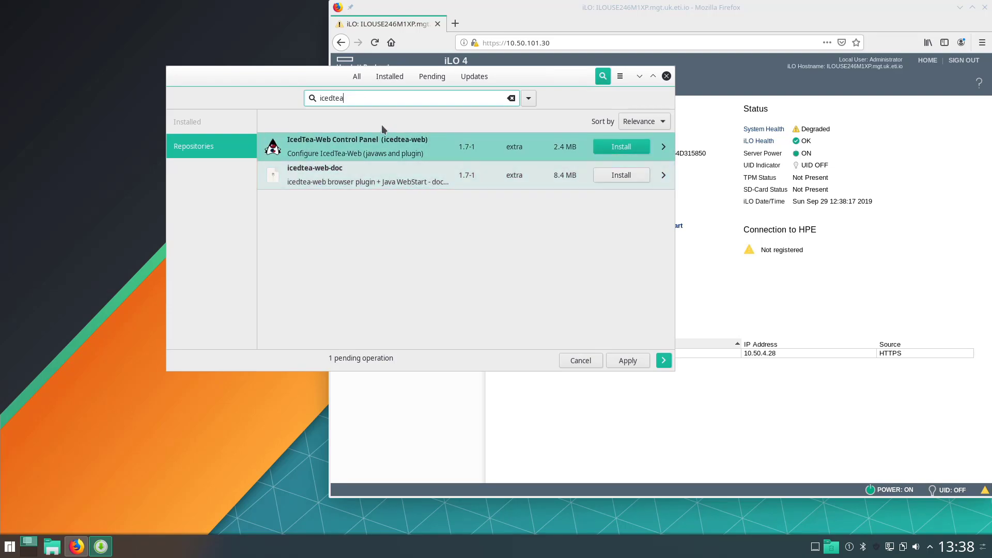
pyautogui.click(628, 362)
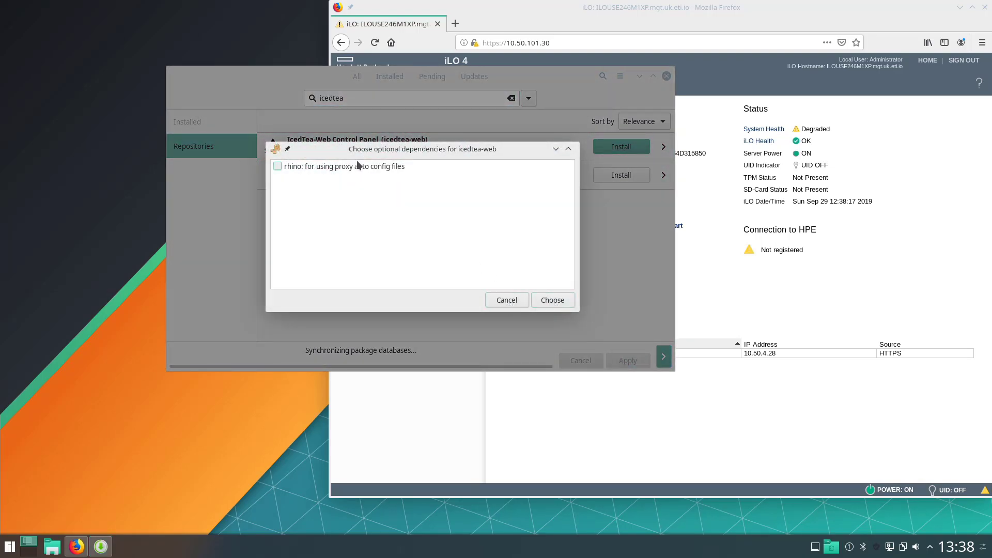
pyautogui.click(552, 301)
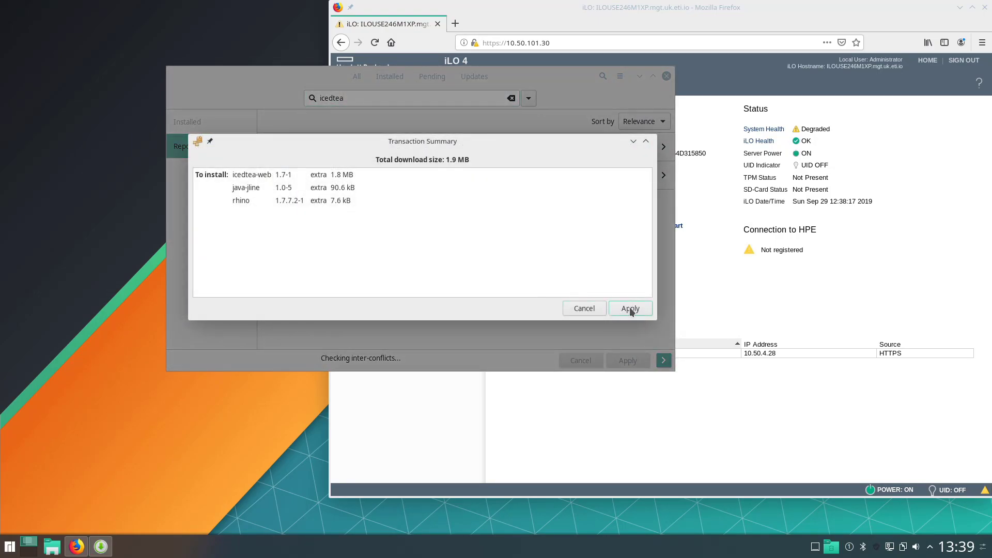
pyautogui.click(630, 308)
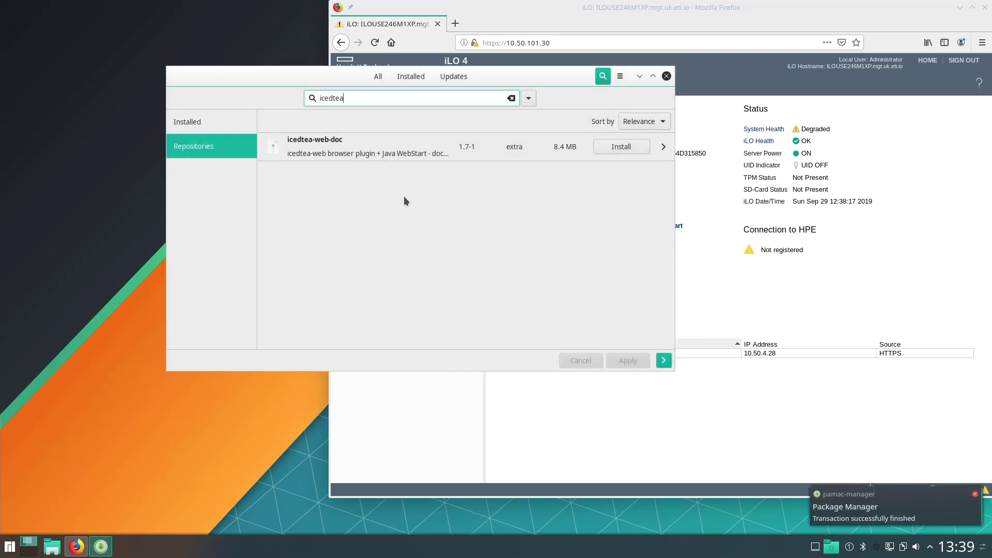
pyautogui.click(736, 305)
pyautogui.click(303, 222)
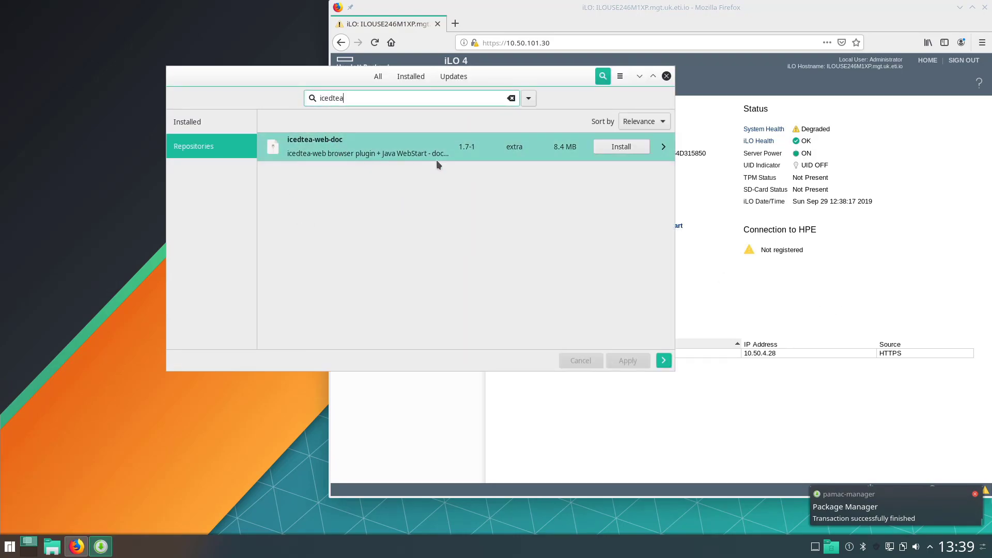
# Launch the Java Web Start console from the iLO Overview page and open the .jnlp file
pyautogui.click(799, 312)
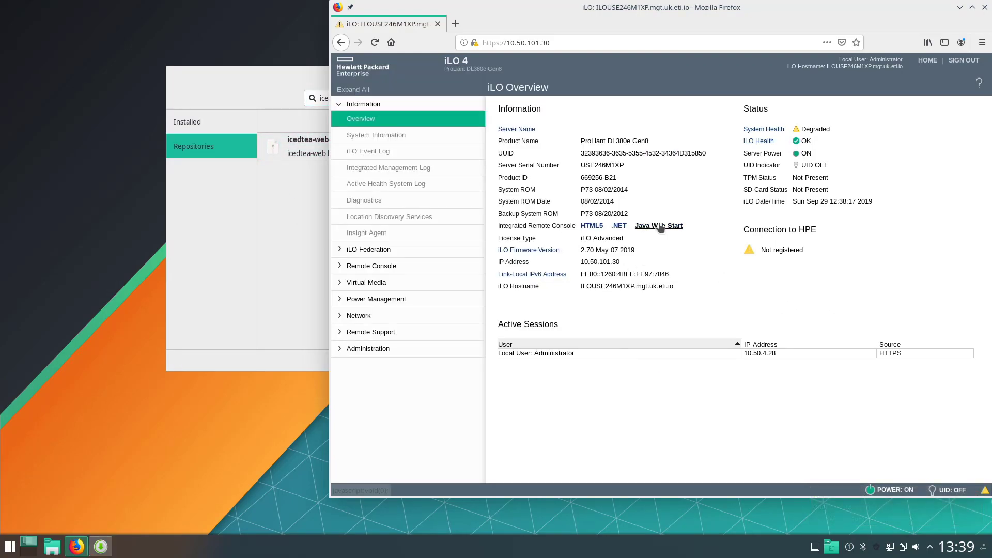
pyautogui.click(660, 226)
pyautogui.click(750, 318)
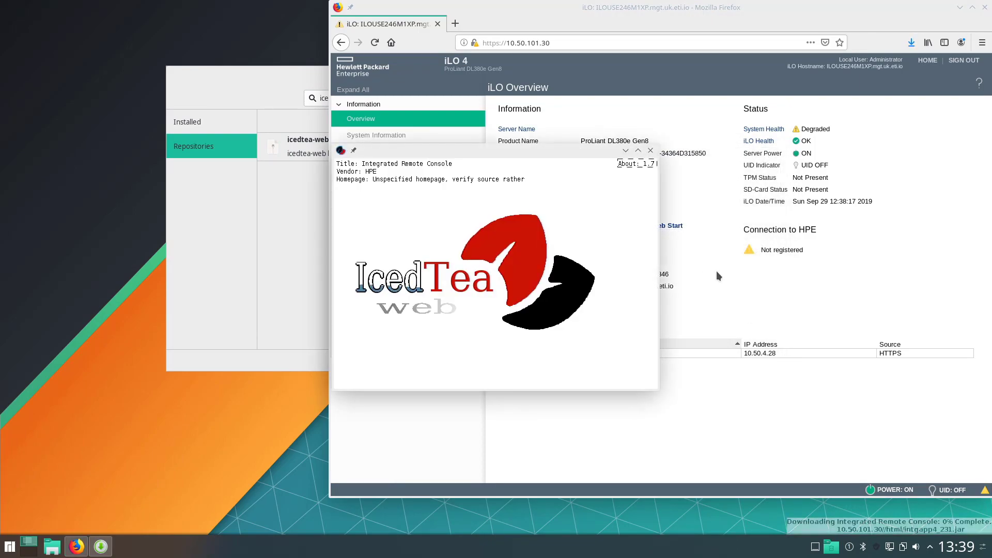
# Always trust the publisher, accept the certificate, run the console, and remember allowing remote resources
pyautogui.click(450, 264)
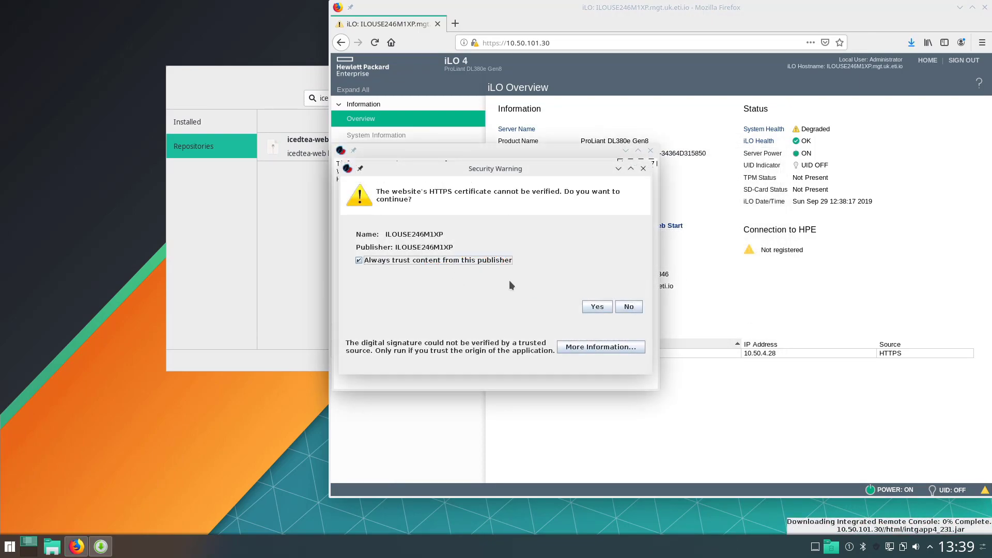
pyautogui.click(601, 307)
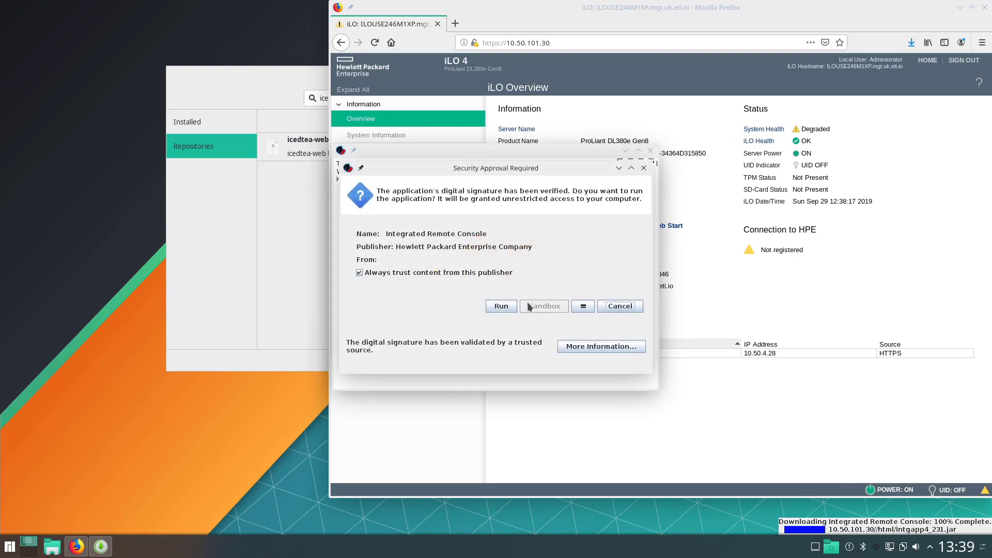
pyautogui.click(516, 307)
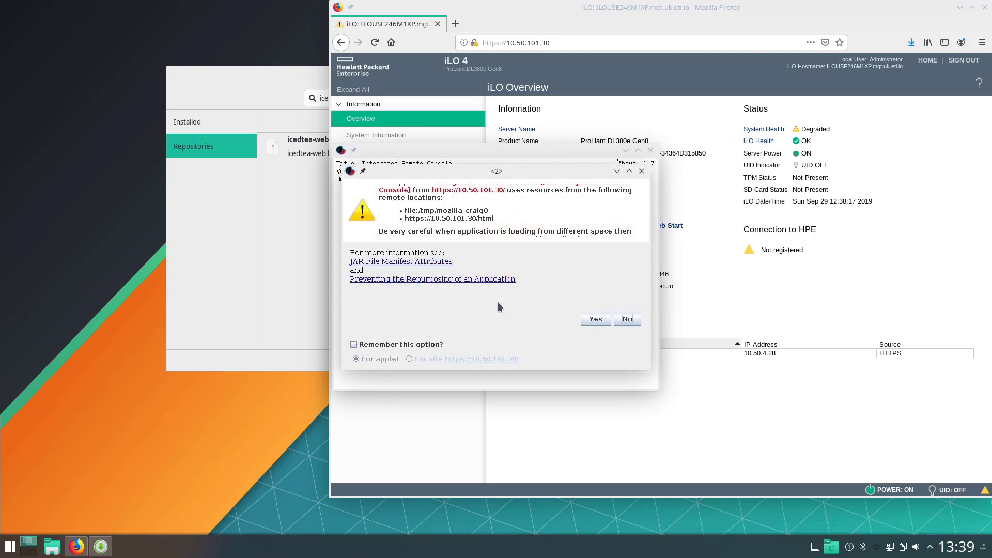
pyautogui.click(407, 343)
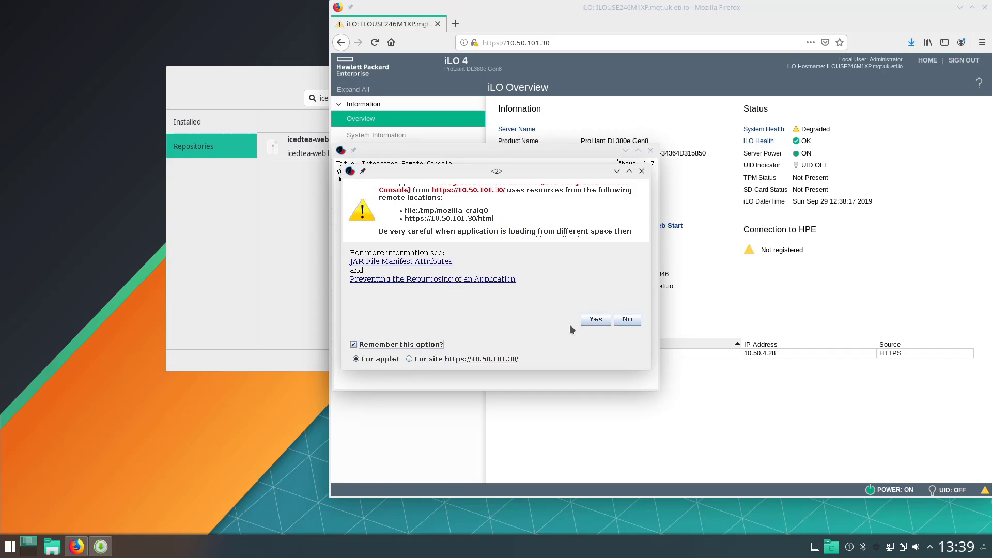
pyautogui.click(594, 319)
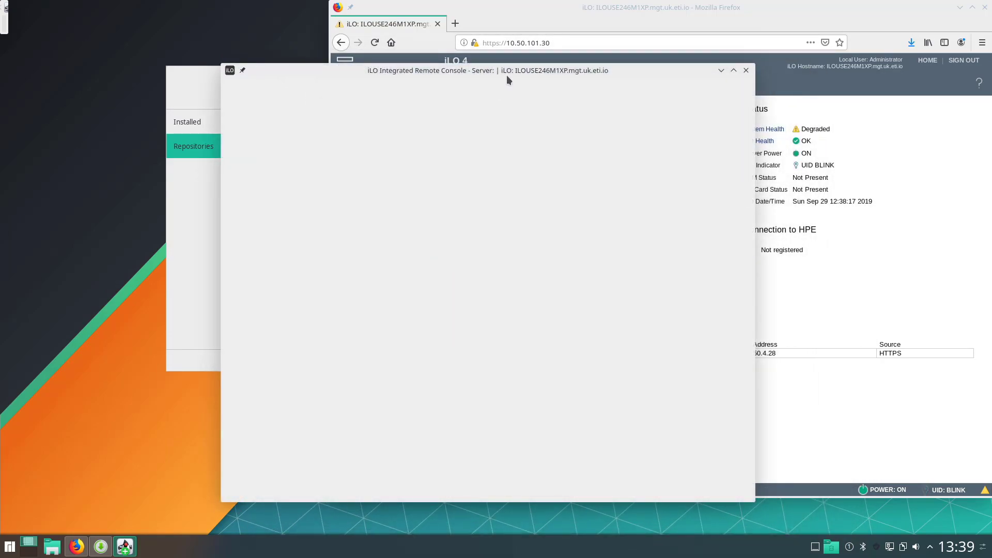
# Rearrange the blank remote console and IcedTea-Web splash windows, then raise the iLO Overview page
pyautogui.click(6, 30)
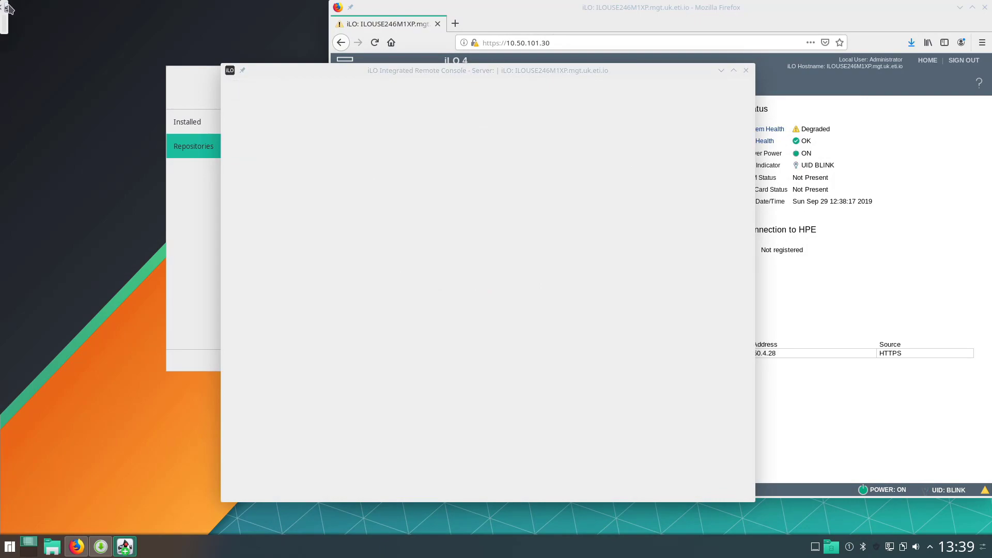
pyautogui.moveTo(4, 5); pyautogui.dragTo(36, 22)
pyautogui.click(402, 151)
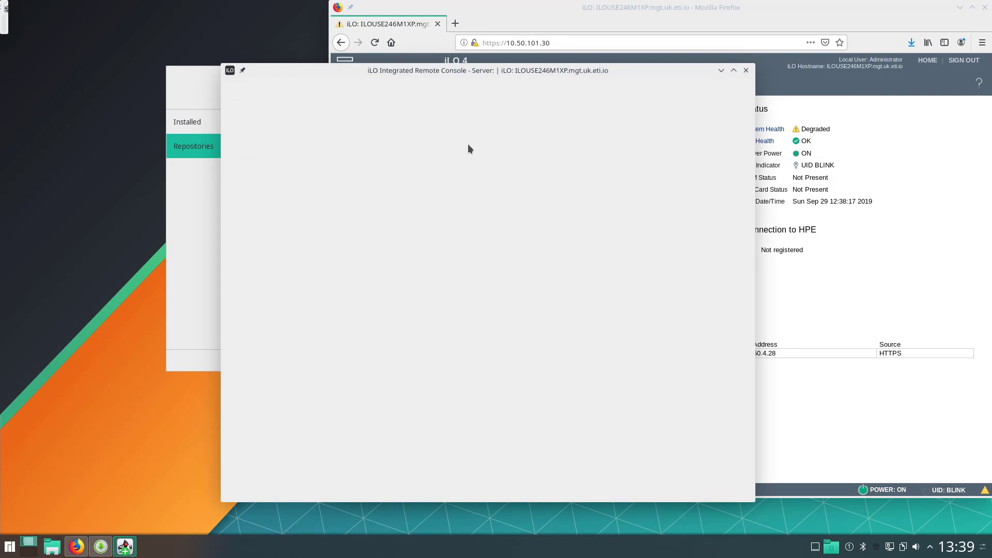
pyautogui.click(125, 547)
pyautogui.click(351, 448)
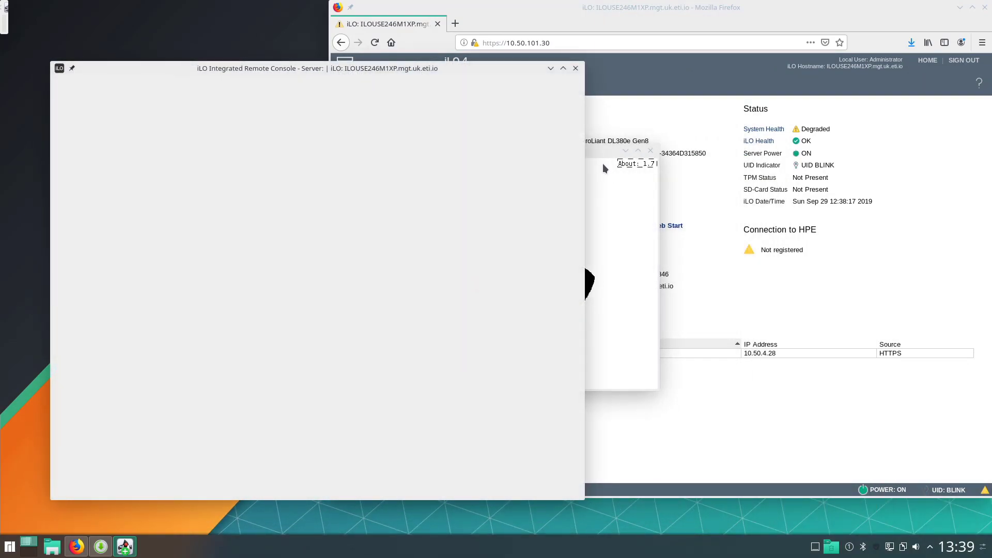
pyautogui.moveTo(580, 147); pyautogui.dragTo(877, 110)
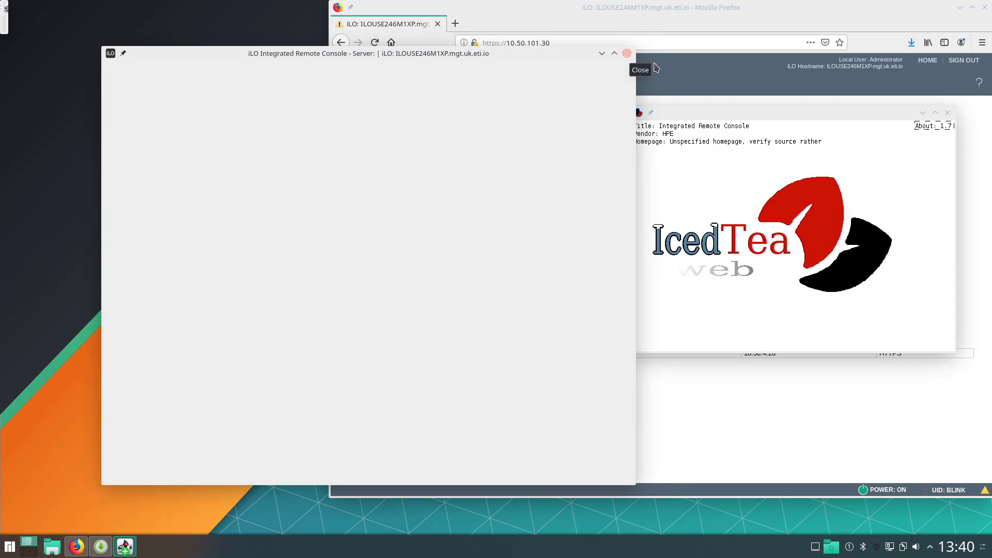
pyautogui.click(671, 68)
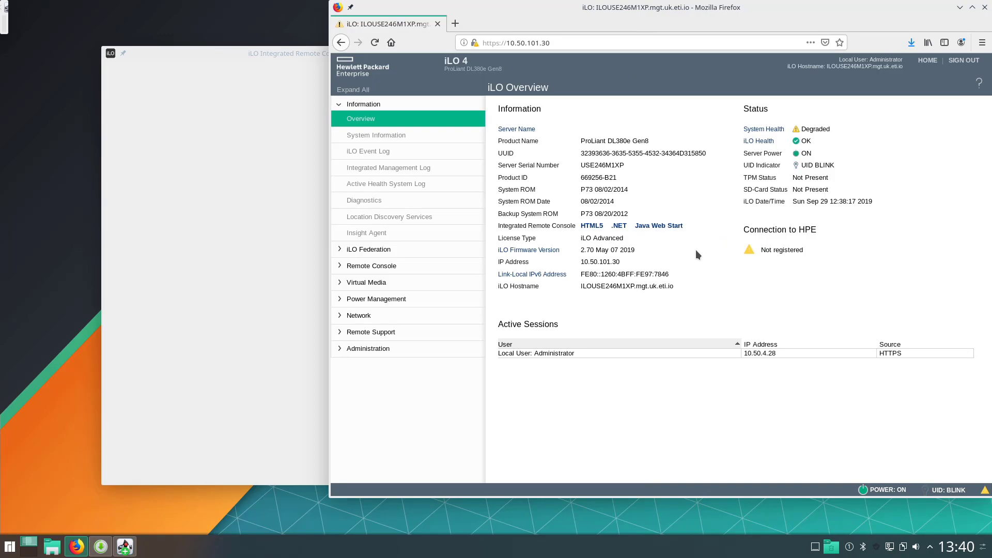
# Open the HTML5 remote console, acquire the in-use session, then close it
pyautogui.click(593, 226)
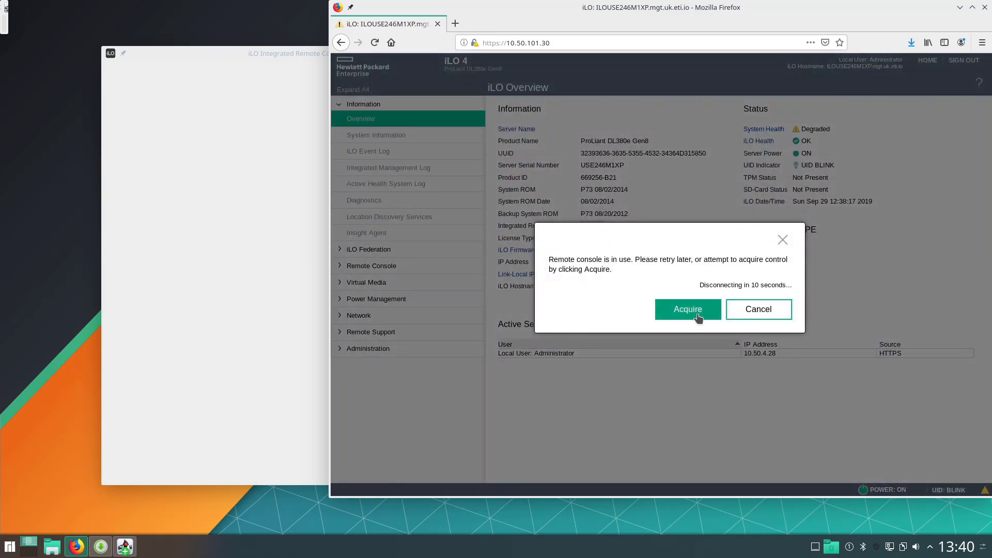
pyautogui.click(685, 309)
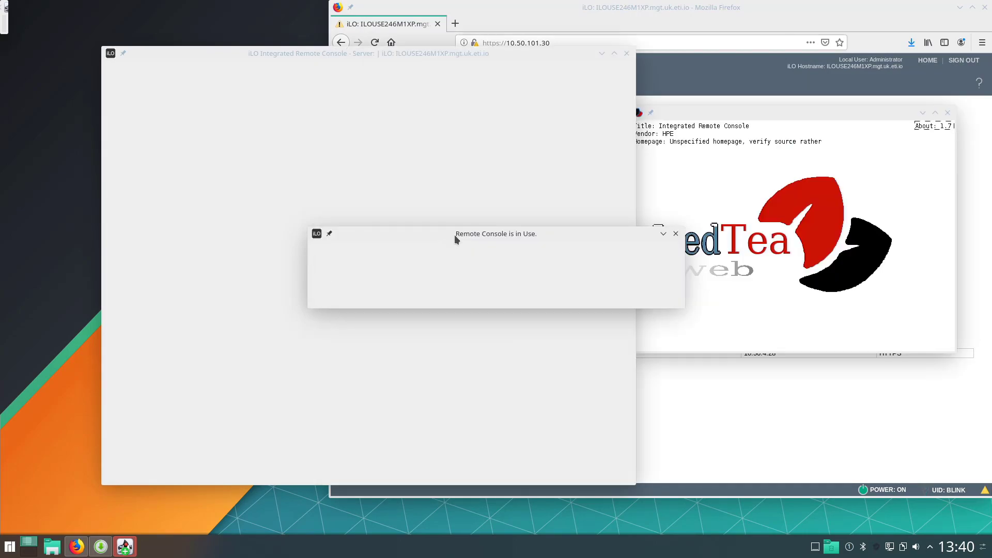
pyautogui.moveTo(457, 240); pyautogui.dragTo(309, 176)
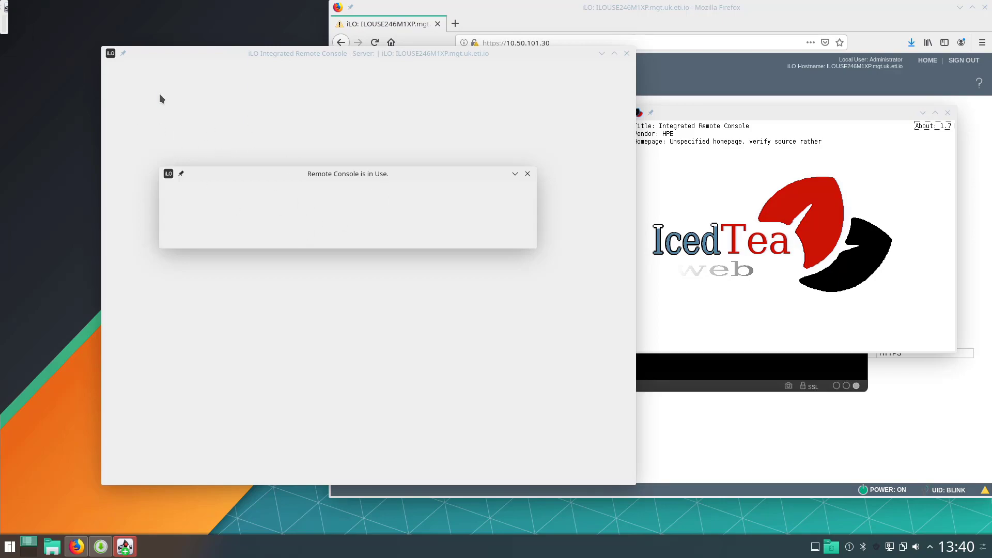
pyautogui.click(703, 366)
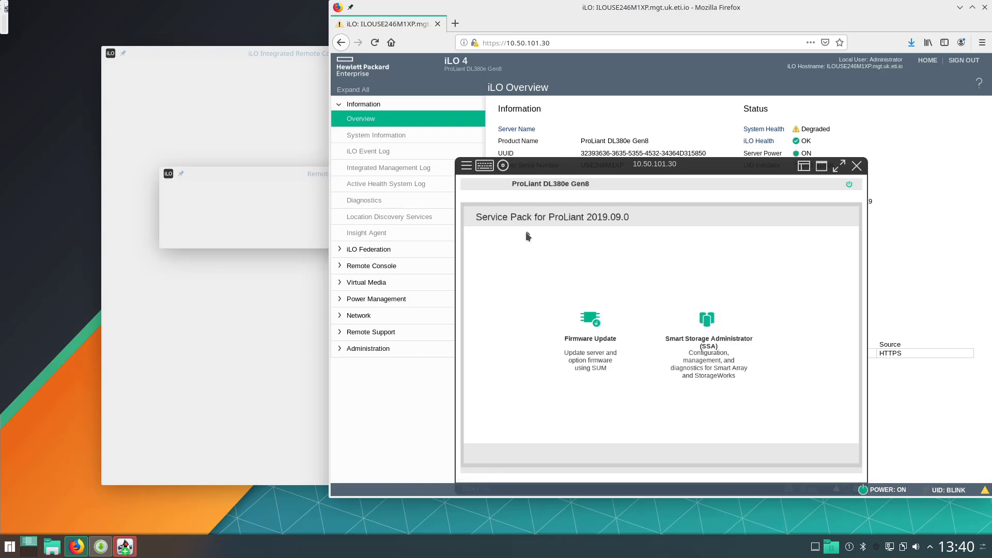
pyautogui.click(857, 165)
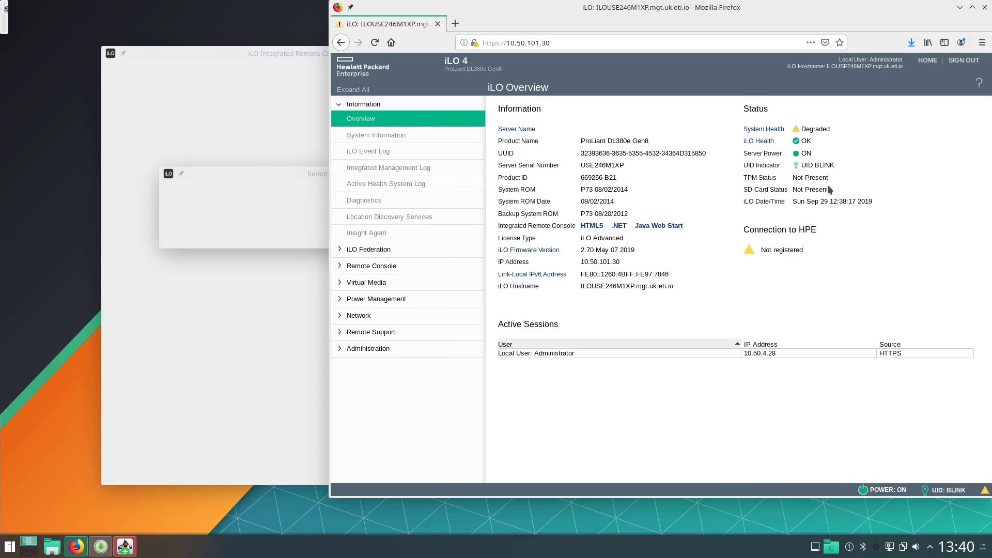
# Raise the Java console windows and reposition the console and IcedTea-Web splash
pyautogui.click(315, 68)
pyautogui.moveTo(464, 53)
pyautogui.mouseDown()
pyautogui.moveTo(531, 179)
pyautogui.moveTo(458, 61)
pyautogui.mouseUp()
pyautogui.moveTo(725, 113); pyautogui.dragTo(687, 77)
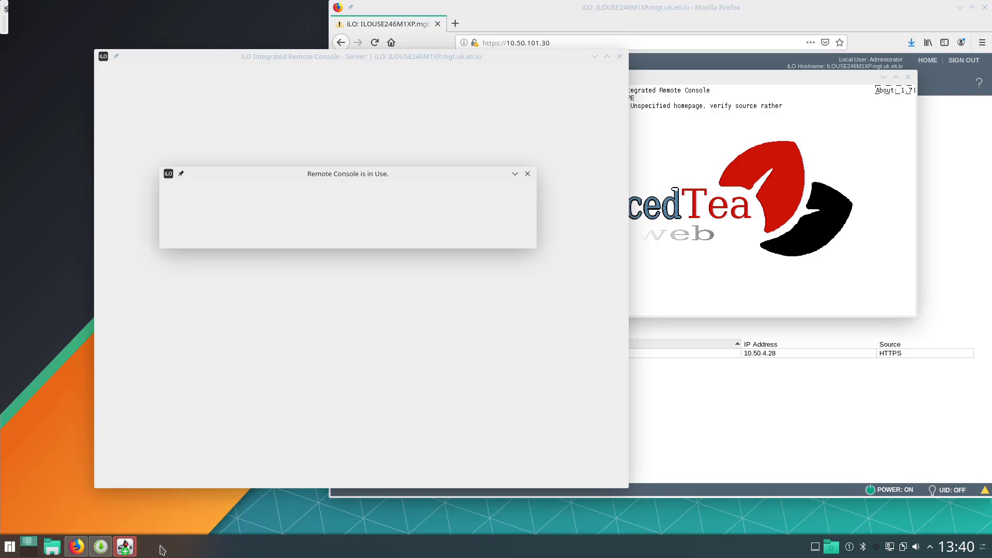
# Open the wastebin, briefly drop down Yakuake, and select and edit the iLO page address
pyautogui.click(832, 548)
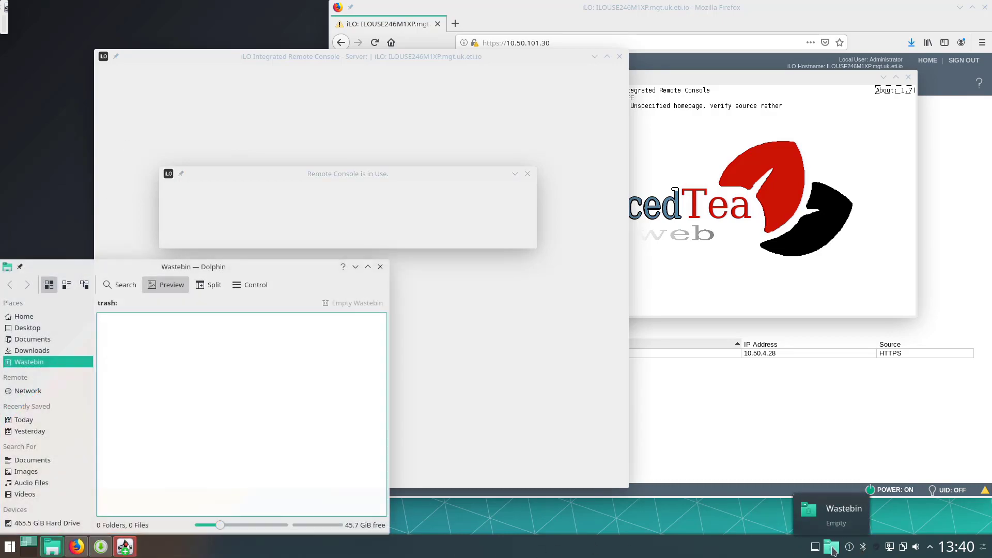
pyautogui.click(398, 339)
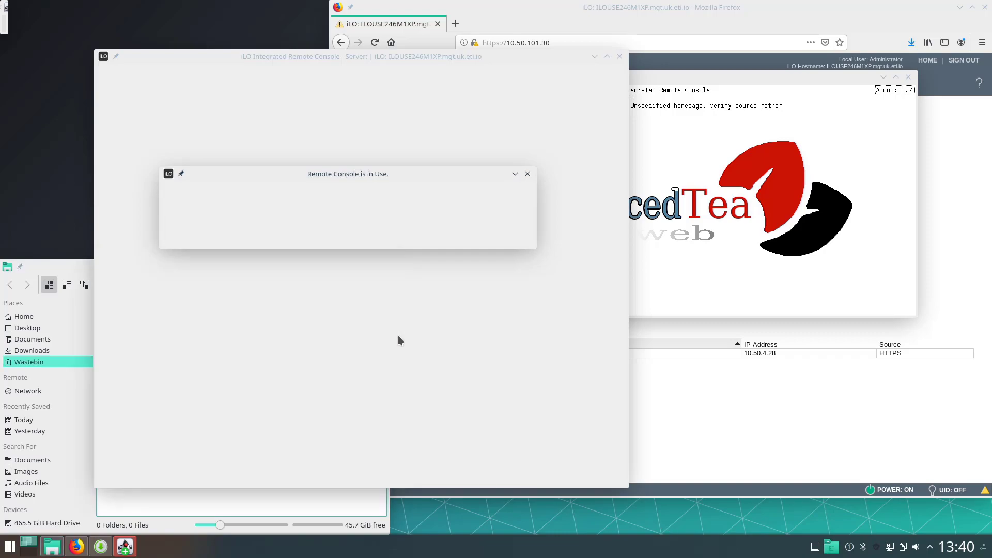
pyautogui.press('F12')
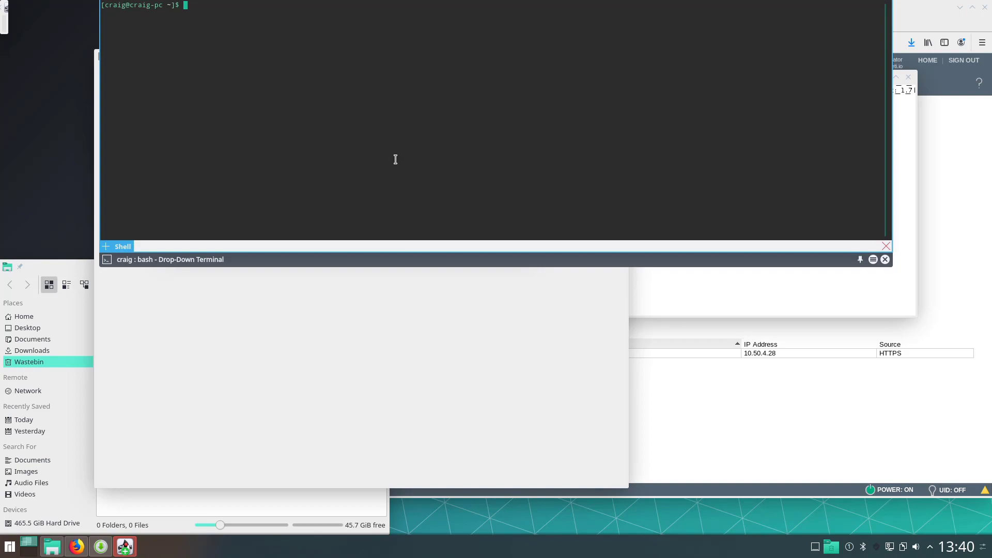
pyautogui.press('F12')
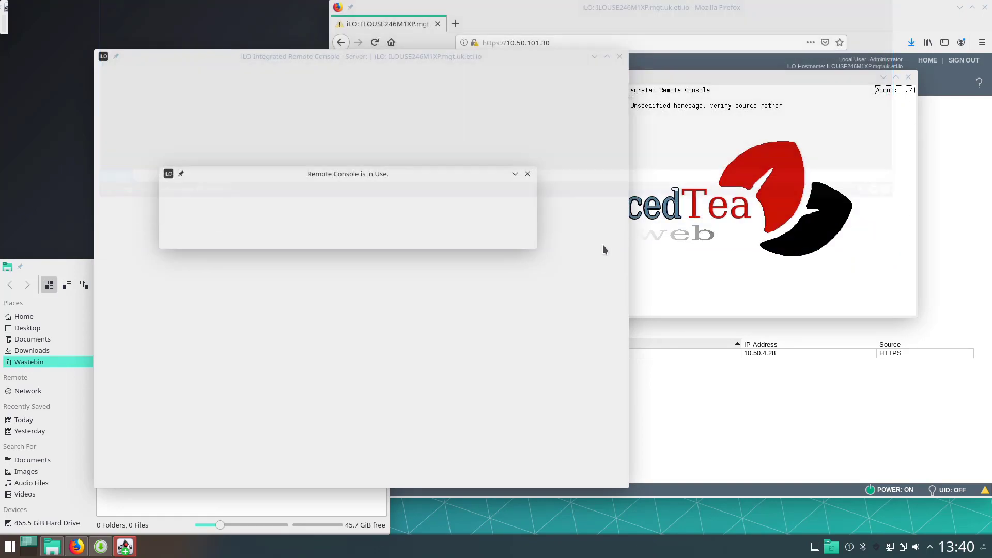
pyautogui.click(578, 43)
pyautogui.moveTo(479, 41); pyautogui.dragTo(406, 44)
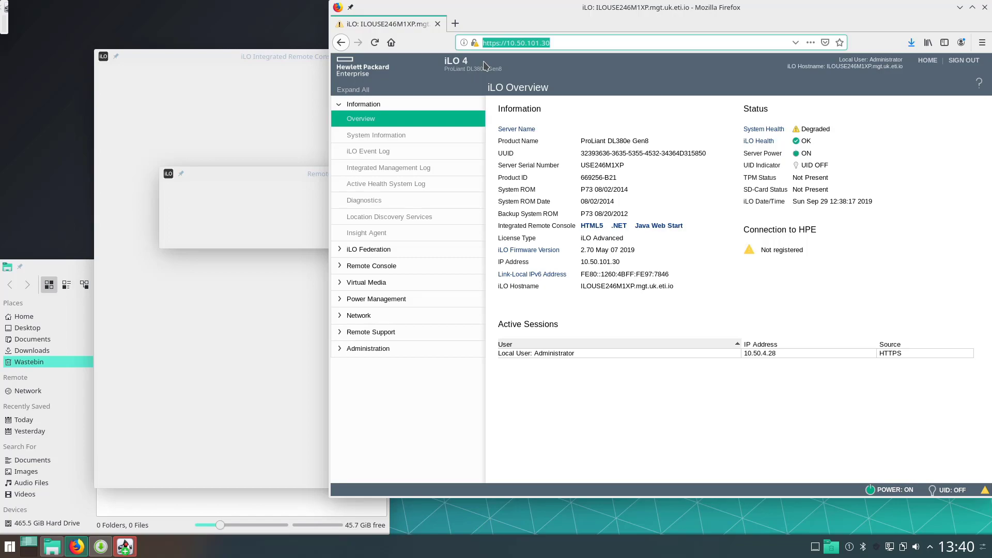
pyautogui.click(746, 294)
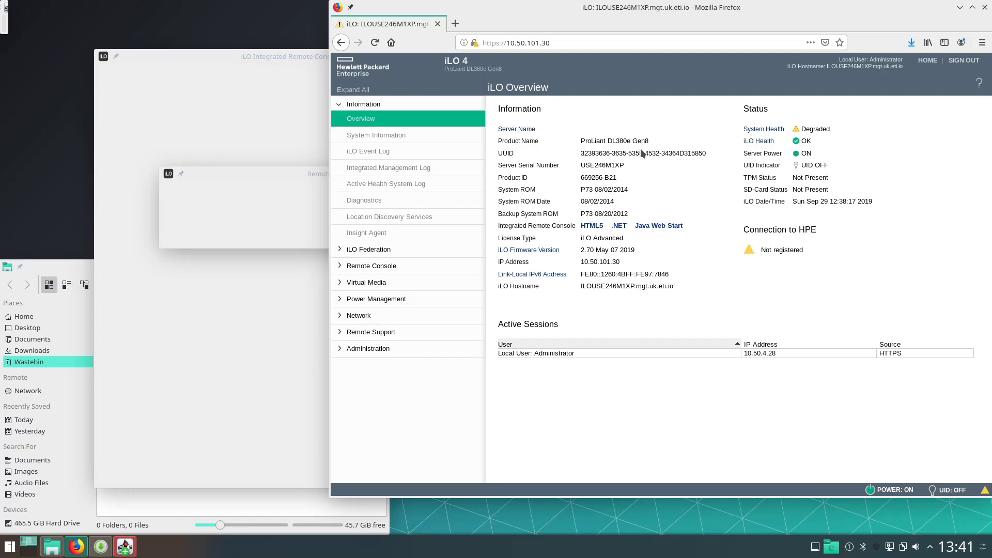
pyautogui.click(646, 47)
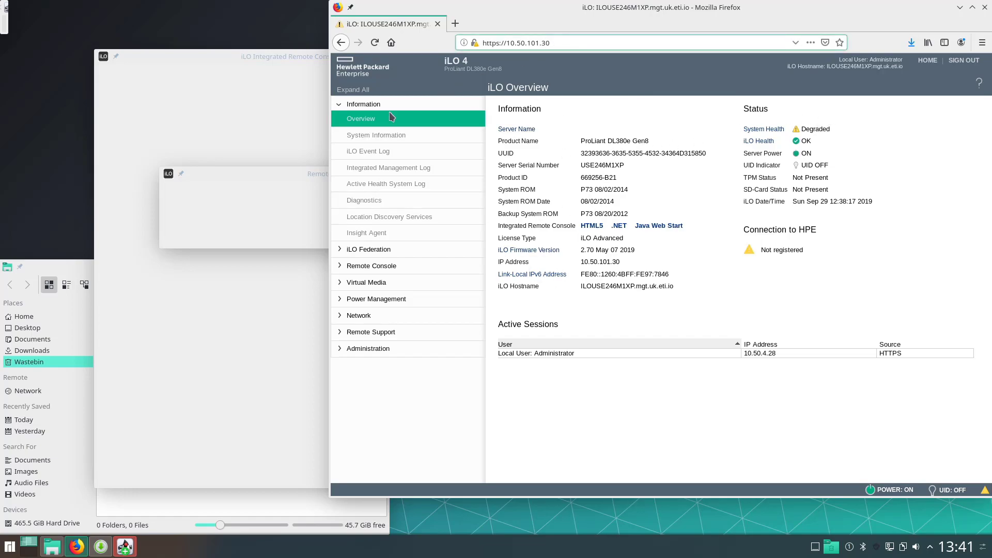
# Run 'sudo killall java' in Yakuake with the sudo password to close the stuck console windows
pyautogui.click(195, 310)
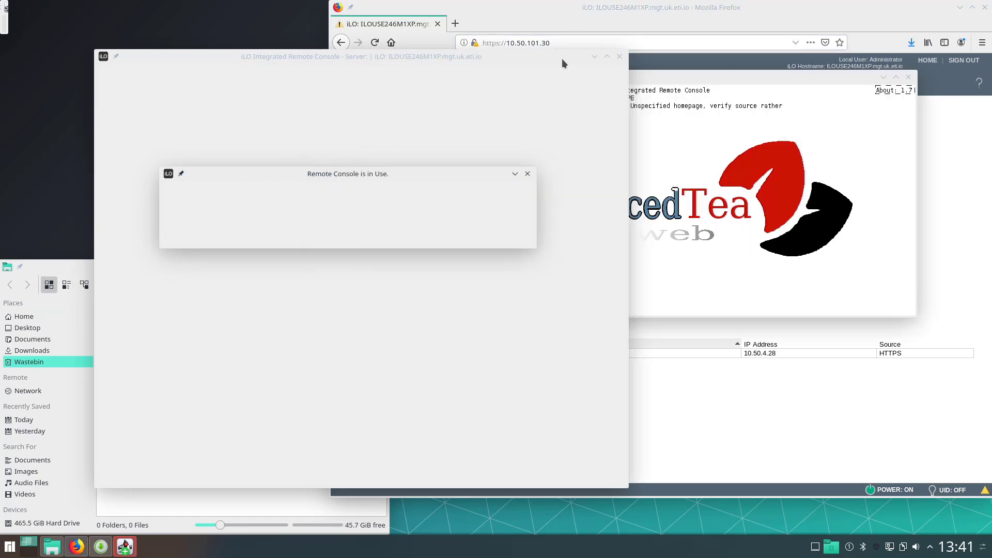
pyautogui.press('F12')
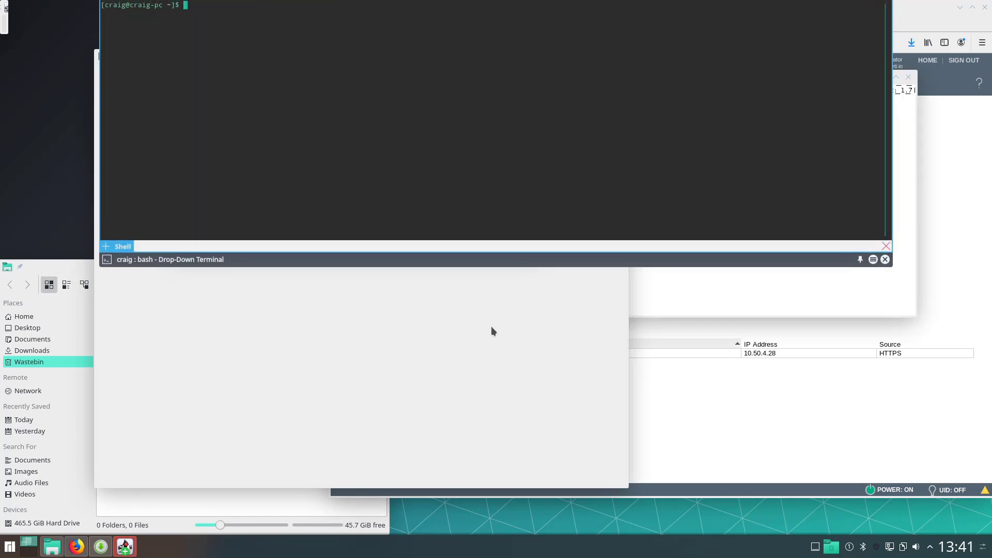
pyautogui.write('sudo killall ')
pyautogui.write('jav')
pyautogui.write('a')
pyautogui.press('Return')
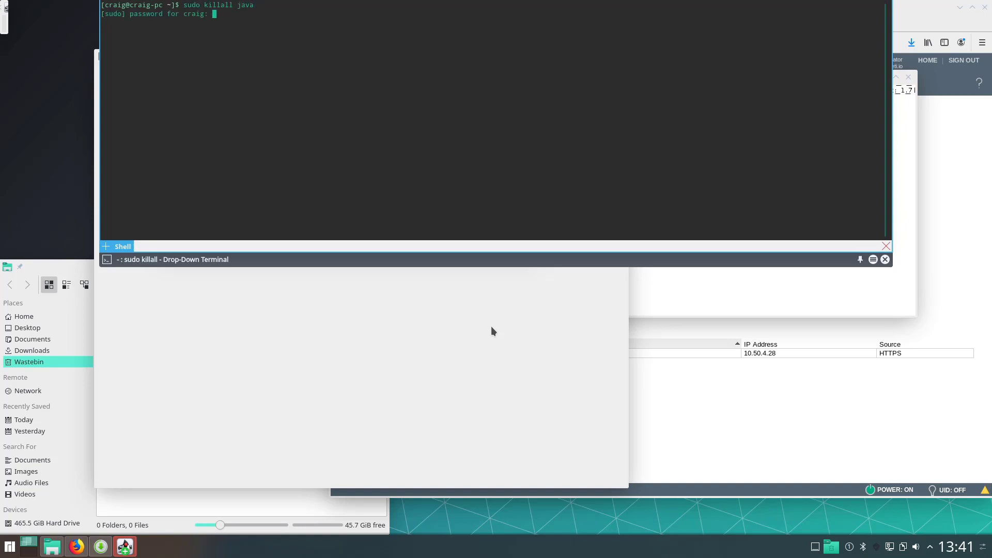
pyautogui.press('Return')
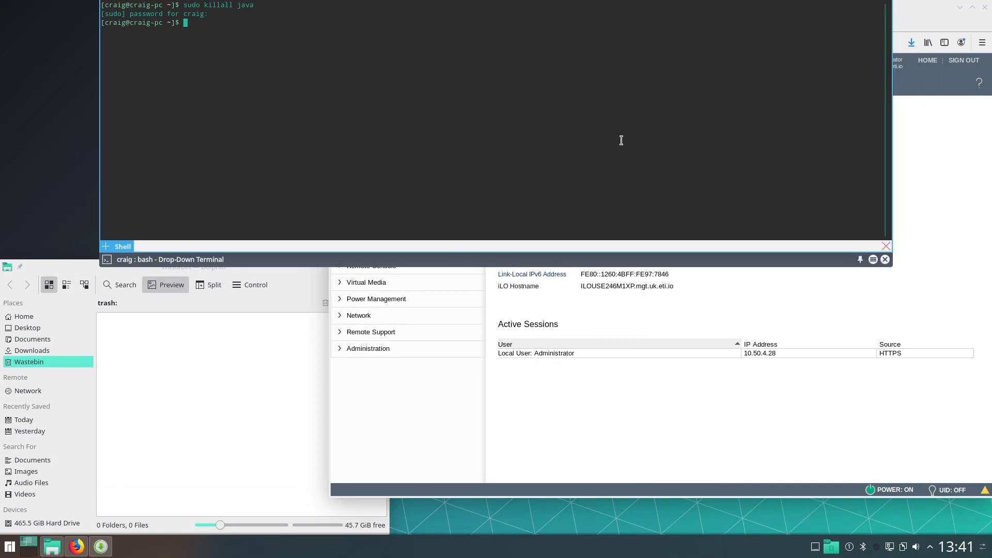
# Search all packages in Pamac for 'chrome', find only unrelated results, then close Pamac
pyautogui.press('F12')
pyautogui.click(247, 79)
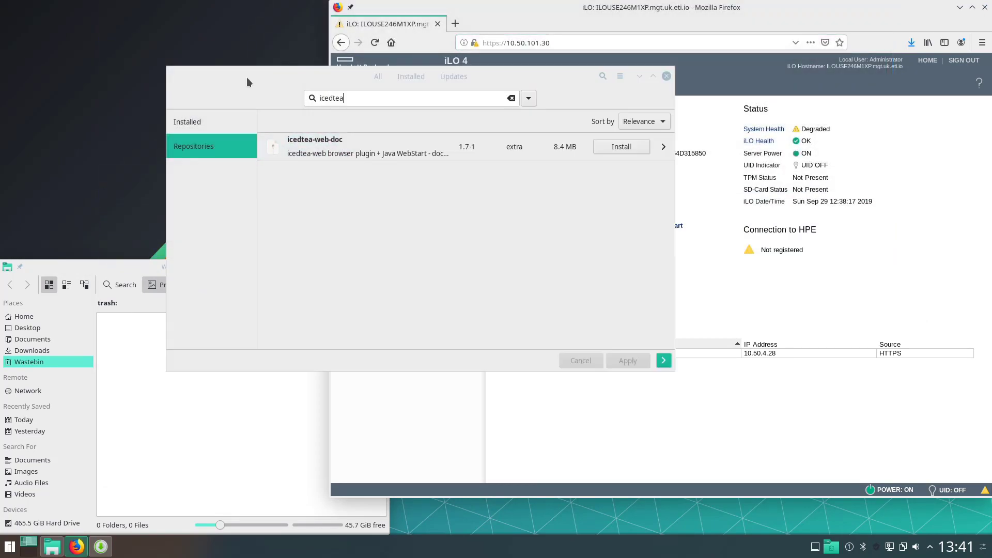
pyautogui.click(208, 127)
pyautogui.click(377, 76)
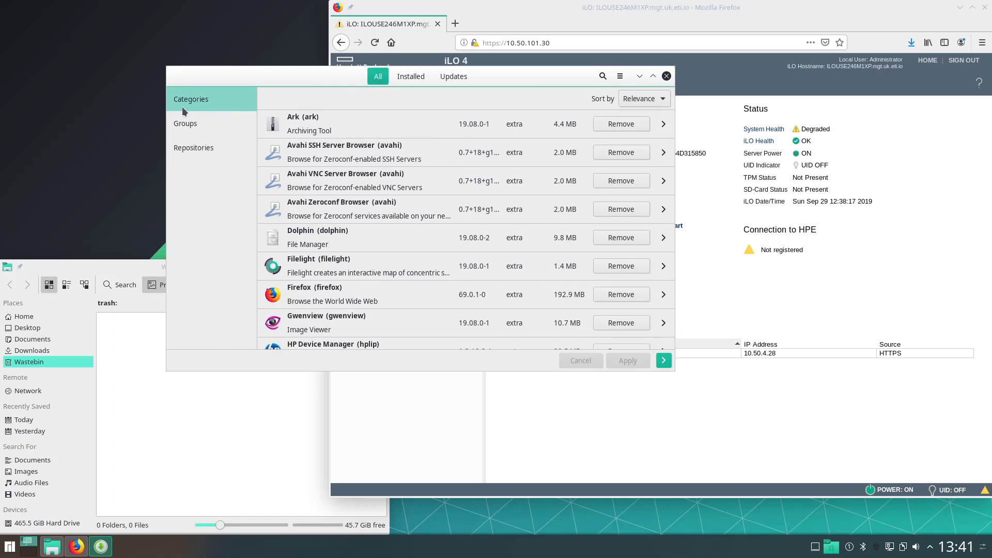
pyautogui.click(603, 76)
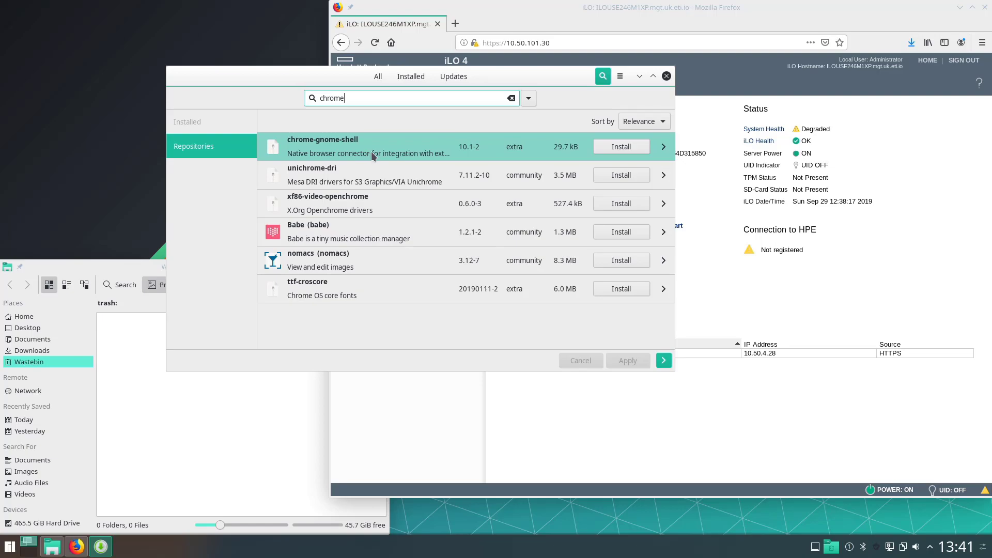
pyautogui.click(668, 75)
# Search the web for chrome in a new tab and download Chrome's 64-bit .deb package
pyautogui.click(456, 23)
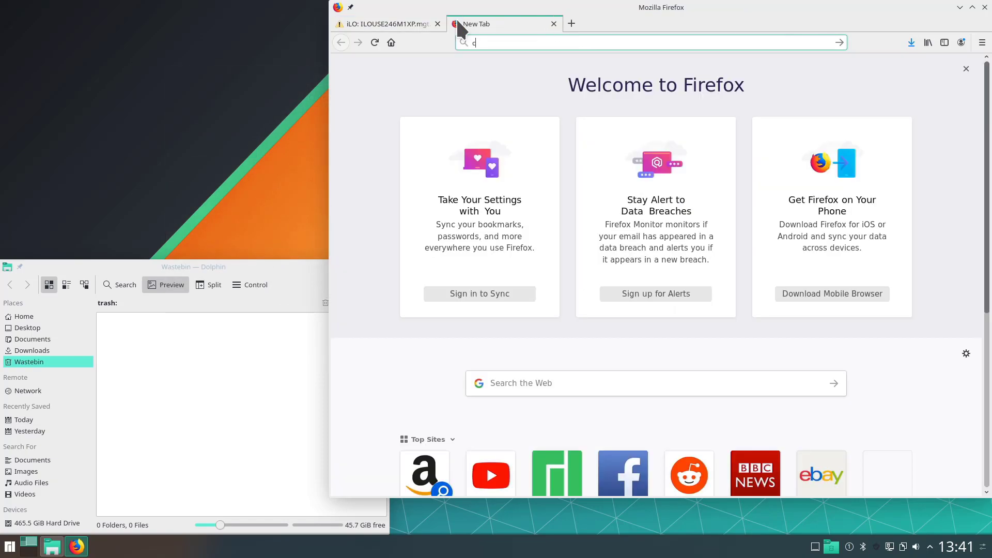
pyautogui.write('chrome')
pyautogui.press('Return')
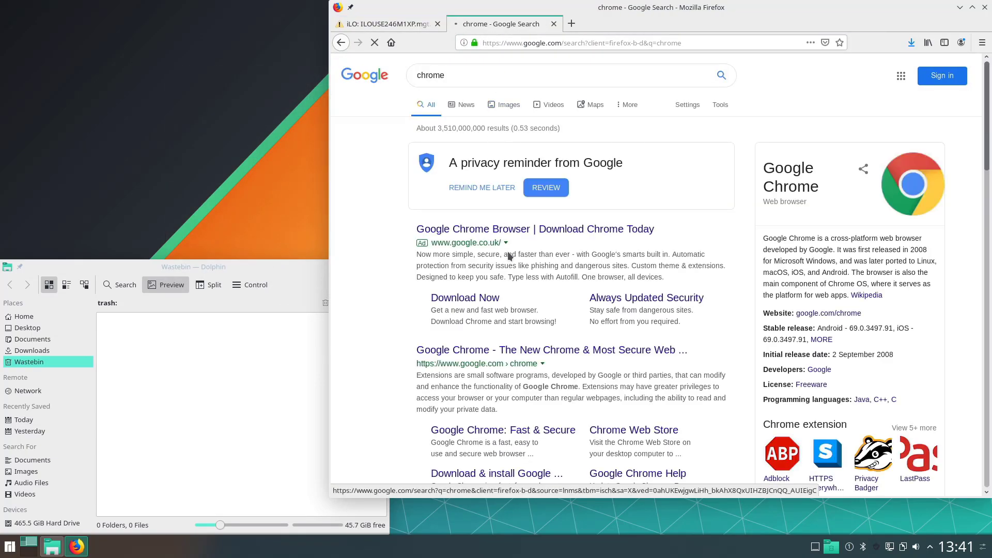
pyautogui.click(465, 298)
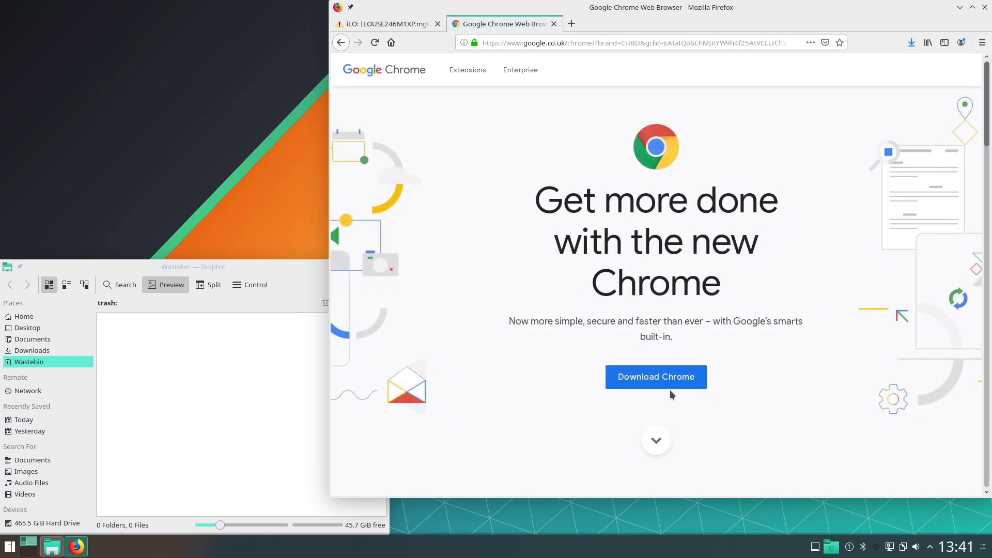
pyautogui.click(670, 380)
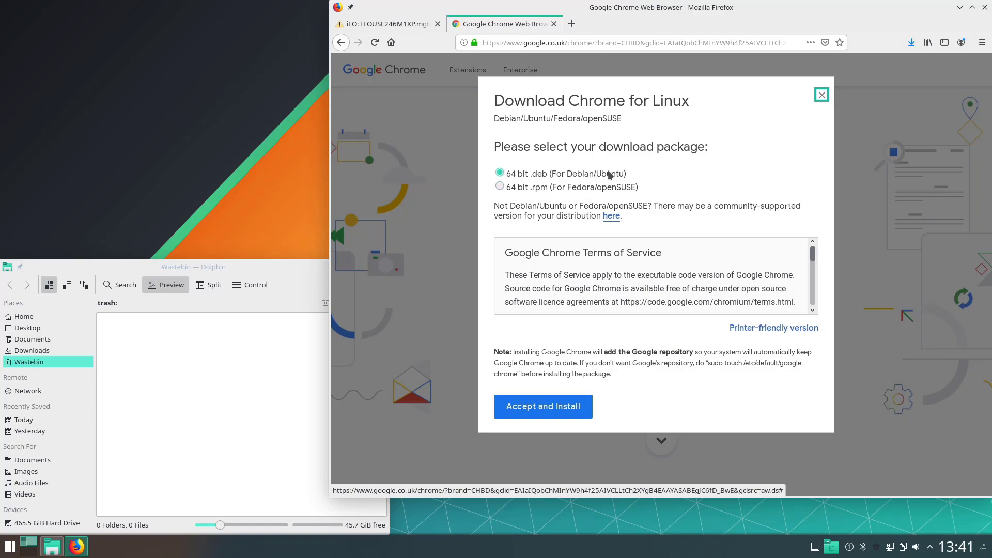
pyautogui.click(543, 408)
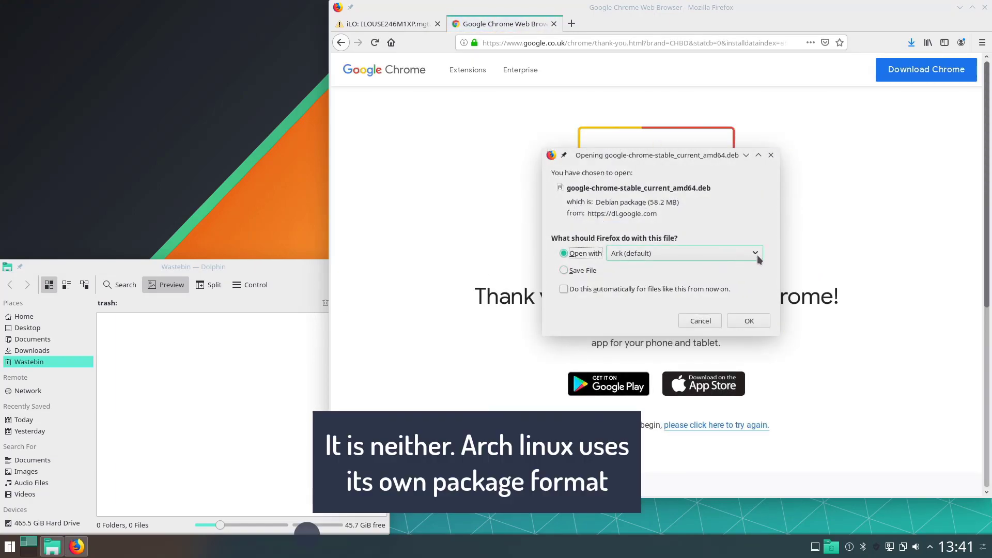
pyautogui.click(747, 321)
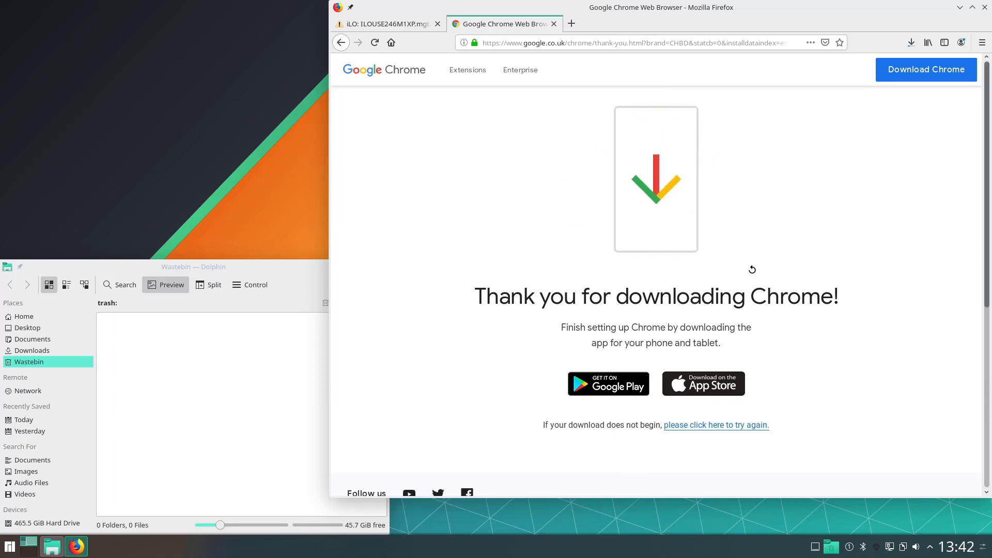
# Close the Dolphin file manager and watch the Chrome .deb download progress
pyautogui.click(322, 331)
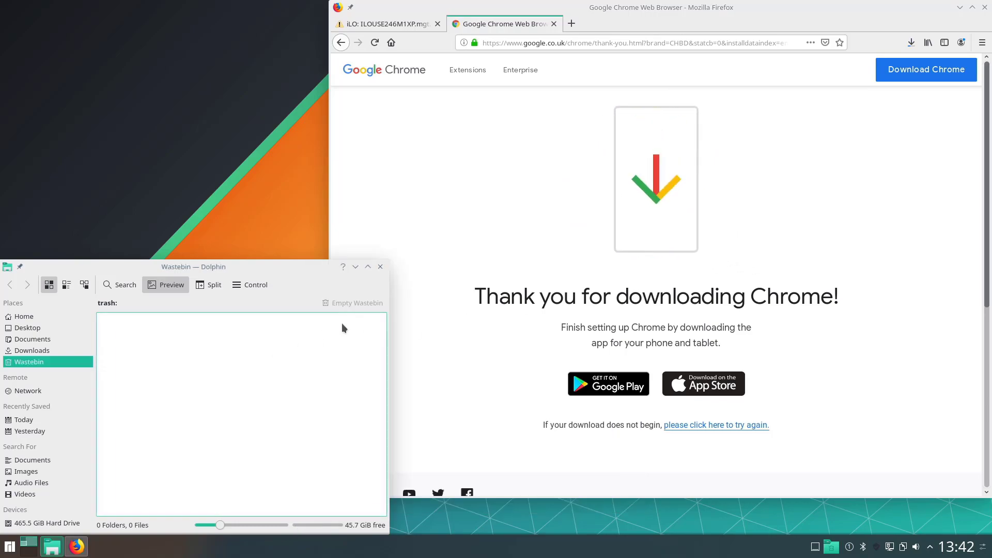
pyautogui.click(385, 267)
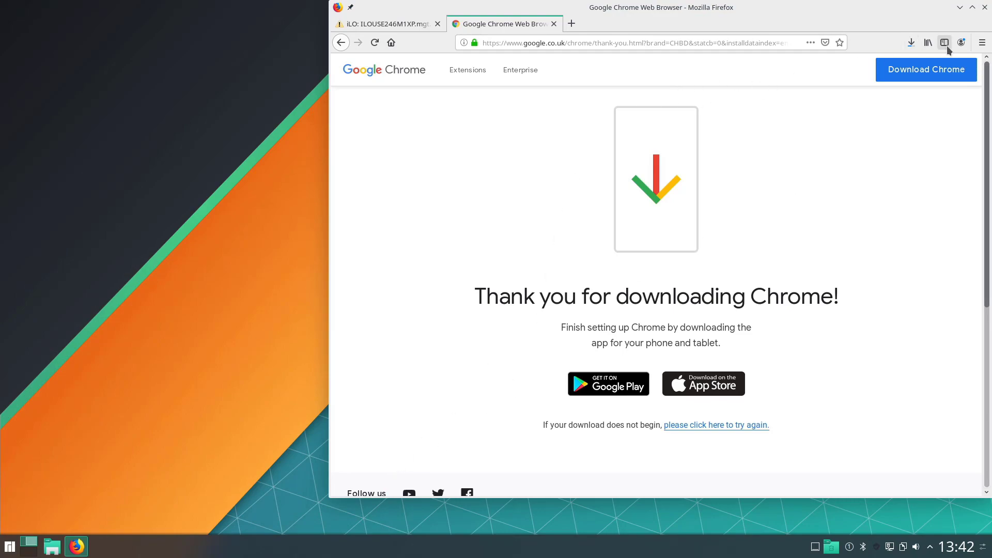
pyautogui.click(912, 43)
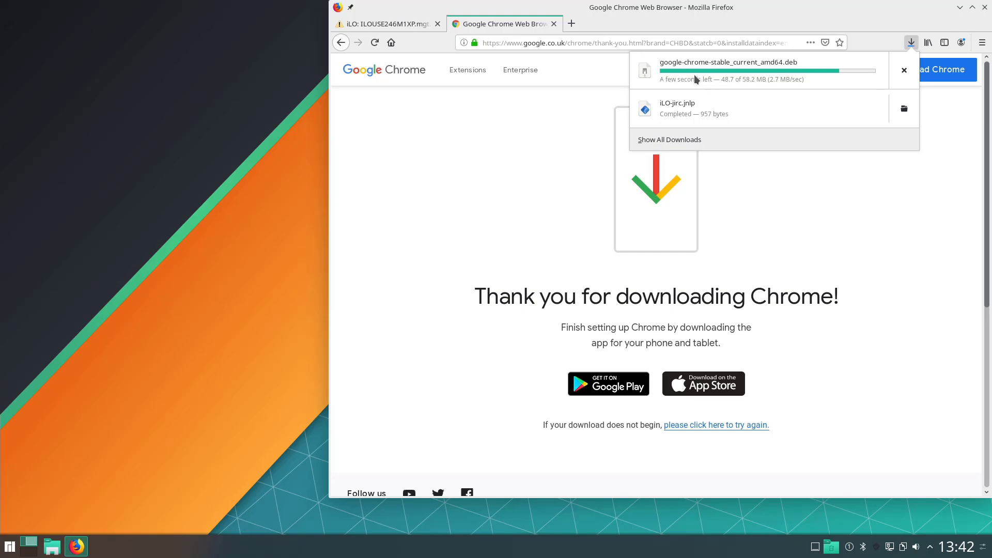
# Open the finished 58.2 MB Chrome .deb in Ark, move the window aside, then close it
pyautogui.click(669, 72)
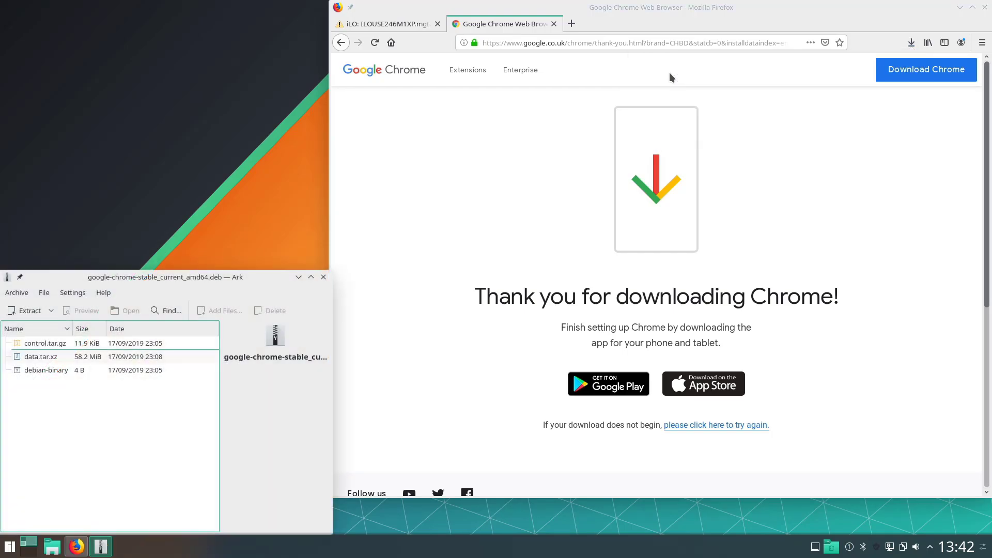
pyautogui.click(13, 423)
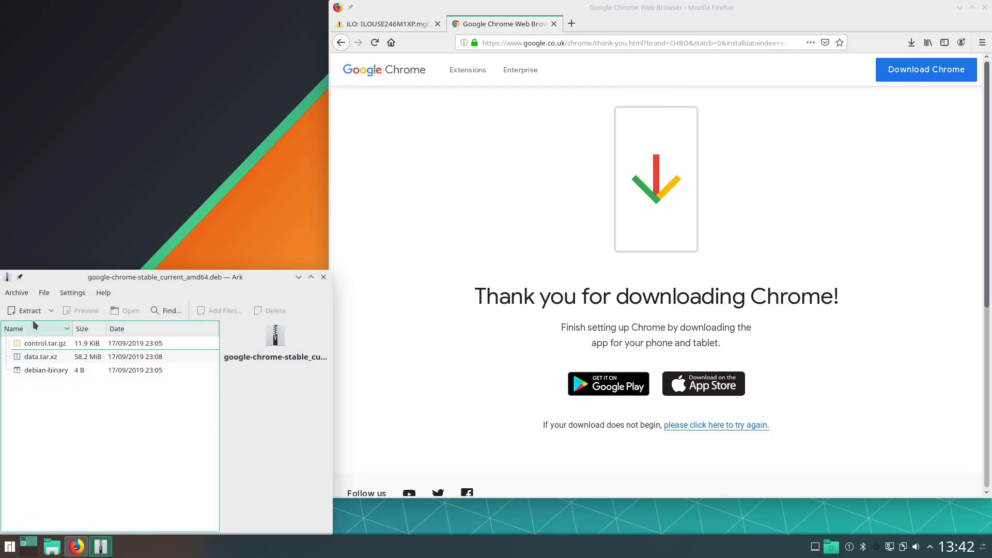
pyautogui.moveTo(187, 279); pyautogui.dragTo(253, 203)
pyautogui.click(390, 201)
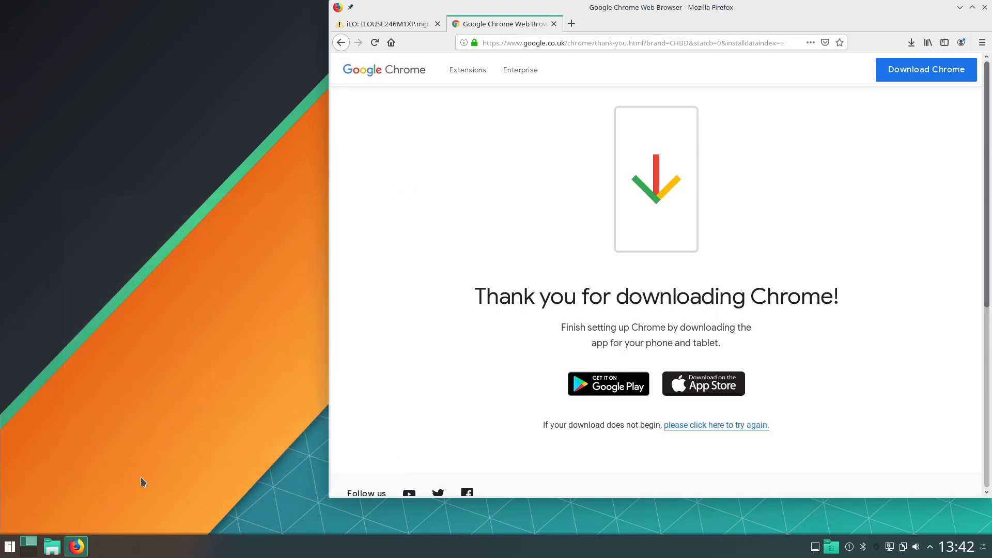
# Launch Add/Remove Software from the application launcher
pyautogui.click(9, 546)
pyautogui.scroll(-3, 107, 374)
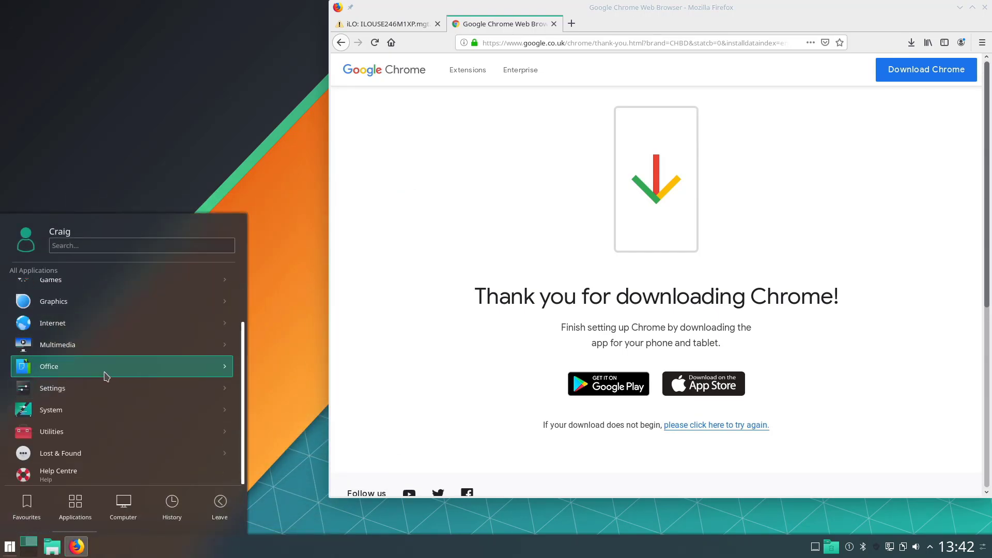
pyautogui.moveTo(113, 501)
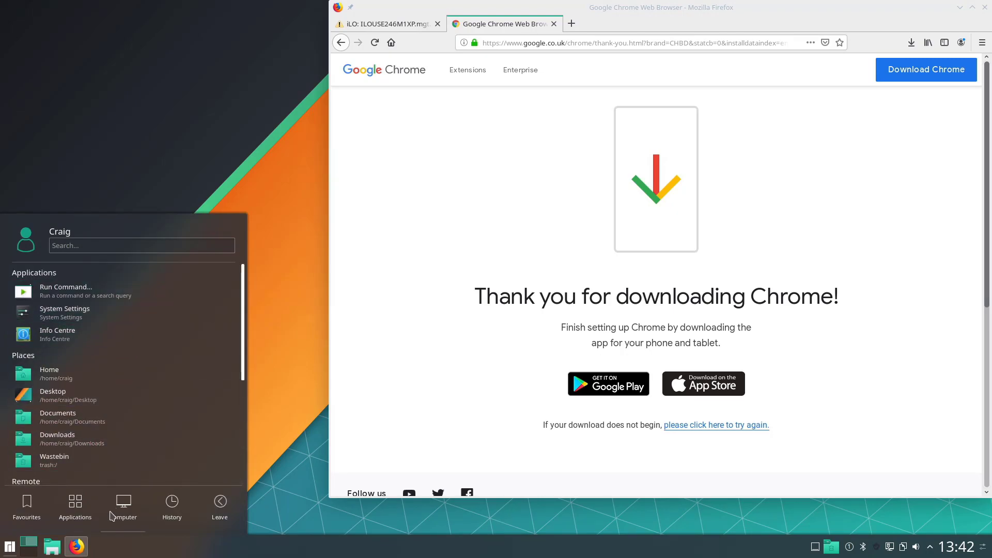
pyautogui.moveTo(84, 507)
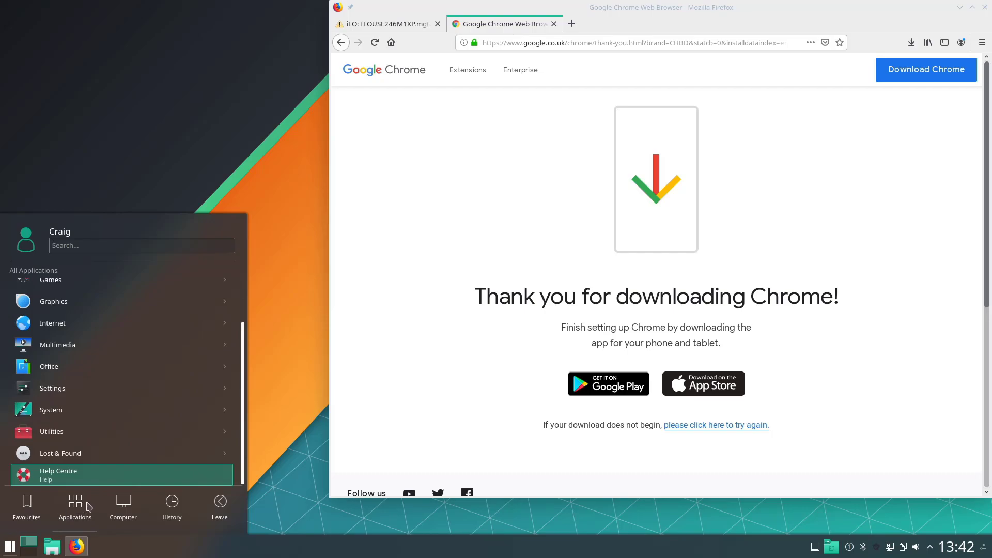
pyautogui.moveTo(24, 509)
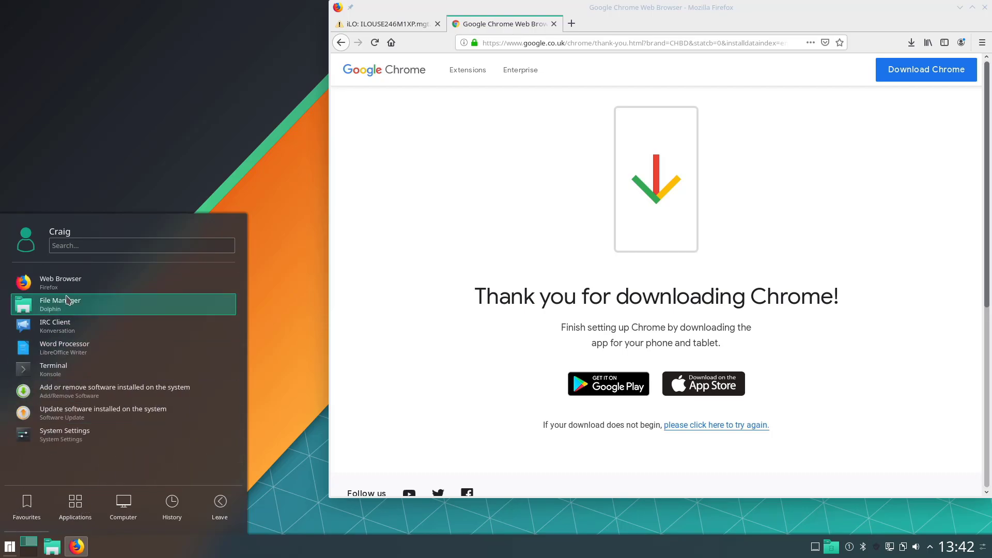
pyautogui.click(124, 391)
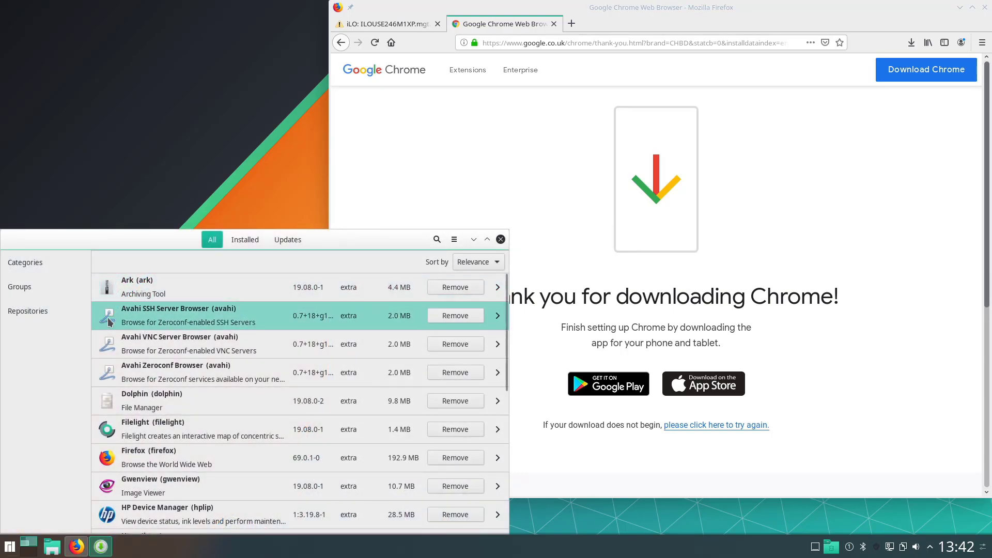
# Browse Pamac's community and extra repositories and start a package search
pyautogui.click(41, 307)
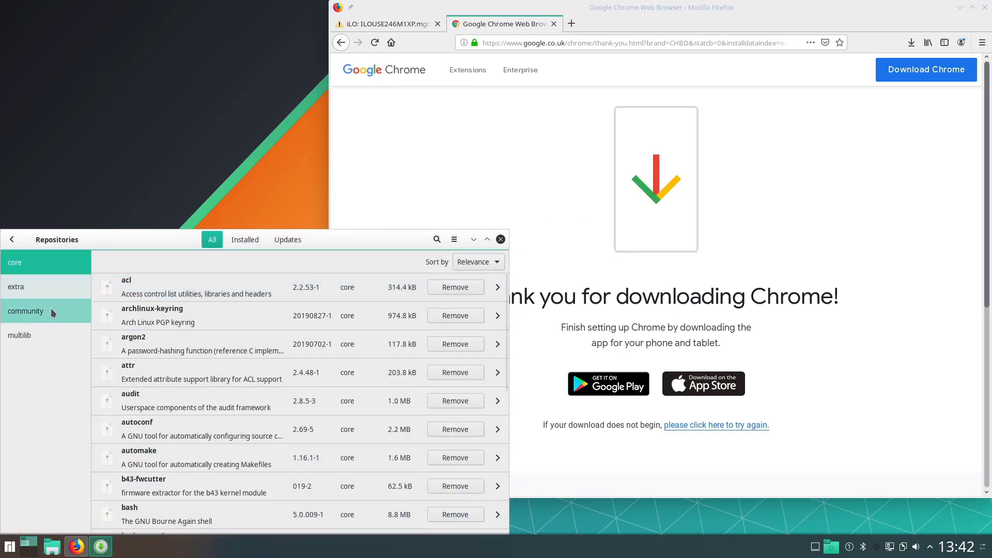
pyautogui.click(48, 312)
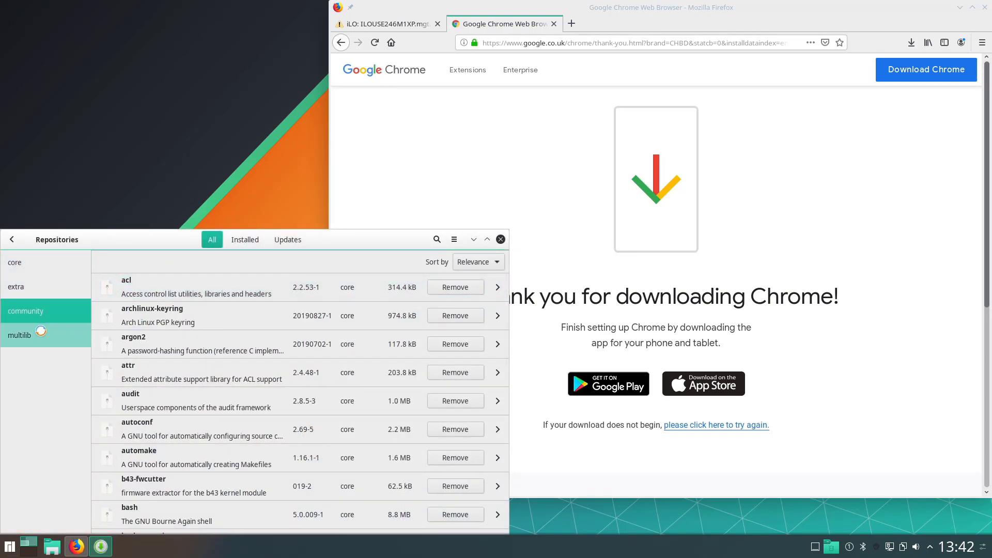
pyautogui.click(63, 289)
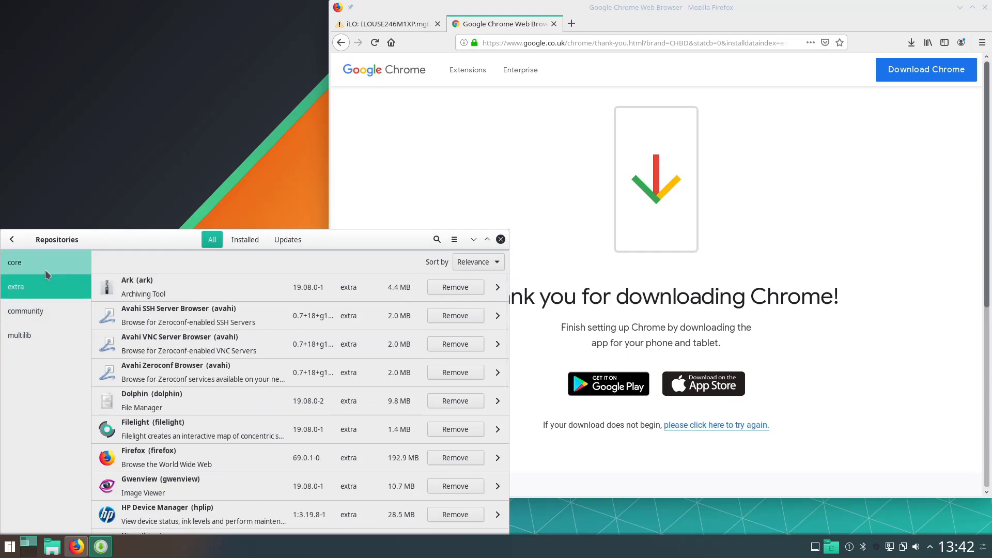
pyautogui.click(437, 239)
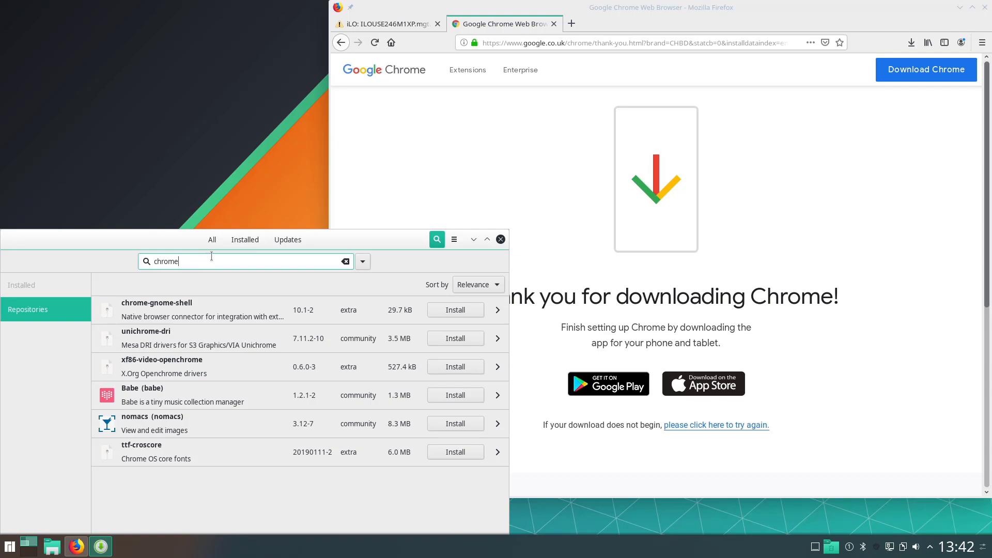
# Replace the search term 'chrome' with 'google' and scroll through matches like googlemaps and ttf-roboto
pyautogui.doubleClick(212, 256)
pyautogui.write('google')
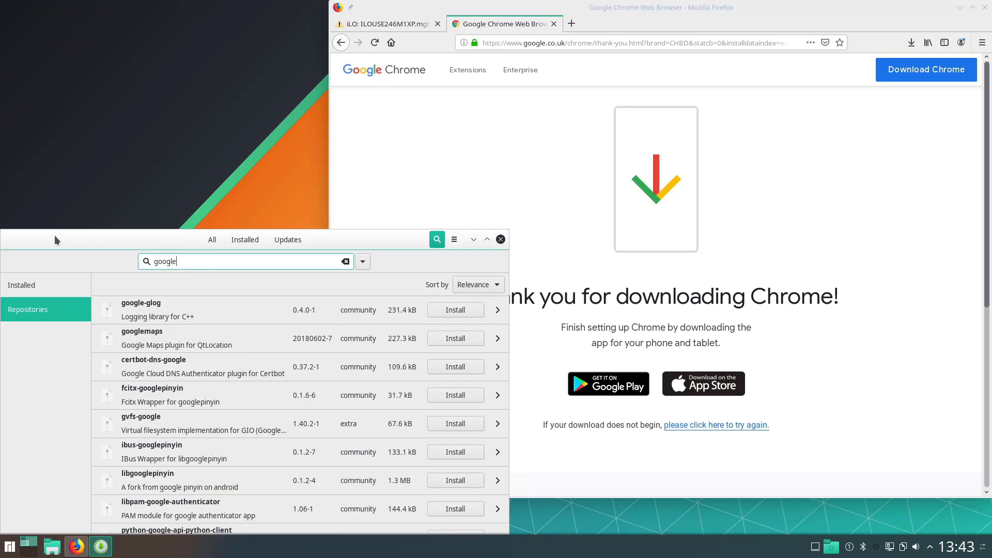
pyautogui.scroll(-1, 279, 414)
pyautogui.scroll(-6, 276, 422)
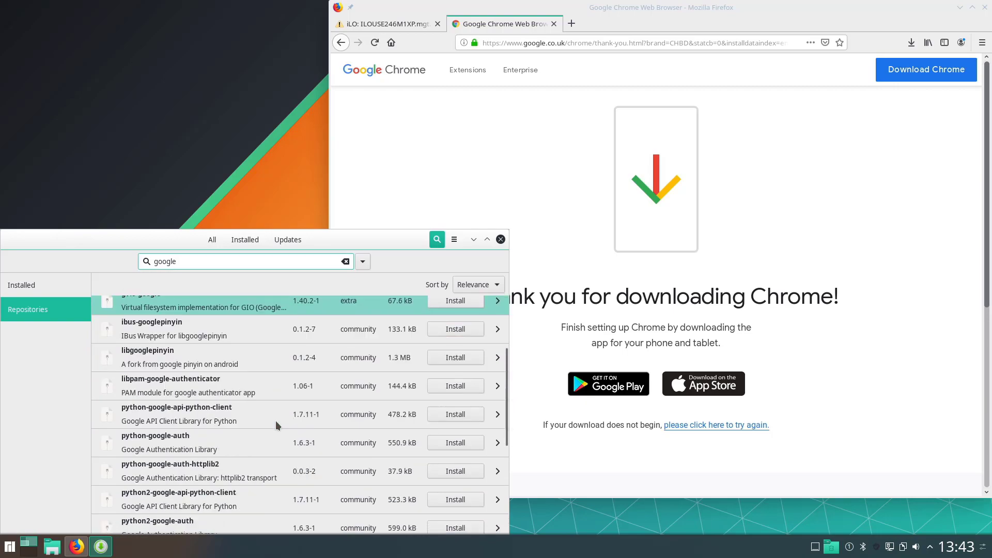
pyautogui.scroll(-9, 257, 436)
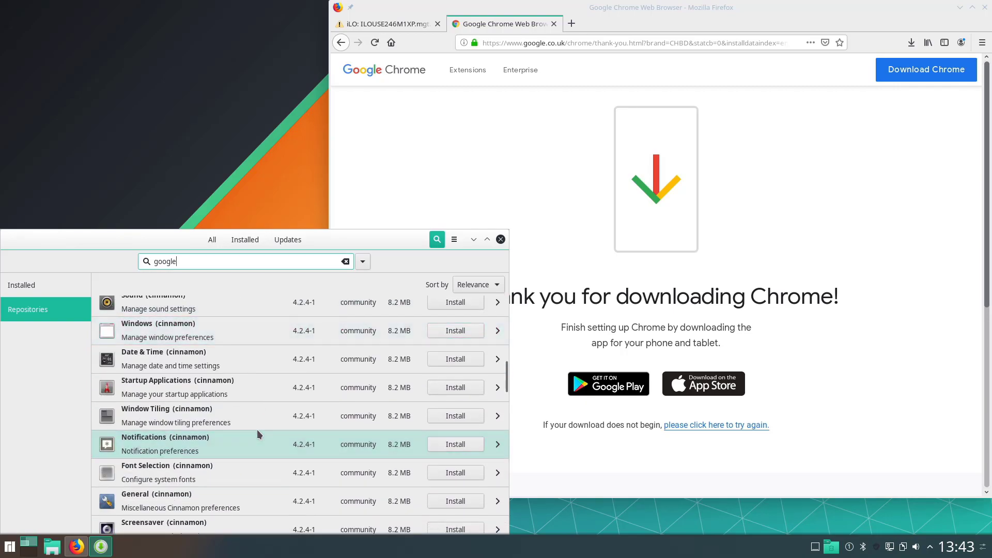
pyautogui.scroll(-15, 258, 433)
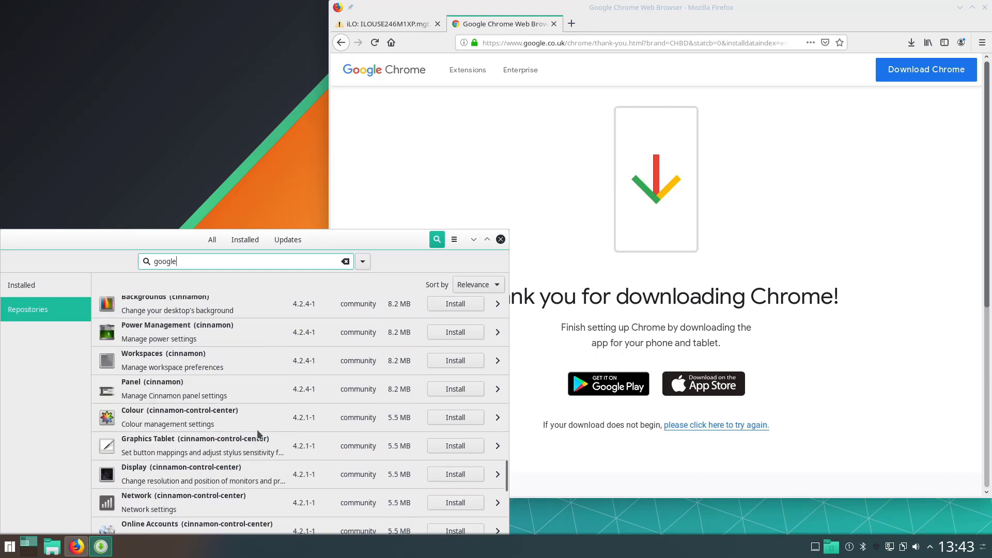
pyautogui.scroll(-6, 259, 433)
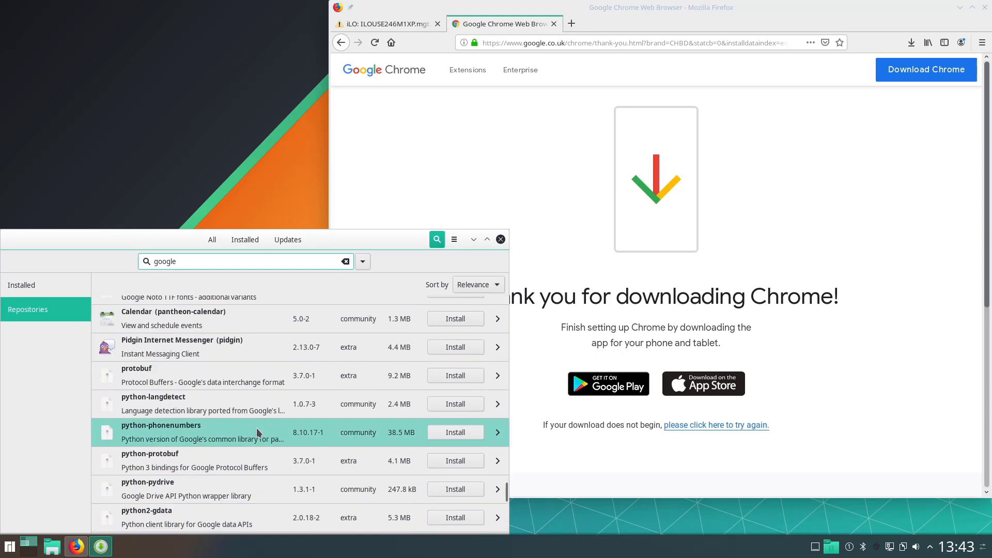
# Look through the launcher's Internet applications category, then return to Pamac
pyautogui.click(10, 546)
pyautogui.click(77, 507)
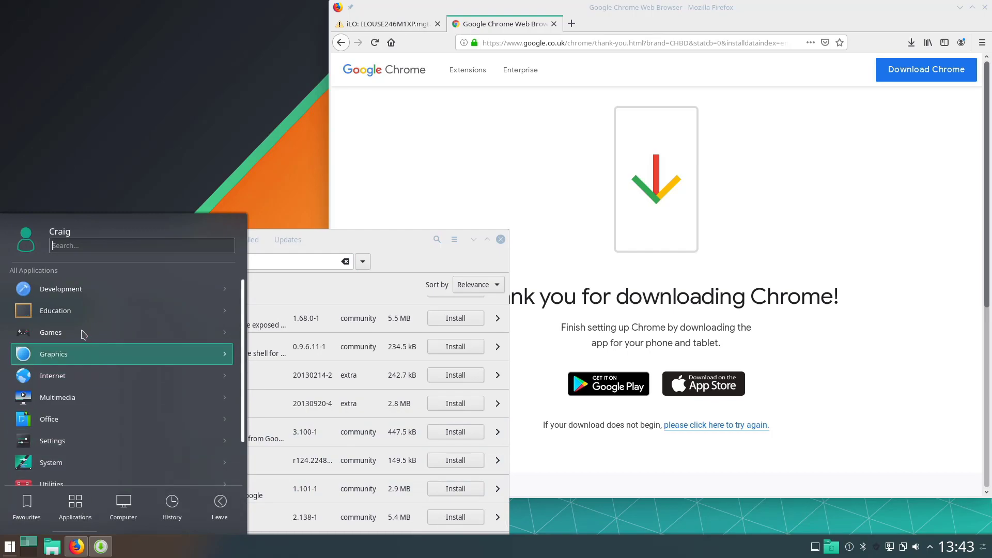
pyautogui.click(59, 375)
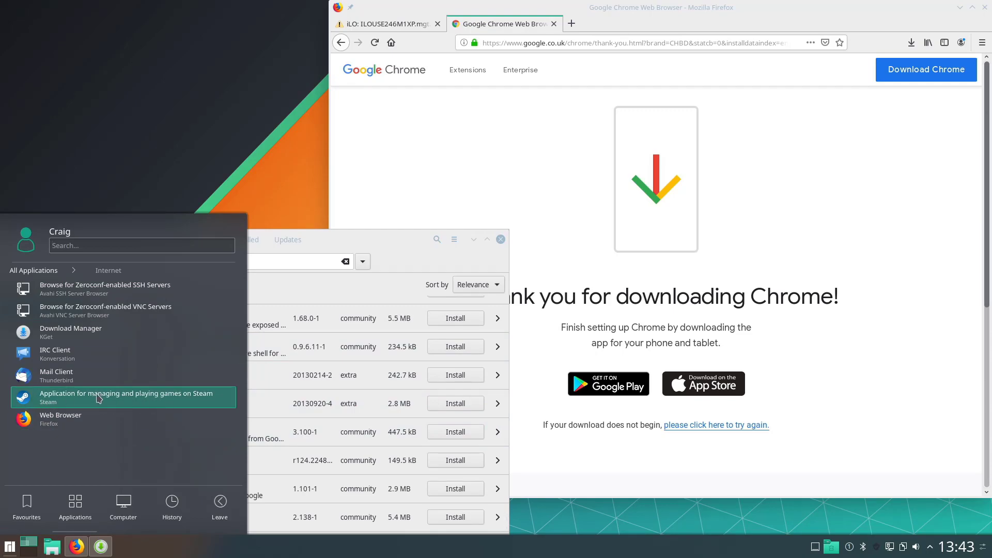
pyautogui.moveTo(118, 510)
pyautogui.scroll(-5, 144, 421)
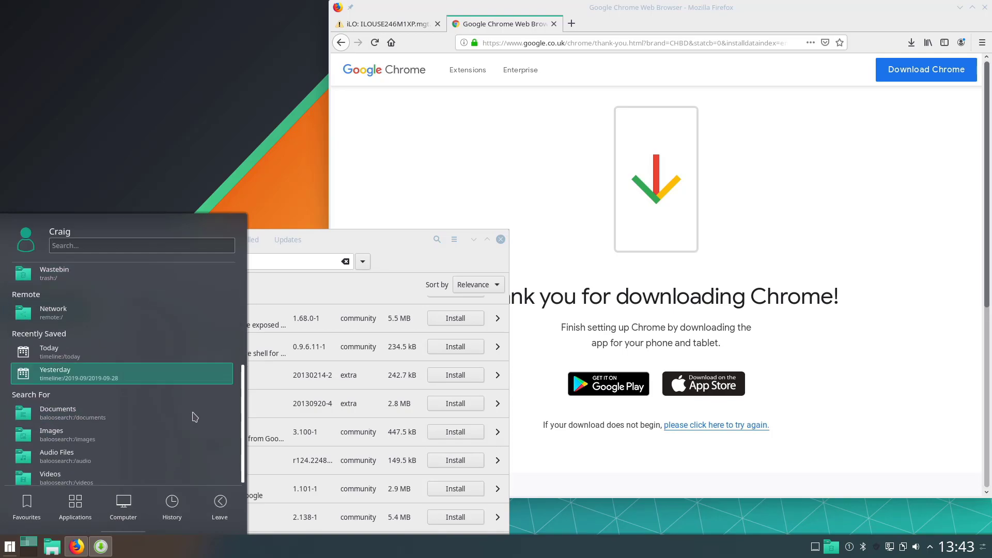
pyautogui.moveTo(27, 512)
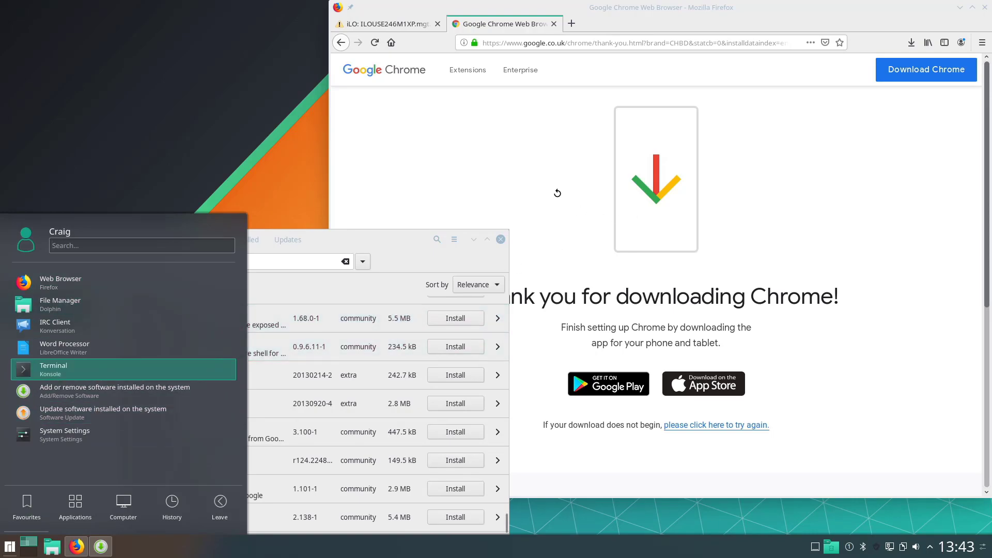
pyautogui.click(443, 235)
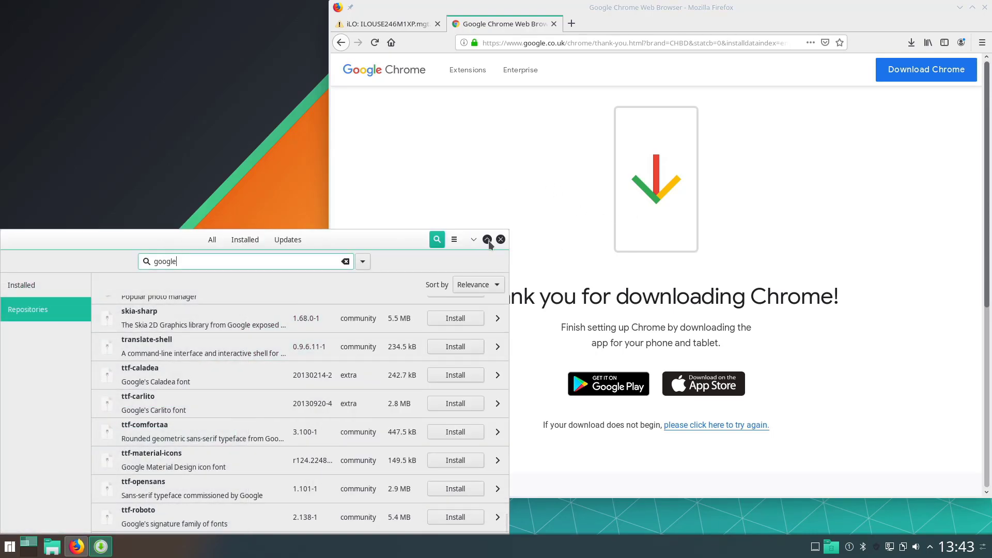
# Close Pamac and the Google Chrome tab, leaving the iLO 4 Overview page
pyautogui.click(501, 239)
pyautogui.click(382, 71)
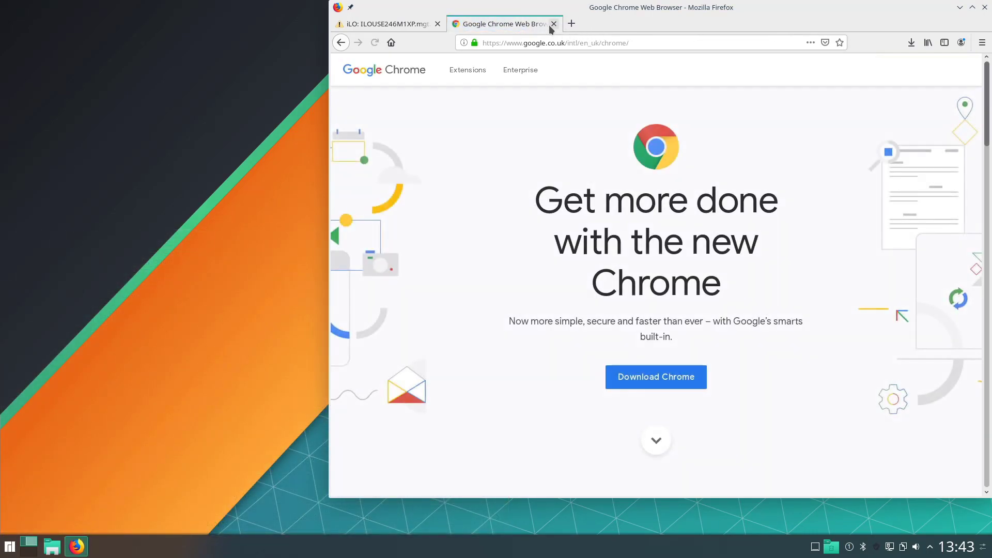
pyautogui.click(554, 24)
# Drag the Firefox window along the top of the screen to reposition it
pyautogui.moveTo(614, 7); pyautogui.dragTo(482, 19)
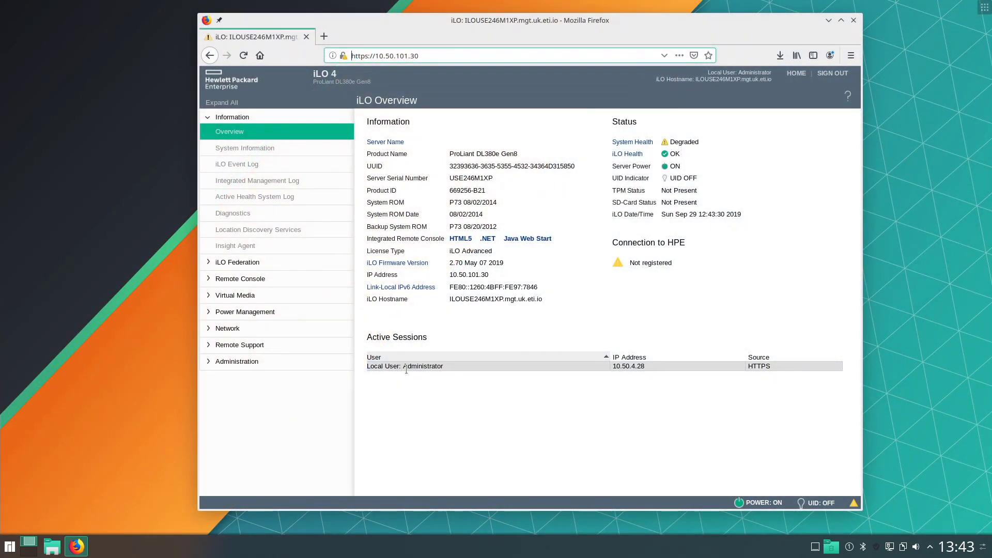
pyautogui.click(801, 288)
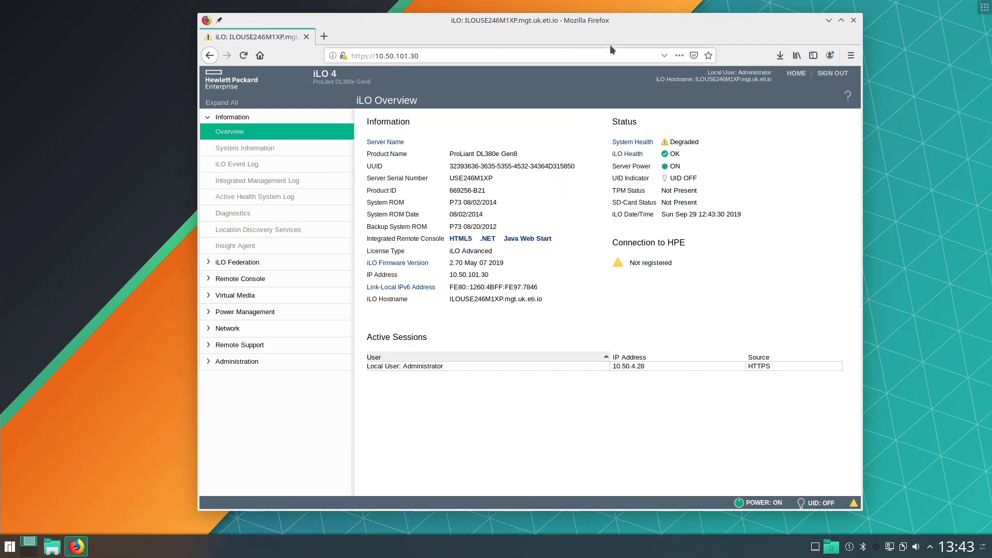
pyautogui.moveTo(615, 17); pyautogui.dragTo(595, 9)
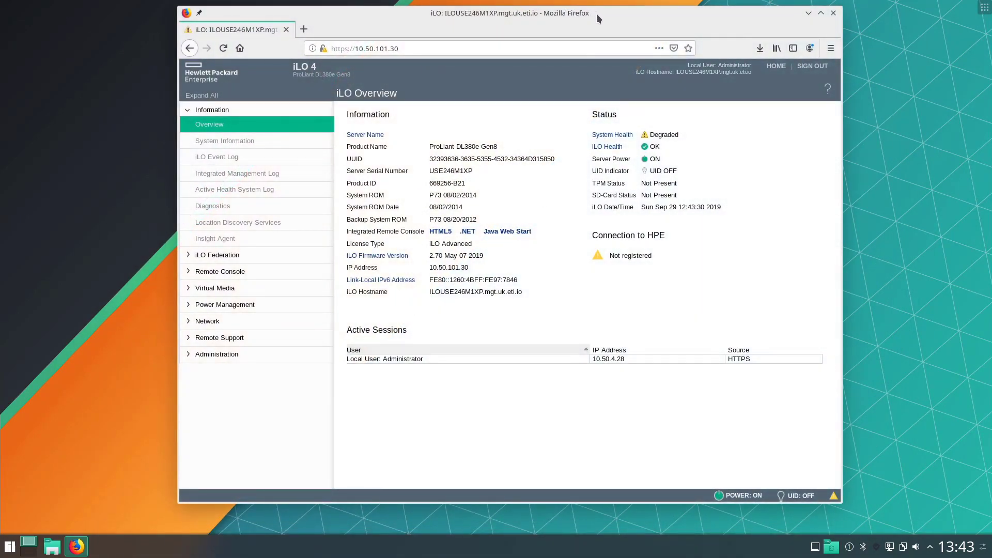
pyautogui.moveTo(606, 15); pyautogui.dragTo(654, 16)
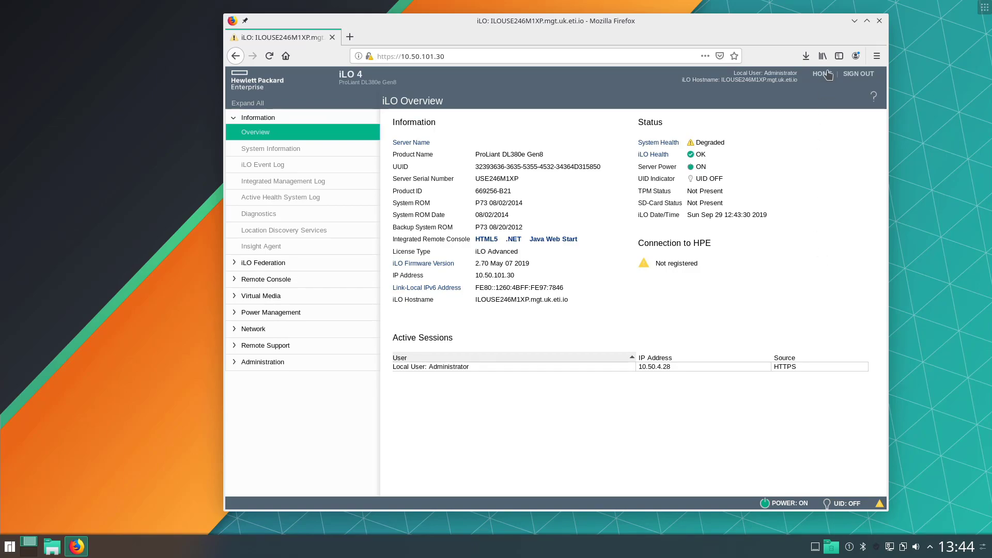
# Dismiss the Firefox sync prompt and nudge the window slightly up and left
pyautogui.click(855, 56)
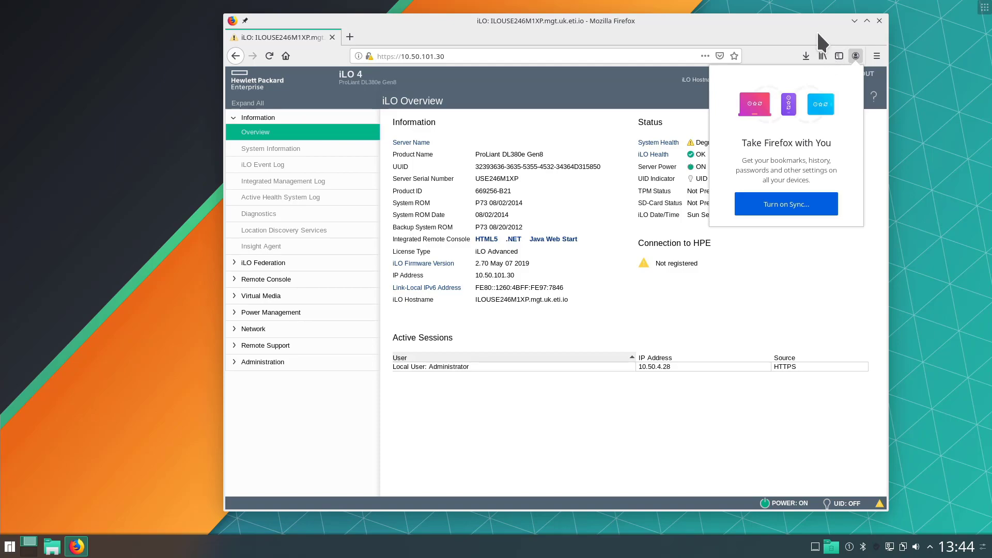
pyautogui.click(850, 41)
pyautogui.moveTo(815, 19); pyautogui.dragTo(775, 29)
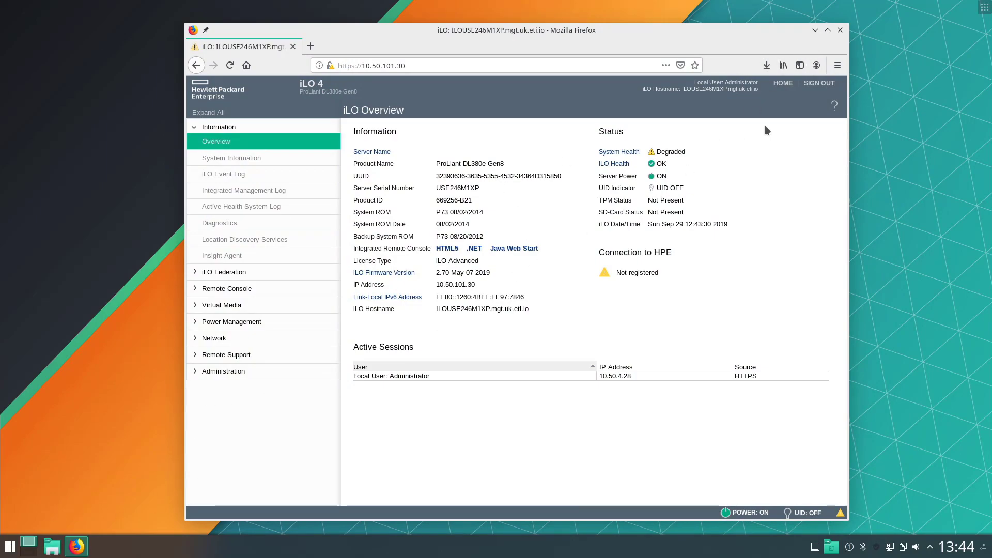
pyautogui.moveTo(801, 30); pyautogui.dragTo(797, 19)
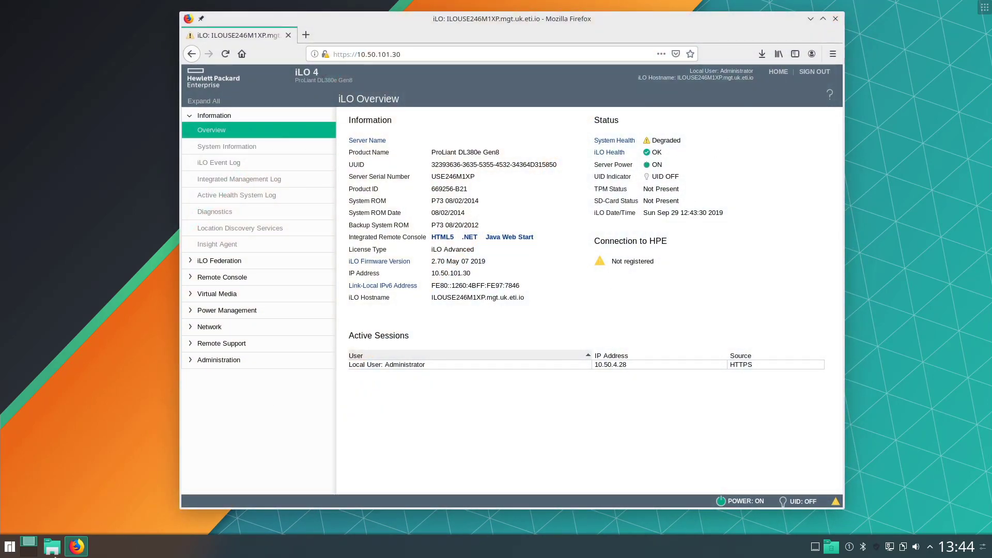
pyautogui.click(6, 553)
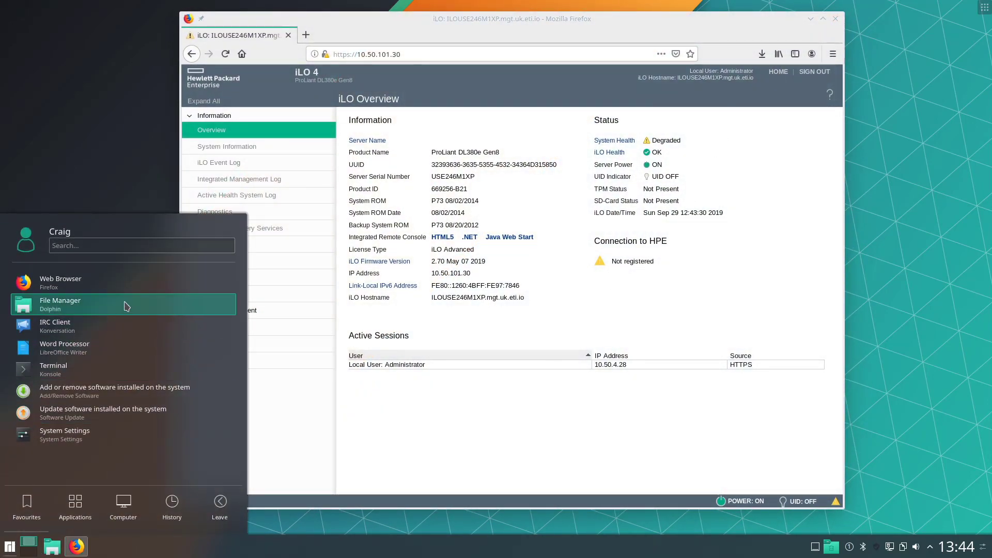
# Set the screen resolution to 3840x2160 on System Settings' Displays page
pyautogui.click(133, 440)
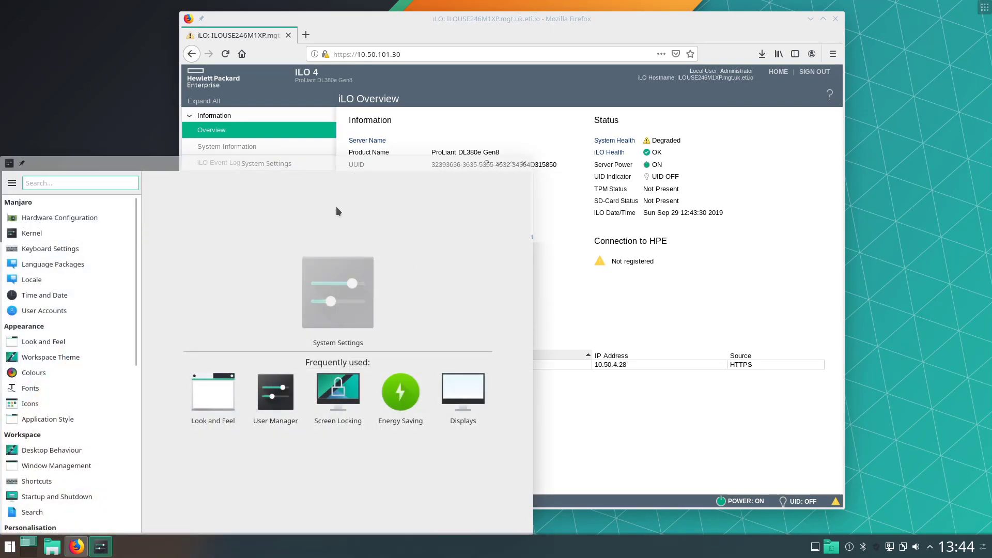
pyautogui.click(455, 391)
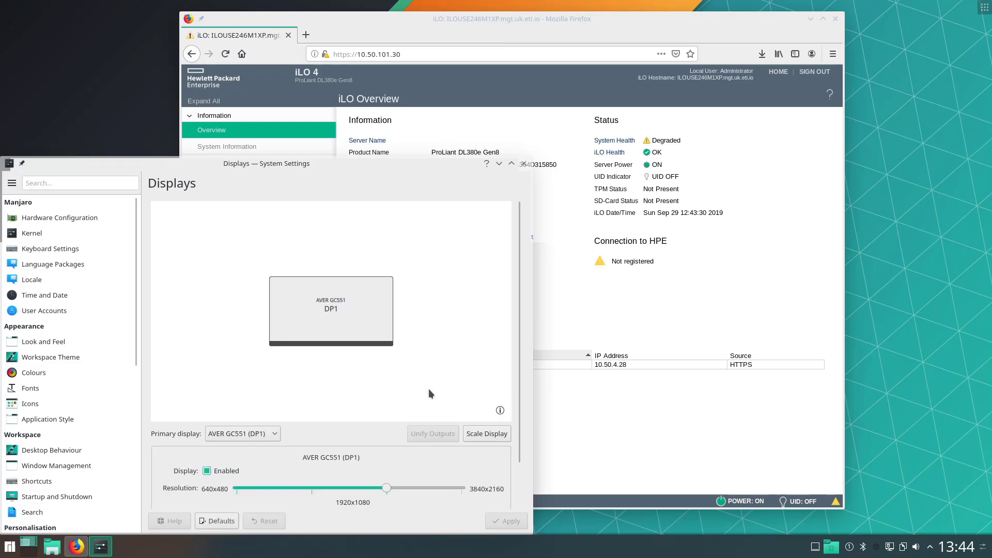
pyautogui.moveTo(387, 488); pyautogui.dragTo(465, 492)
pyautogui.click(509, 525)
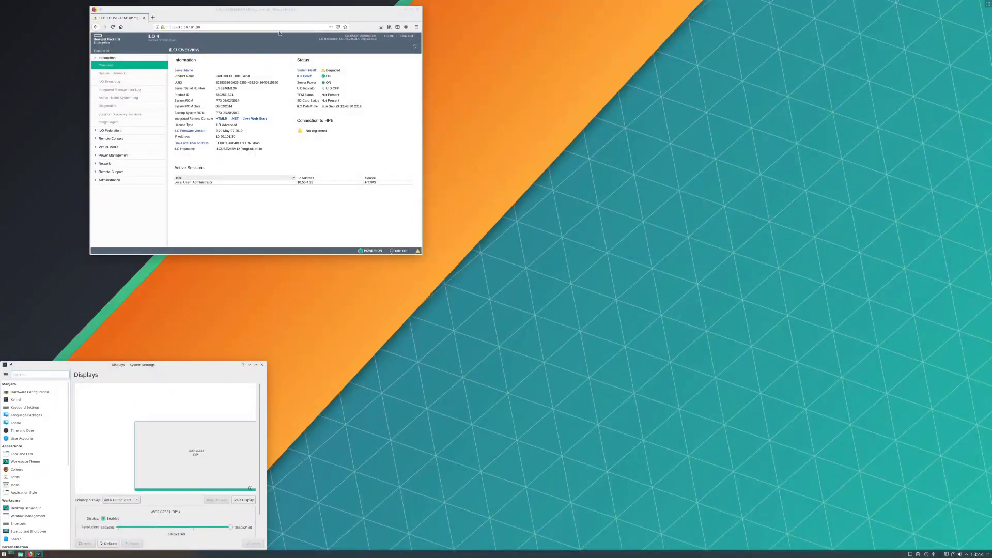
# Arrange the iLO browser and Displays settings windows near the screen centre
pyautogui.moveTo(279, 9); pyautogui.dragTo(432, 70)
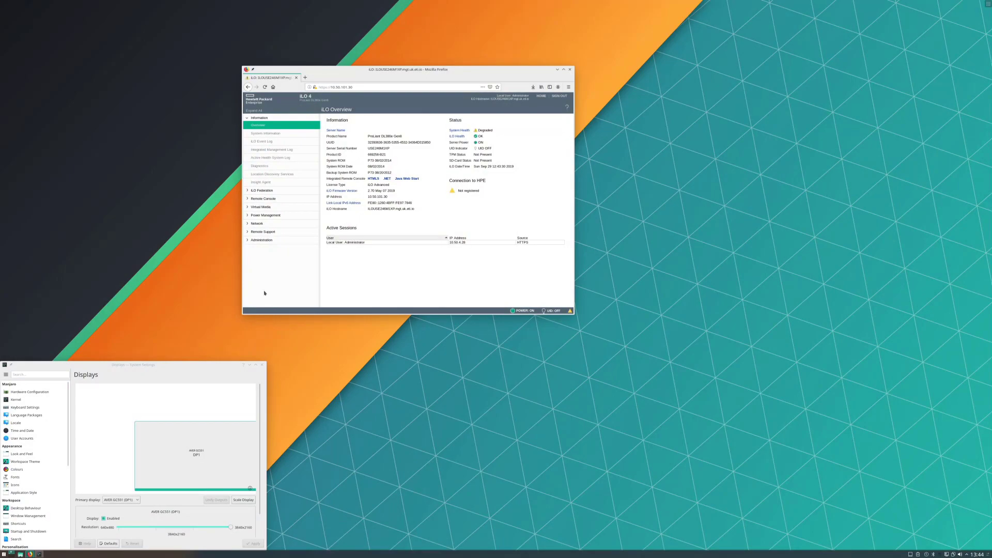
pyautogui.moveTo(203, 369); pyautogui.dragTo(647, 191)
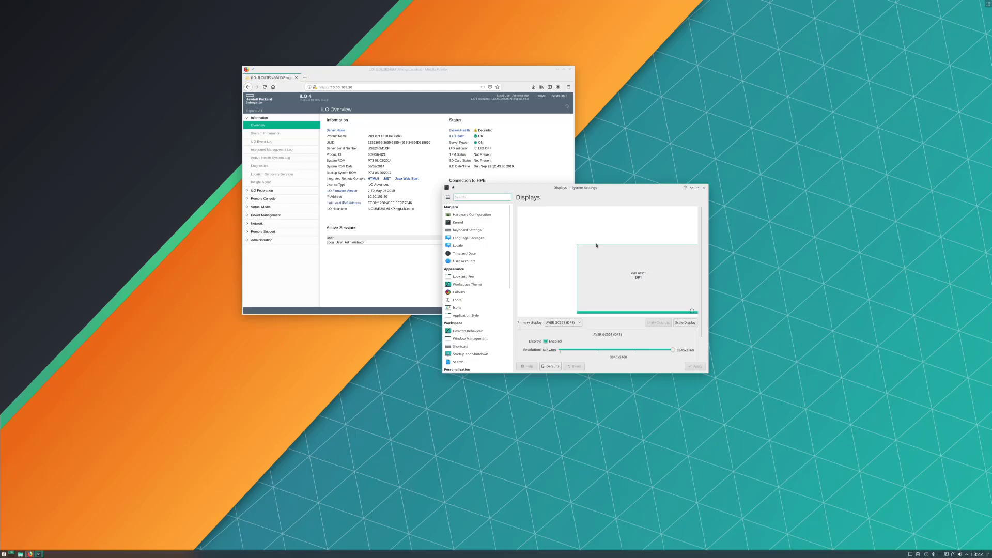
pyautogui.moveTo(631, 195); pyautogui.dragTo(605, 174)
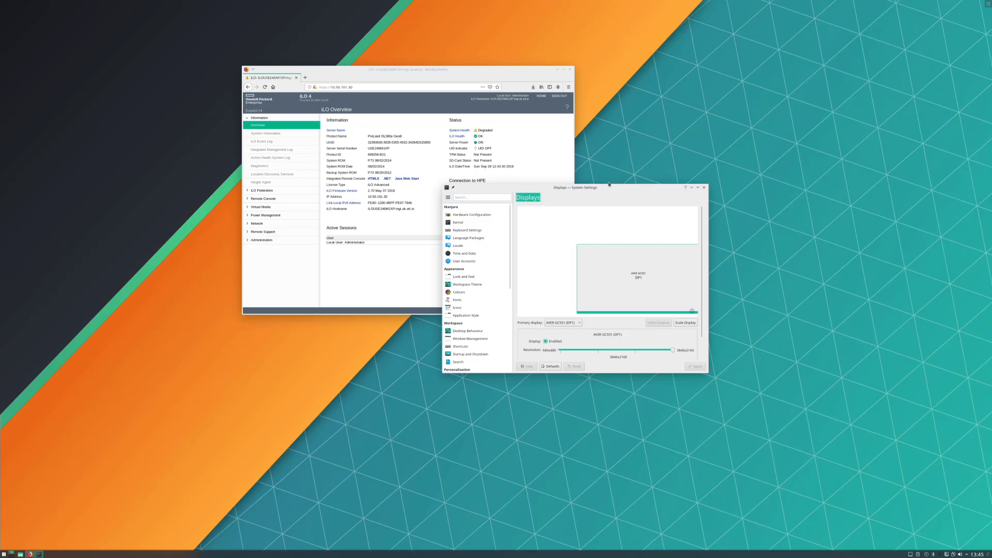